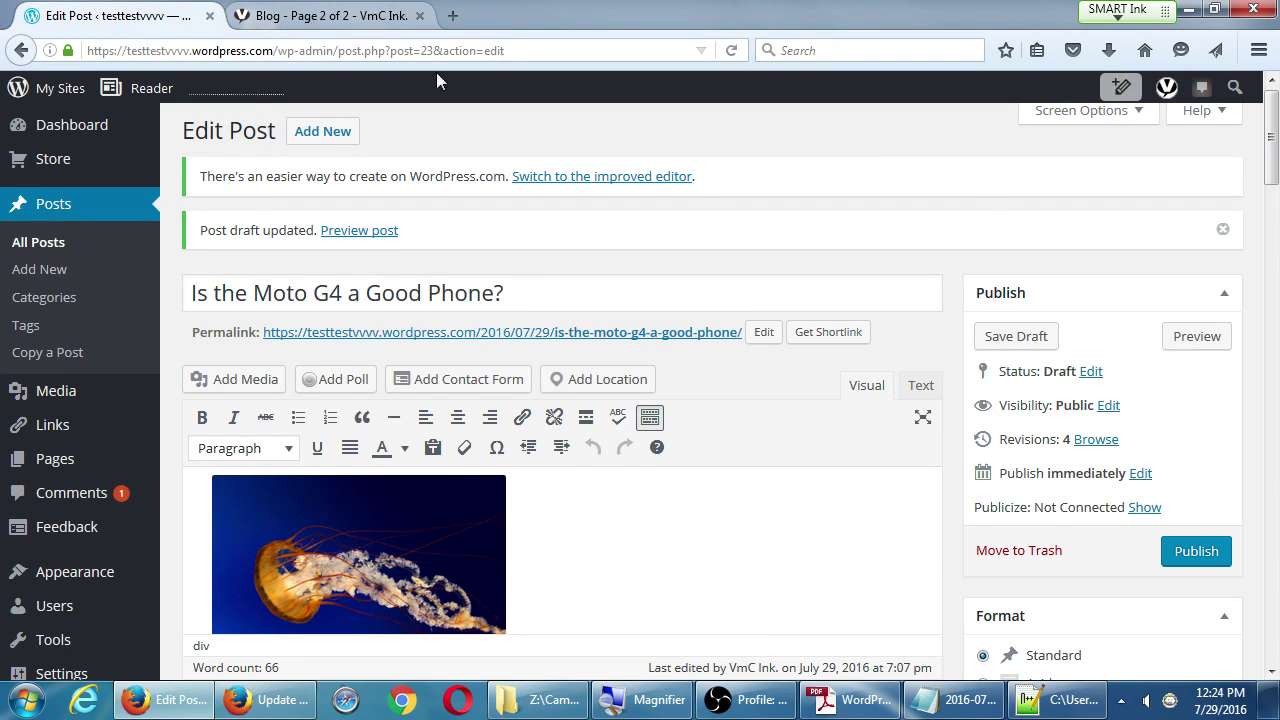
Open All Posts from the Posts sidebar in a new browser tab, leaving the Moto G4 editor open.
{"action": "scroll", "coordinate": [1010, 290], "scroll_direction": "down", "scroll_amount": 2}
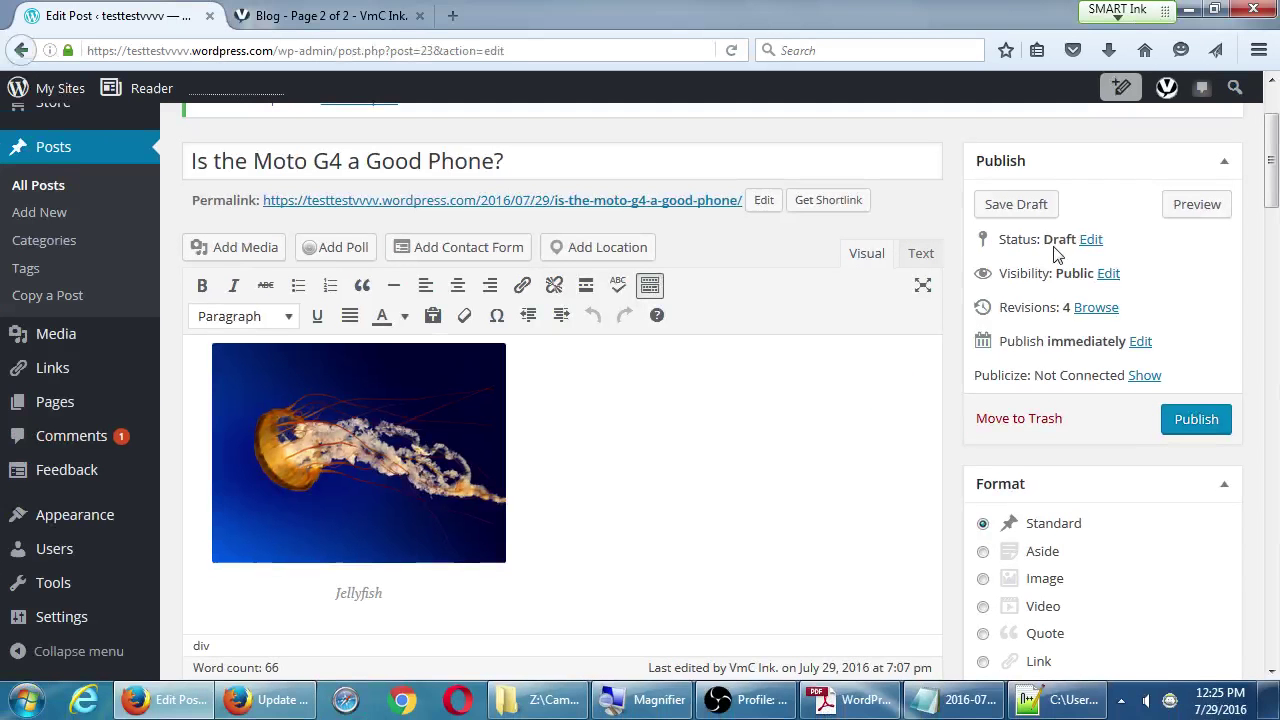
{"action": "middle_click", "coordinate": [35, 190]}
{"action": "left_click", "coordinate": [266, 15]}
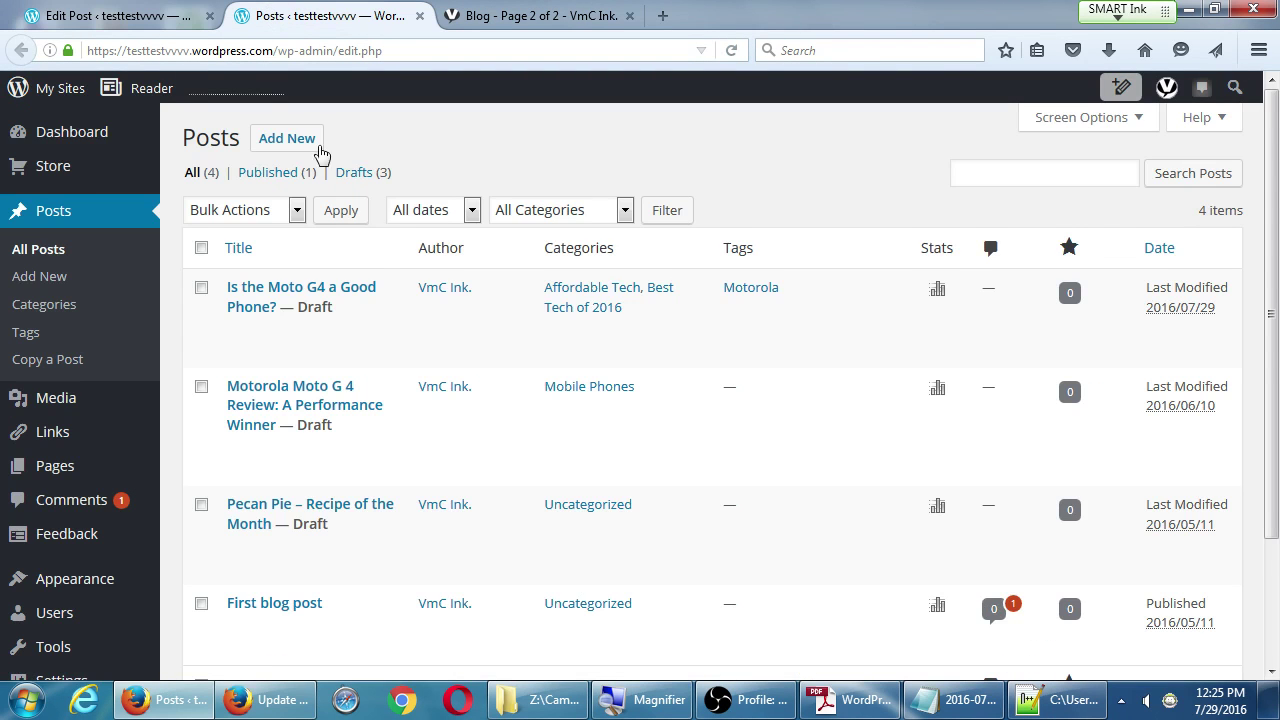
{"action": "scroll", "coordinate": [466, 249], "scroll_direction": "down", "scroll_amount": 3}
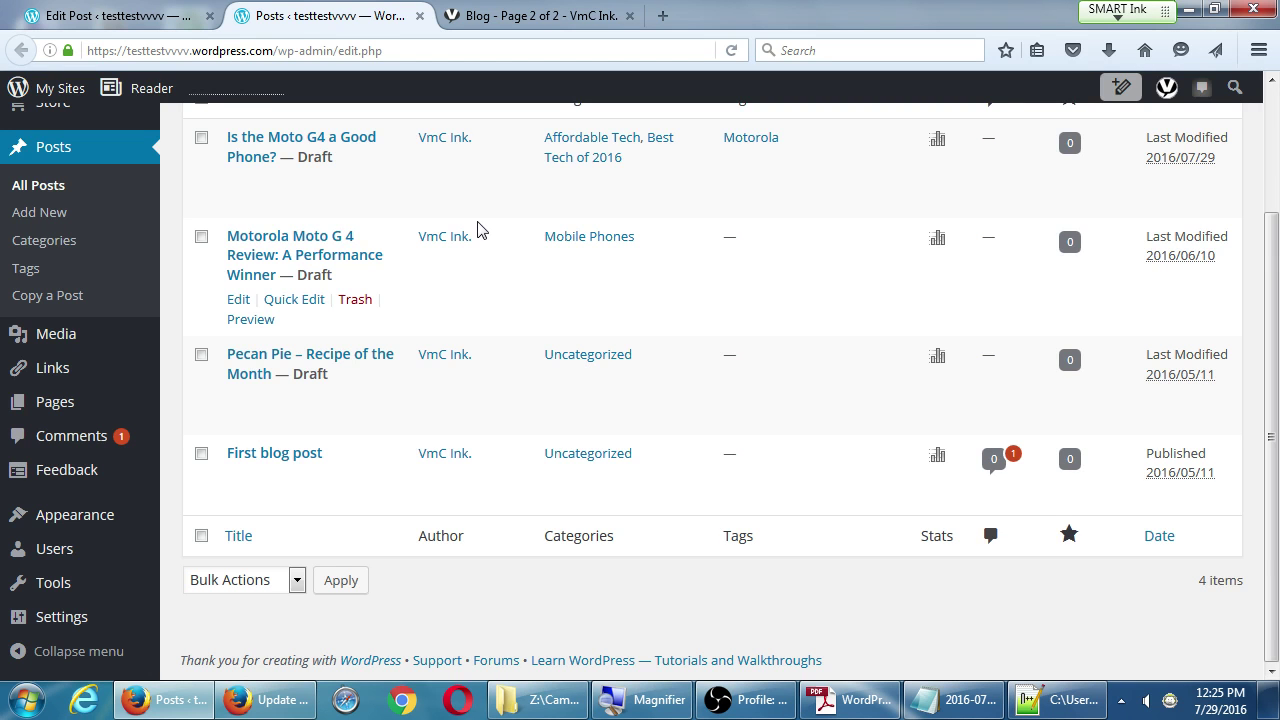
{"action": "key", "text": "ctrl+Tab"}
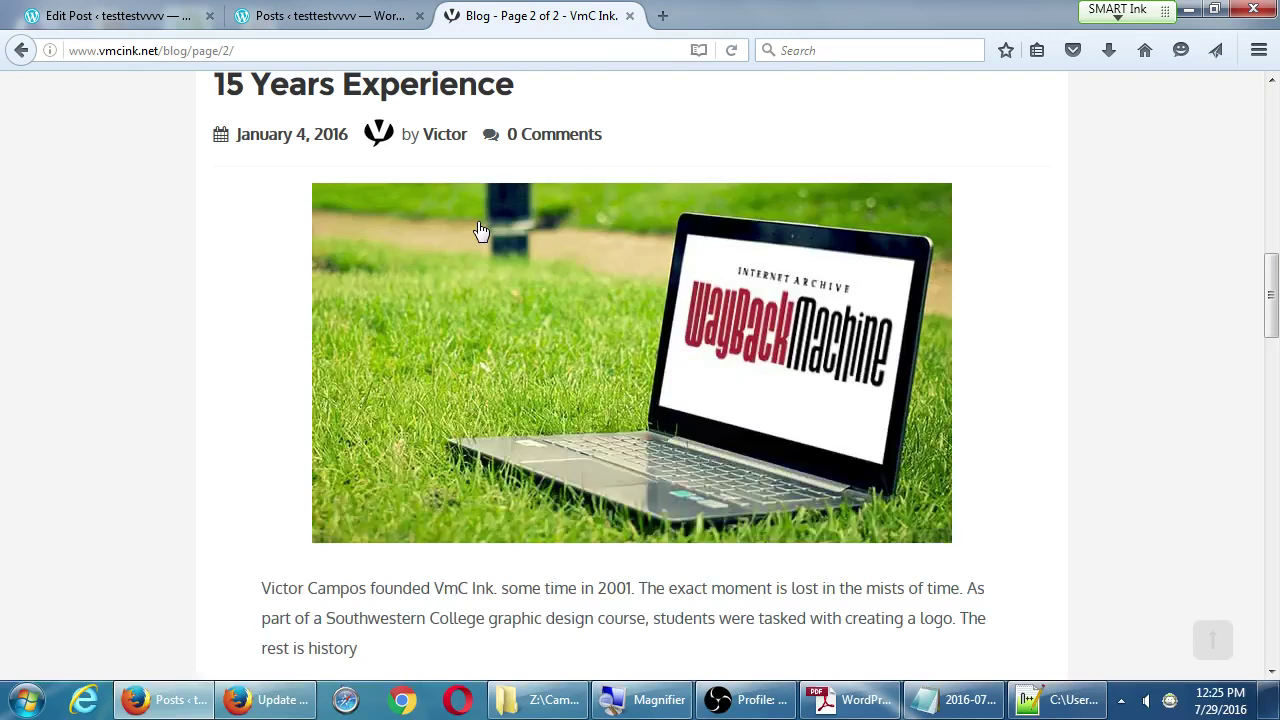
{"action": "key", "text": "ctrl+Tab"}
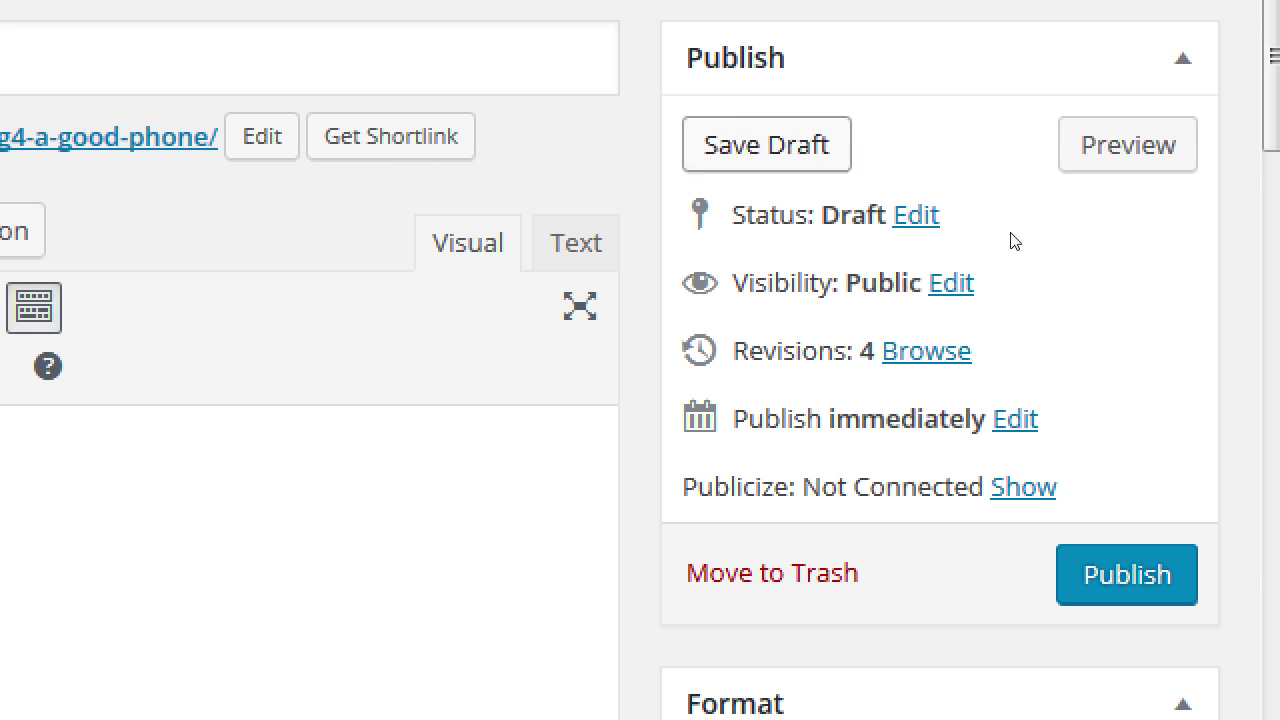
Expand the post's Visibility options and move the selection from Public toward Private.
{"action": "key", "text": "Tab"}
{"action": "key", "text": "Return"}
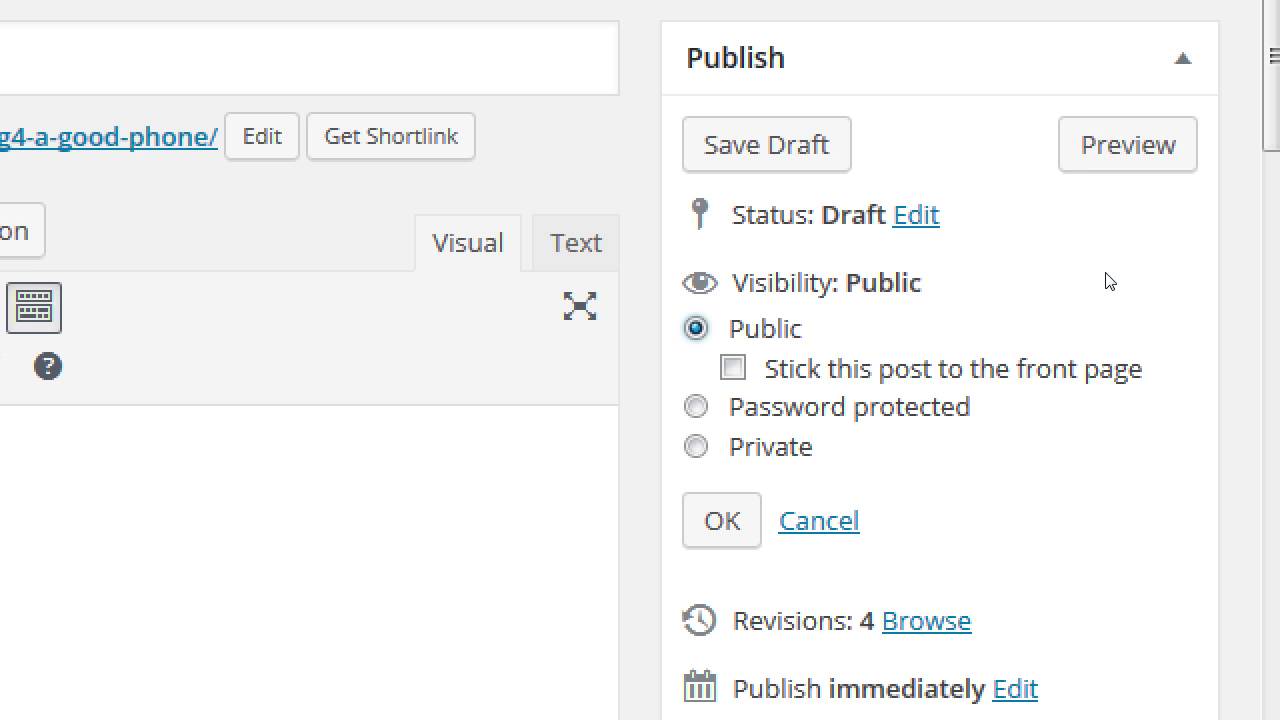
{"action": "key", "text": "Up"}
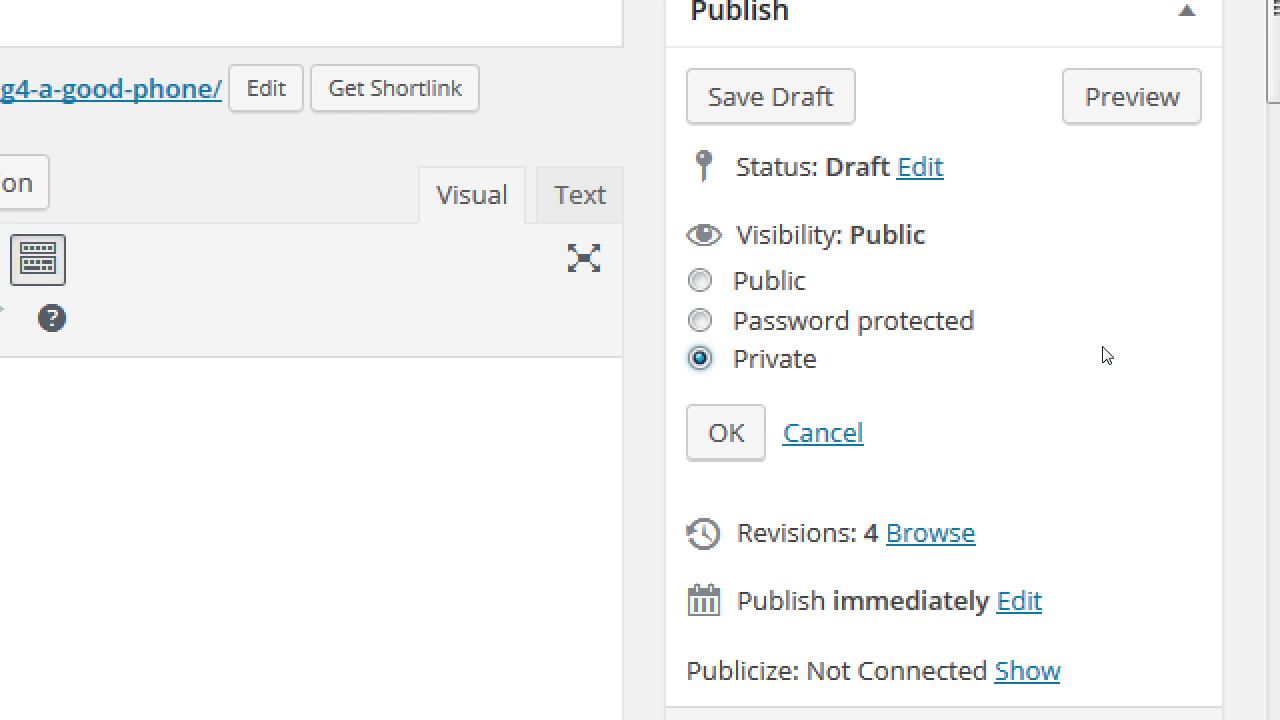
{"action": "double_click", "coordinate": [1018, 349]}
Switch visibility to Password protected and enter a test password in the password field.
{"action": "left_click", "coordinate": [1018, 349]}
{"action": "left_click", "coordinate": [1021, 325]}
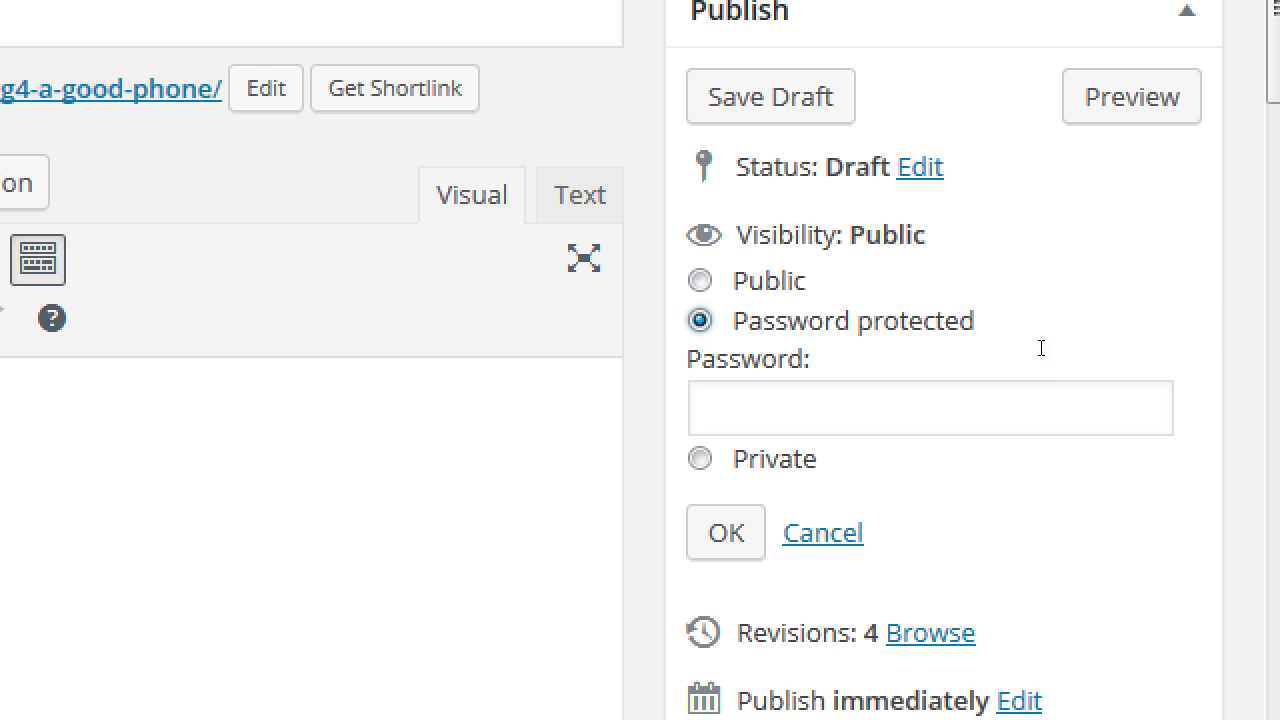
{"action": "key", "text": "Tab"}
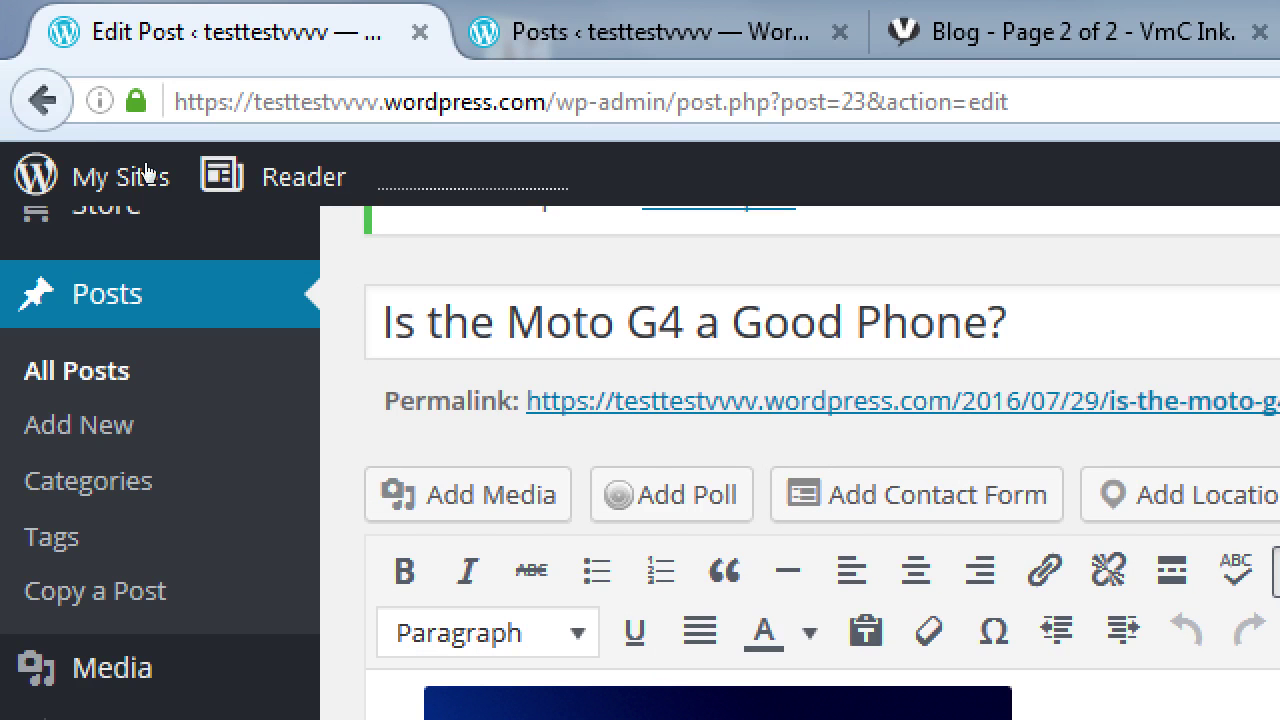
{"action": "key", "text": "ctrl+shift+Left"}
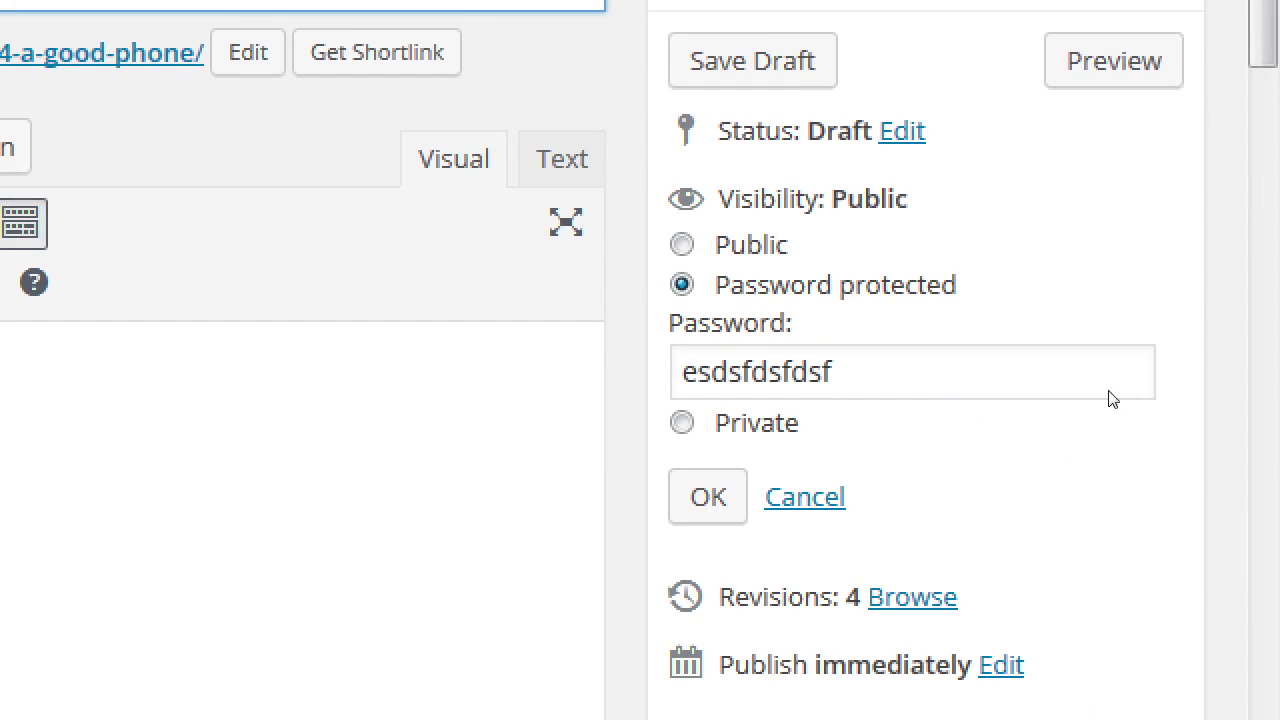
{"action": "left_click", "coordinate": [1279, 316]}
{"action": "double_click", "coordinate": [1103, 364]}
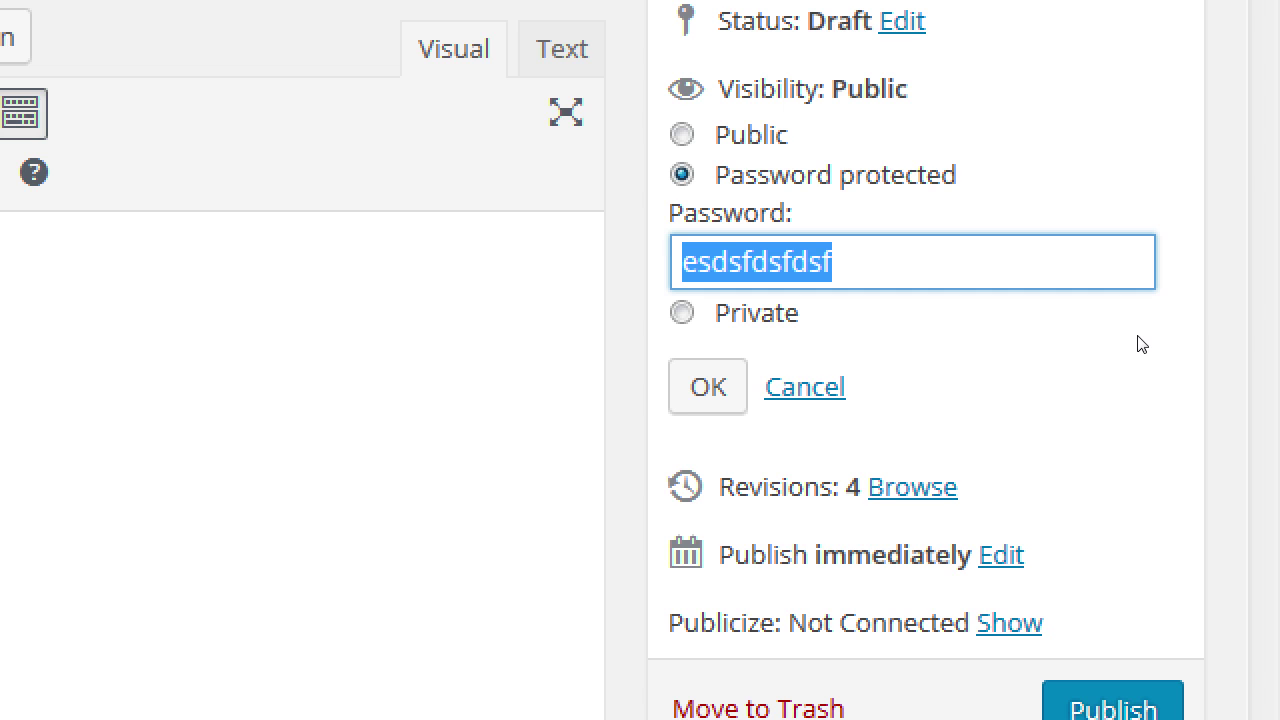
Set the visibility choice back to Public and bring up the VmC Ink blog's page 2.
{"action": "key", "text": "shift+Tab"}
{"action": "key", "text": "Up"}
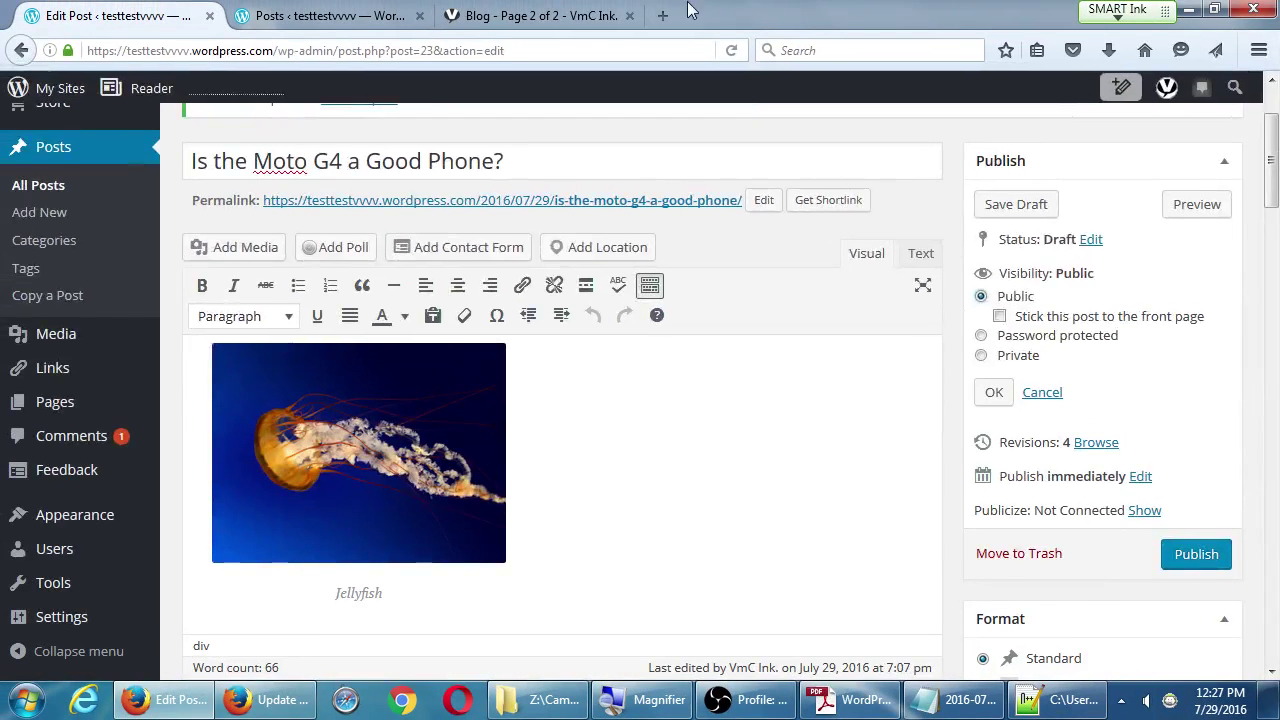
{"action": "left_click", "coordinate": [574, 20]}
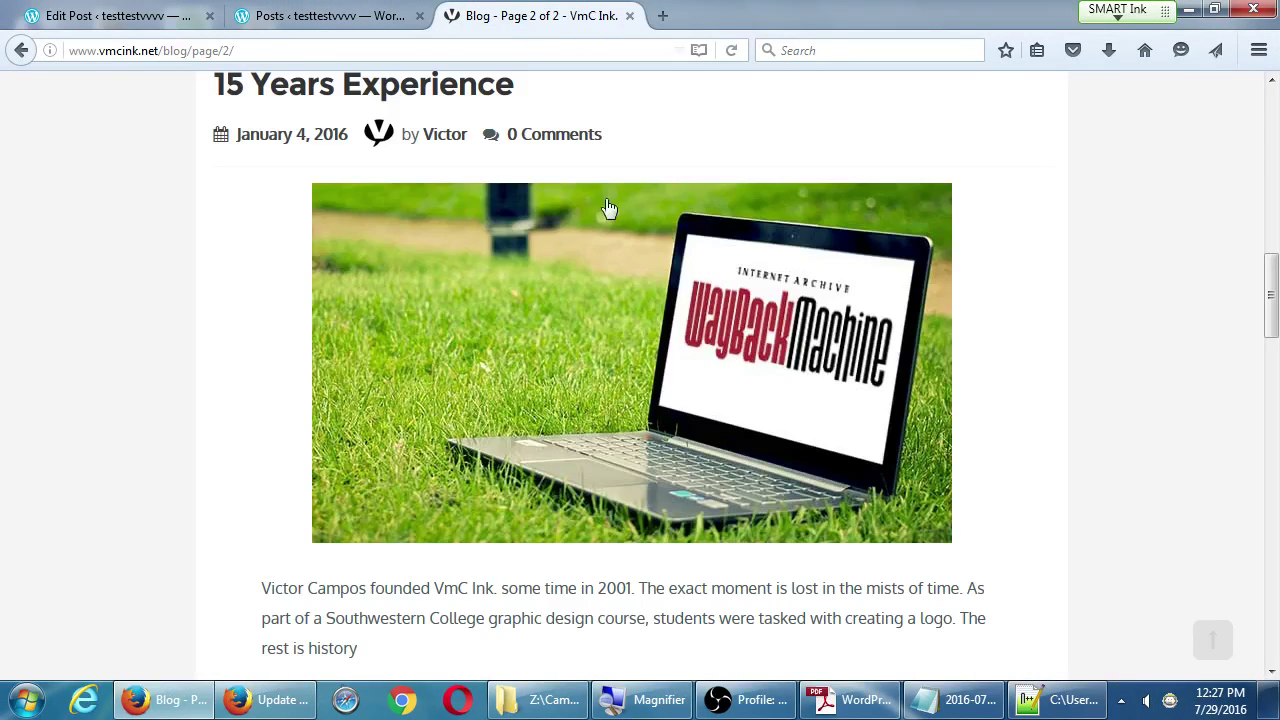
Scroll through the posts on VmC Ink blog page 2, then return to the Moto G4 post editor.
{"action": "scroll", "coordinate": [431, 277], "scroll_direction": "up", "scroll_amount": 8}
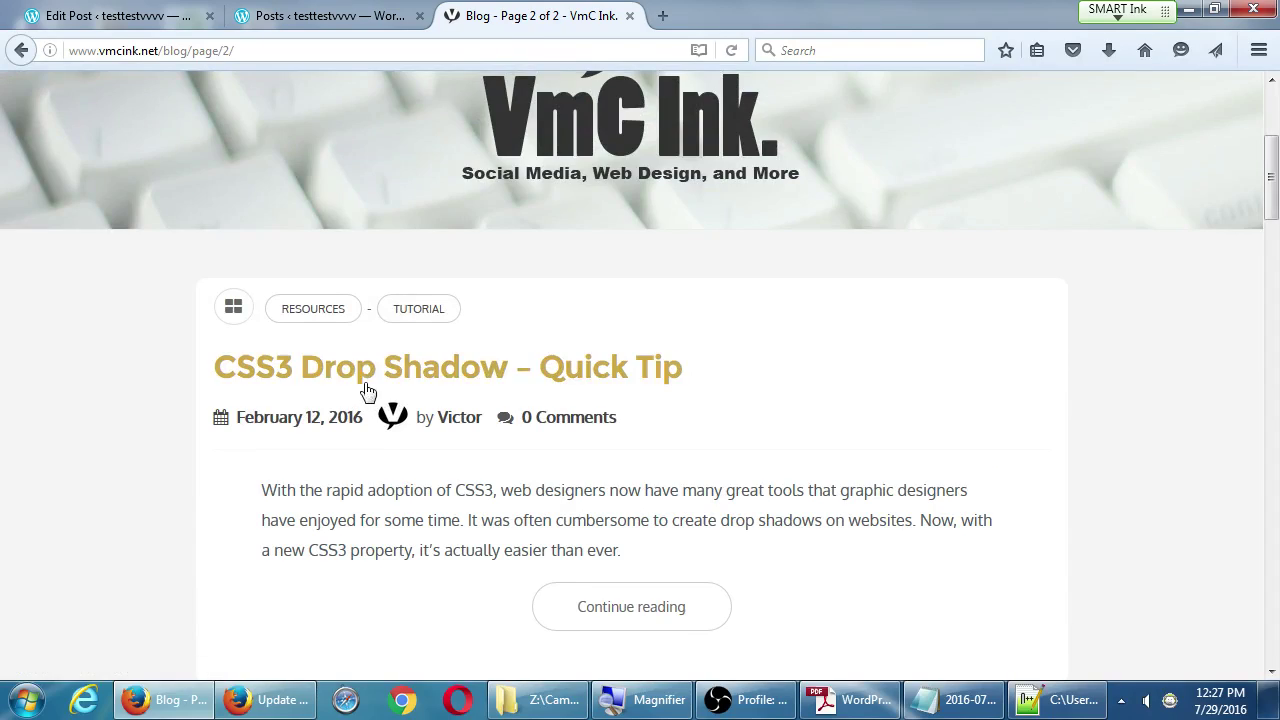
{"action": "scroll", "coordinate": [423, 531], "scroll_direction": "down", "scroll_amount": 5}
{"action": "scroll", "coordinate": [441, 478], "scroll_direction": "down", "scroll_amount": 10}
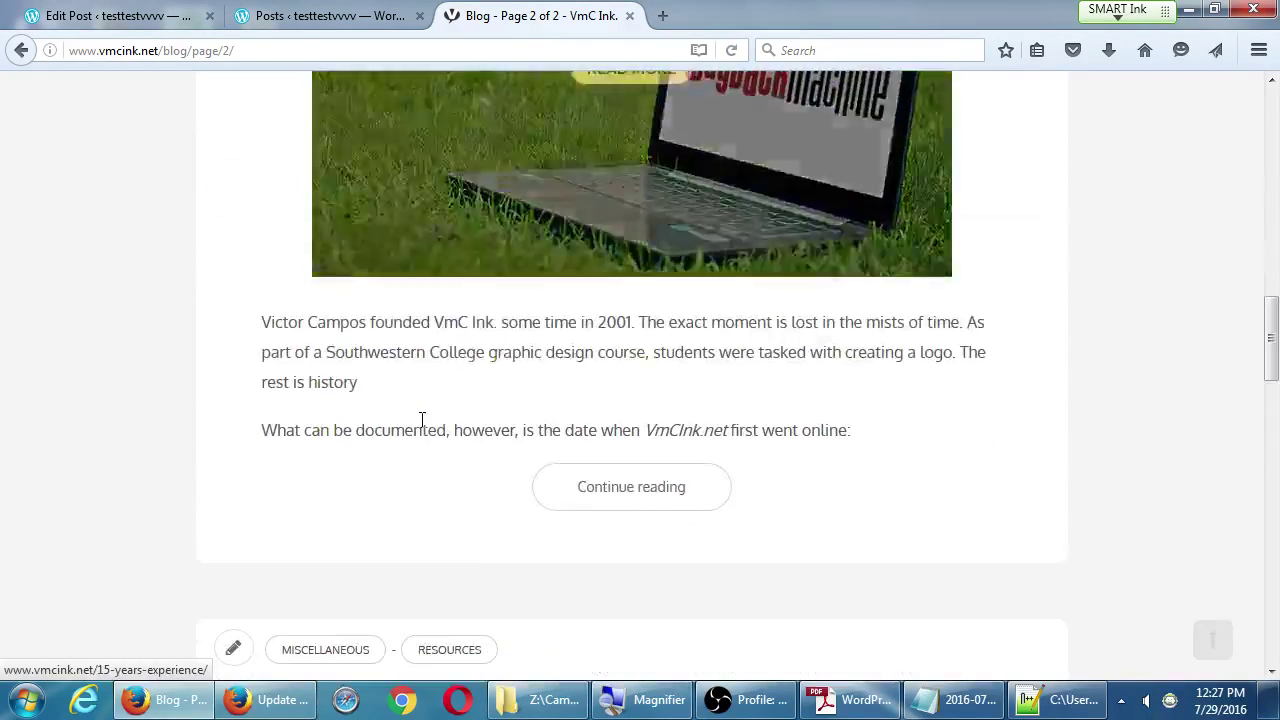
{"action": "scroll", "coordinate": [423, 428], "scroll_direction": "up", "scroll_amount": 4}
{"action": "scroll", "coordinate": [423, 428], "scroll_direction": "down", "scroll_amount": 5}
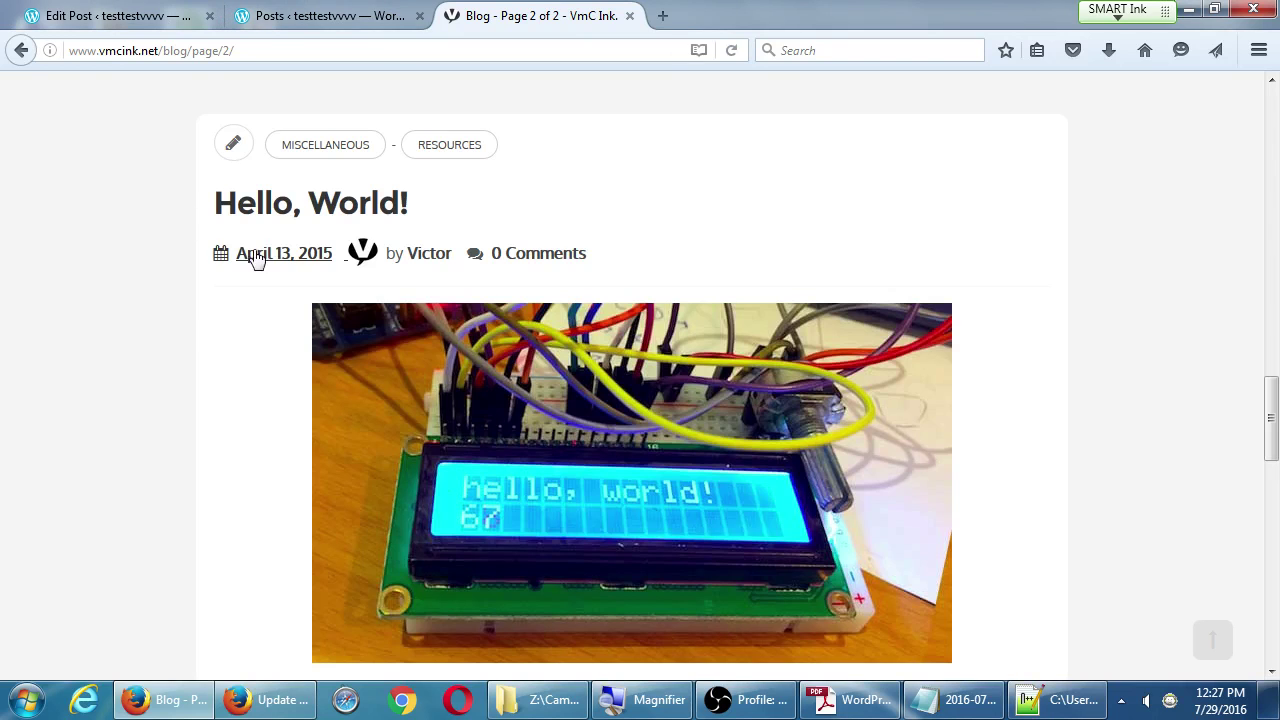
{"action": "scroll", "coordinate": [260, 306], "scroll_direction": "up", "scroll_amount": 8}
{"action": "scroll", "coordinate": [258, 330], "scroll_direction": "up", "scroll_amount": 3}
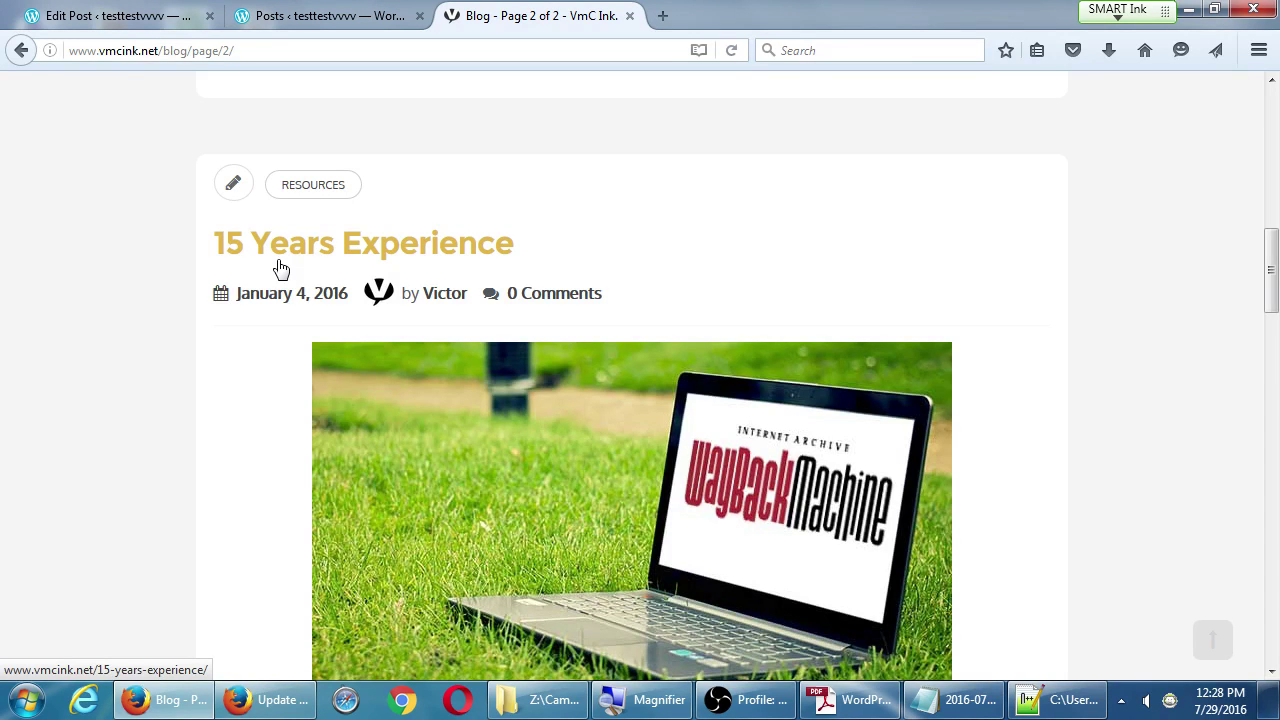
{"action": "key", "text": "ctrl+Tab"}
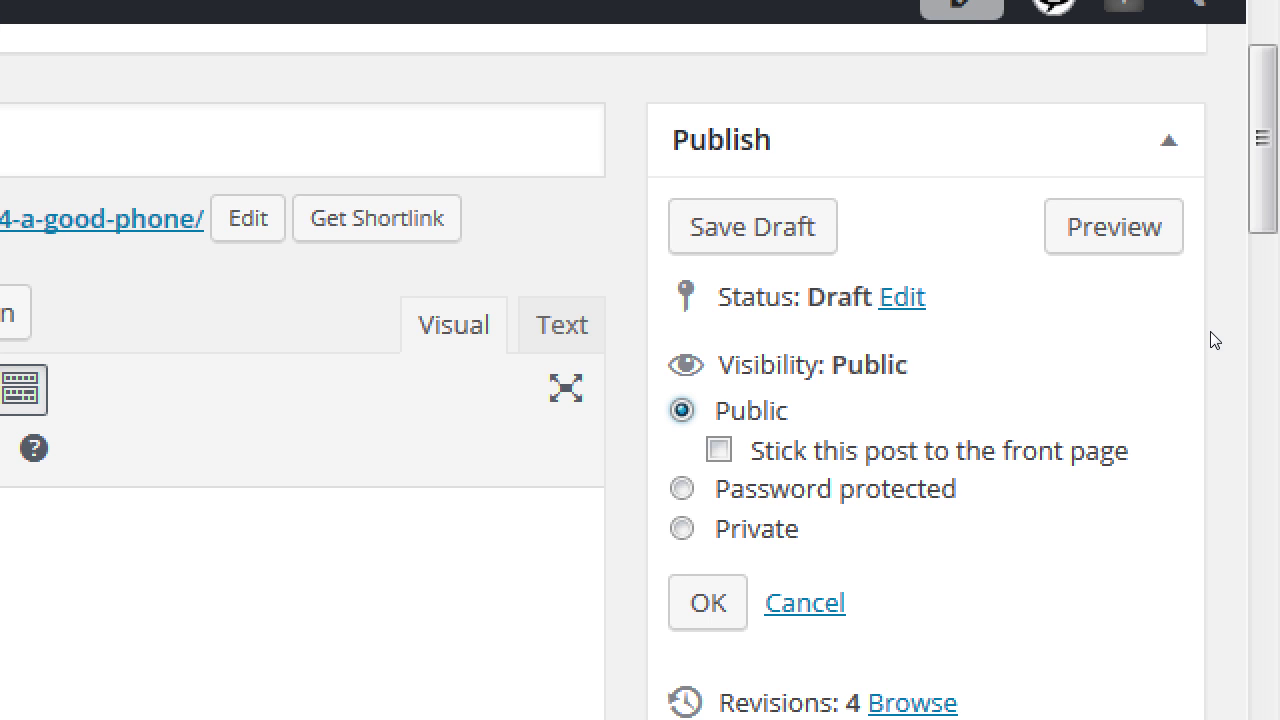
Check and uncheck 'Stick this post to the front page', then close Visibility with Public kept.
{"action": "key", "text": "Tab"}
{"action": "key", "text": "space"}
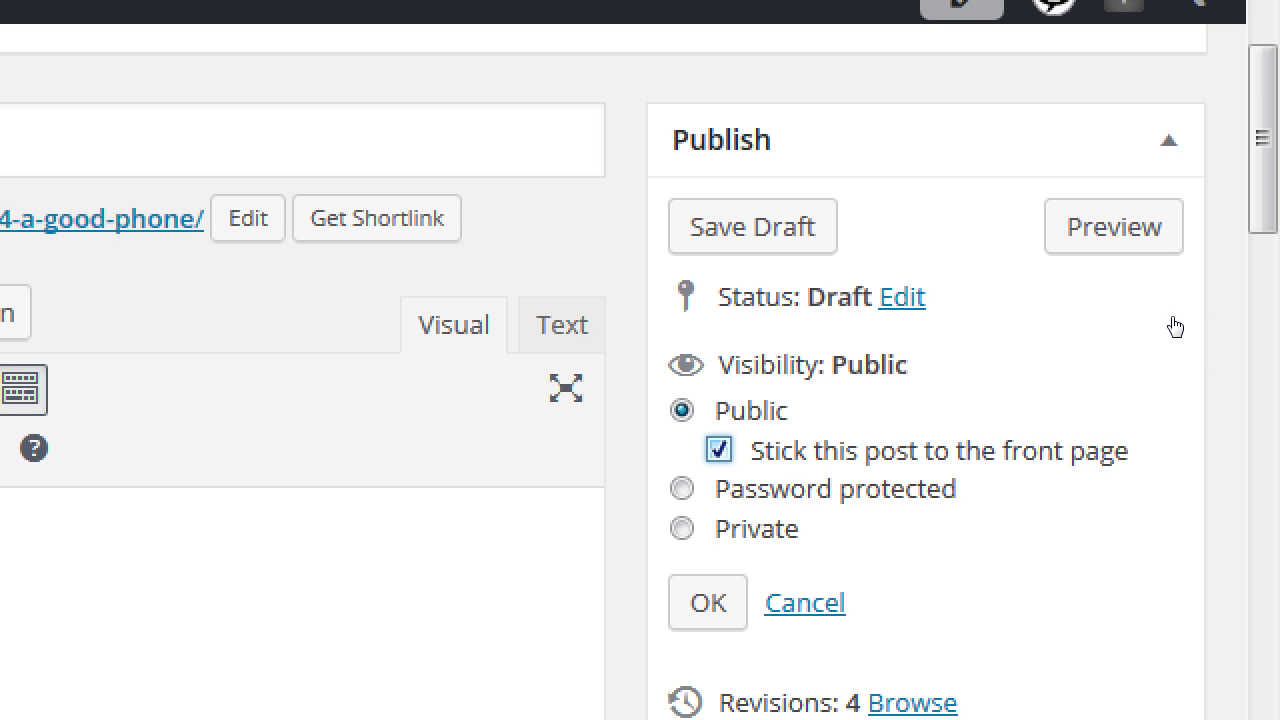
{"action": "key", "text": "space"}
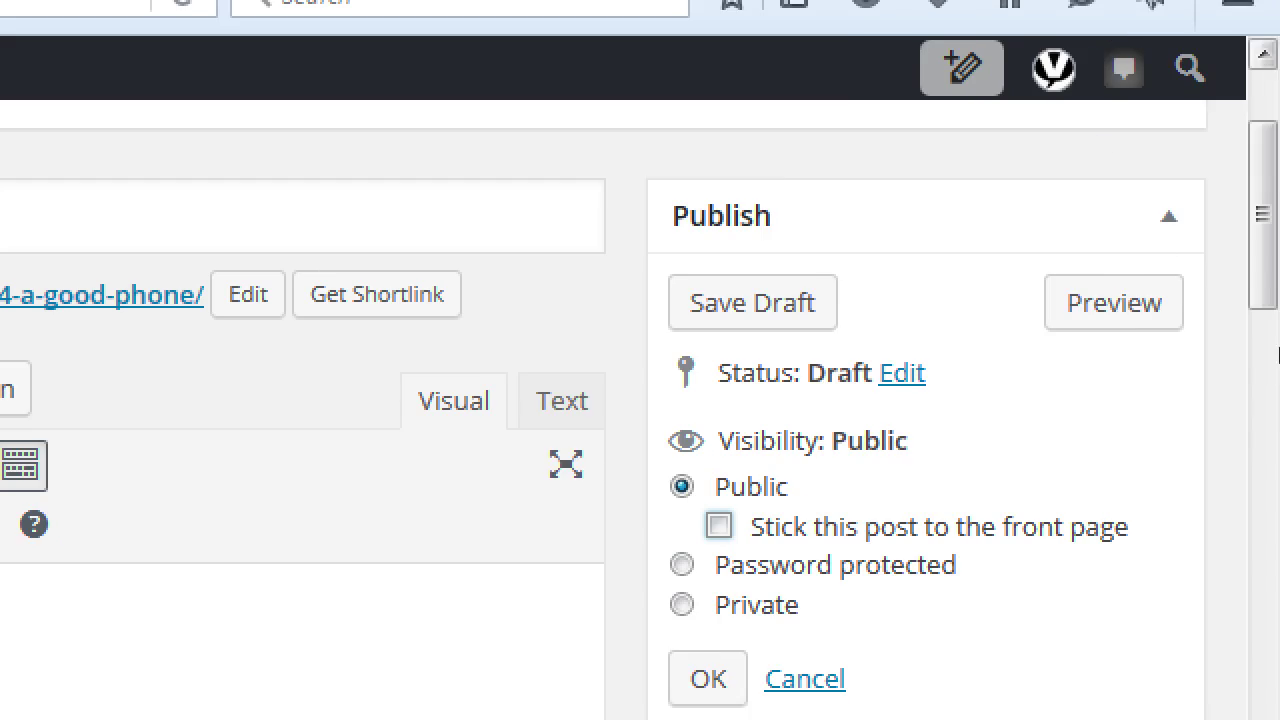
{"action": "key", "text": "Return"}
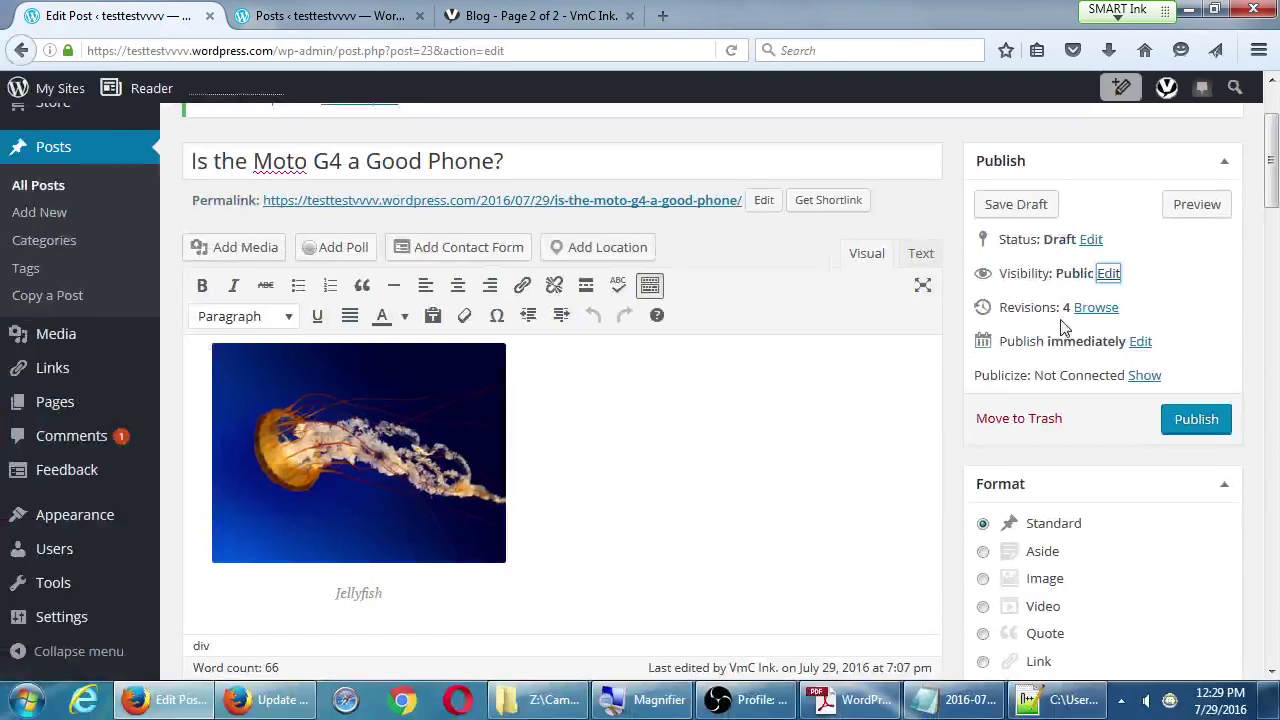
Open the post's revision history and inspect the removed &nbsp; lines in the comparison.
{"action": "left_click", "coordinate": [888, 325]}
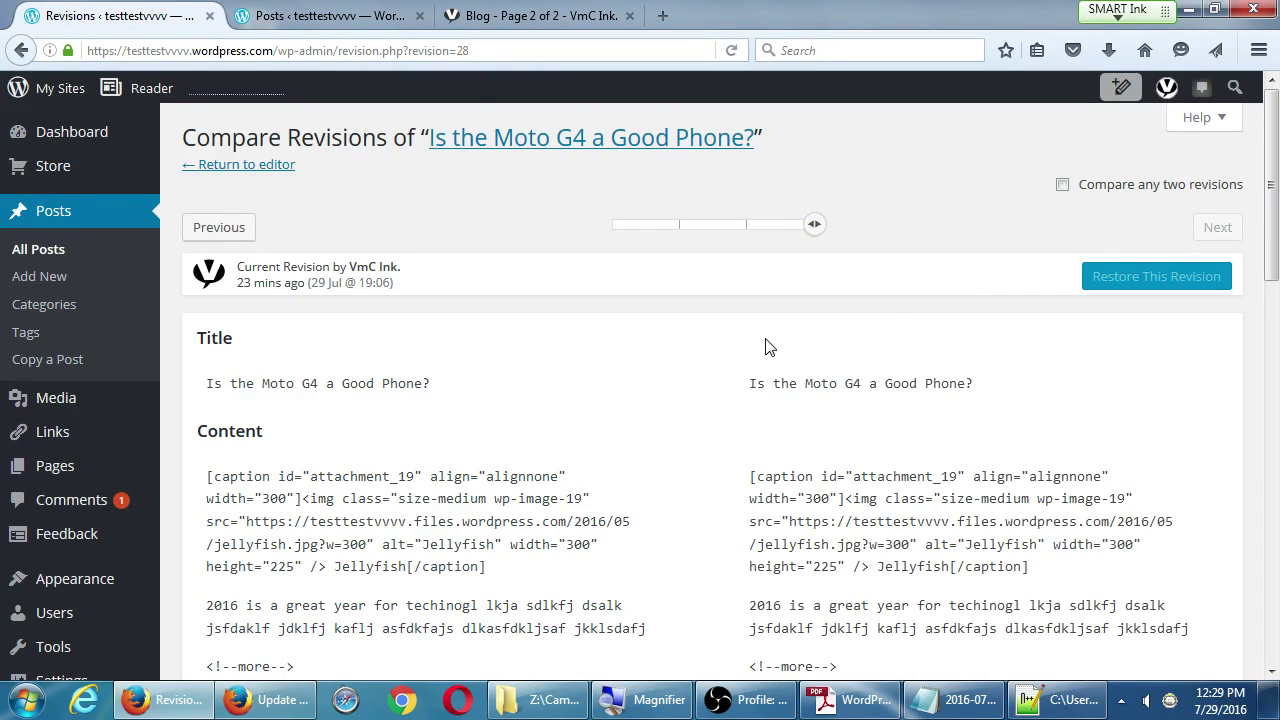
{"action": "scroll", "coordinate": [646, 440], "scroll_direction": "down", "scroll_amount": 3}
{"action": "left_click_drag", "start_coordinate": [310, 288], "coordinate": [443, 477]}
{"action": "scroll", "coordinate": [448, 483], "scroll_direction": "down", "scroll_amount": 9}
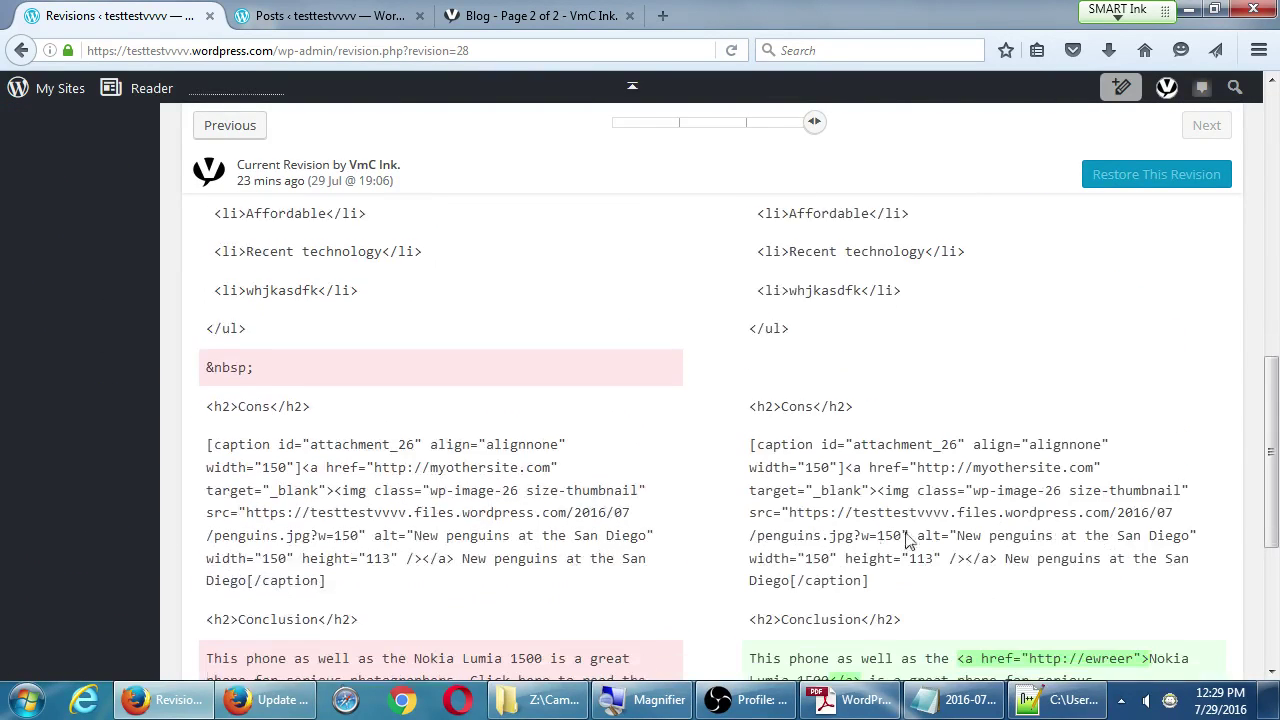
{"action": "left_click_drag", "start_coordinate": [267, 369], "coordinate": [199, 354]}
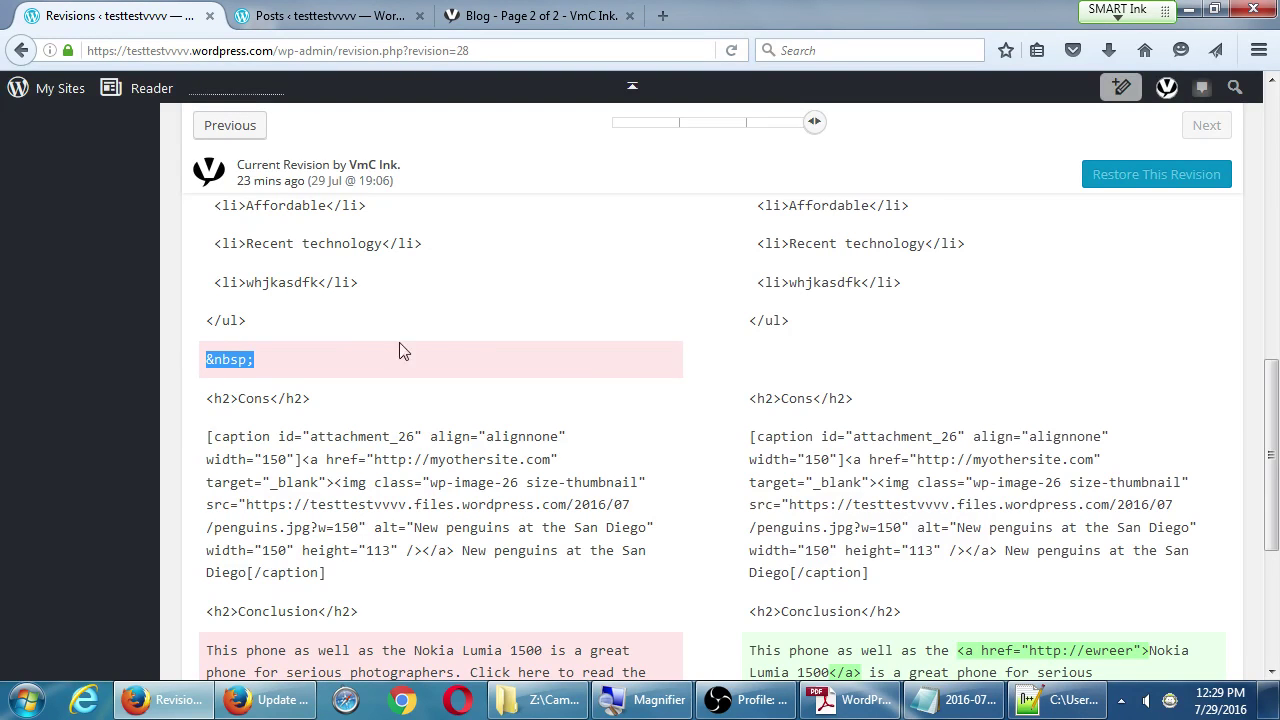
{"action": "left_click", "coordinate": [803, 393]}
{"action": "scroll", "coordinate": [800, 385], "scroll_direction": "down", "scroll_amount": 3}
{"action": "scroll", "coordinate": [596, 470], "scroll_direction": "up", "scroll_amount": 3}
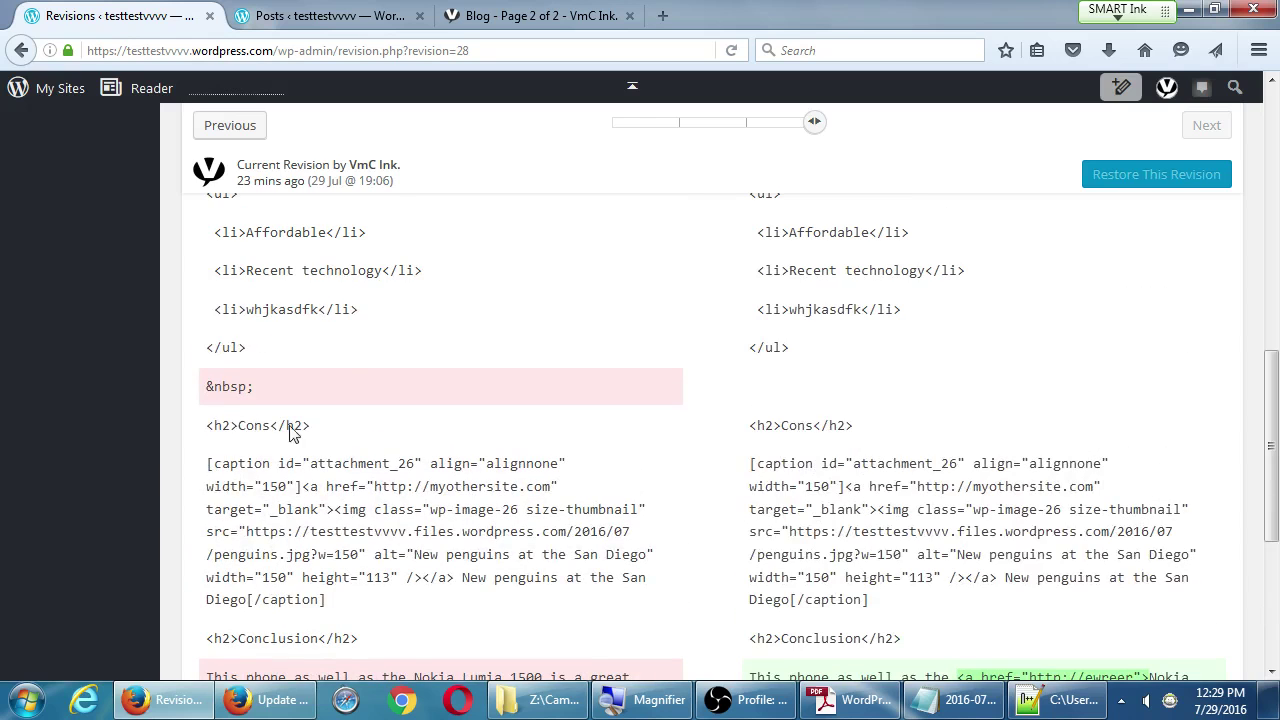
{"action": "left_click_drag", "start_coordinate": [265, 395], "coordinate": [210, 395]}
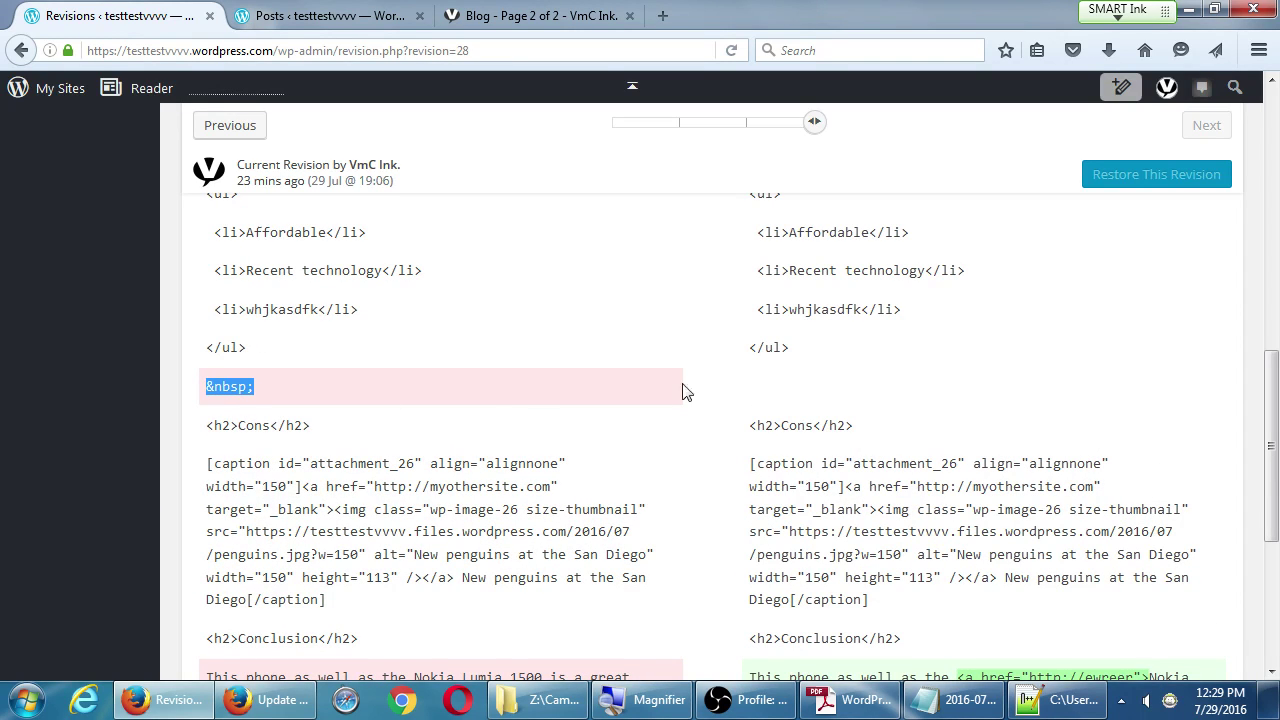
{"action": "left_click", "coordinate": [845, 401]}
Inspect the revised Conclusion and lines 5 to 3, then slide back to the 19:02 revision.
{"action": "scroll", "coordinate": [750, 450], "scroll_direction": "down", "scroll_amount": 3}
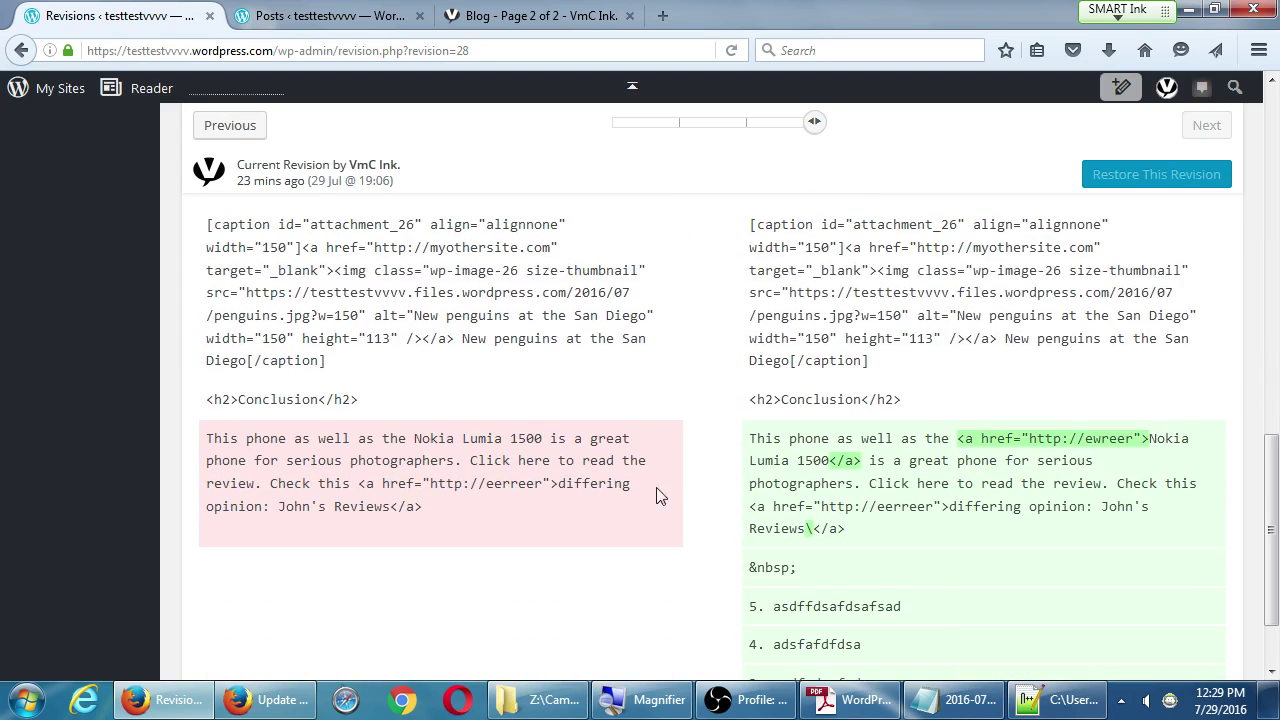
{"action": "scroll", "coordinate": [470, 521], "scroll_direction": "down", "scroll_amount": 2}
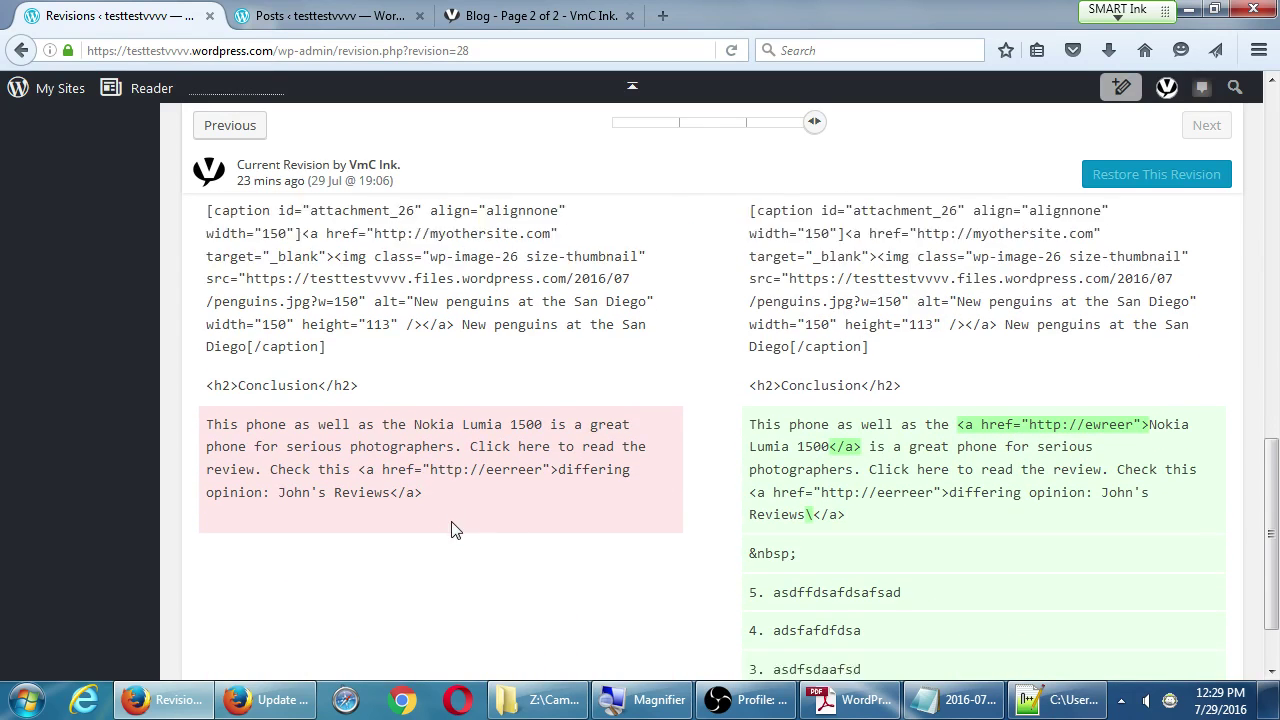
{"action": "left_click_drag", "start_coordinate": [955, 358], "coordinate": [963, 413]}
{"action": "left_click_drag", "start_coordinate": [798, 502], "coordinate": [848, 582]}
{"action": "left_click", "coordinate": [975, 456]}
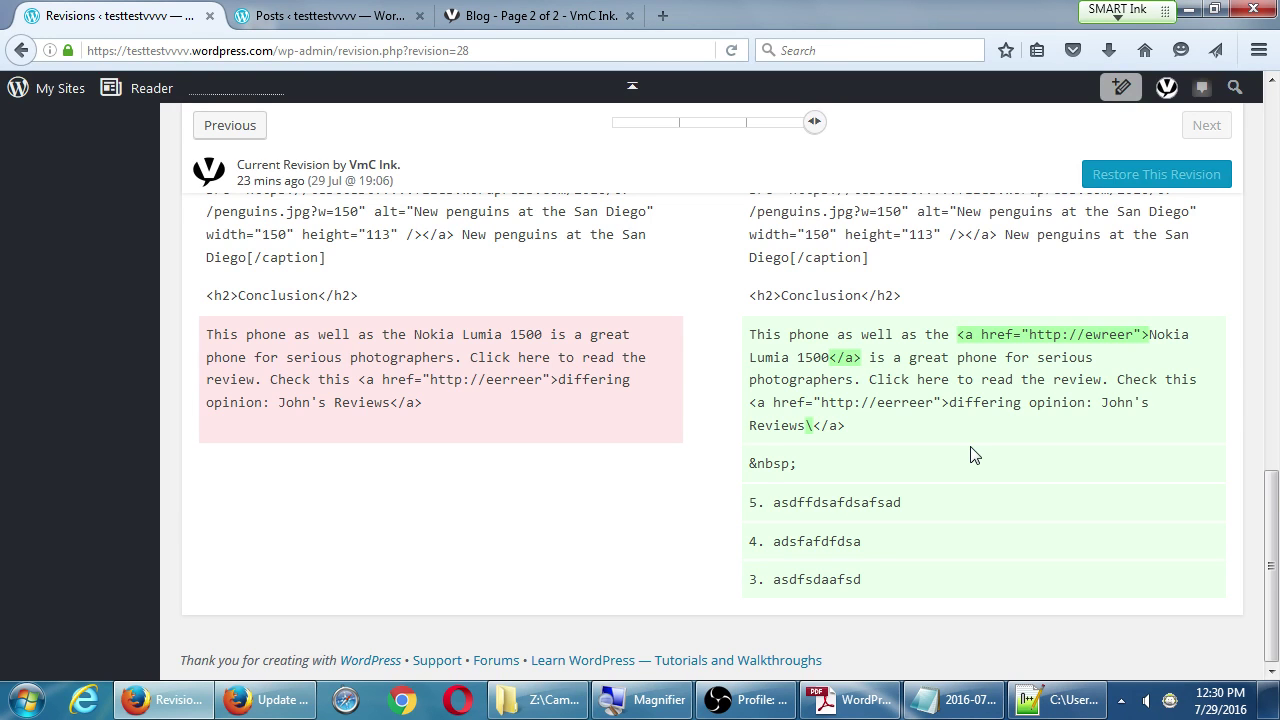
{"action": "scroll", "coordinate": [975, 456], "scroll_direction": "up", "scroll_amount": 8}
{"action": "left_click_drag", "start_coordinate": [897, 340], "coordinate": [946, 517]}
{"action": "left_click", "coordinate": [920, 437]}
{"action": "scroll", "coordinate": [905, 470], "scroll_direction": "up", "scroll_amount": 5}
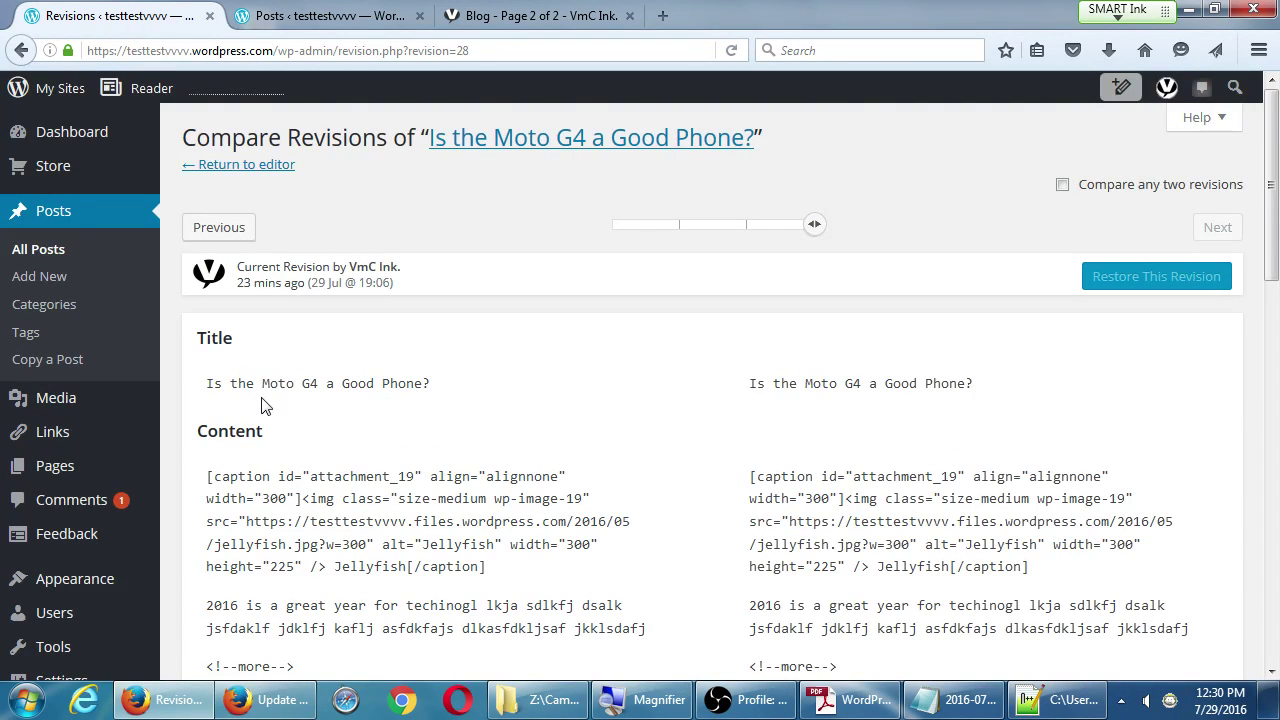
{"action": "mouse_move", "coordinate": [816, 229]}
{"action": "left_click_drag", "start_coordinate": [816, 229], "coordinate": [746, 231]}
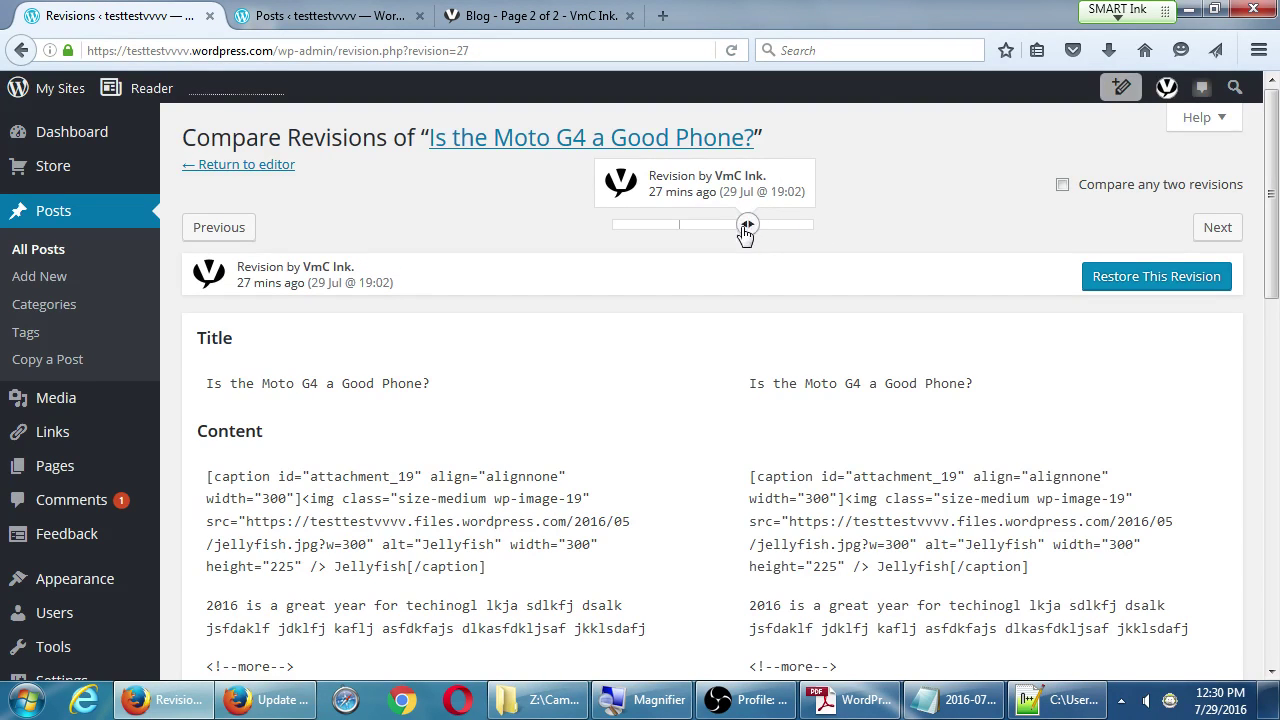
Compare the older revision's removed dfdf text and plain Conclusion line against the heading-tagged version.
{"action": "scroll", "coordinate": [734, 491], "scroll_direction": "down", "scroll_amount": 7}
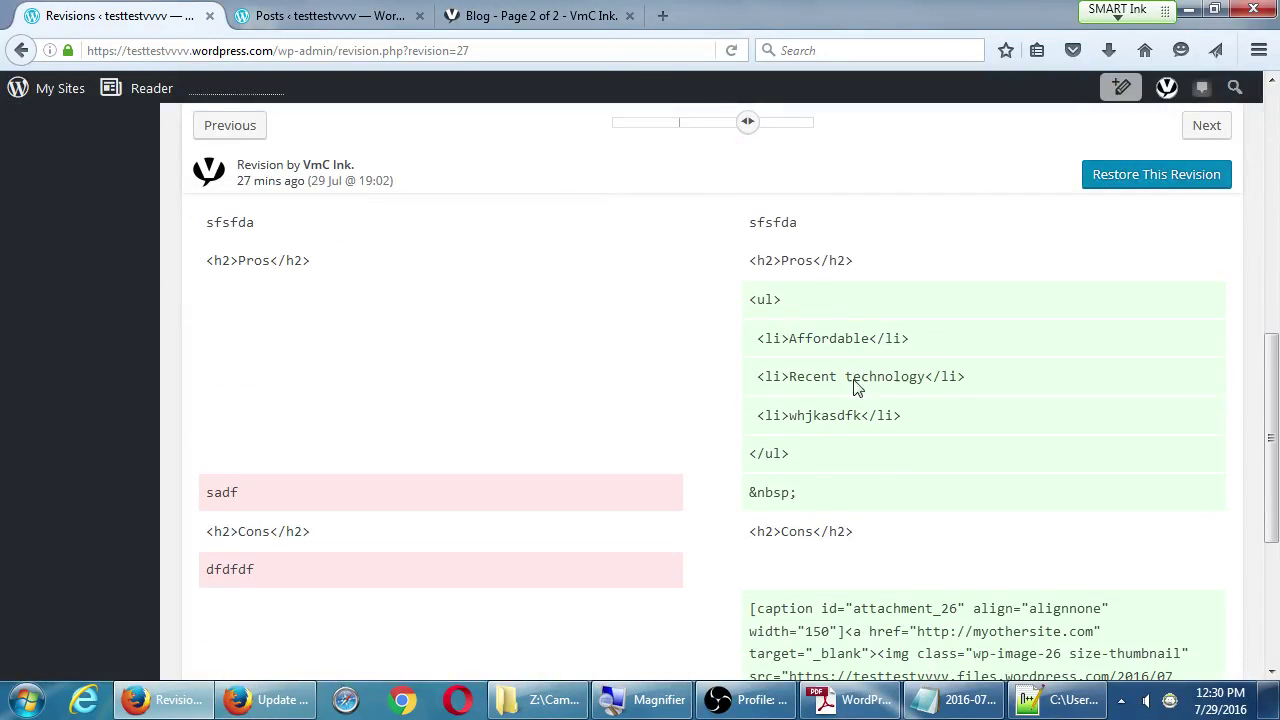
{"action": "scroll", "coordinate": [865, 440], "scroll_direction": "down", "scroll_amount": 5}
{"action": "scroll", "coordinate": [471, 391], "scroll_direction": "up", "scroll_amount": 2}
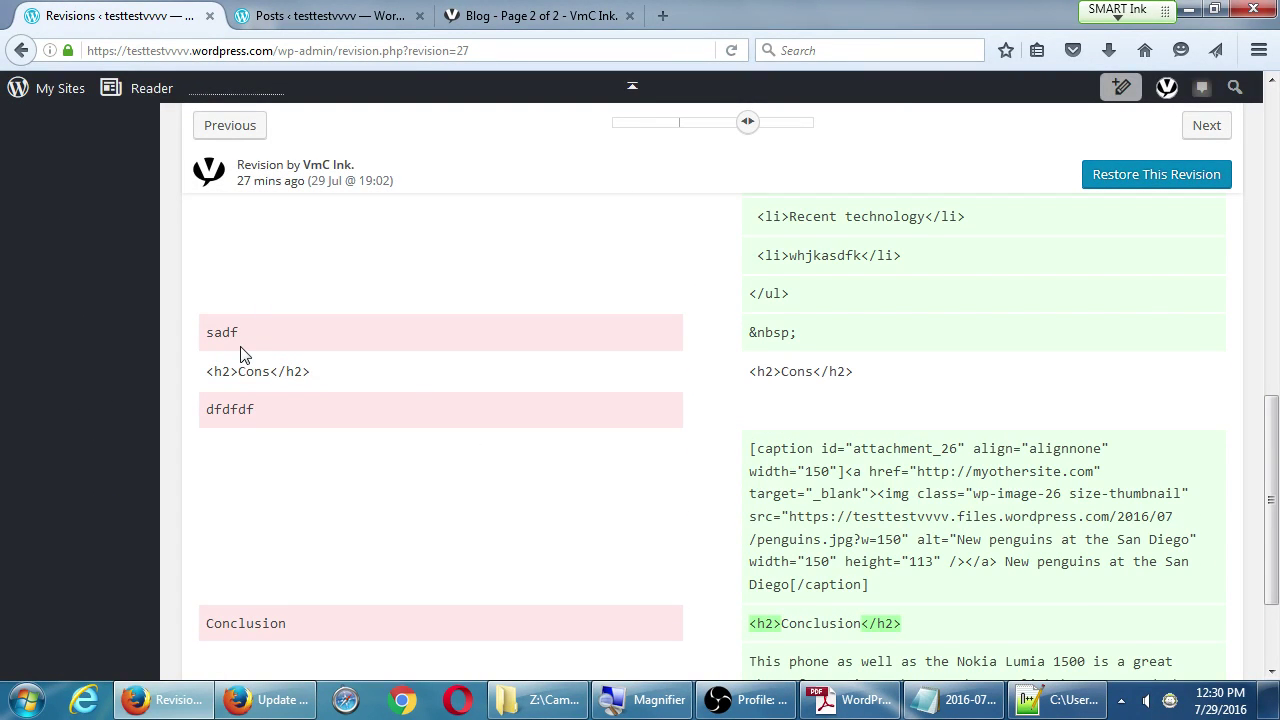
{"action": "left_click_drag", "start_coordinate": [223, 410], "coordinate": [294, 423]}
{"action": "scroll", "coordinate": [772, 502], "scroll_direction": "down", "scroll_amount": 3}
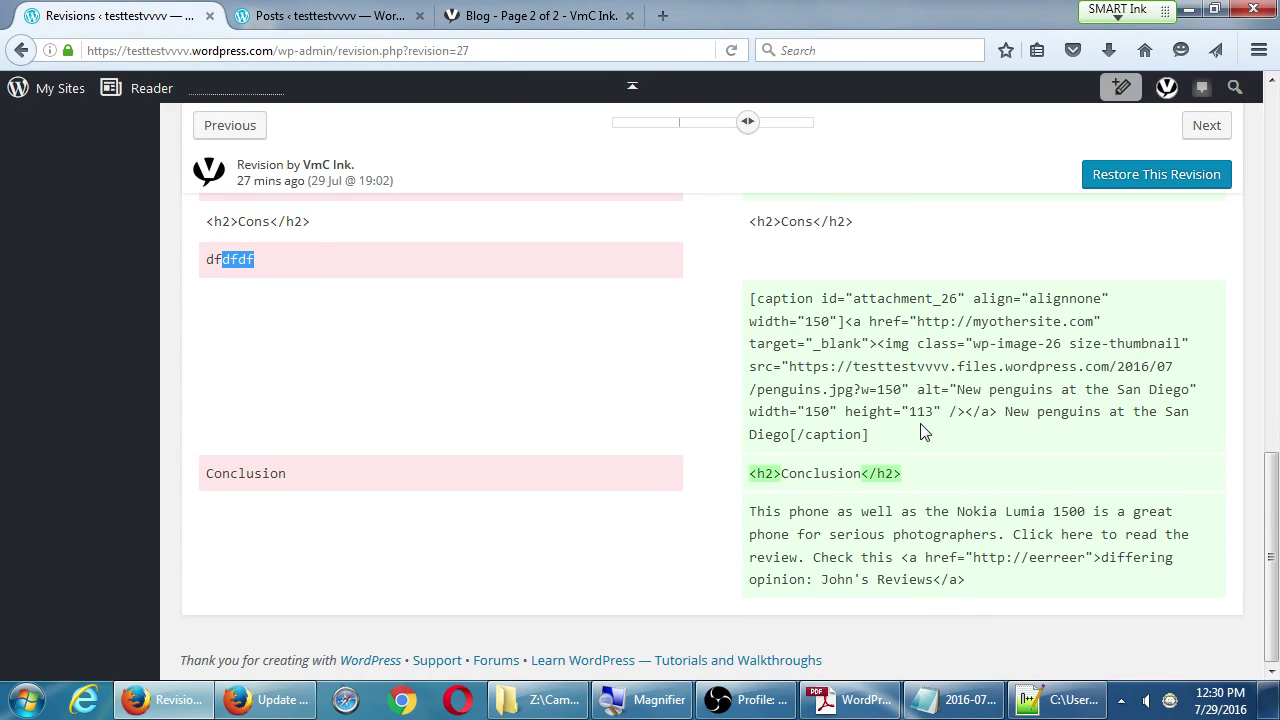
{"action": "left_click_drag", "start_coordinate": [206, 470], "coordinate": [672, 493]}
{"action": "left_click_drag", "start_coordinate": [766, 476], "coordinate": [884, 490]}
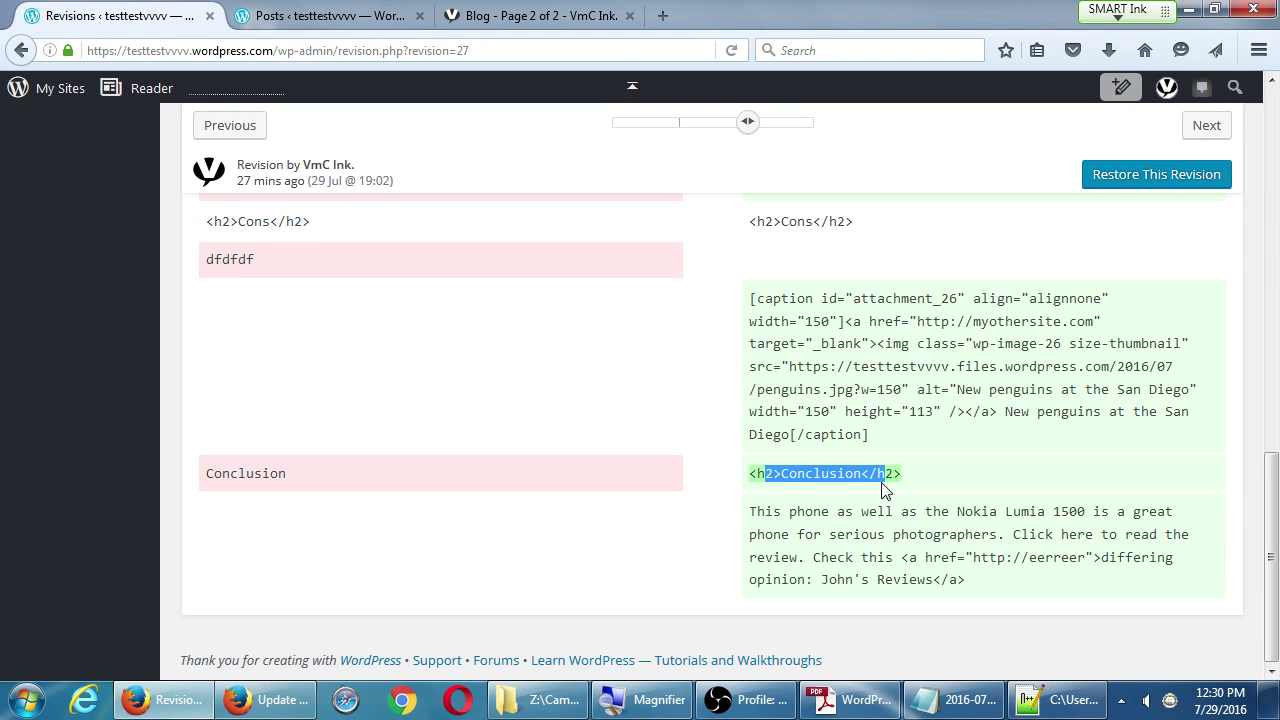
{"action": "scroll", "coordinate": [884, 490], "scroll_direction": "up", "scroll_amount": 10}
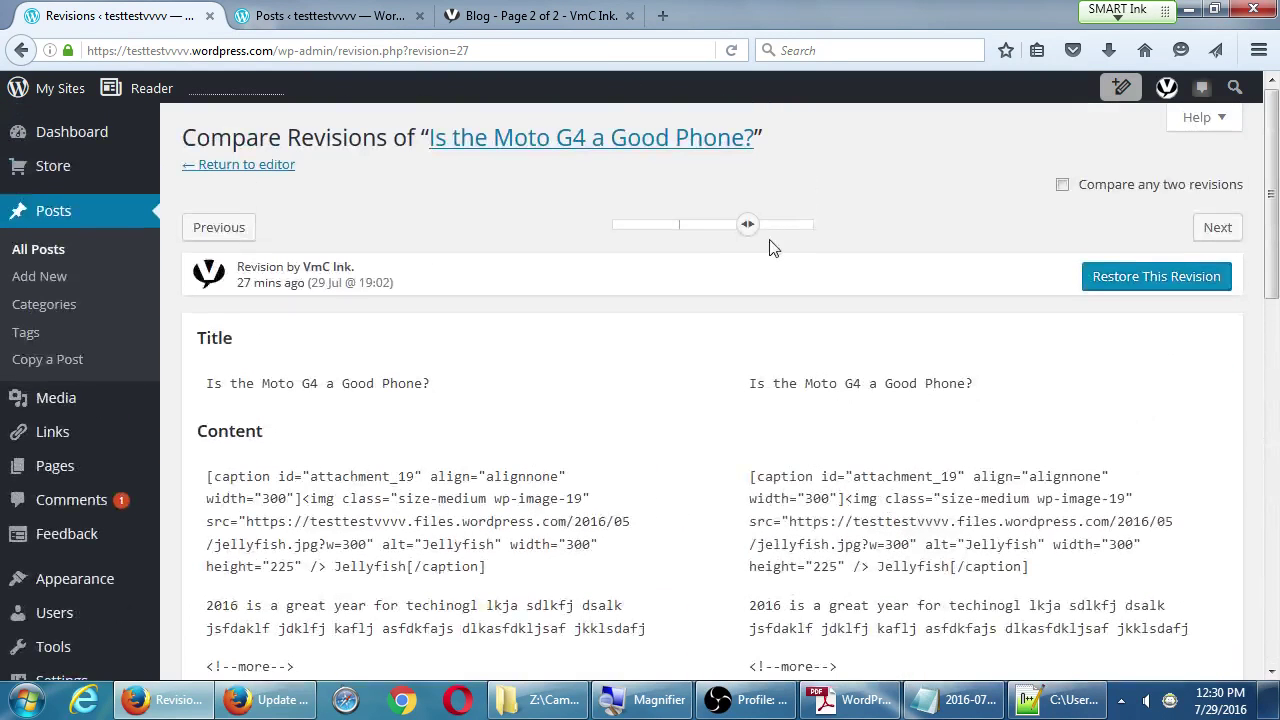
{"action": "left_click_drag", "start_coordinate": [748, 226], "coordinate": [551, 249]}
{"action": "scroll", "coordinate": [340, 506], "scroll_direction": "down", "scroll_amount": 2}
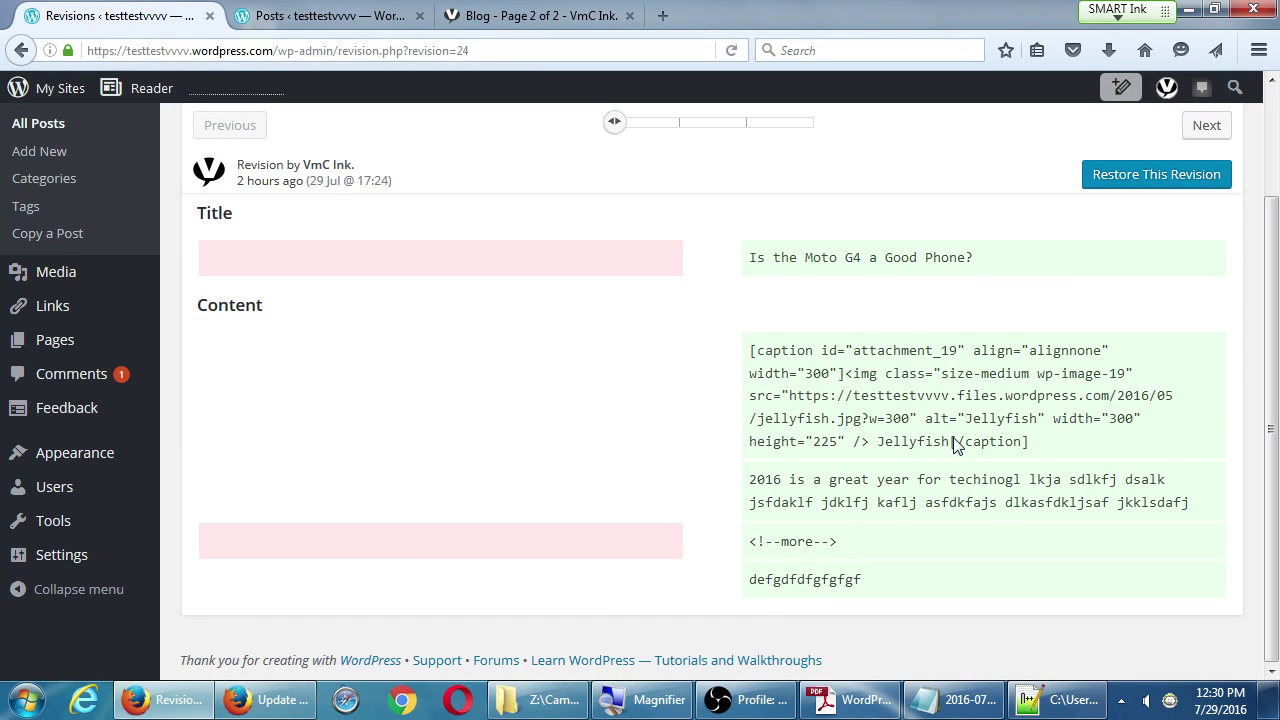
Slide to the first revision to see its added text, then step forward to the next one.
{"action": "left_click_drag", "start_coordinate": [615, 124], "coordinate": [571, 119]}
{"action": "left_click_drag", "start_coordinate": [948, 430], "coordinate": [1037, 529]}
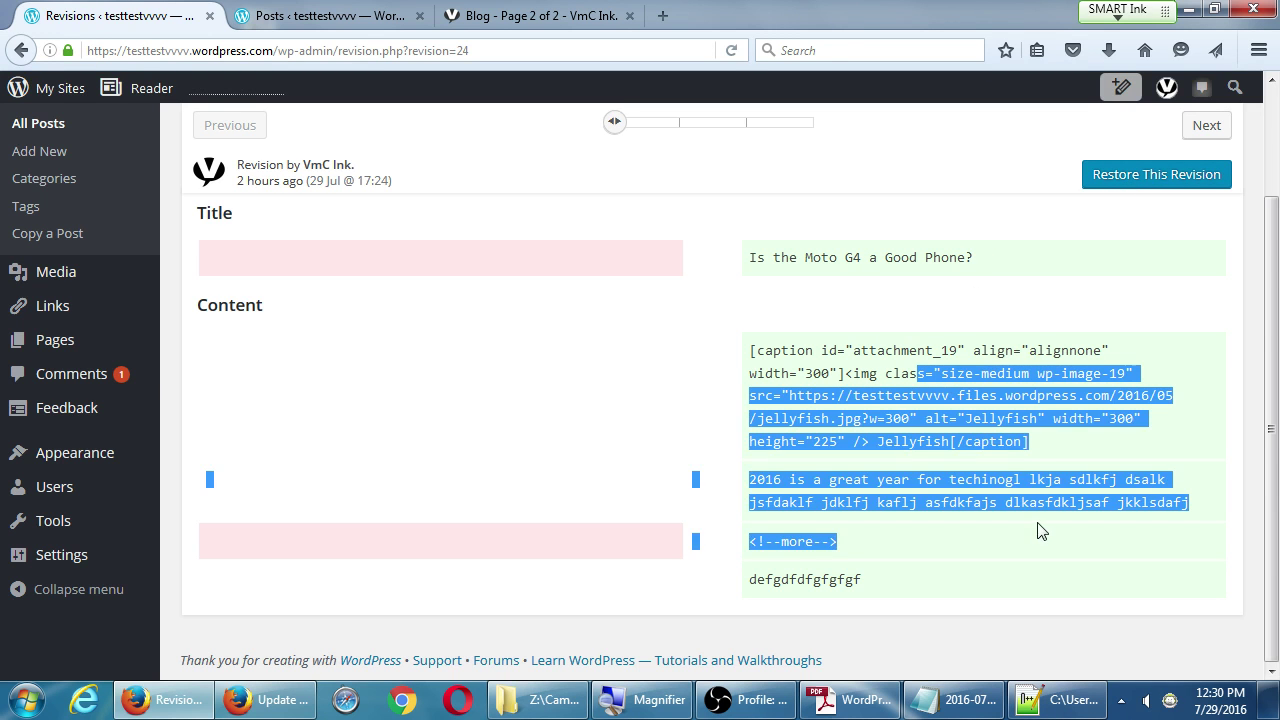
{"action": "left_click", "coordinate": [588, 378]}
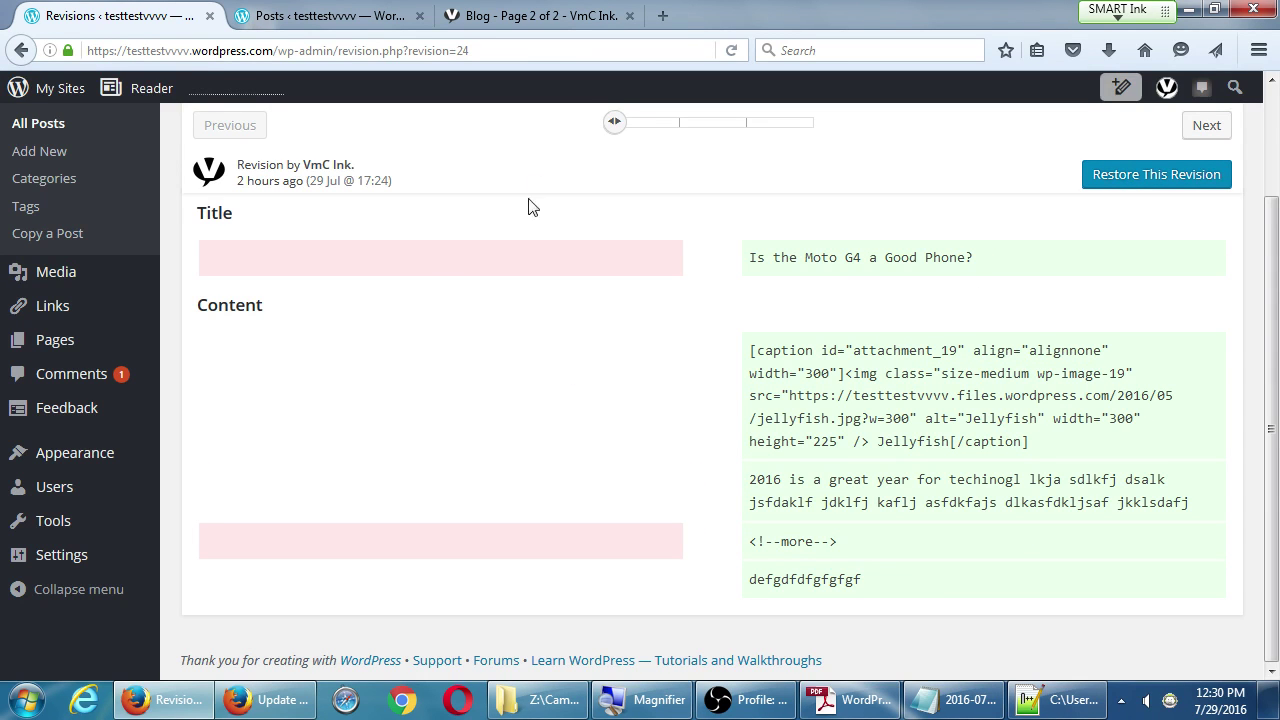
{"action": "left_click_drag", "start_coordinate": [615, 124], "coordinate": [673, 130]}
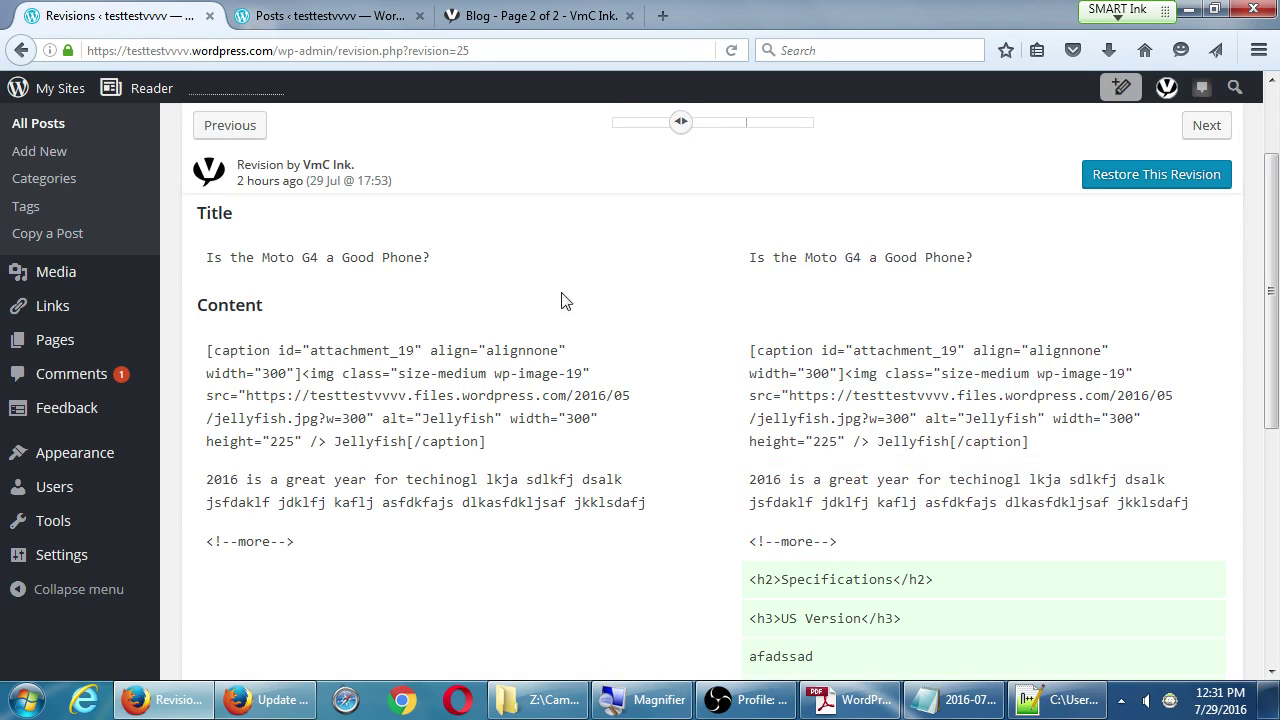
{"action": "left_click_drag", "start_coordinate": [349, 257], "coordinate": [418, 443]}
{"action": "left_click", "coordinate": [418, 443]}
Inspect that comparison, step back one revision, and return to the post editor.
{"action": "scroll", "coordinate": [418, 443], "scroll_direction": "down", "scroll_amount": 3}
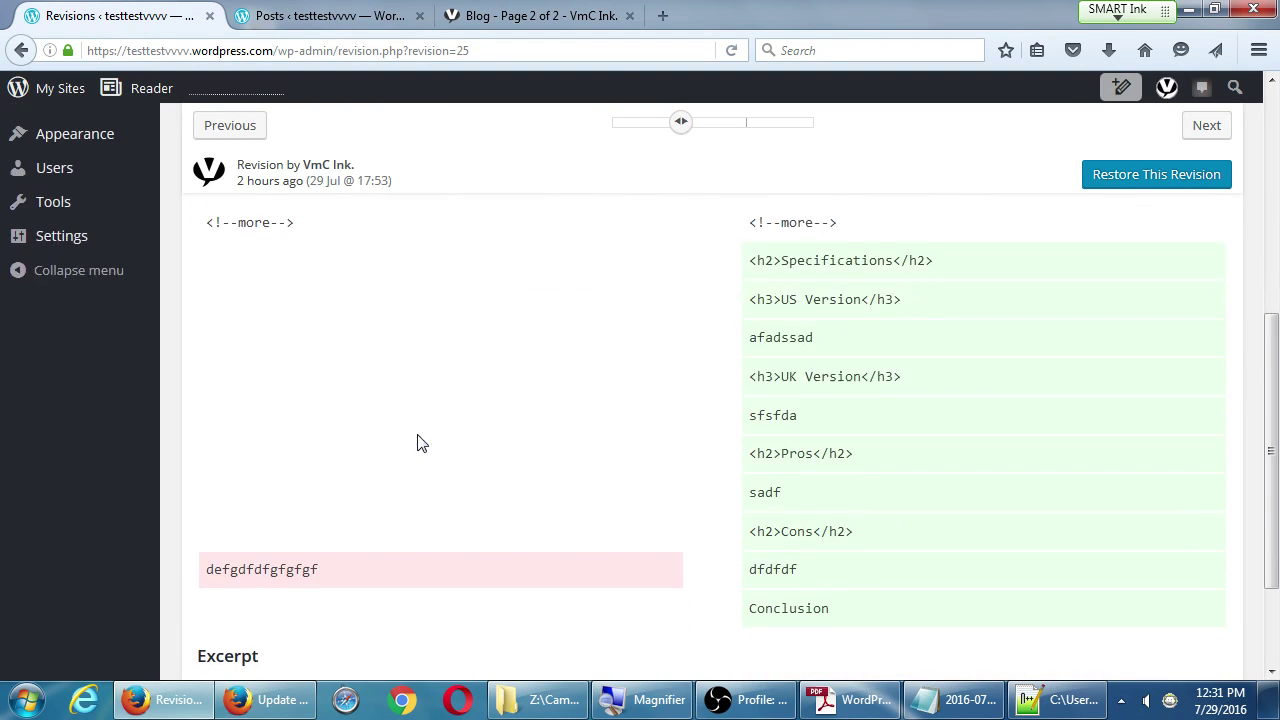
{"action": "scroll", "coordinate": [740, 466], "scroll_direction": "down", "scroll_amount": 2}
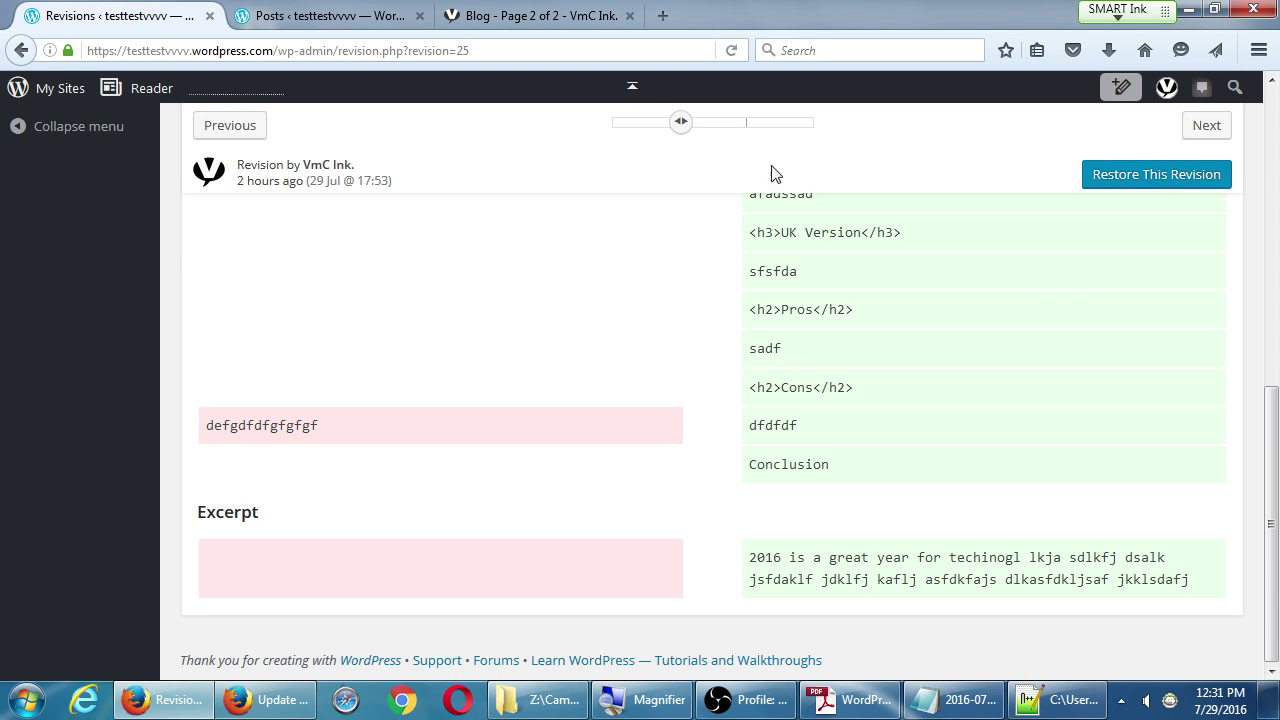
{"action": "left_click_drag", "start_coordinate": [690, 133], "coordinate": [857, 151]}
{"action": "scroll", "coordinate": [857, 300], "scroll_direction": "up", "scroll_amount": 5}
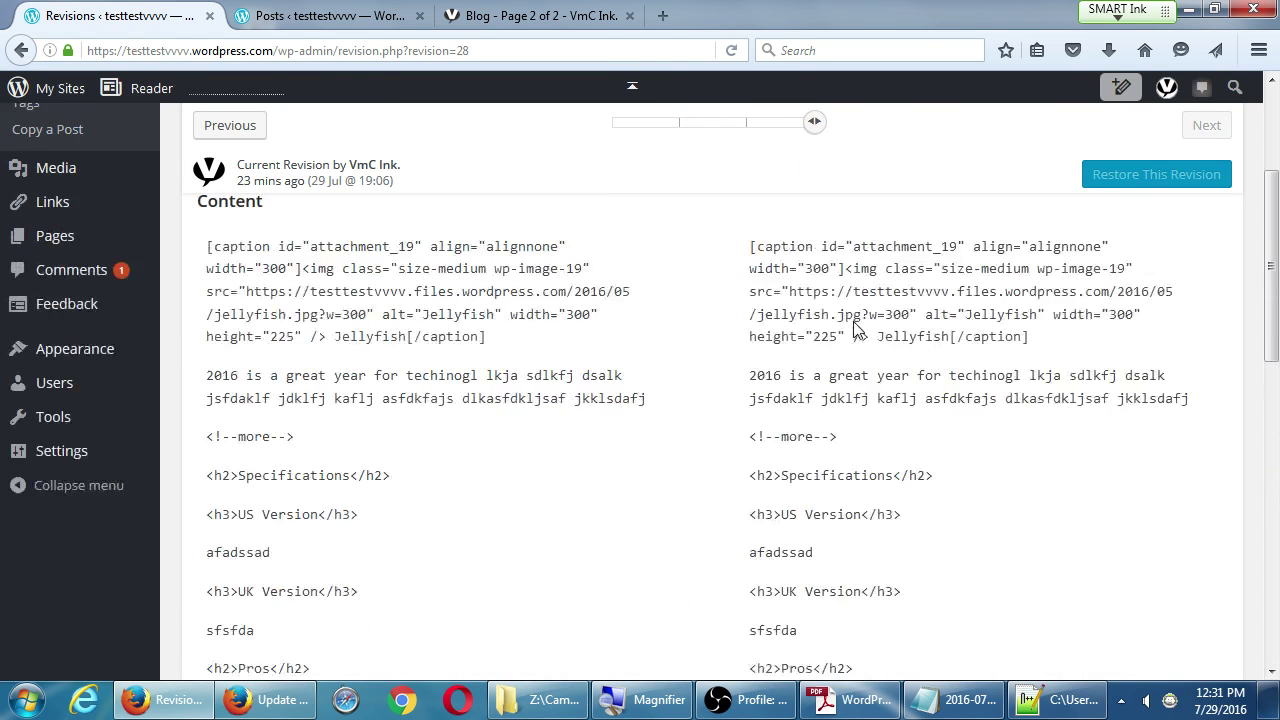
{"action": "left_click_drag", "start_coordinate": [855, 258], "coordinate": [983, 414]}
{"action": "left_click", "coordinate": [1130, 203]}
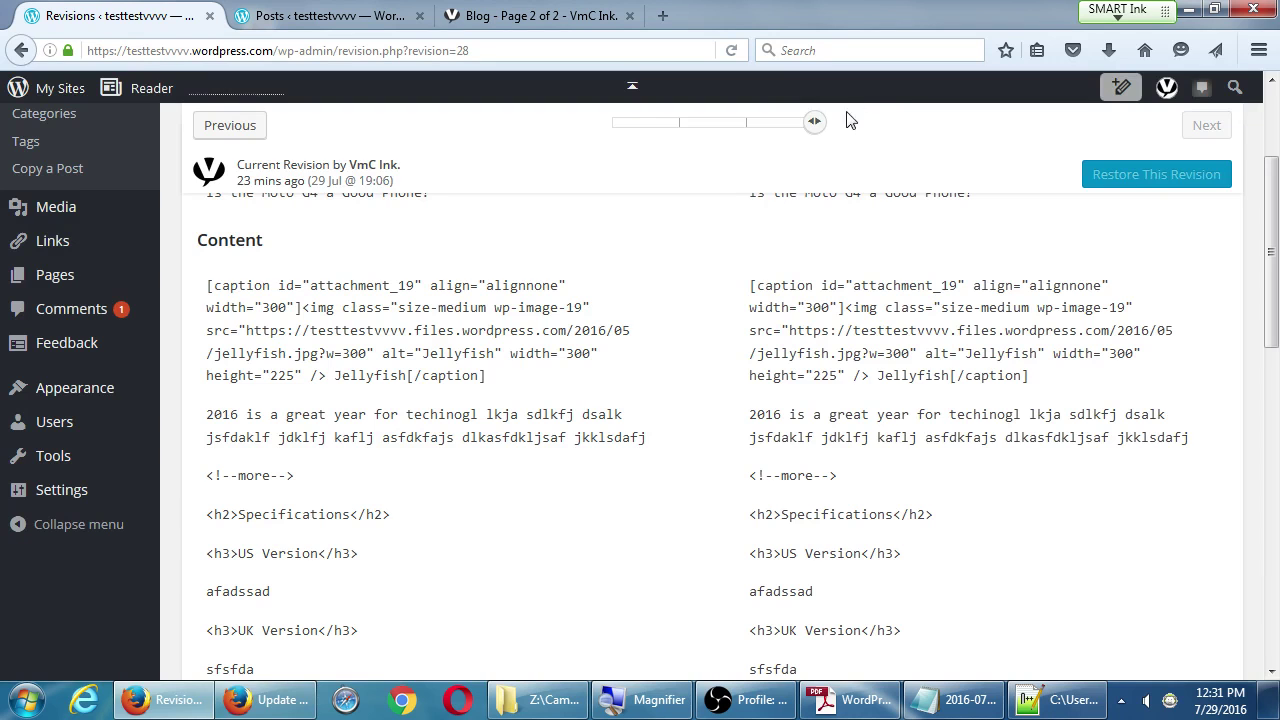
{"action": "mouse_move", "coordinate": [814, 122]}
{"action": "left_mouse_down"}
{"action": "mouse_move", "coordinate": [748, 122]}
{"action": "mouse_move", "coordinate": [775, 138]}
{"action": "mouse_move", "coordinate": [814, 122]}
{"action": "left_mouse_up"}
{"action": "scroll", "coordinate": [788, 314], "scroll_direction": "up", "scroll_amount": 3}
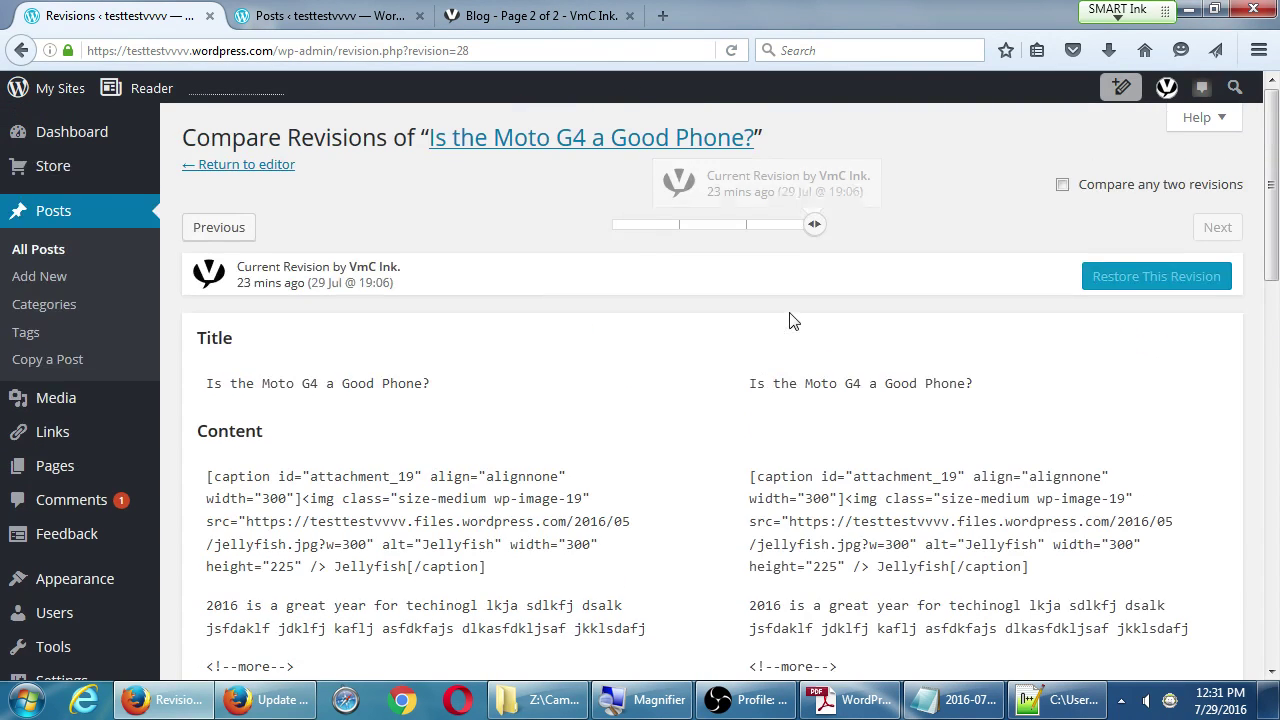
{"action": "left_click", "coordinate": [242, 172]}
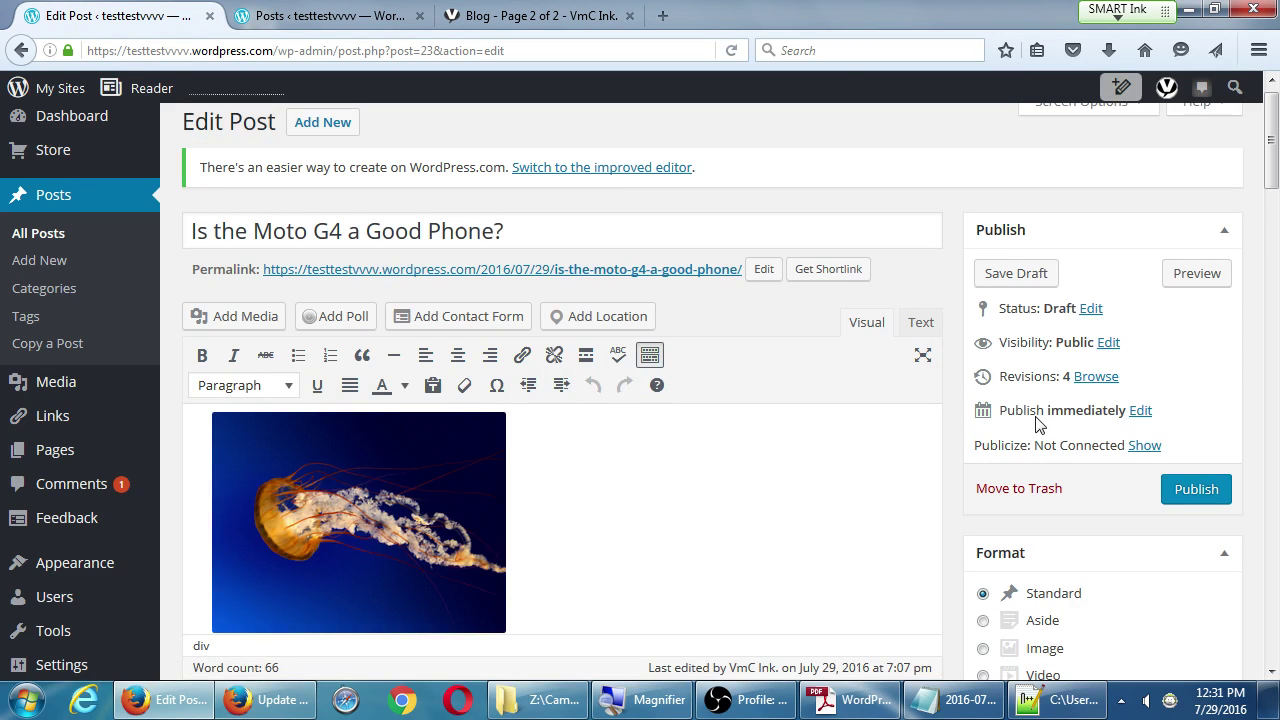
Show the publish date and time fields, currently 29 Jul 2016 at 19:31.
{"action": "left_click", "coordinate": [1141, 414]}
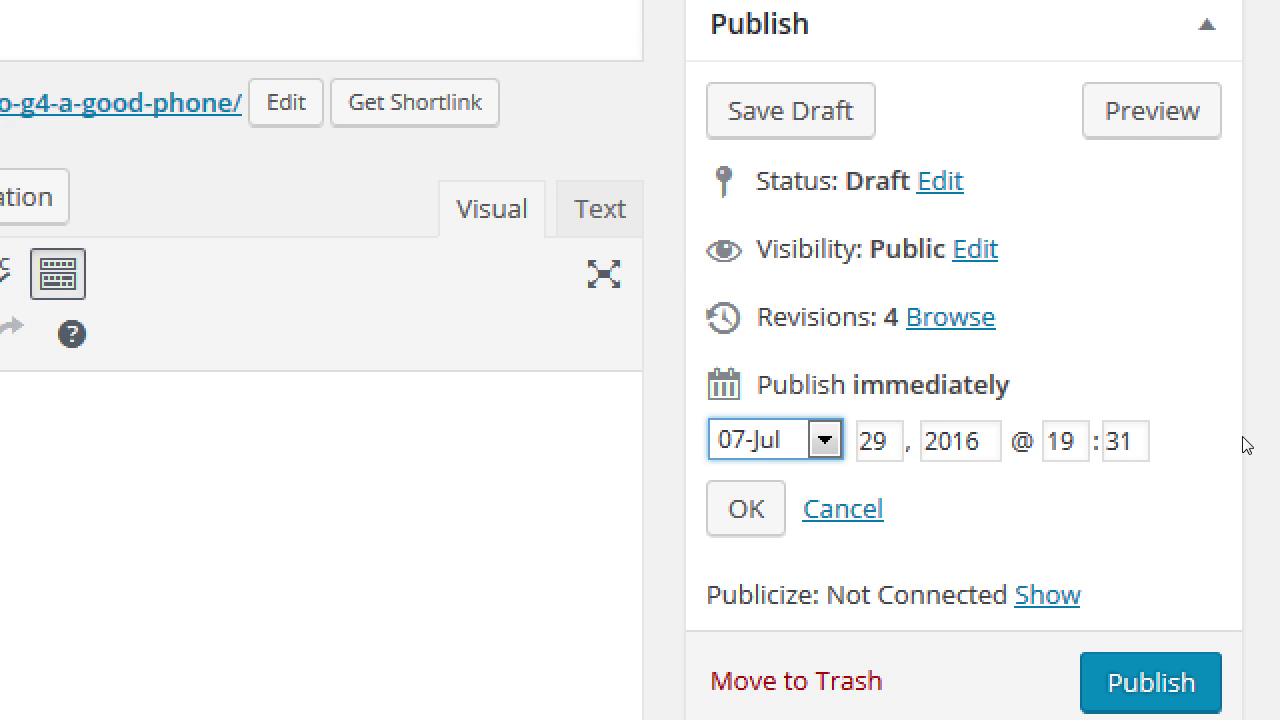
Set the publish month to 08-Aug and change the day's last digit to 0.
{"action": "key", "text": "alt+Down"}
{"action": "key", "text": "Home"}
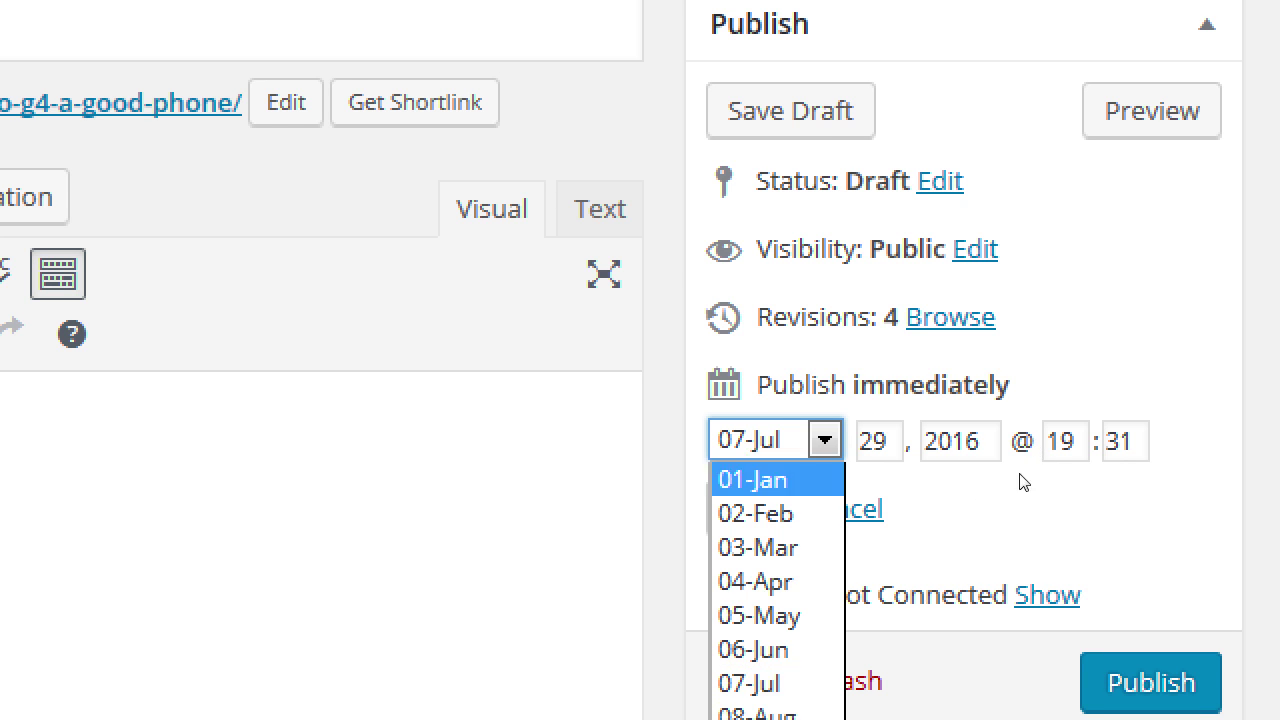
{"action": "key", "text": "Down"}
{"action": "key", "text": "Down"}
{"action": "key", "text": "Down"}
{"action": "key", "text": "Down"}
{"action": "key", "text": "Down"}
{"action": "key", "text": "Down"}
{"action": "key", "text": "Down"}
{"action": "key", "text": "Down"}
{"action": "key", "text": "Down"}
{"action": "key", "text": "Up"}
{"action": "key", "text": "Up"}
{"action": "key", "text": "Return"}
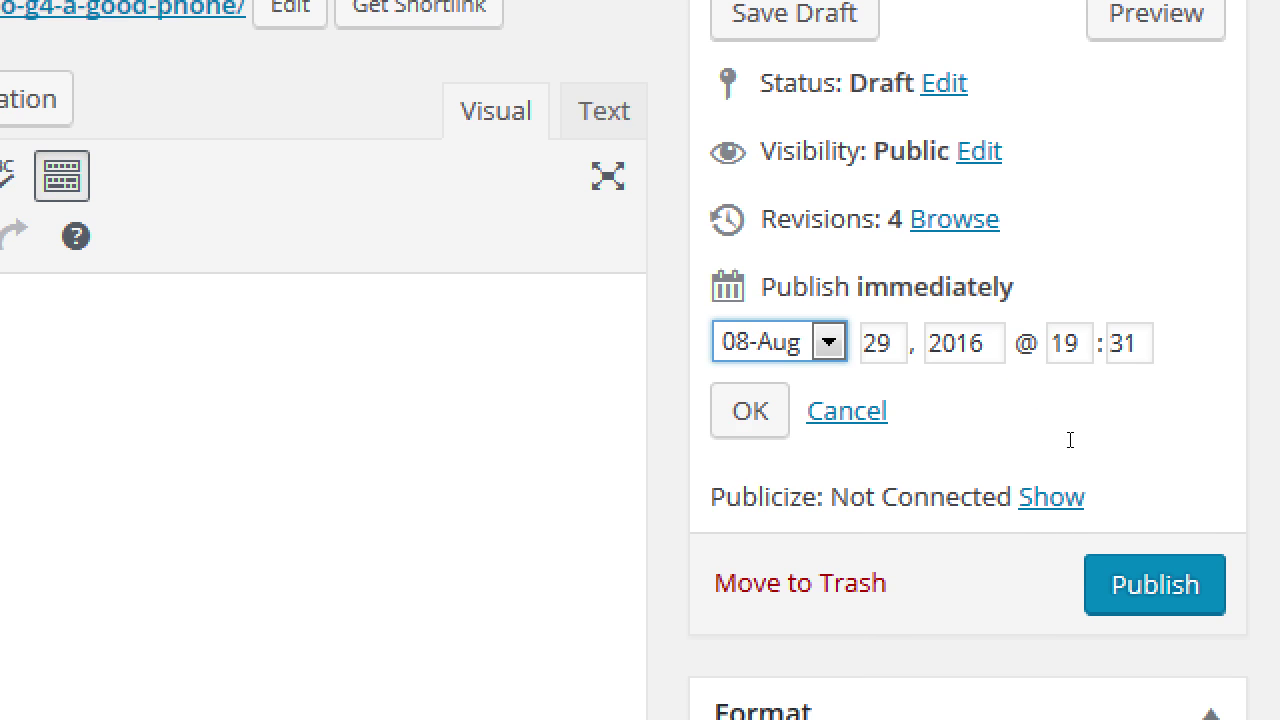
{"action": "key", "text": "Tab"}
{"action": "key", "text": "Right"}
{"action": "key", "text": "Right"}
{"action": "key", "text": "shift+Left"}
{"action": "type", "text": "0"}
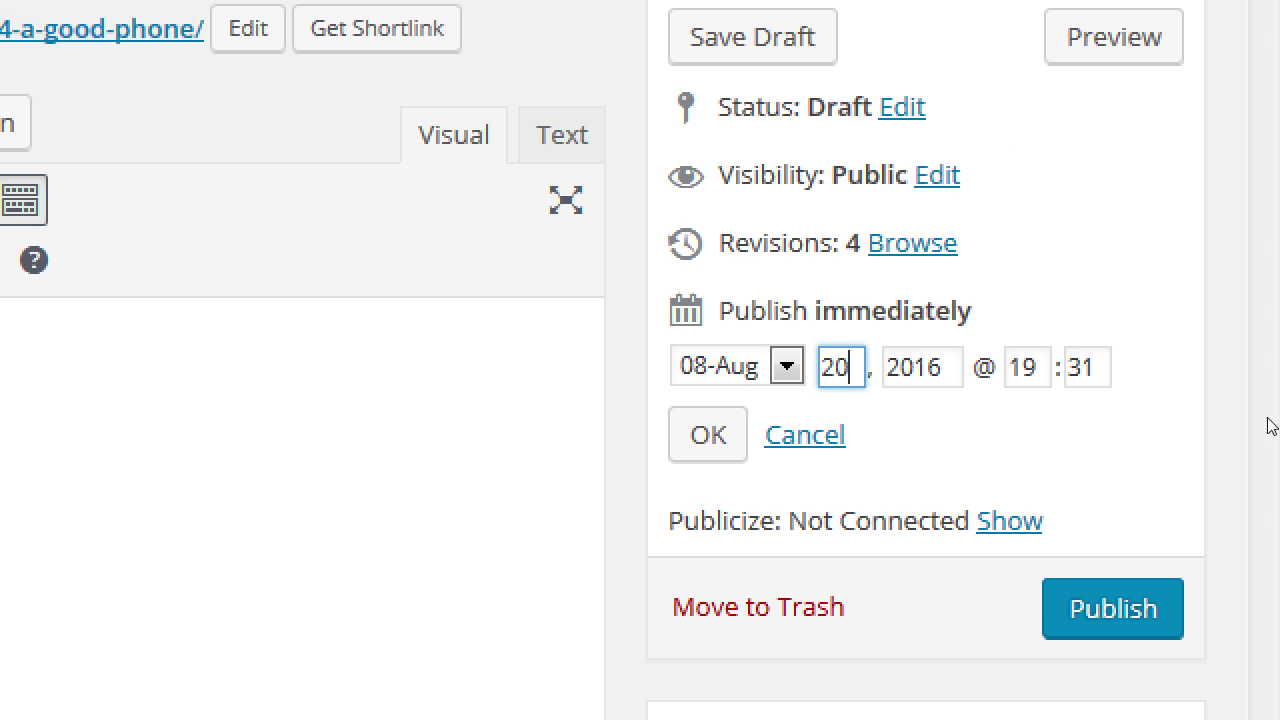
Rework the publish hour and set the minutes to 00.
{"action": "key", "text": "Tab"}
{"action": "key", "text": "Tab"}
{"action": "key", "text": "Delete"}
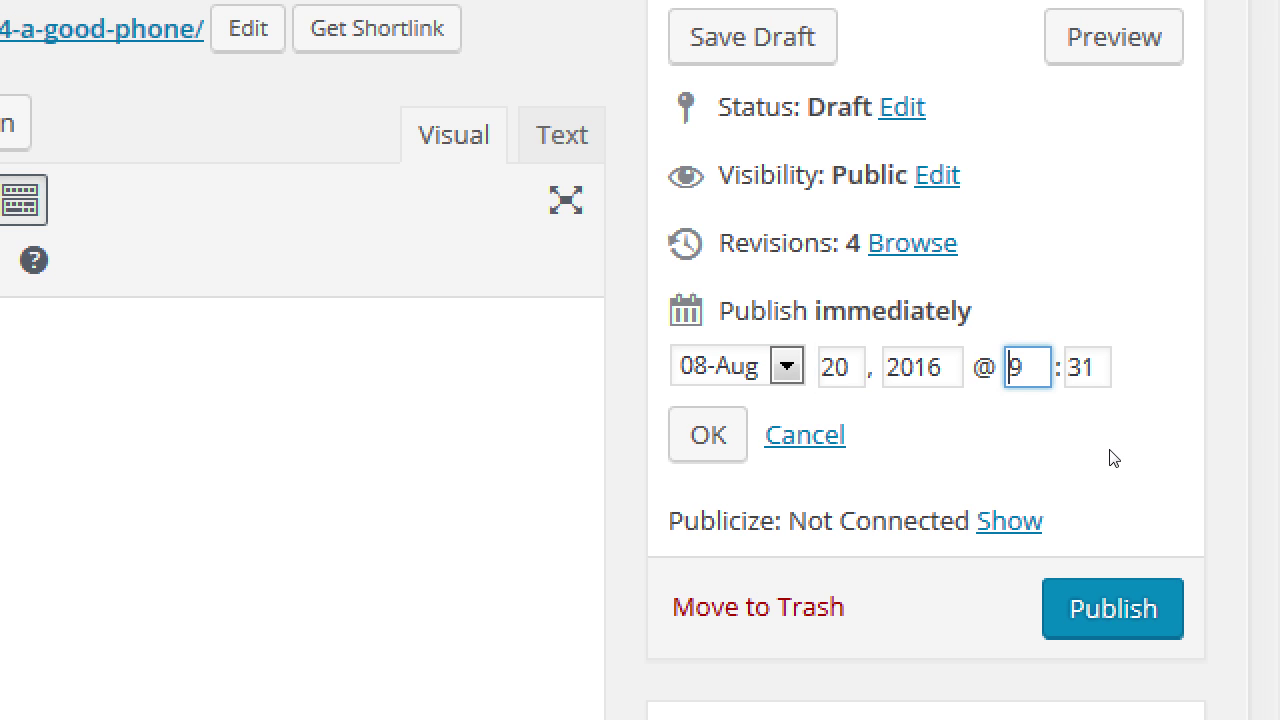
{"action": "key", "text": "Delete"}
{"action": "type", "text": "1"}
{"action": "key", "text": "Tab"}
{"action": "type", "text": "00"}
{"action": "key", "text": "Tab"}
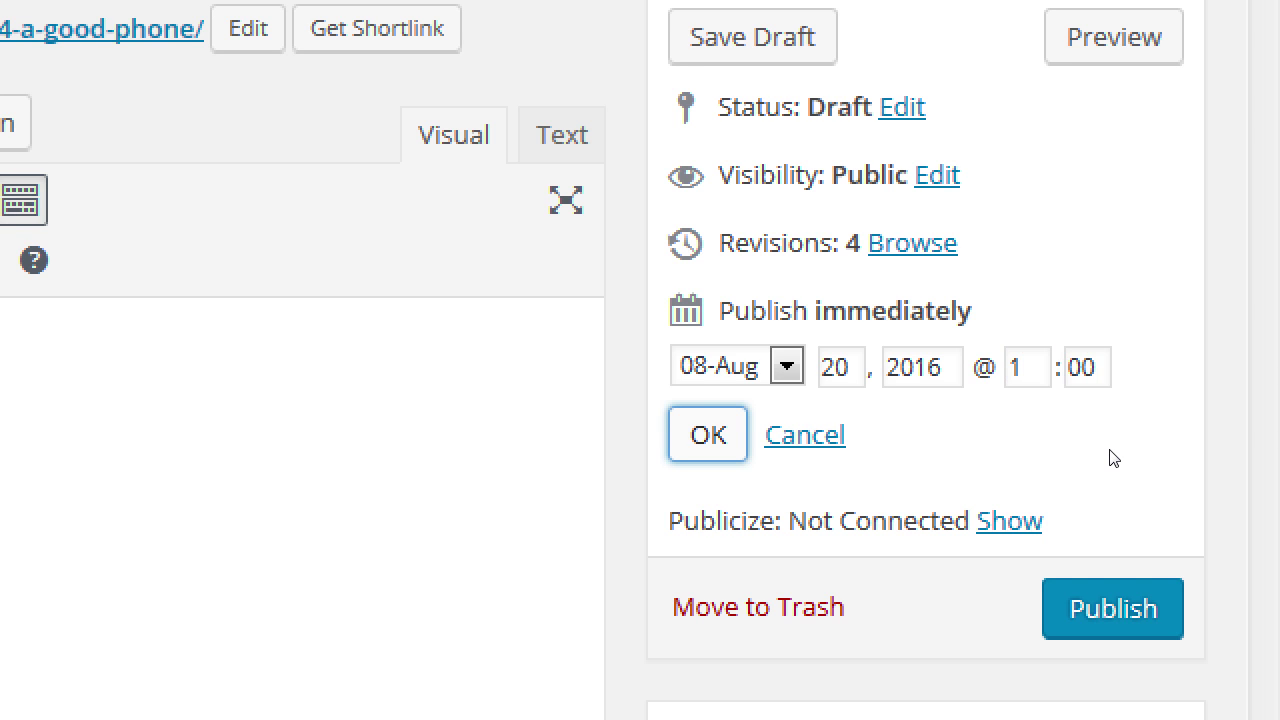
{"action": "key", "text": "shift+Tab"}
{"action": "key", "text": "shift+Tab"}
{"action": "key", "text": "Right"}
{"action": "type", "text": "3"}
{"action": "key", "text": "Tab"}
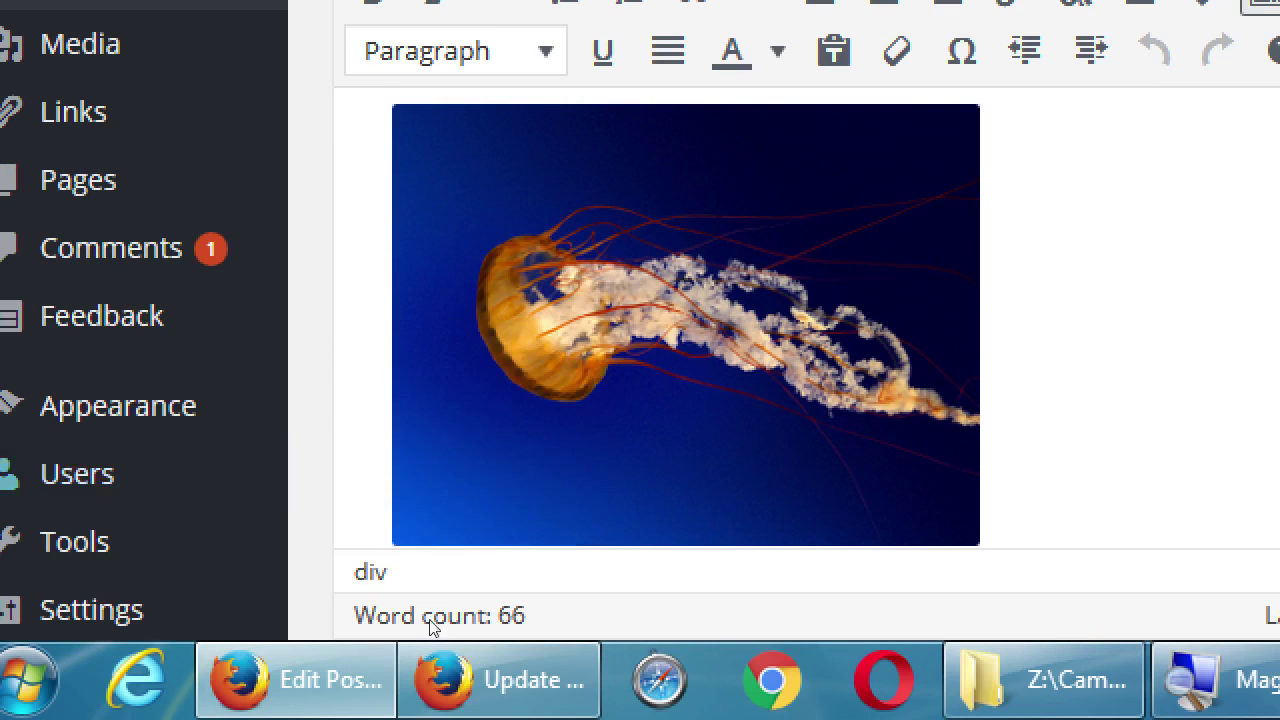
Scroll down the post body and select the word 'asdfsdaafsd' in item 3.
{"action": "scroll", "coordinate": [430, 592], "scroll_direction": "down", "scroll_amount": 10}
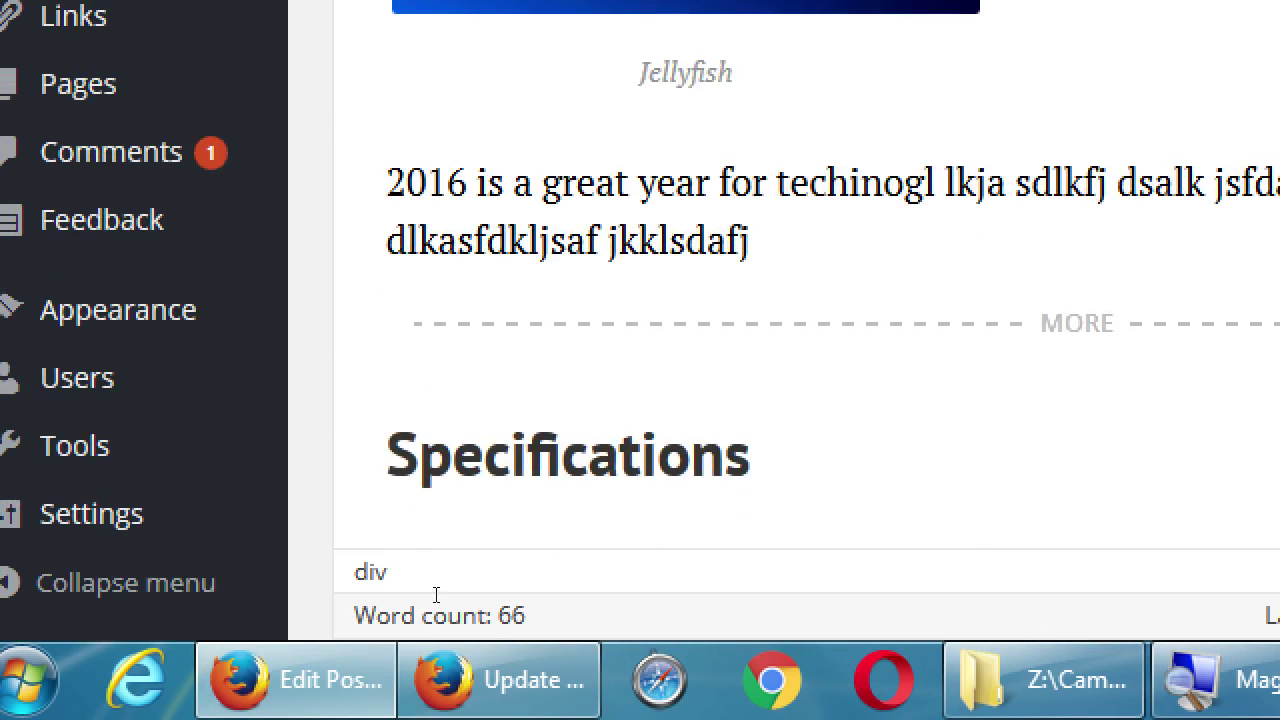
{"action": "scroll", "coordinate": [406, 580], "scroll_direction": "down", "scroll_amount": 10}
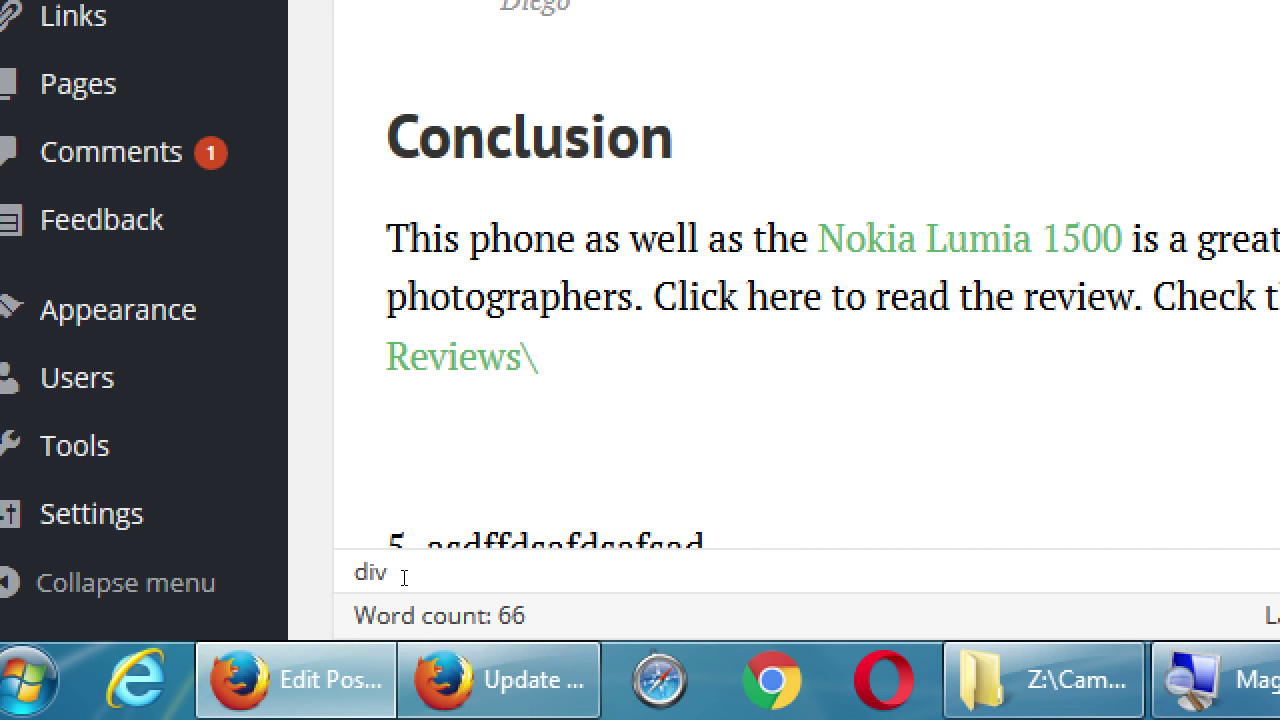
{"action": "scroll", "coordinate": [393, 587], "scroll_direction": "down", "scroll_amount": 1}
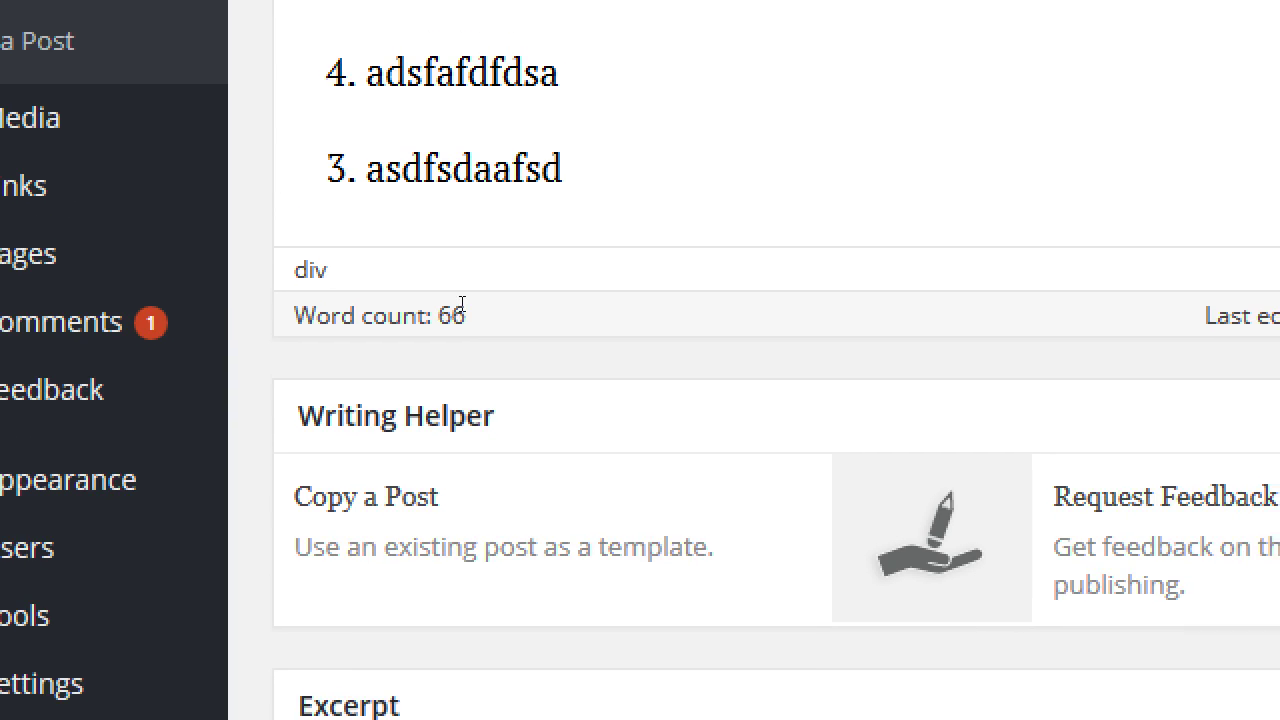
{"action": "double_click", "coordinate": [292, 340]}
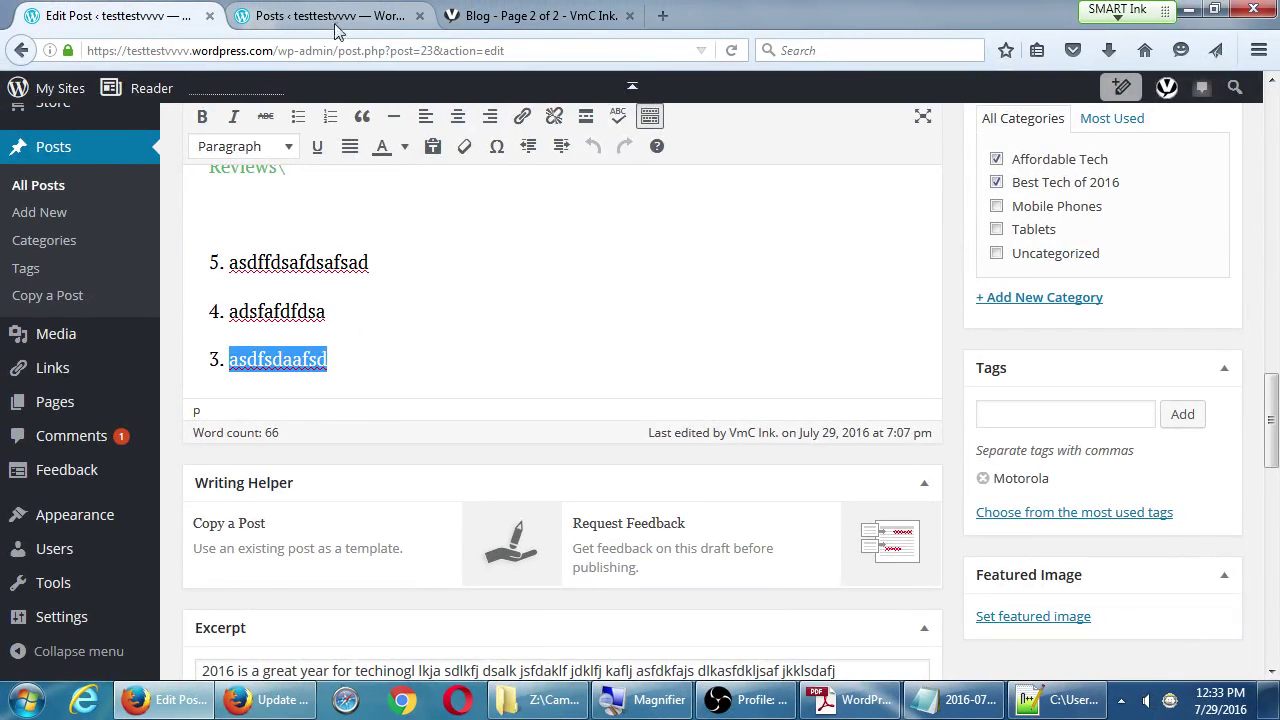
Move via the All Posts tab to blog page 2 and scroll the 'CSS3 Drop Shadow – Quick Tip' post.
{"action": "left_click", "coordinate": [336, 24]}
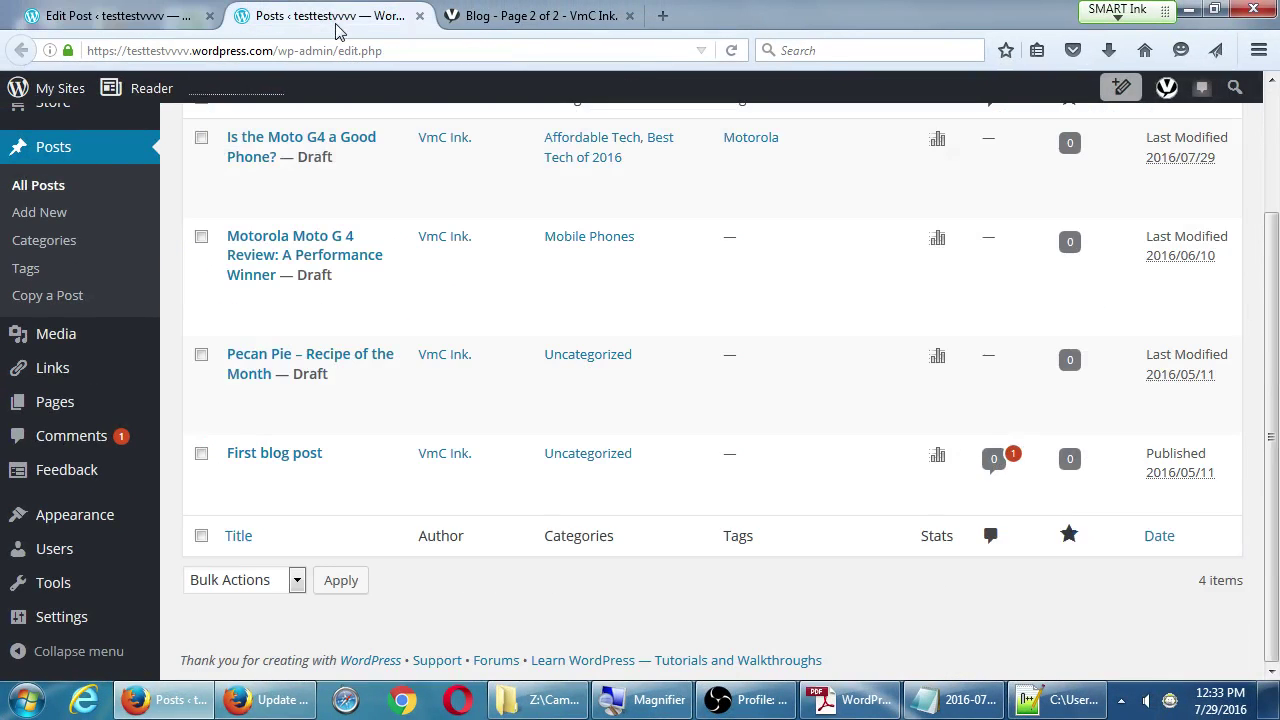
{"action": "left_click", "coordinate": [470, 15]}
{"action": "scroll", "coordinate": [380, 341], "scroll_direction": "down", "scroll_amount": 4}
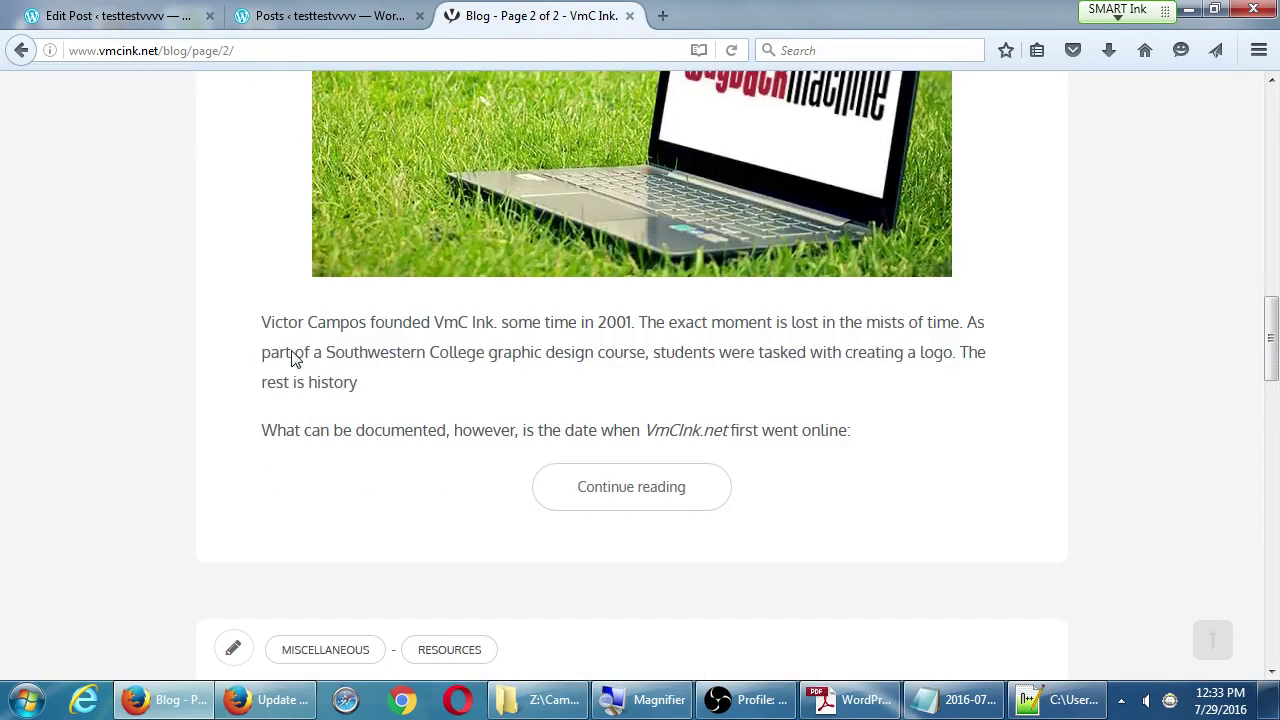
{"action": "scroll", "coordinate": [400, 477], "scroll_direction": "up", "scroll_amount": 10}
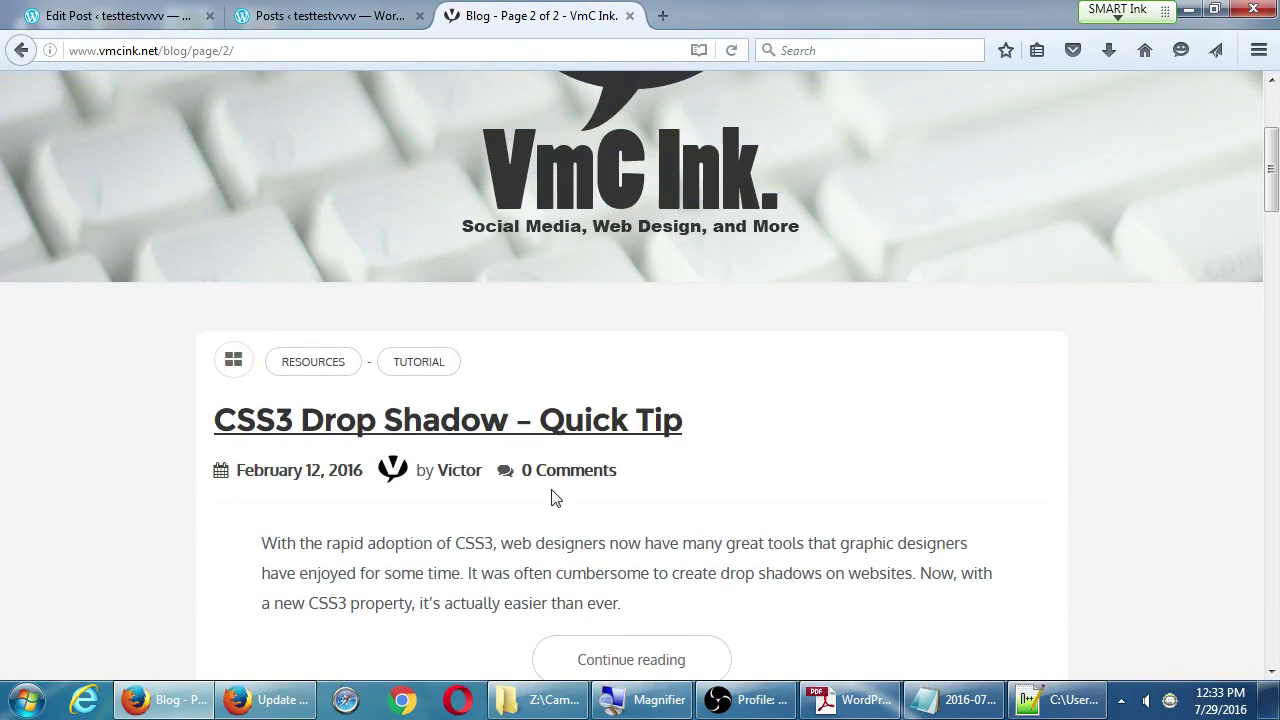
{"action": "scroll", "coordinate": [556, 498], "scroll_direction": "down", "scroll_amount": 2}
{"action": "scroll", "coordinate": [556, 360], "scroll_direction": "down", "scroll_amount": 1}
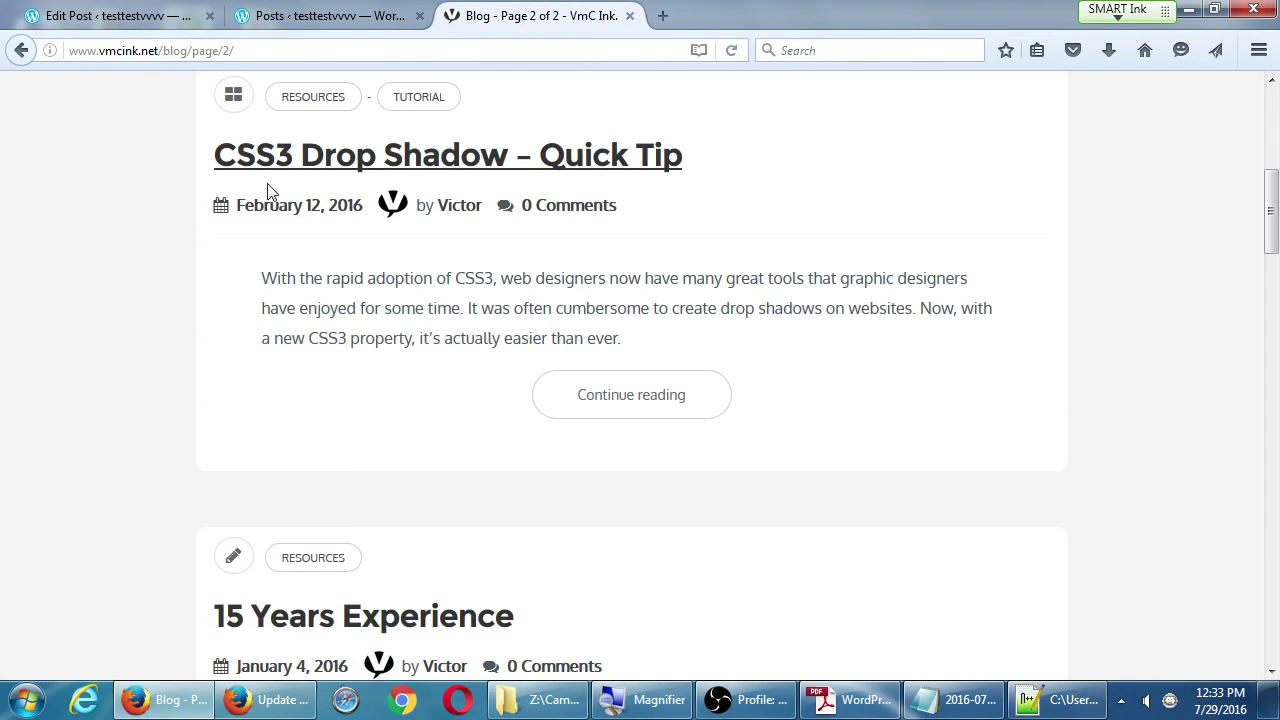
Return to the Moto G4 post editor and scroll up to its Aug 20, 2016 @ 13:00 publish date fields.
{"action": "left_click", "coordinate": [140, 17]}
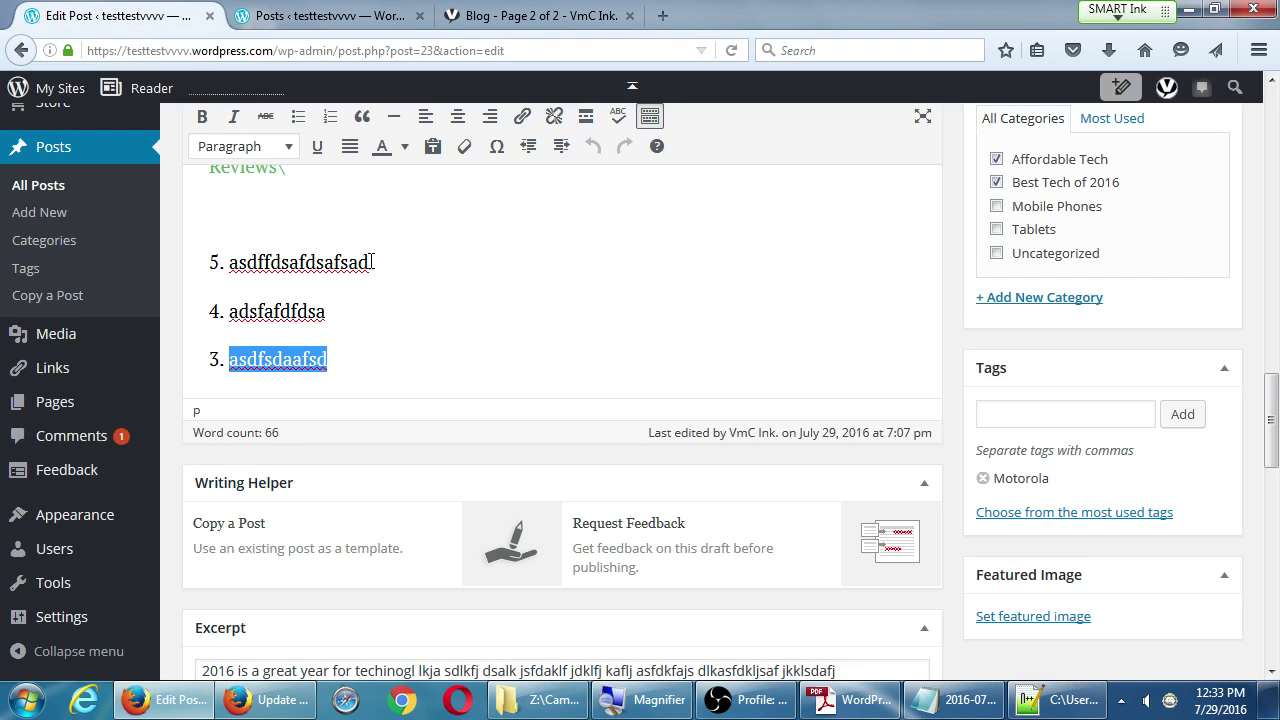
{"action": "left_click", "coordinate": [375, 316]}
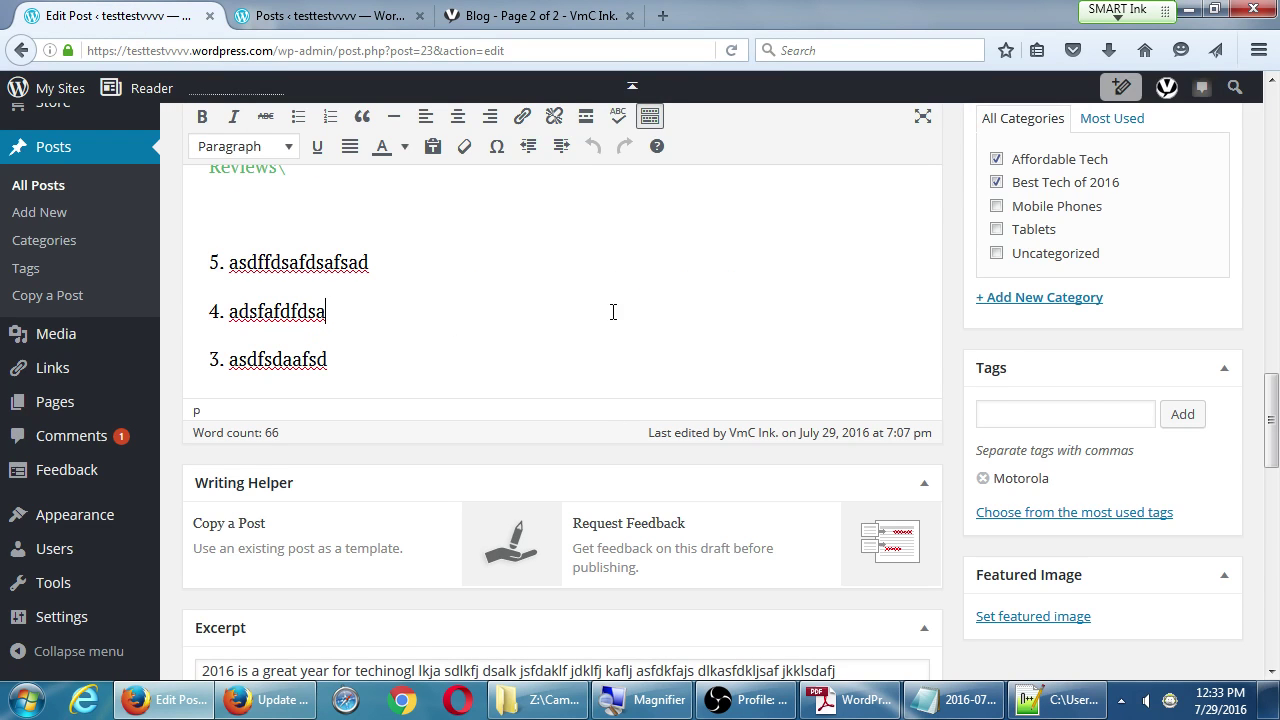
{"action": "scroll", "coordinate": [1107, 400], "scroll_direction": "up", "scroll_amount": 5}
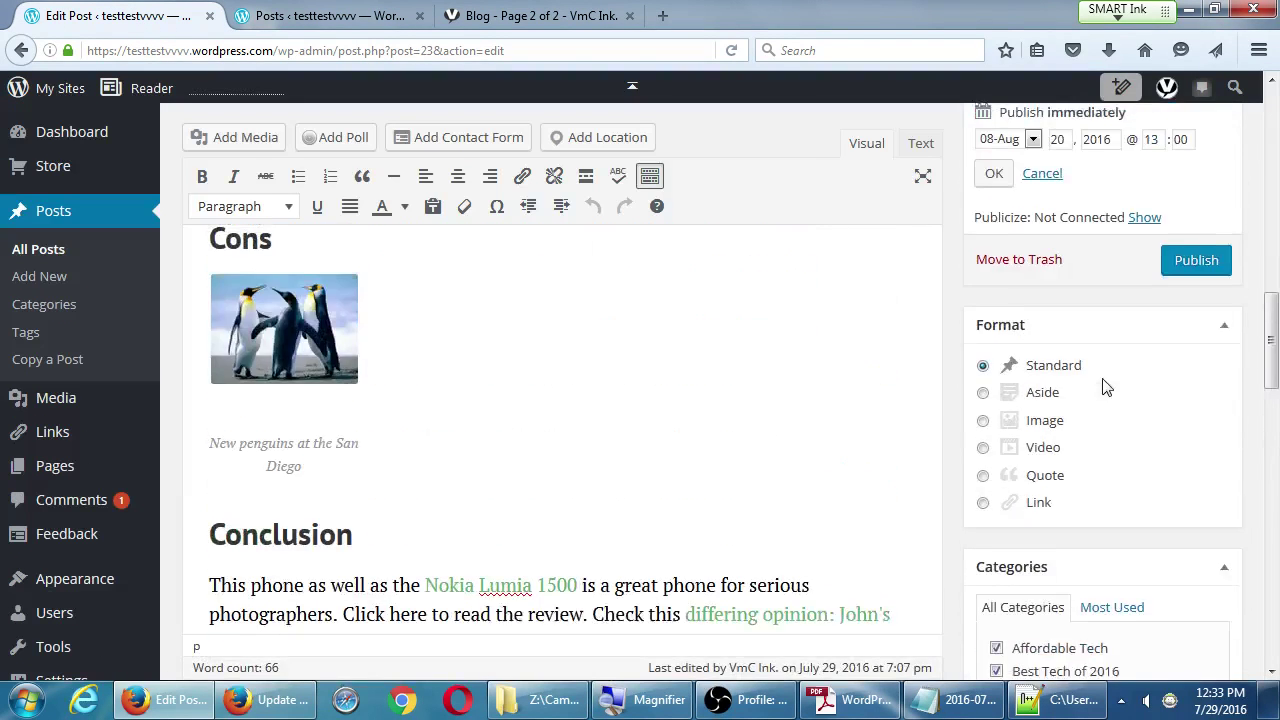
{"action": "scroll", "coordinate": [1107, 388], "scroll_direction": "up", "scroll_amount": 4}
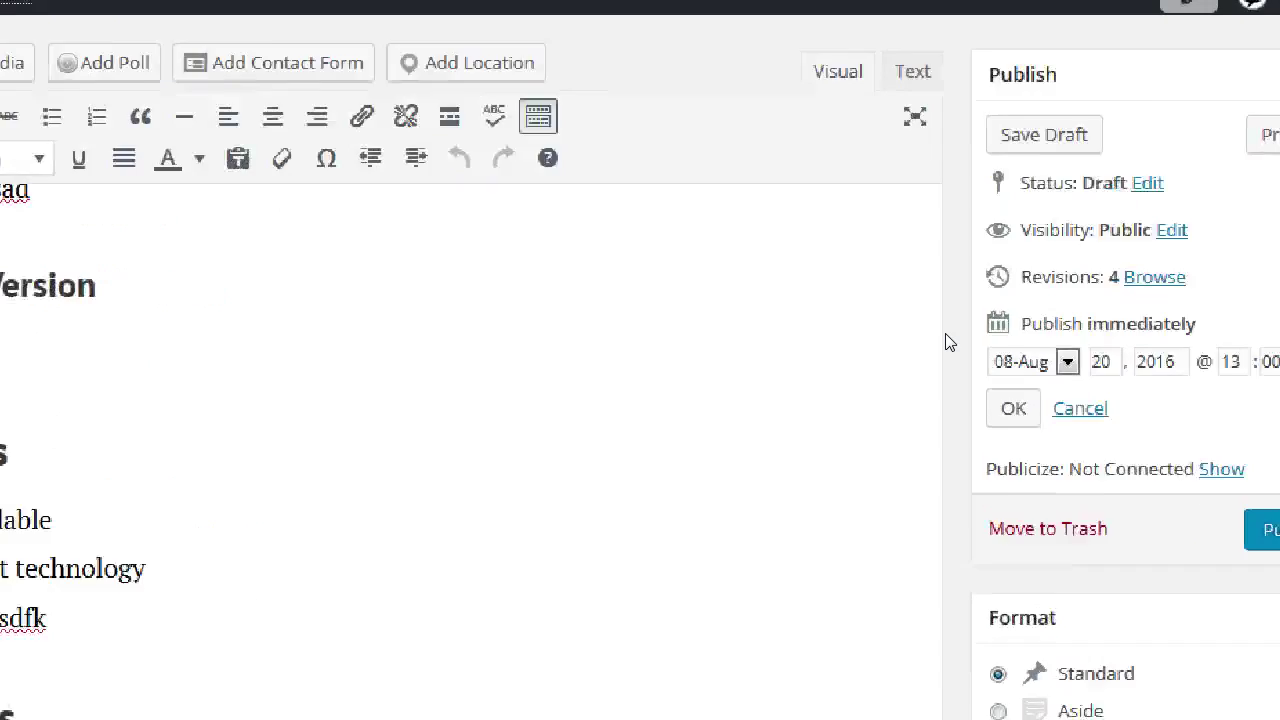
{"action": "scroll", "coordinate": [946, 341], "scroll_direction": "up", "scroll_amount": 3}
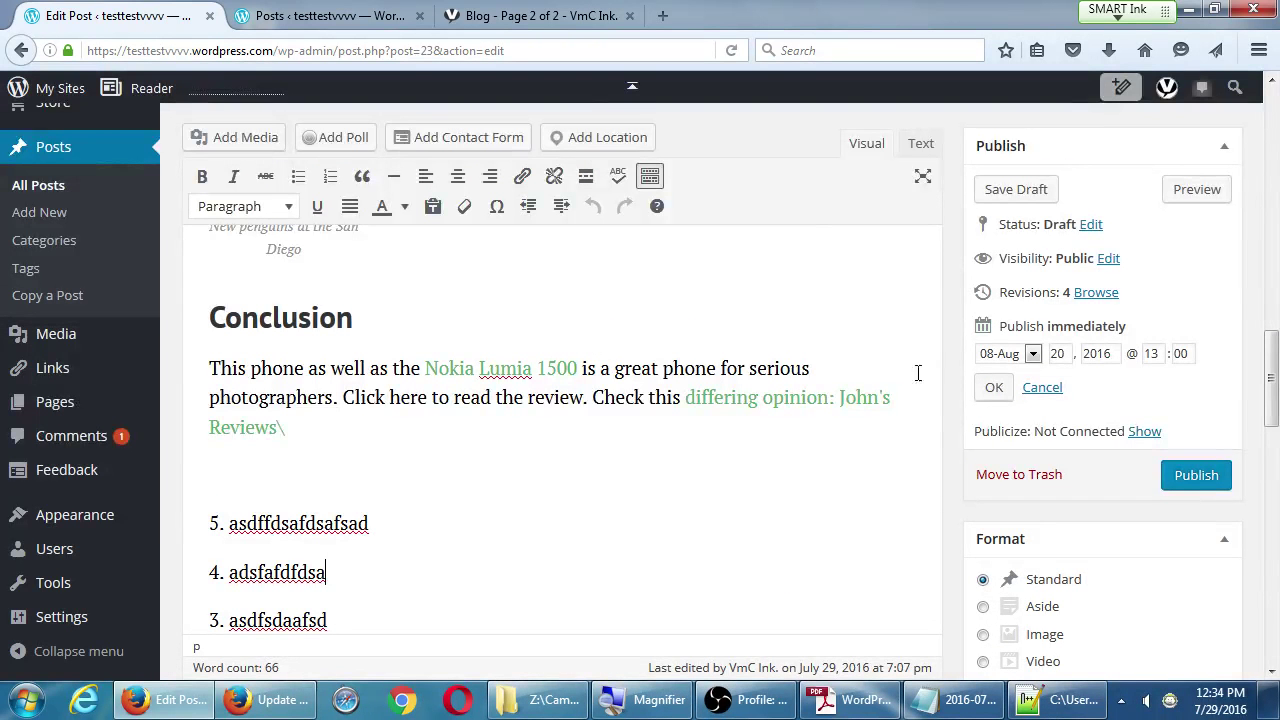
Cancel the publish date change, then bring up the WordPress Checklist PDF's Promoting tips.
{"action": "left_click", "coordinate": [1040, 388]}
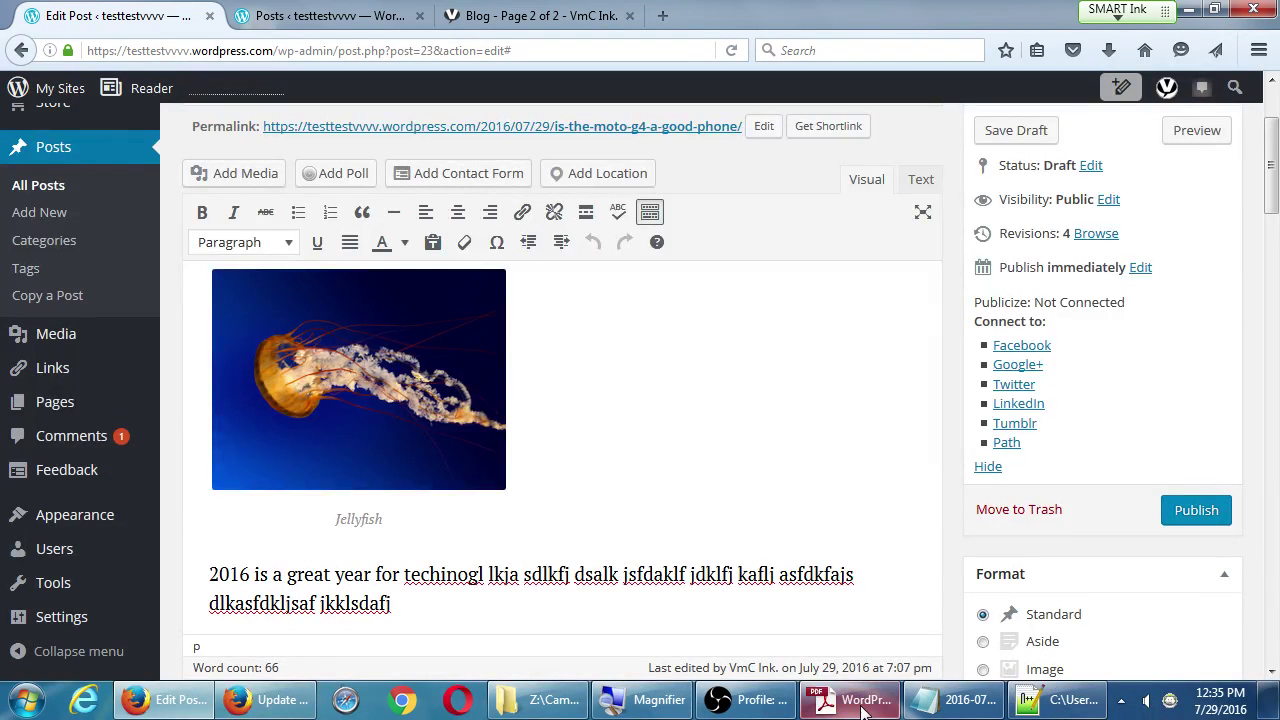
{"action": "left_click", "coordinate": [855, 699]}
{"action": "left_click_drag", "start_coordinate": [934, 446], "coordinate": [864, 411]}
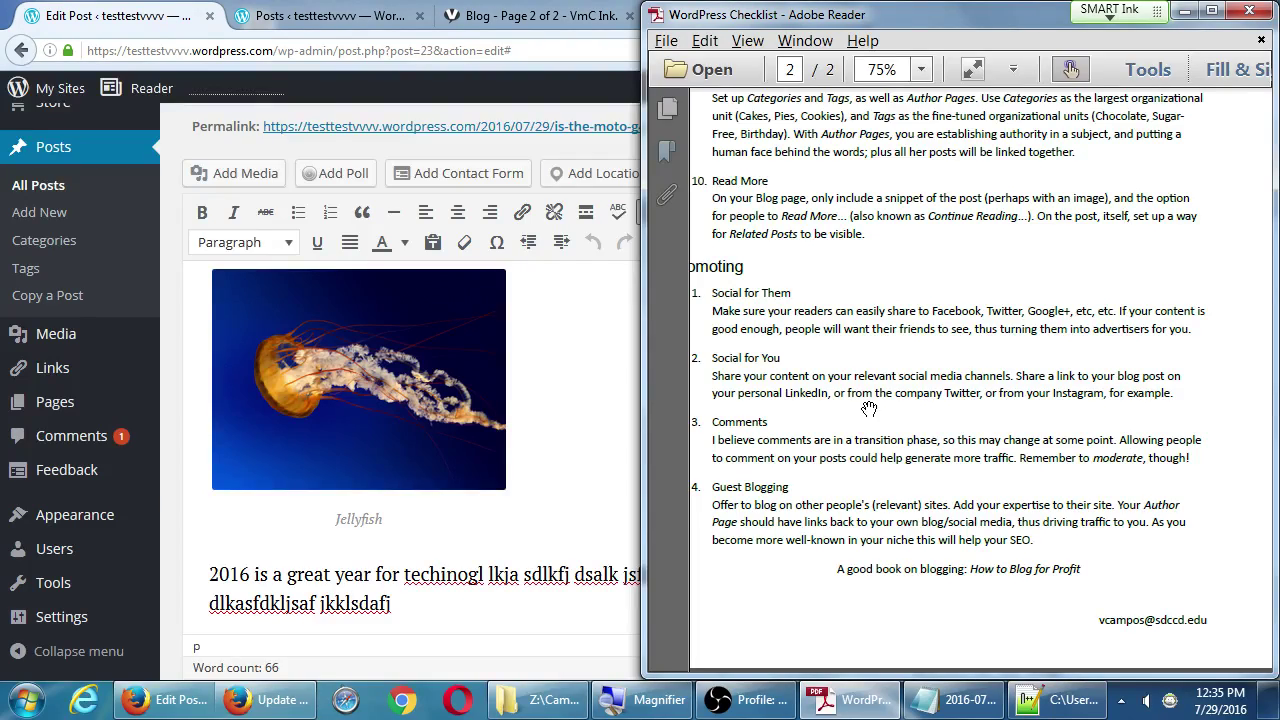
Append 'After (or during publication): Share your articles on your social media' to the blogging notes.
{"action": "left_click", "coordinate": [965, 705]}
{"action": "key", "text": "super+plus"}
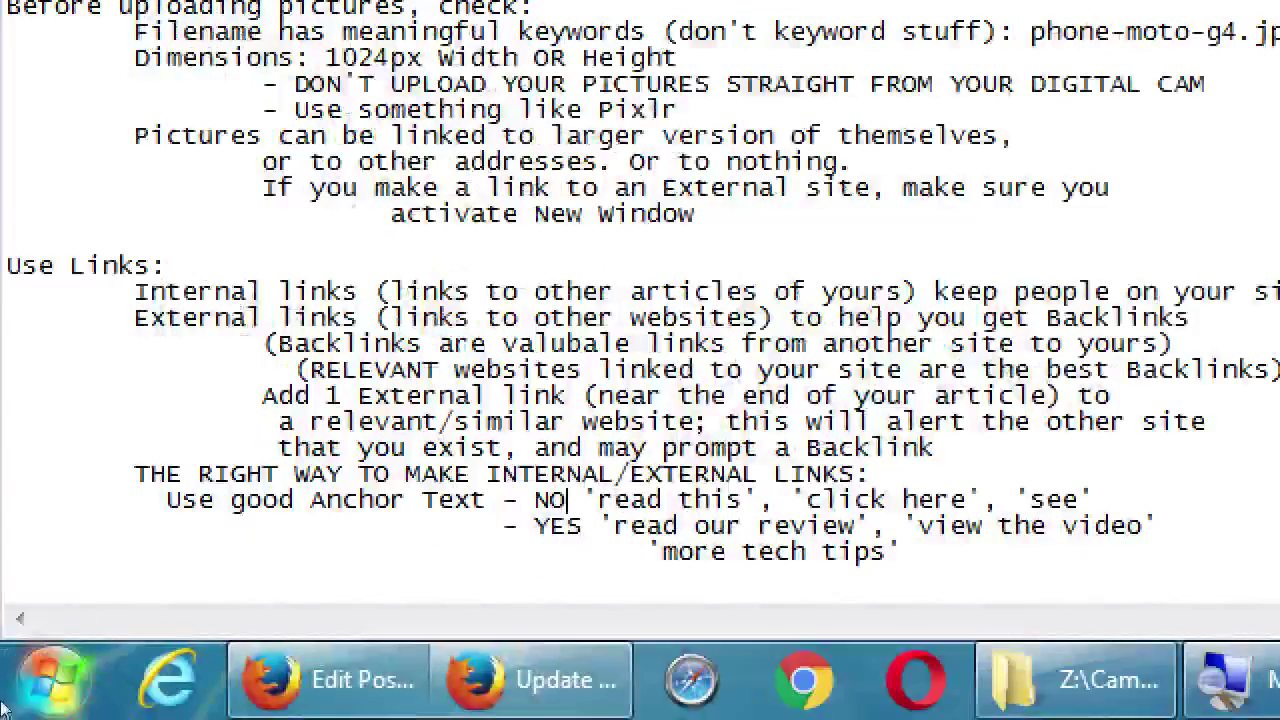
{"action": "key", "text": "ctrl+End"}
{"action": "key", "text": "Return"}
{"action": "key", "text": "Return"}
{"action": "key", "text": "Return"}
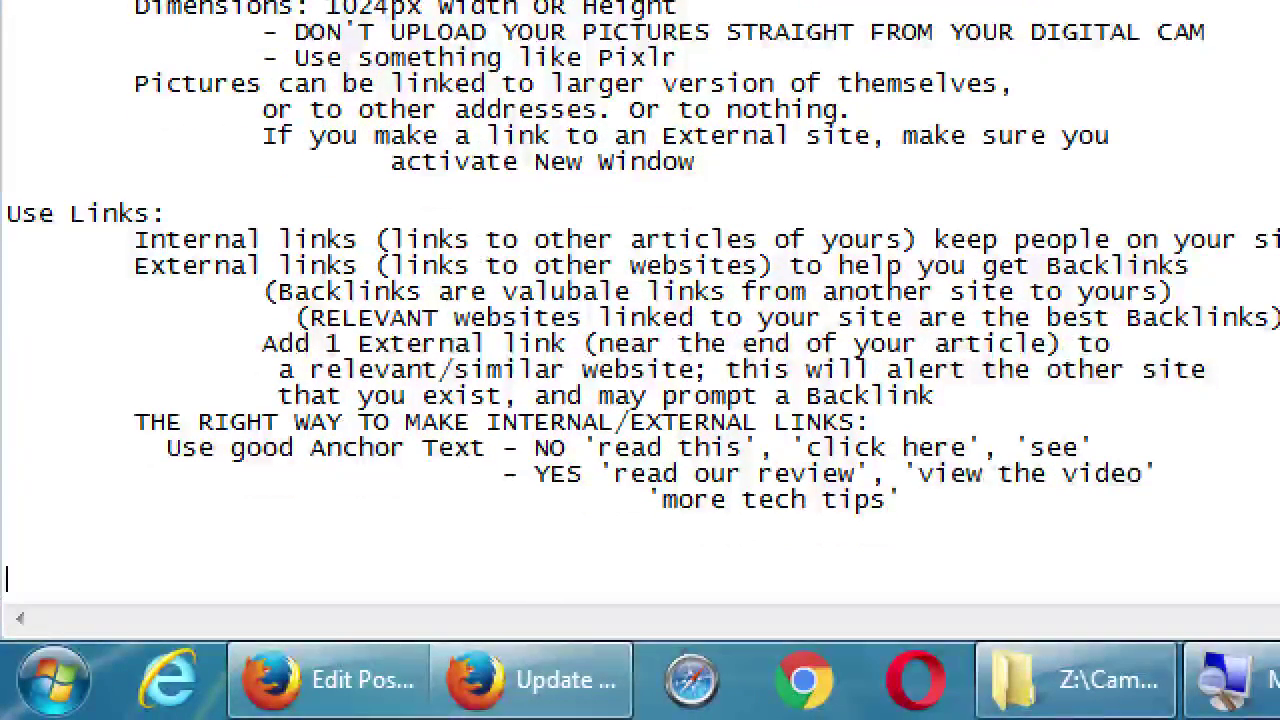
{"action": "type", "text": "After"}
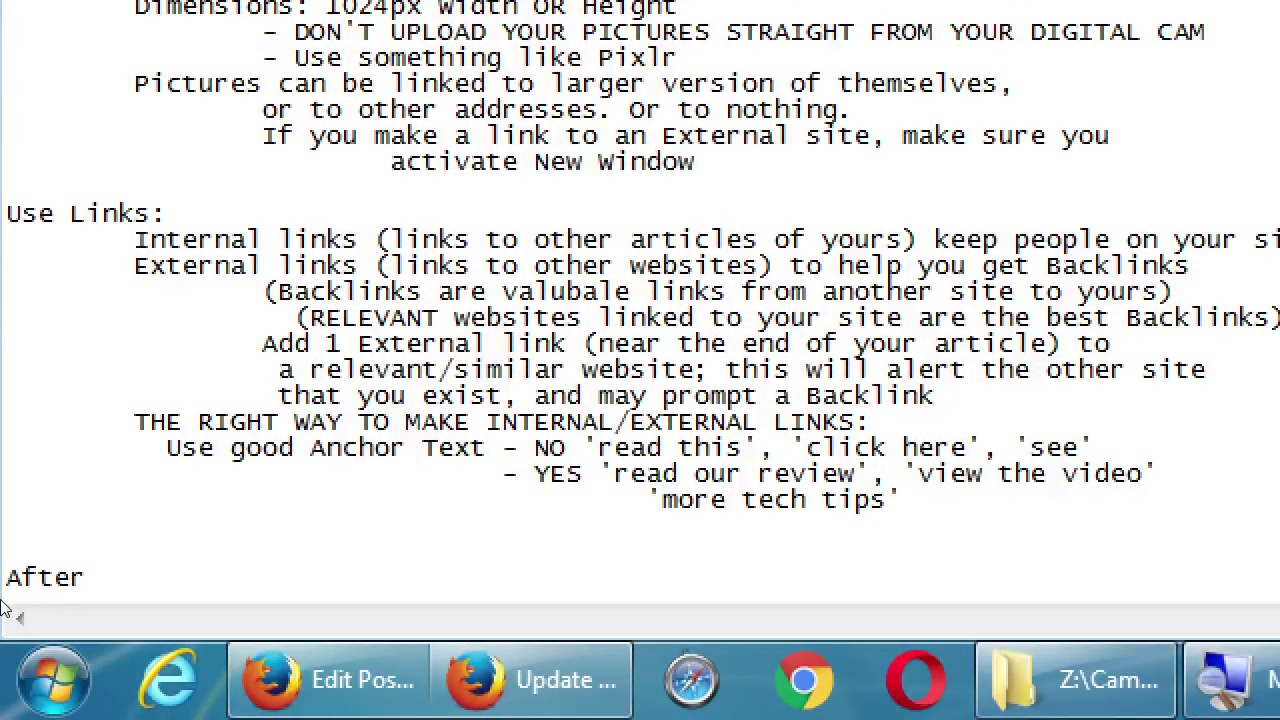
{"action": "type", "text": " (or durcin"}
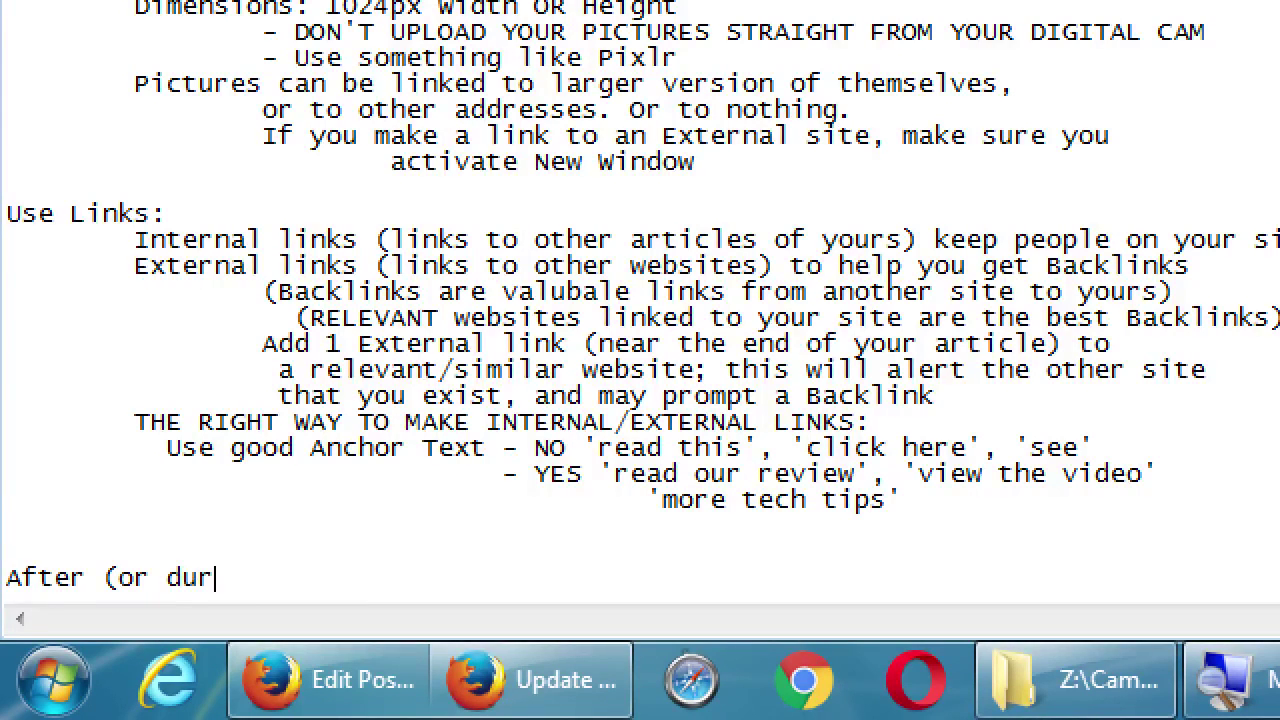
{"action": "key", "text": "BackSpace"}
{"action": "key", "text": "BackSpace"}
{"action": "key", "text": "BackSpace"}
{"action": "type", "text": "ing publicatio"}
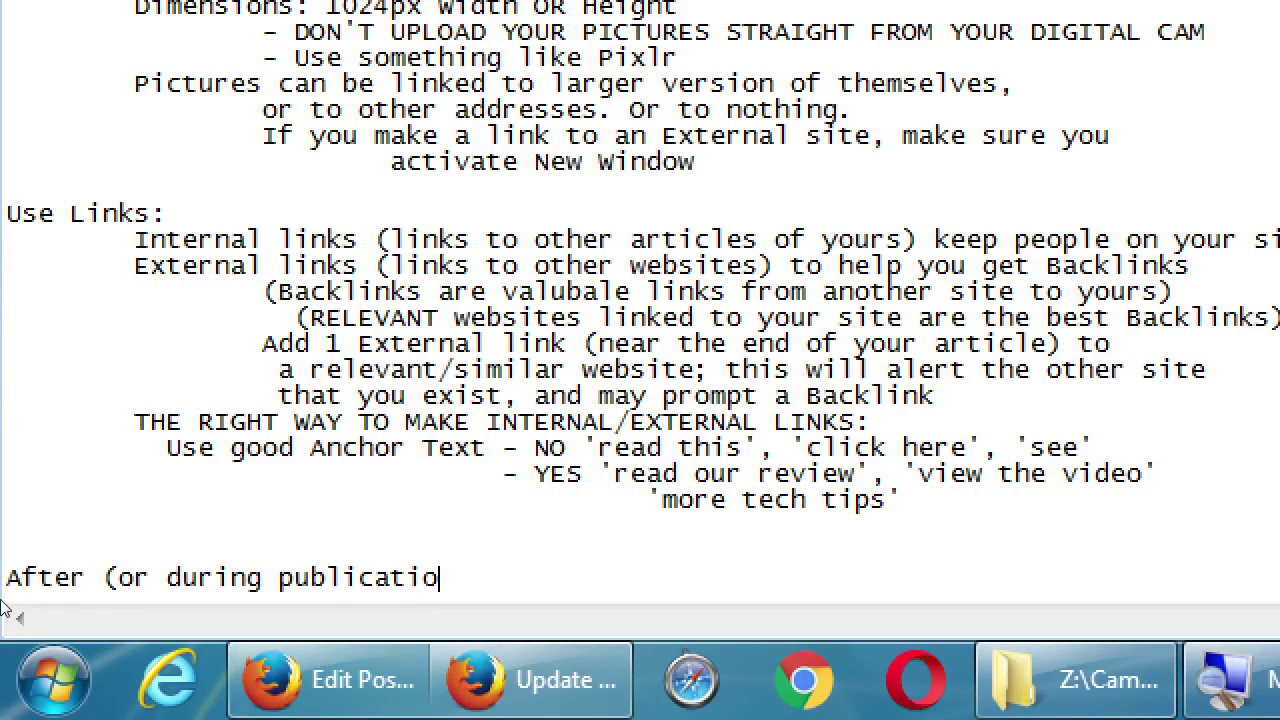
{"action": "type", "text": "n): Share y"}
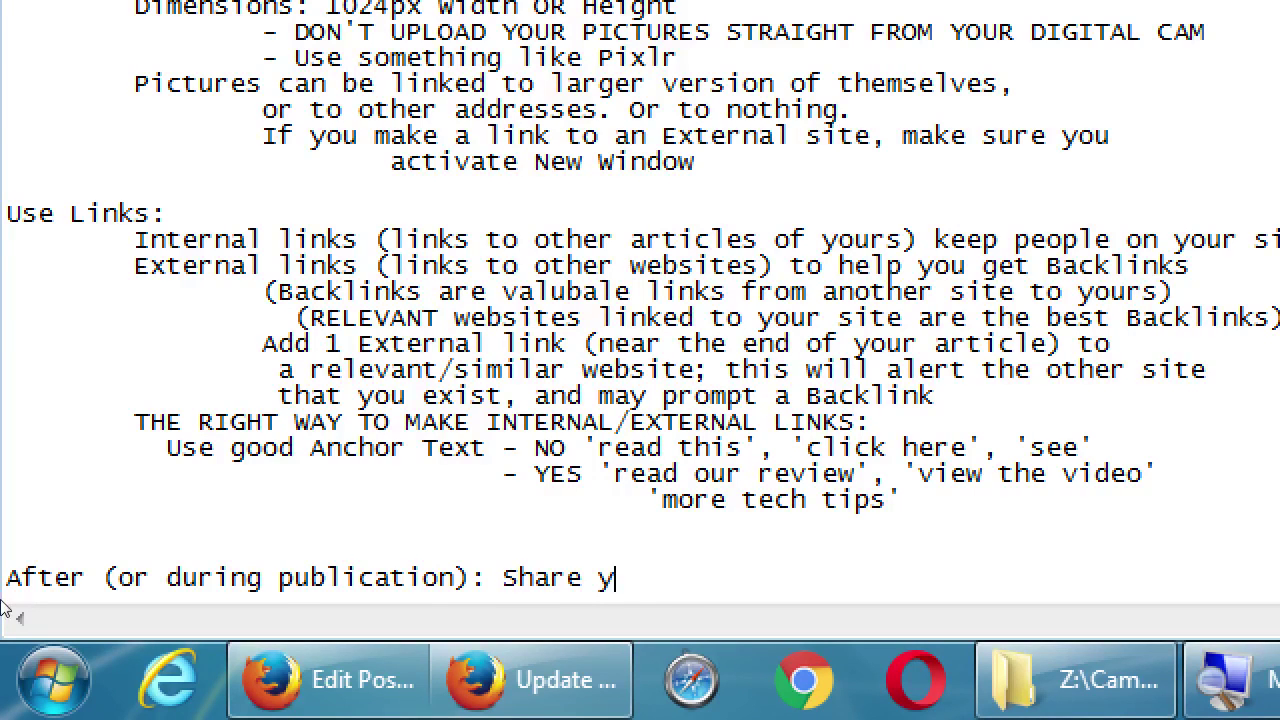
{"action": "type", "text": "our articles on your so"}
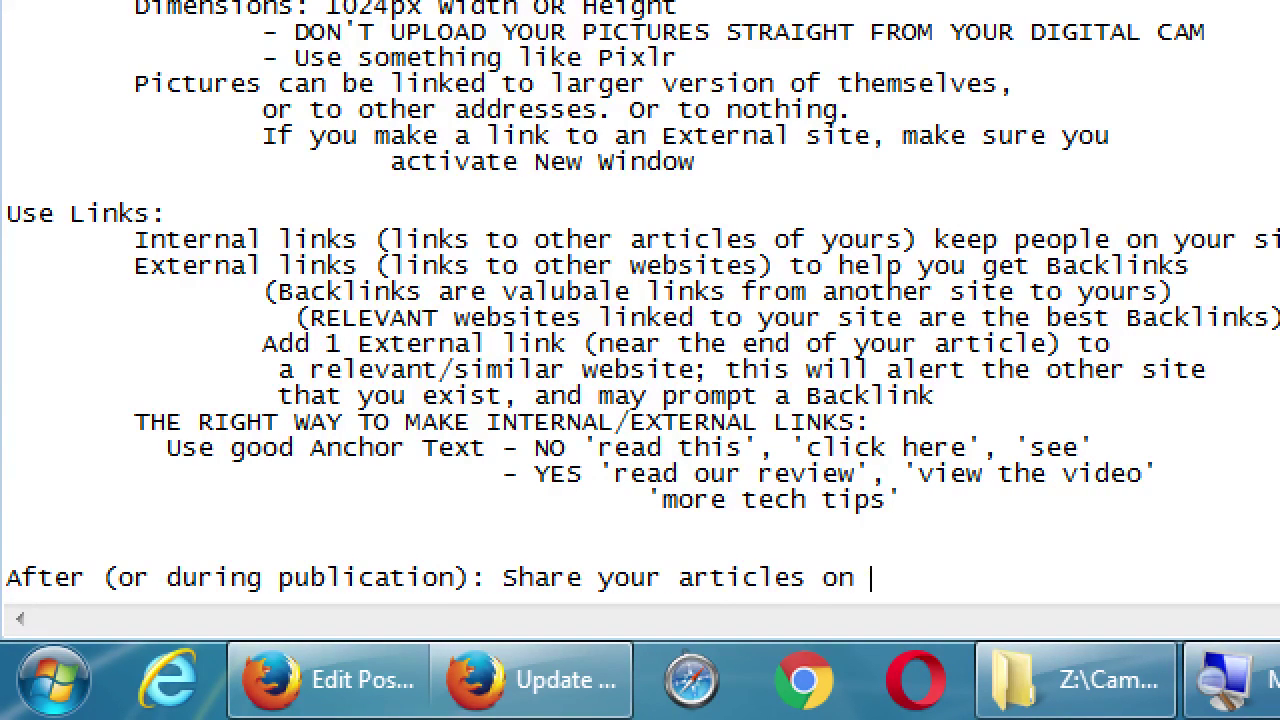
{"action": "type", "text": "cial media"}
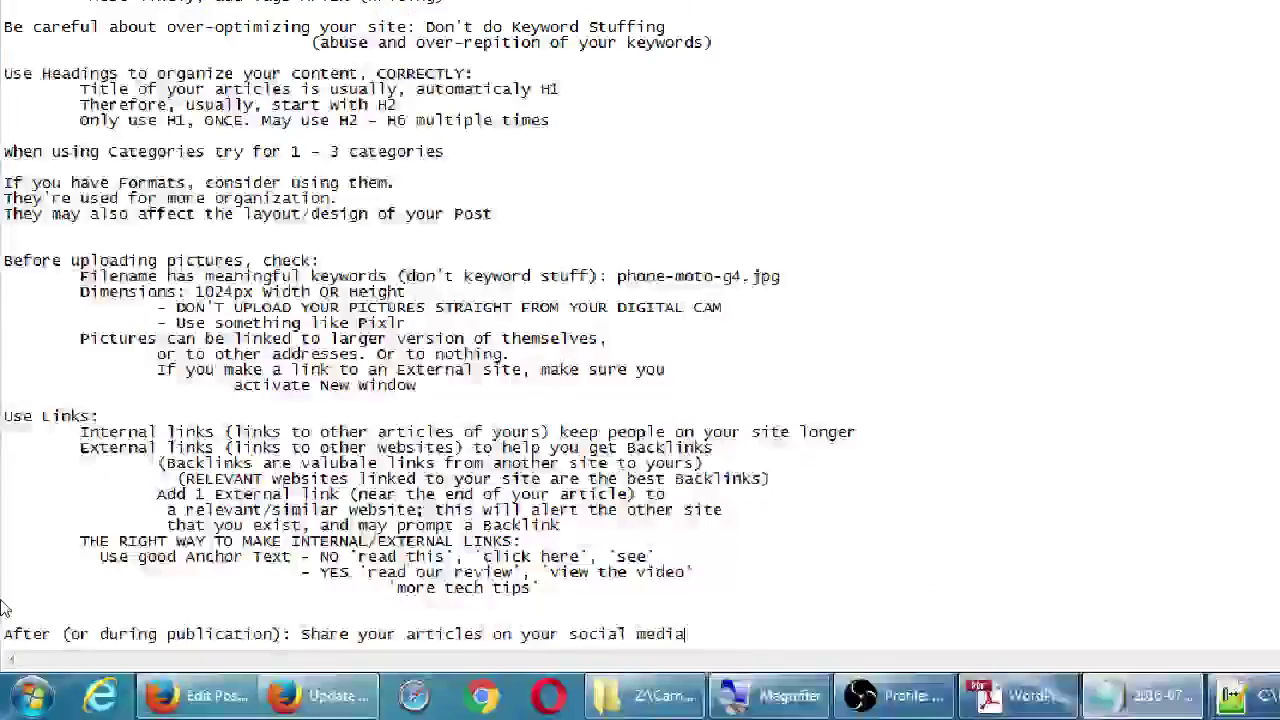
Minimize Notepad and bring Firefox back to the post editor, leaving an extra blank tab open.
{"action": "left_click", "coordinate": [1185, 9]}
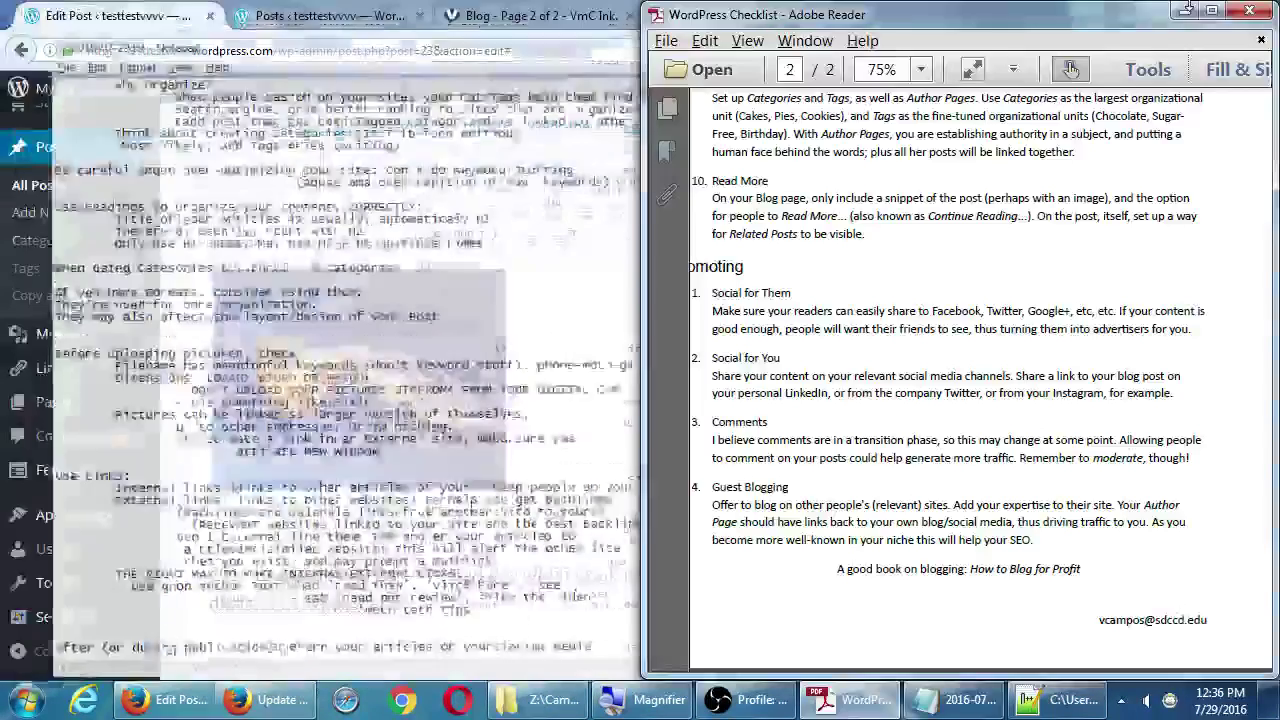
{"action": "left_click", "coordinate": [383, 96]}
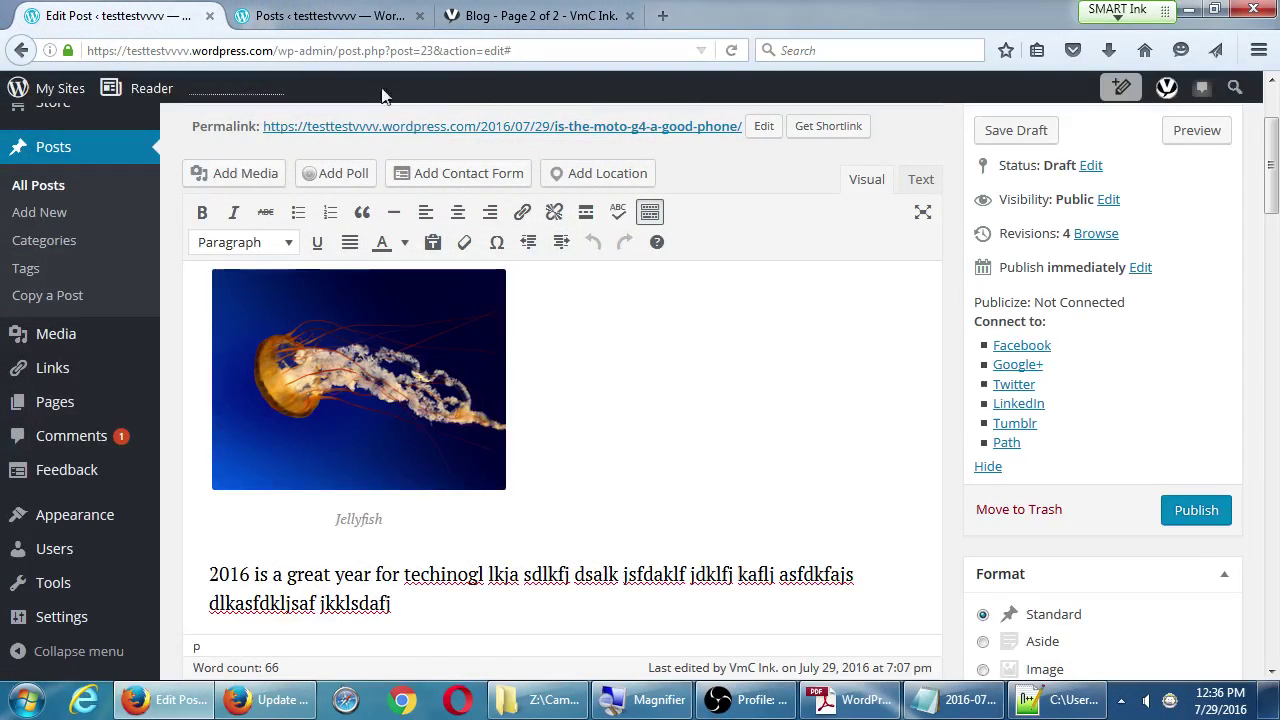
{"action": "left_click", "coordinate": [473, 51]}
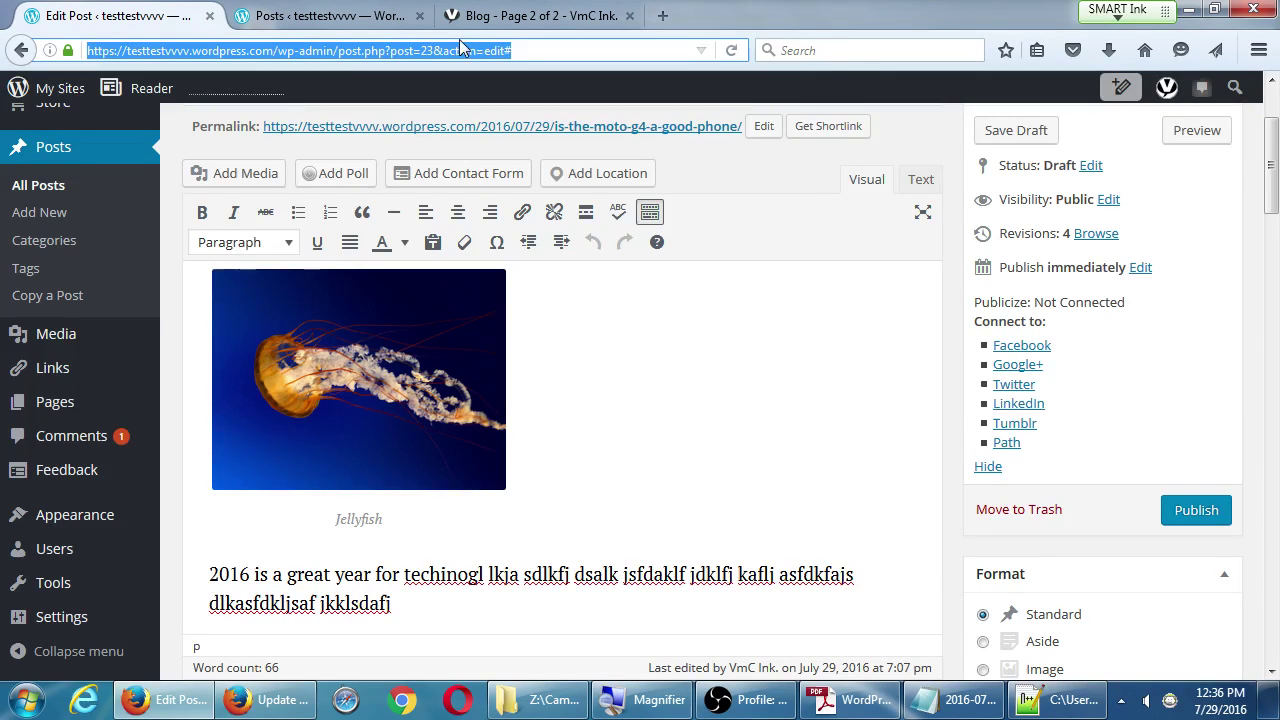
{"action": "left_click", "coordinate": [662, 17]}
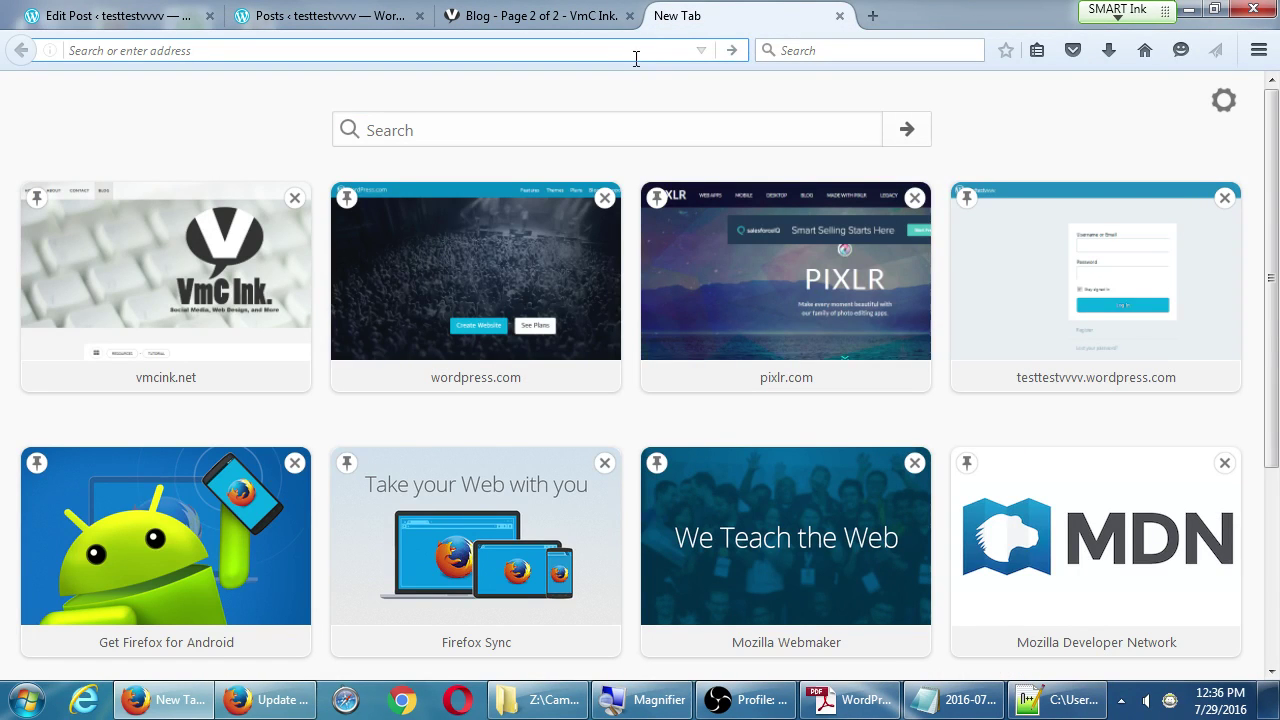
{"action": "left_click", "coordinate": [166, 18]}
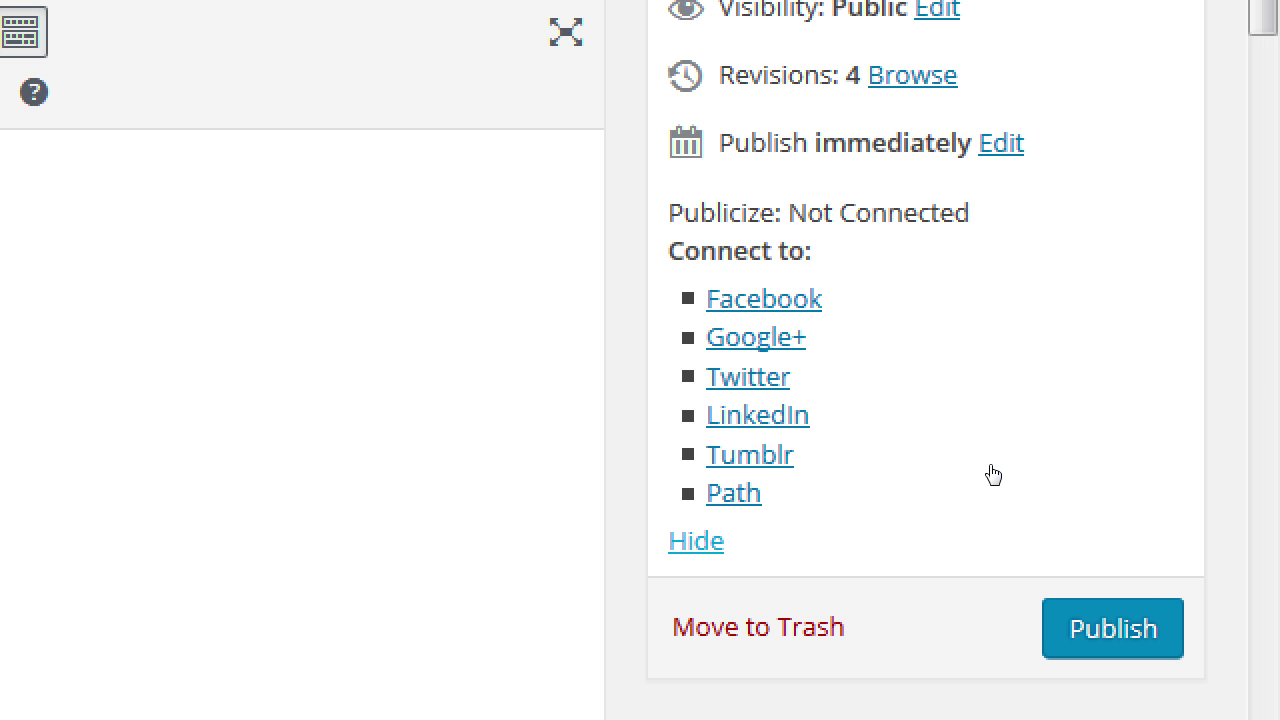
Hide the Publicize list of Facebook, Google+, Twitter, LinkedIn, Tumblr and Path.
{"action": "left_click", "coordinate": [696, 540]}
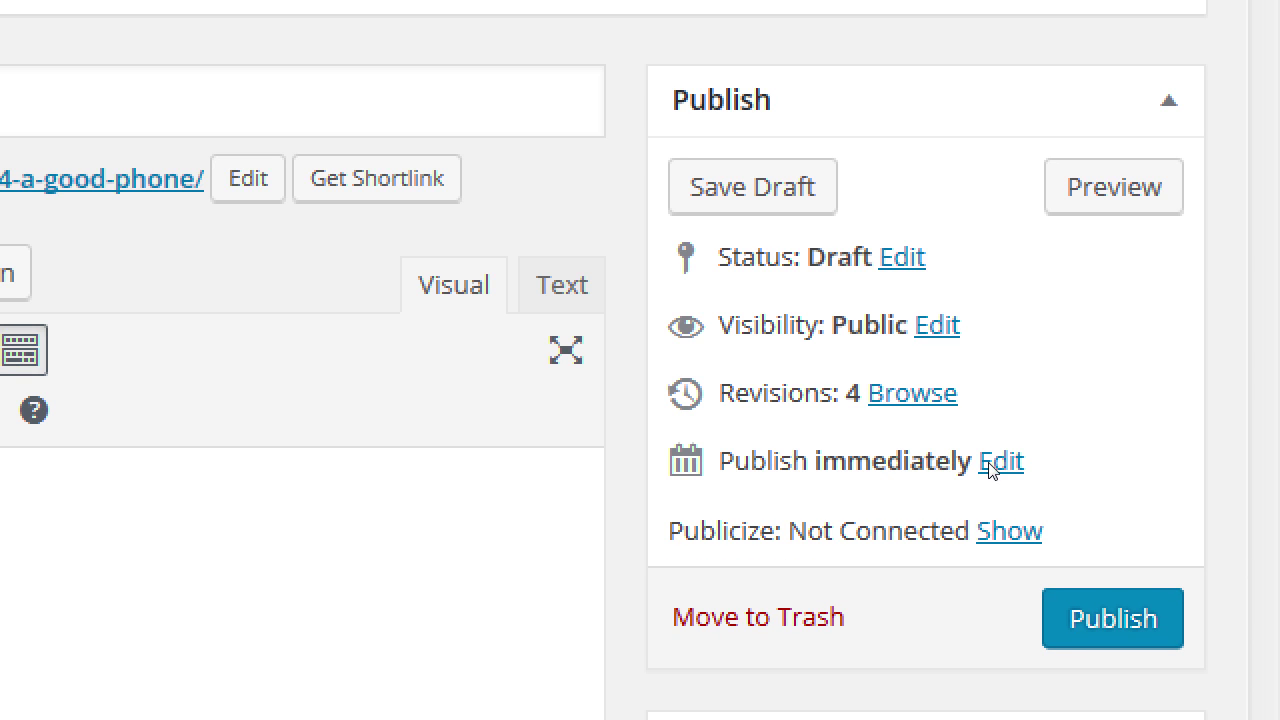
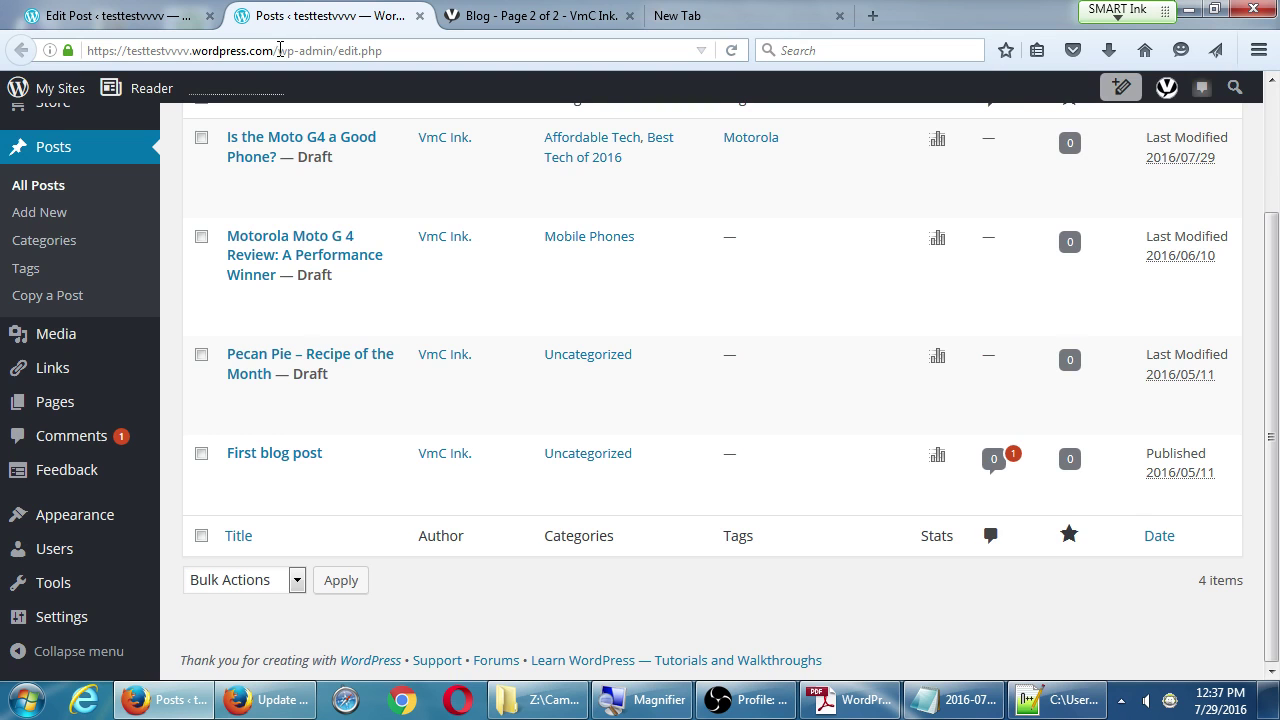
Remove 'wp-admin/edit.php' from the address to load the testtestvvvv site root, then trim the https prefix.
{"action": "left_click_drag", "start_coordinate": [281, 50], "coordinate": [551, 82]}
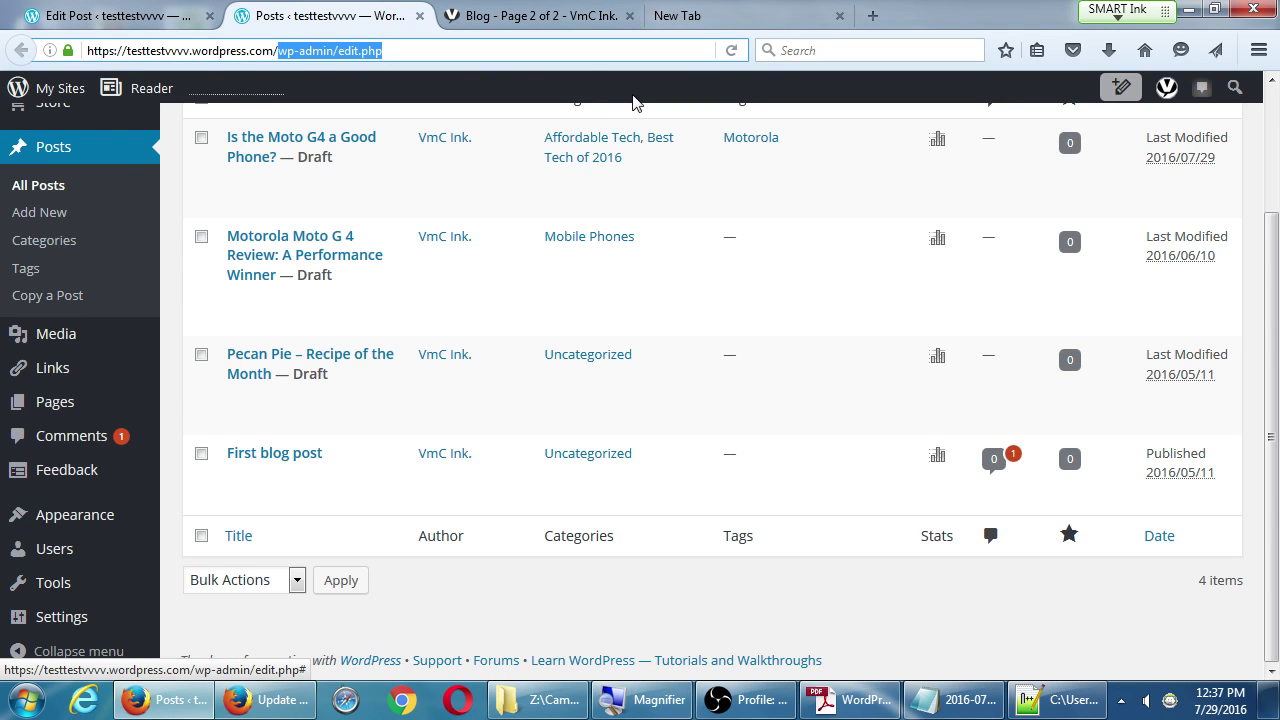
{"action": "key", "text": "BackSpace"}
{"action": "key", "text": "Return"}
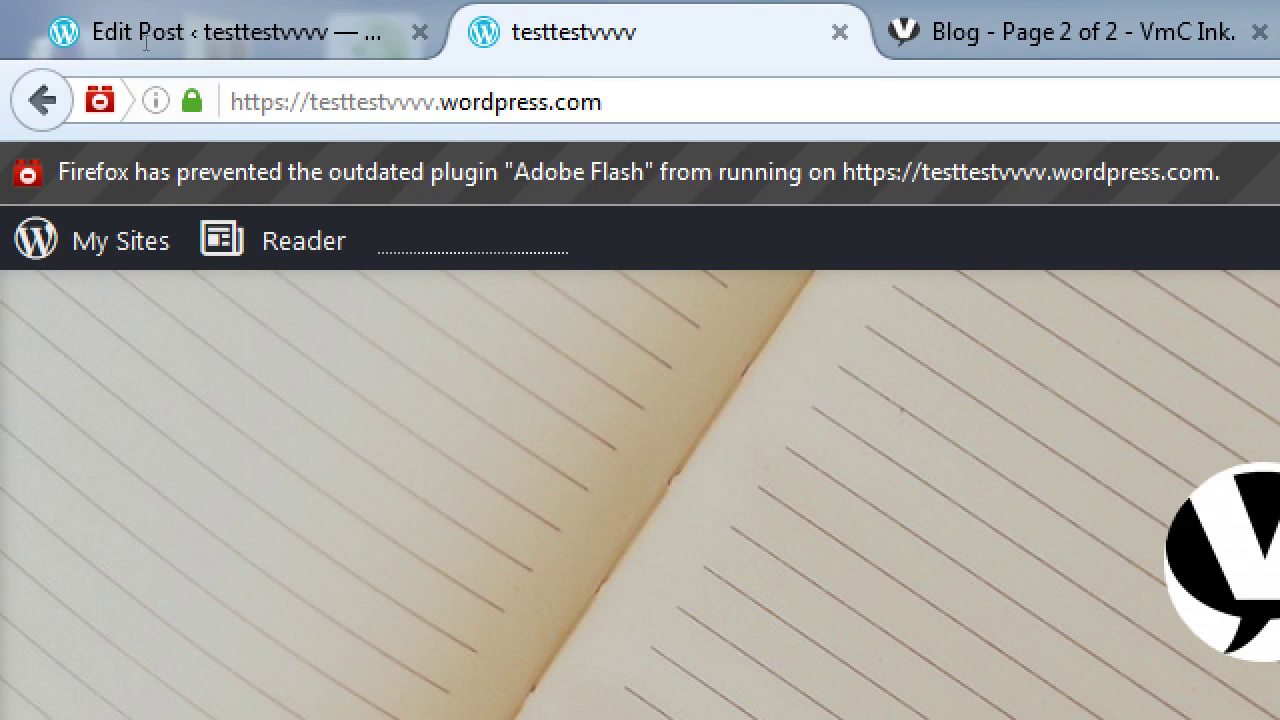
{"action": "key", "text": "ctrl+l"}
{"action": "key", "text": "BackSpace"}
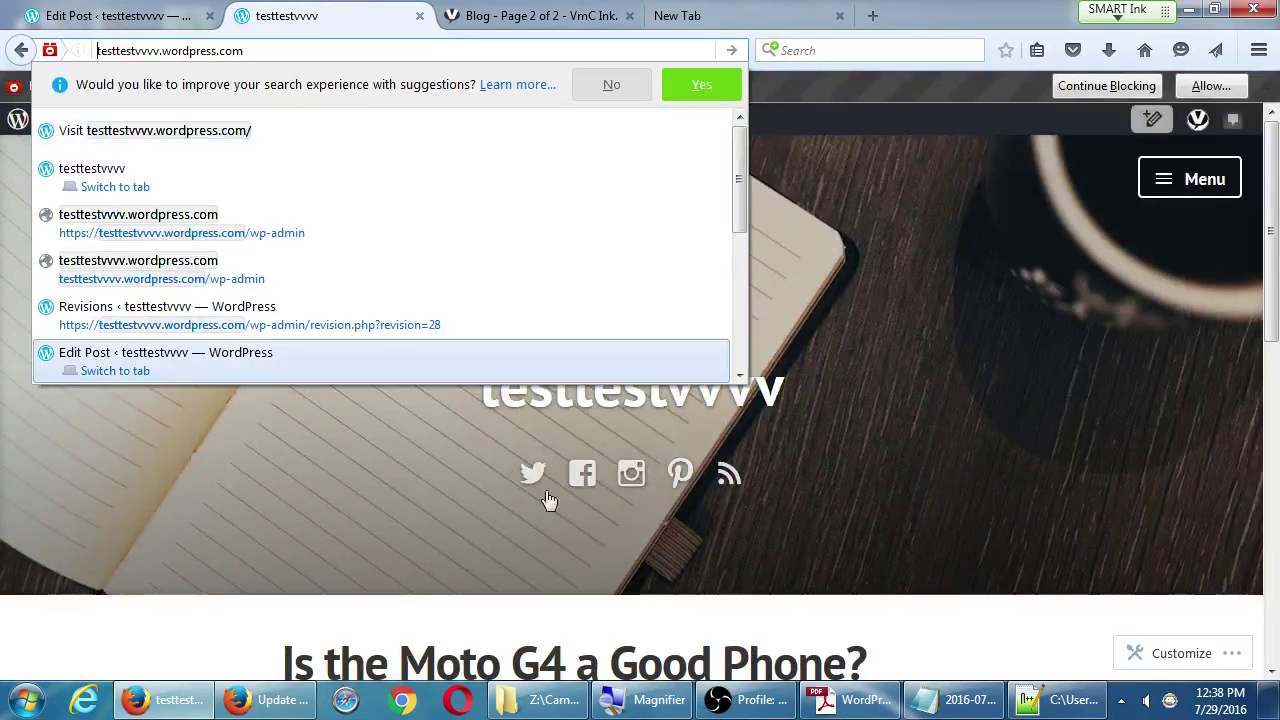
Check the WordPress Checklist PDF, then open 'Is the Moto G4 a Good Phone?' from the blog's home page.
{"action": "left_click", "coordinate": [860, 700]}
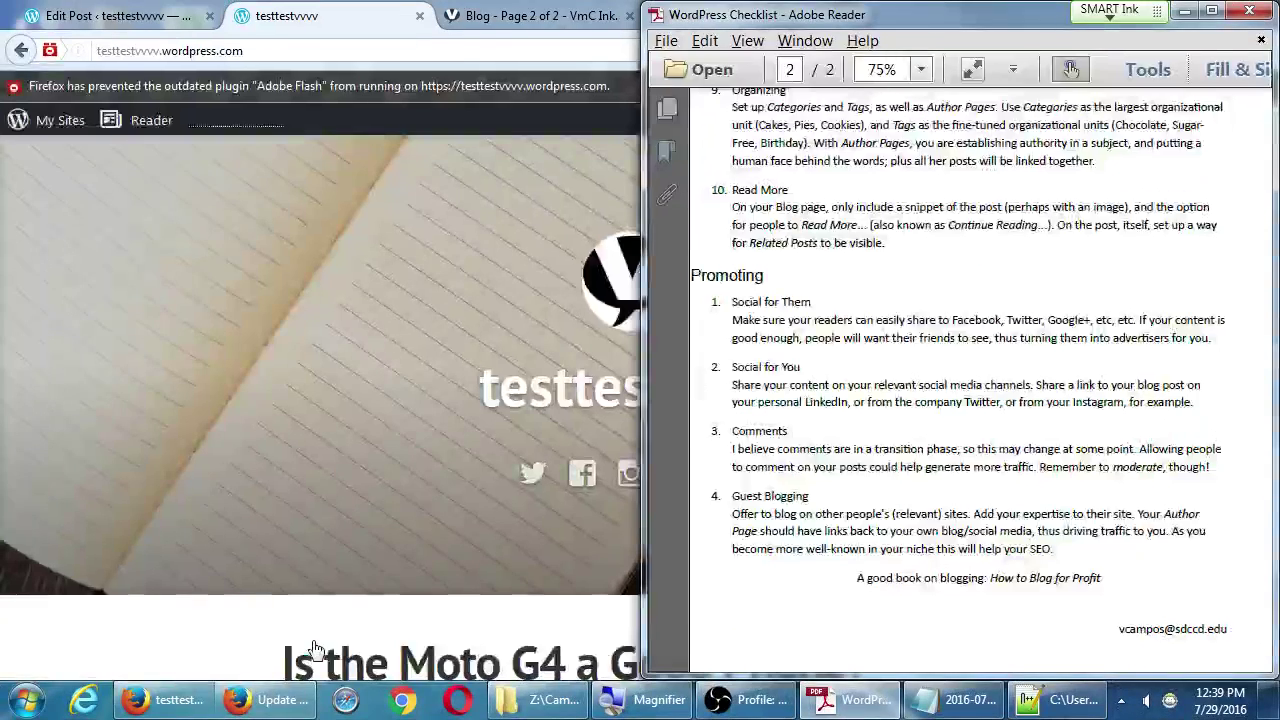
{"action": "left_click", "coordinate": [173, 580]}
{"action": "scroll", "coordinate": [173, 580], "scroll_direction": "down", "scroll_amount": 3}
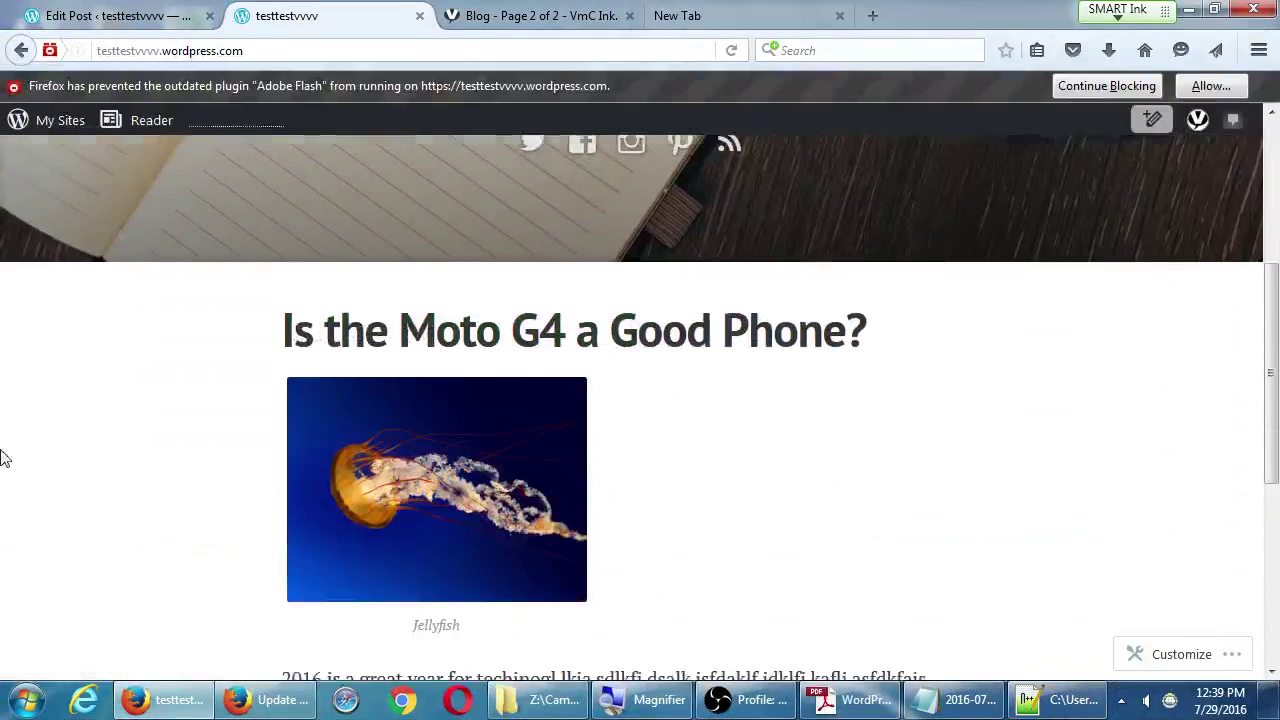
{"action": "scroll", "coordinate": [190, 368], "scroll_direction": "down", "scroll_amount": 4}
{"action": "scroll", "coordinate": [172, 366], "scroll_direction": "up", "scroll_amount": 5}
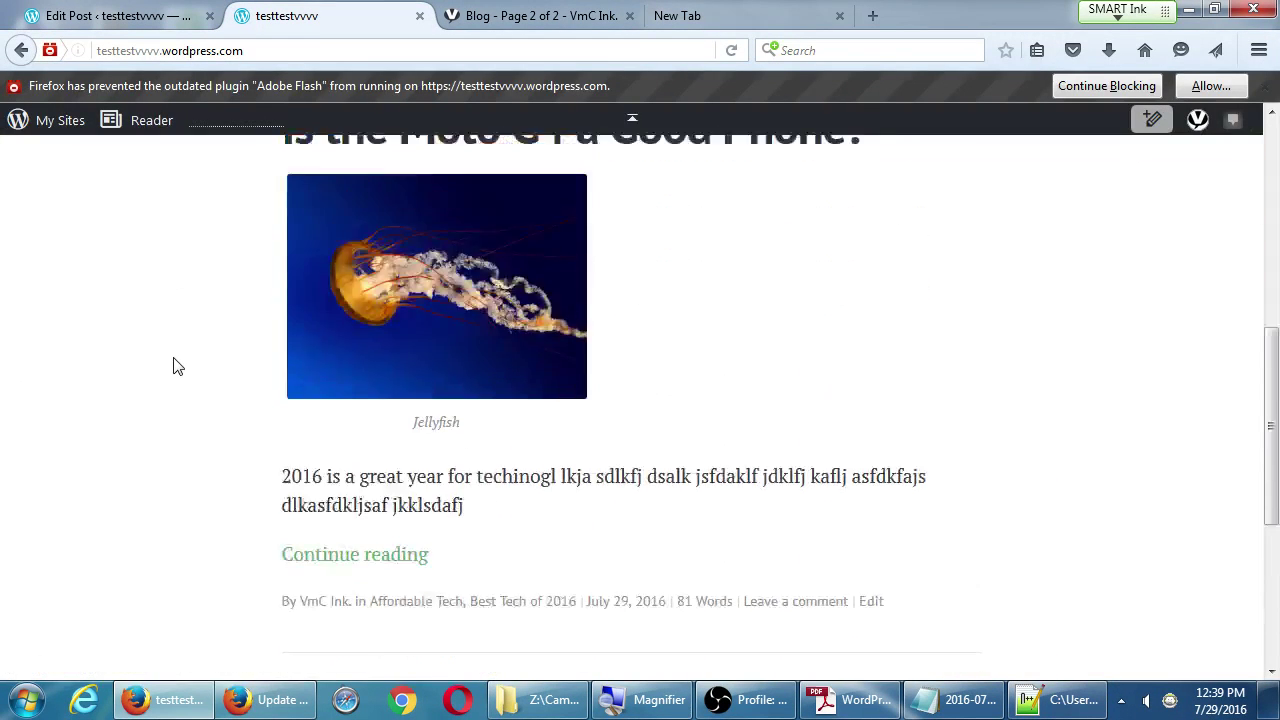
{"action": "left_click", "coordinate": [427, 318]}
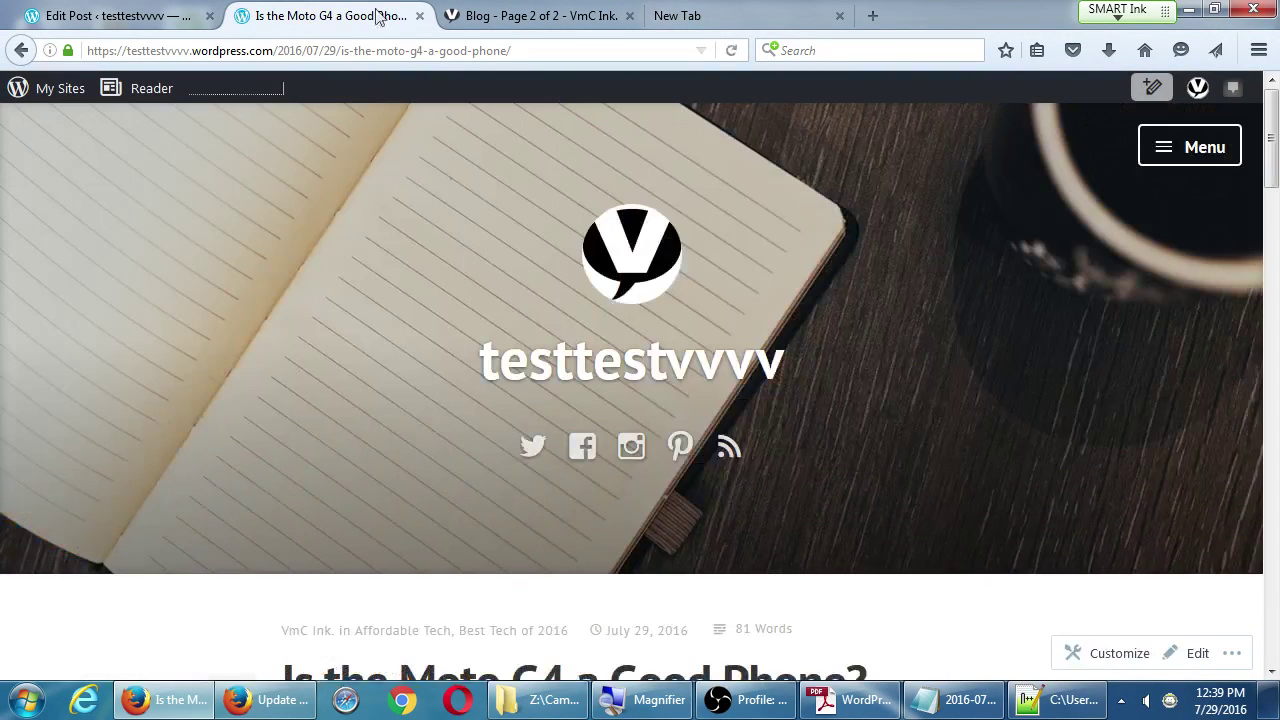
Copy the Moto G4 post's permalink from the address bar.
{"action": "left_click", "coordinate": [352, 50]}
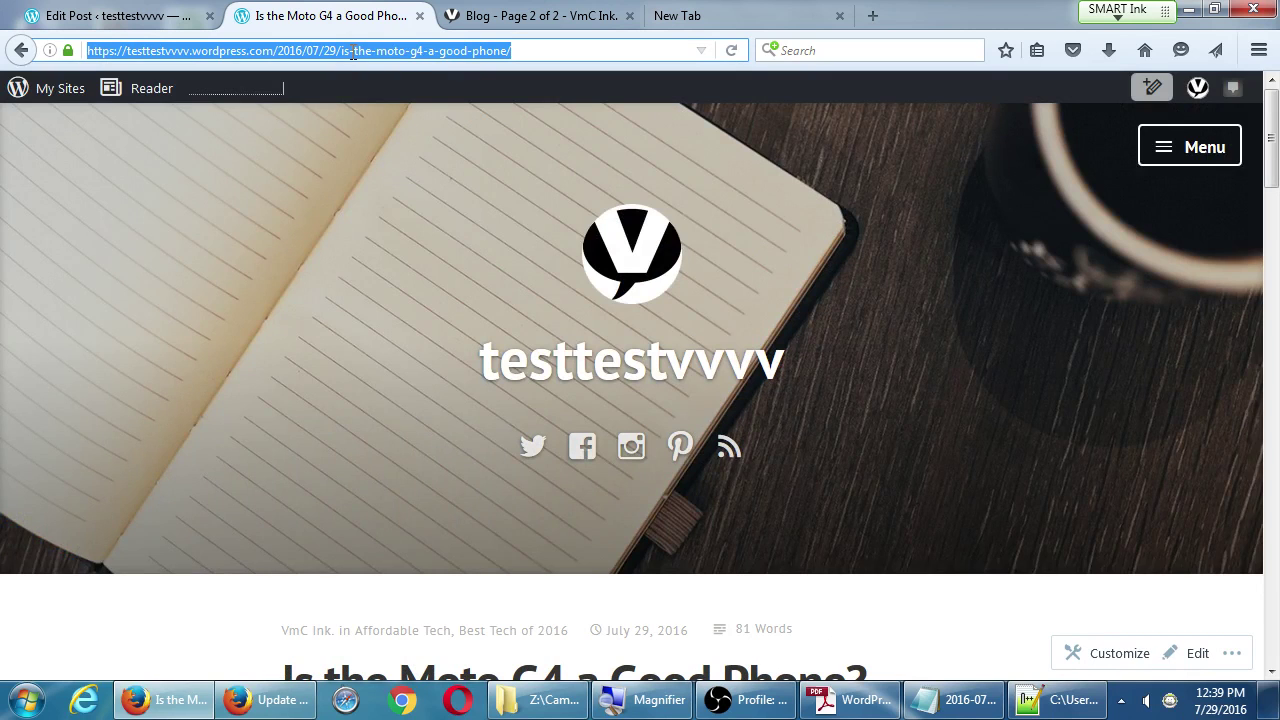
{"action": "right_click", "coordinate": [352, 50]}
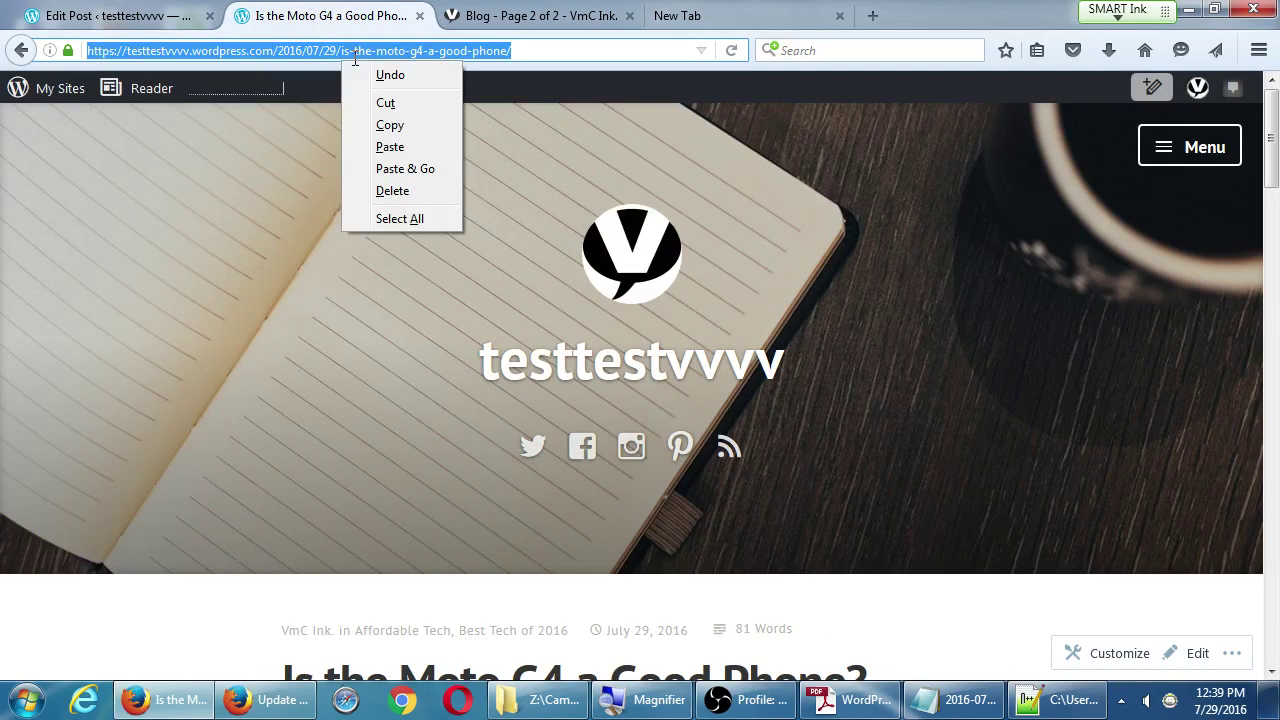
{"action": "left_click", "coordinate": [389, 126]}
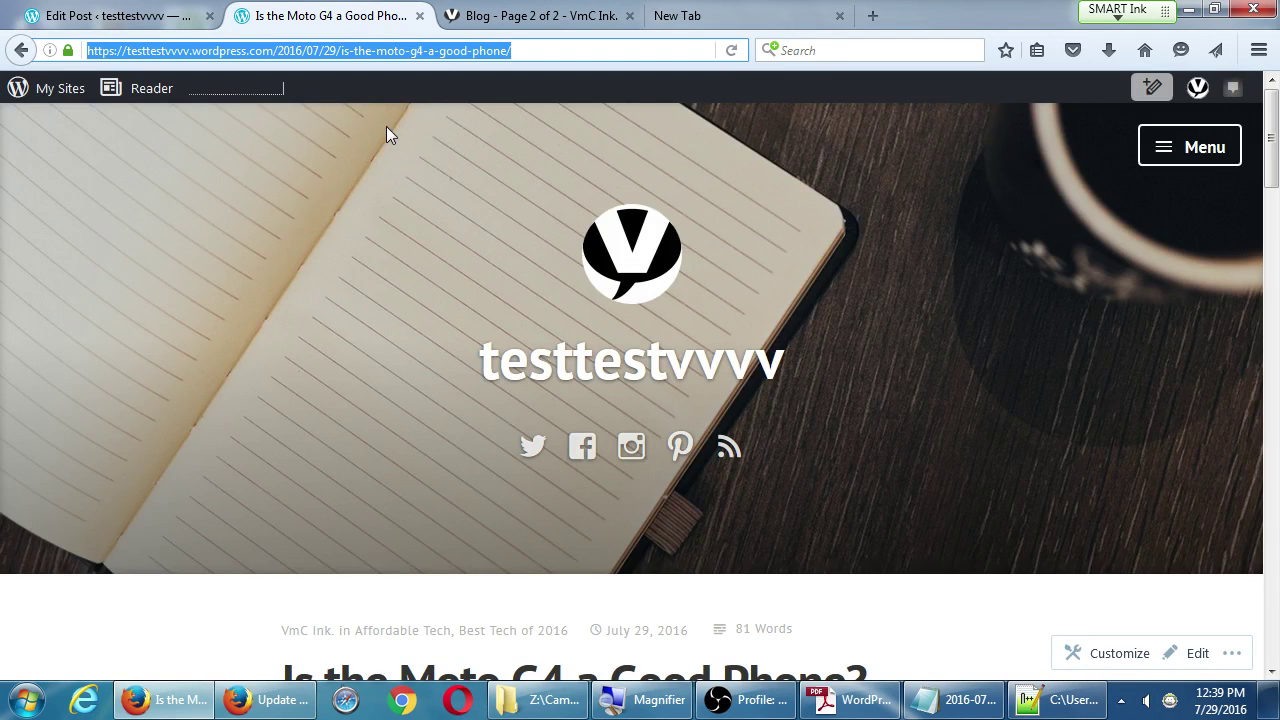
{"action": "scroll", "coordinate": [427, 126], "scroll_direction": "down", "scroll_amount": 10}
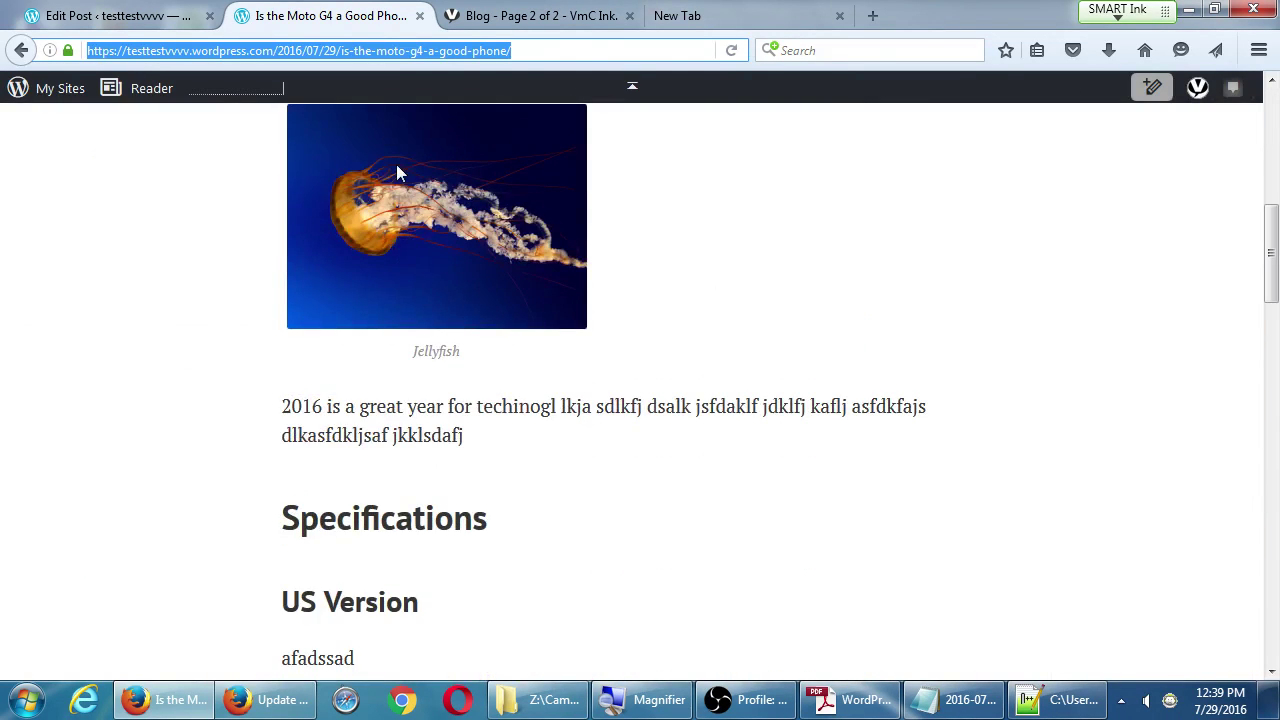
{"action": "scroll", "coordinate": [396, 164], "scroll_direction": "up", "scroll_amount": 10}
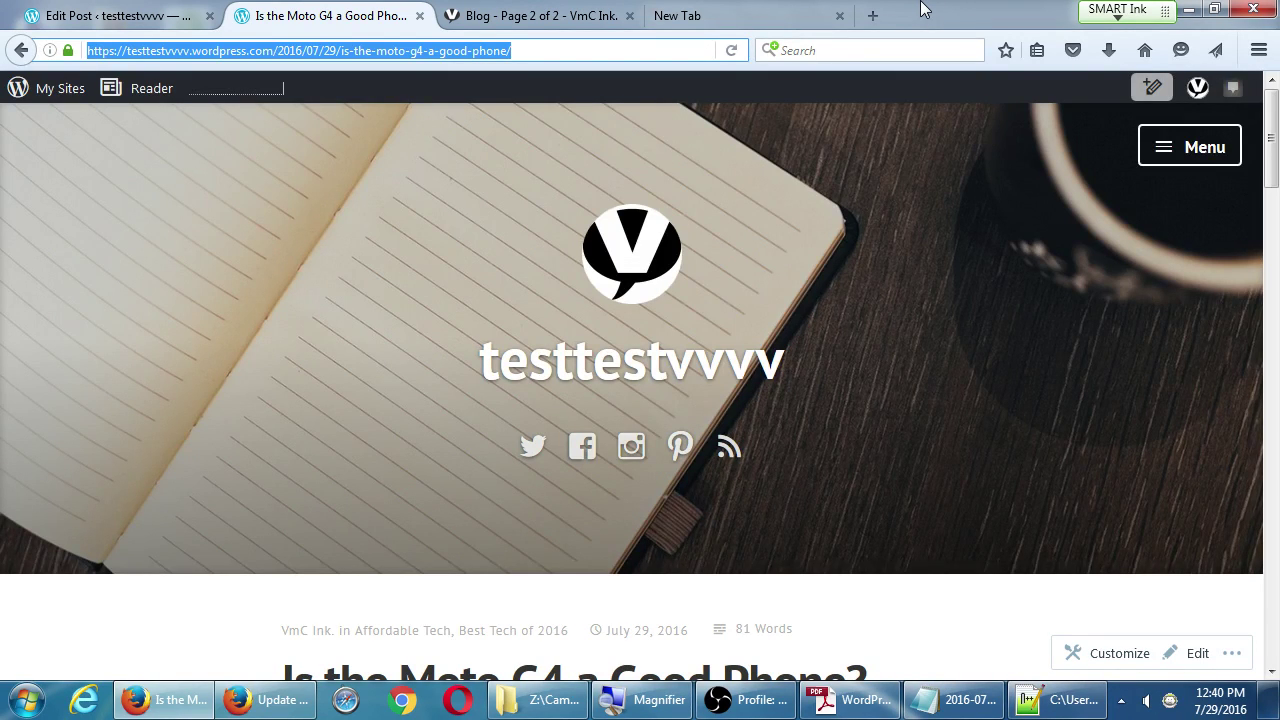
In 2016-07-29.txt, add the indented line 'Importance (reach): Facebook, Twitter, Google+, LinkedIn' under the social media note.
{"action": "left_click", "coordinate": [870, 705]}
{"action": "left_click", "coordinate": [962, 700]}
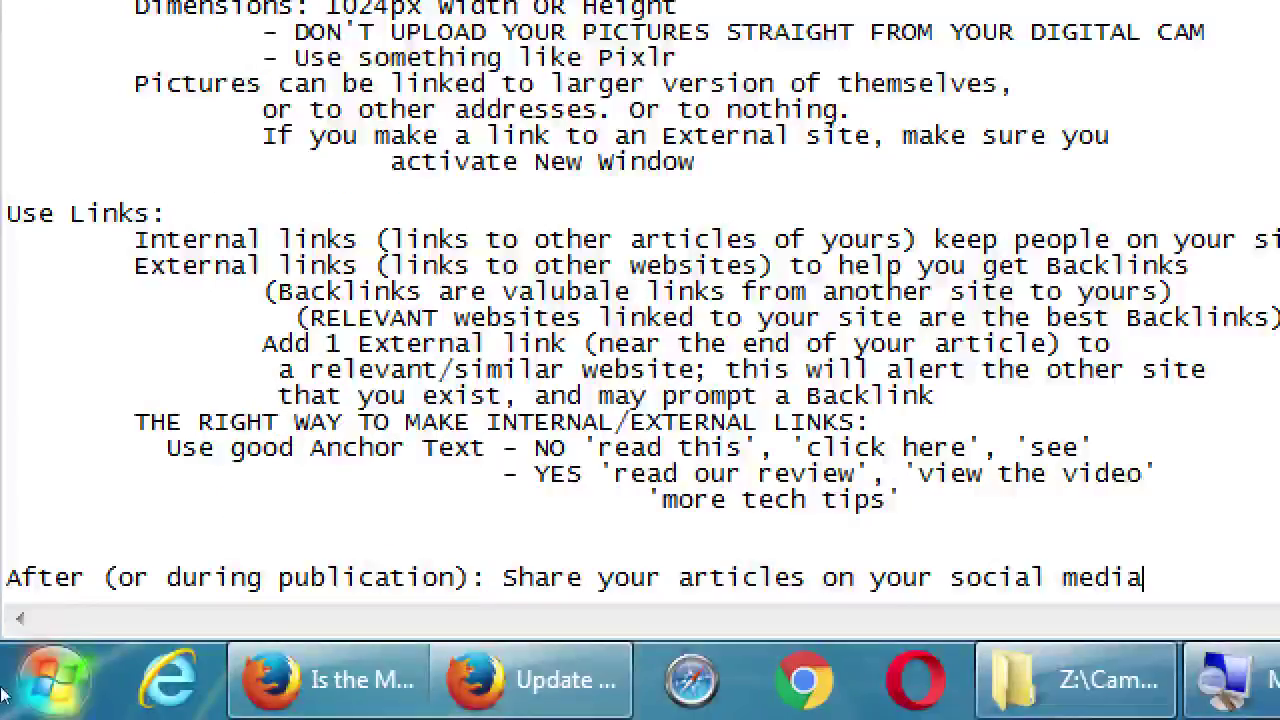
{"action": "key", "text": "Return"}
{"action": "key", "text": "Tab"}
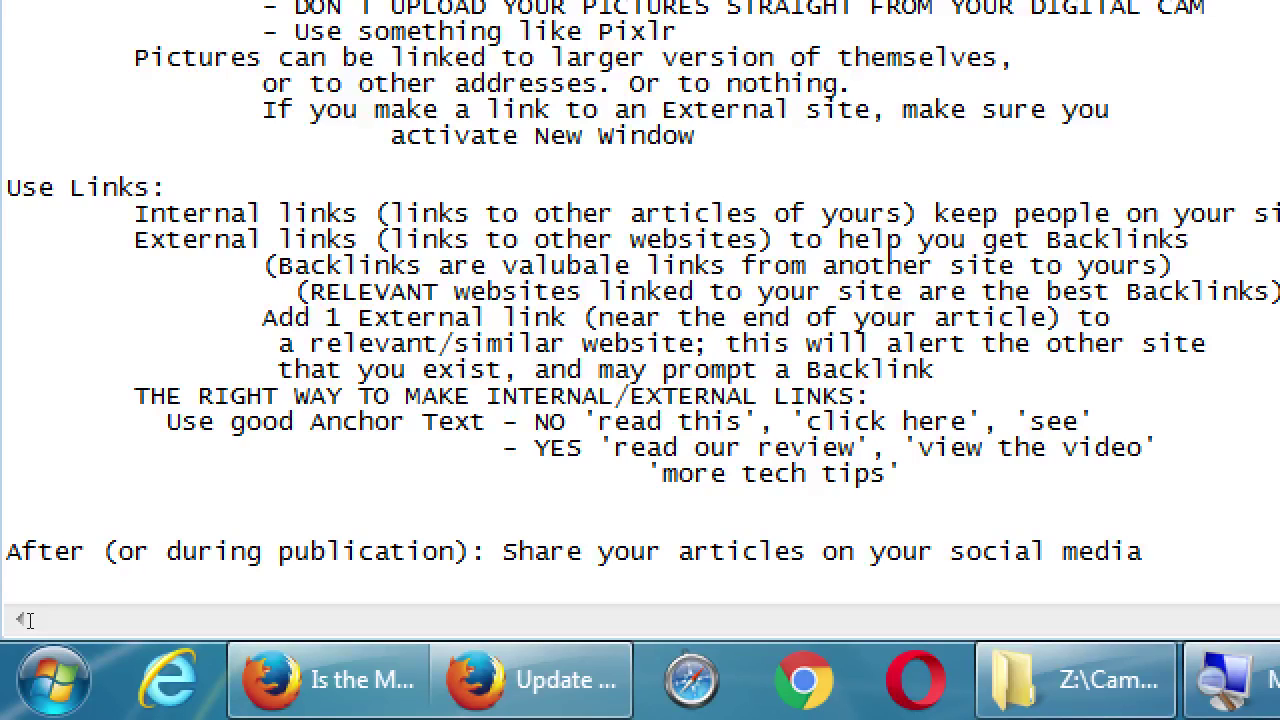
{"action": "type", "text": "Importance (reach"}
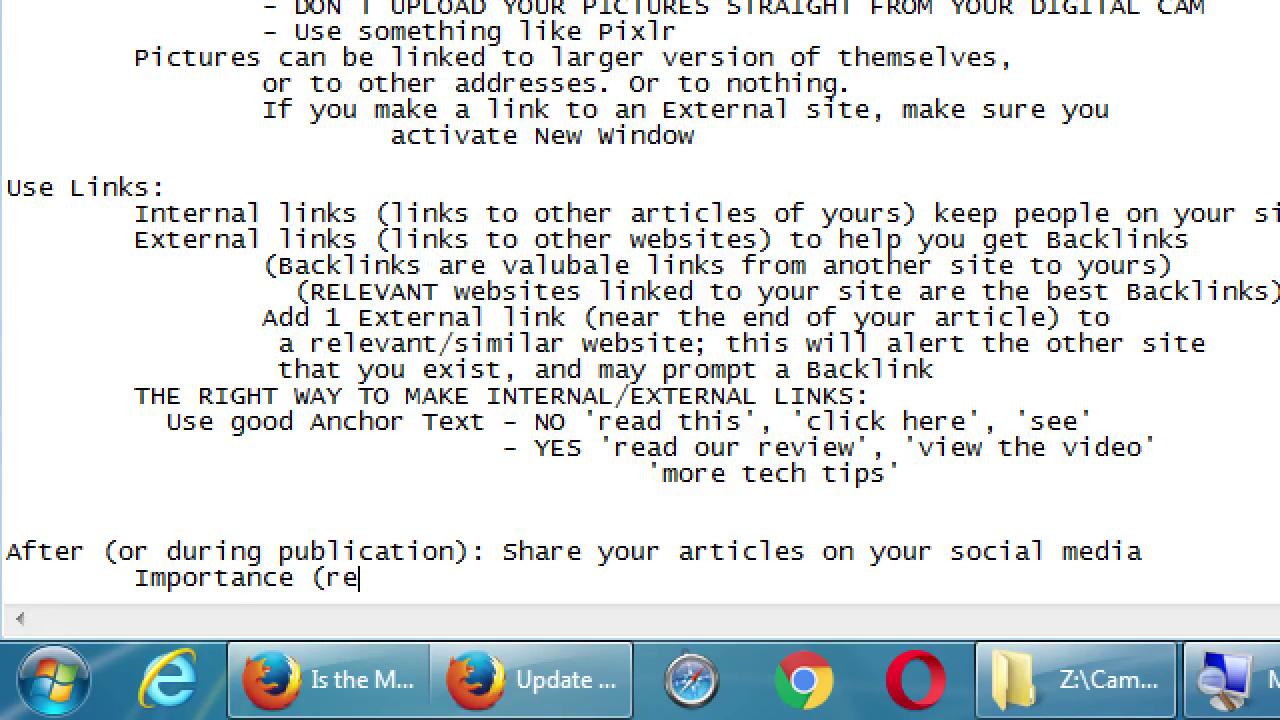
{"action": "key", "text": "BackSpace"}
{"action": "key", "text": "BackSpace"}
{"action": "type", "text": "h"}
{"action": "type", "text": ": Facebook"}
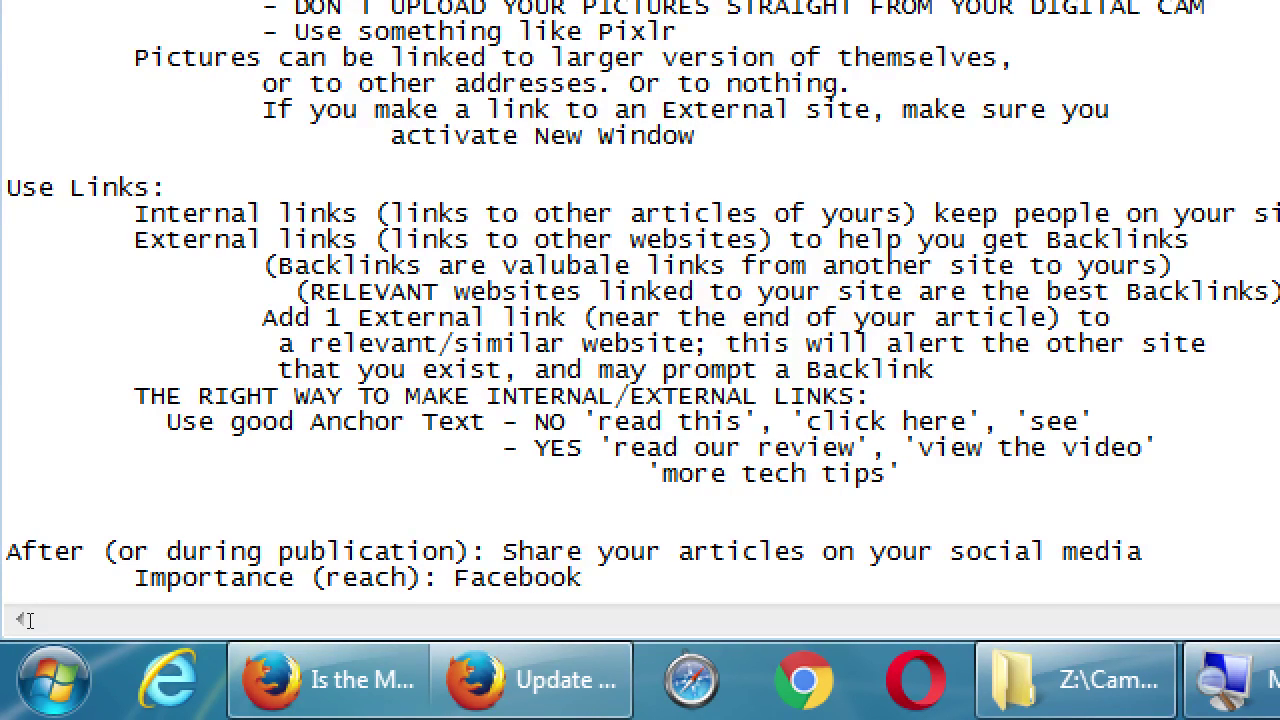
{"action": "type", "text": ", Twitter, Google+"}
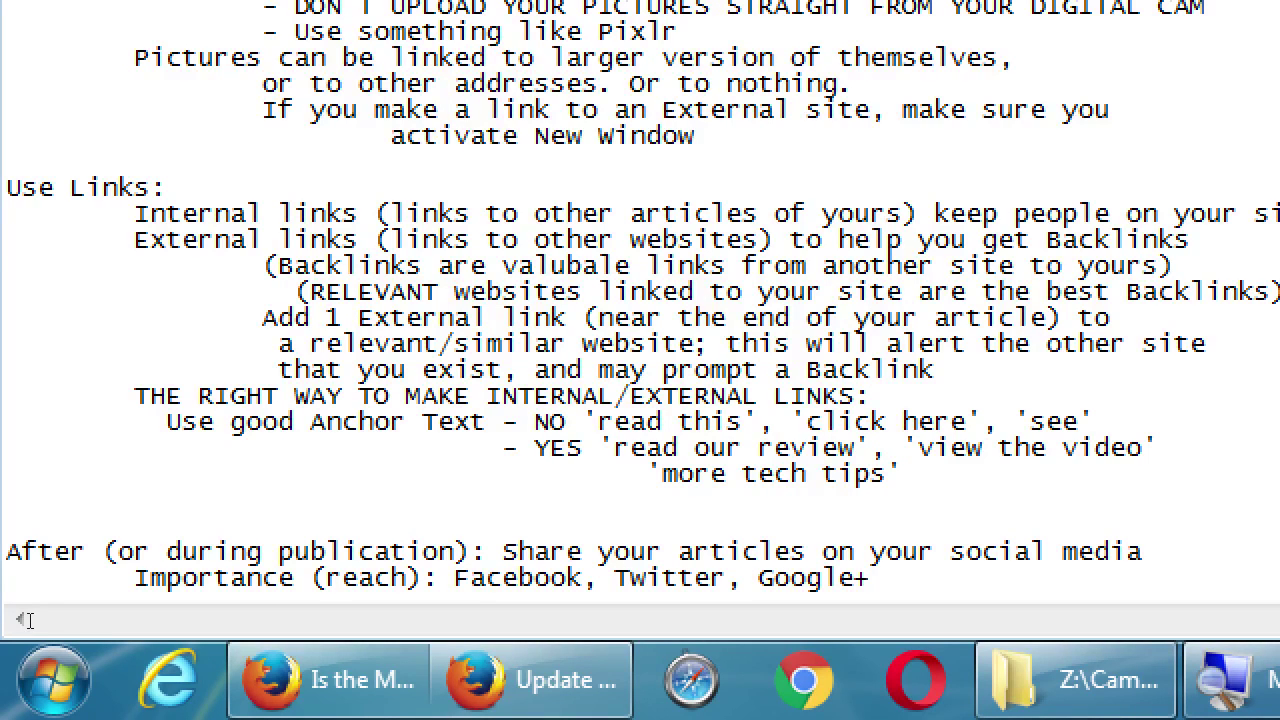
{"action": "type", "text": ", LinkedIn"}
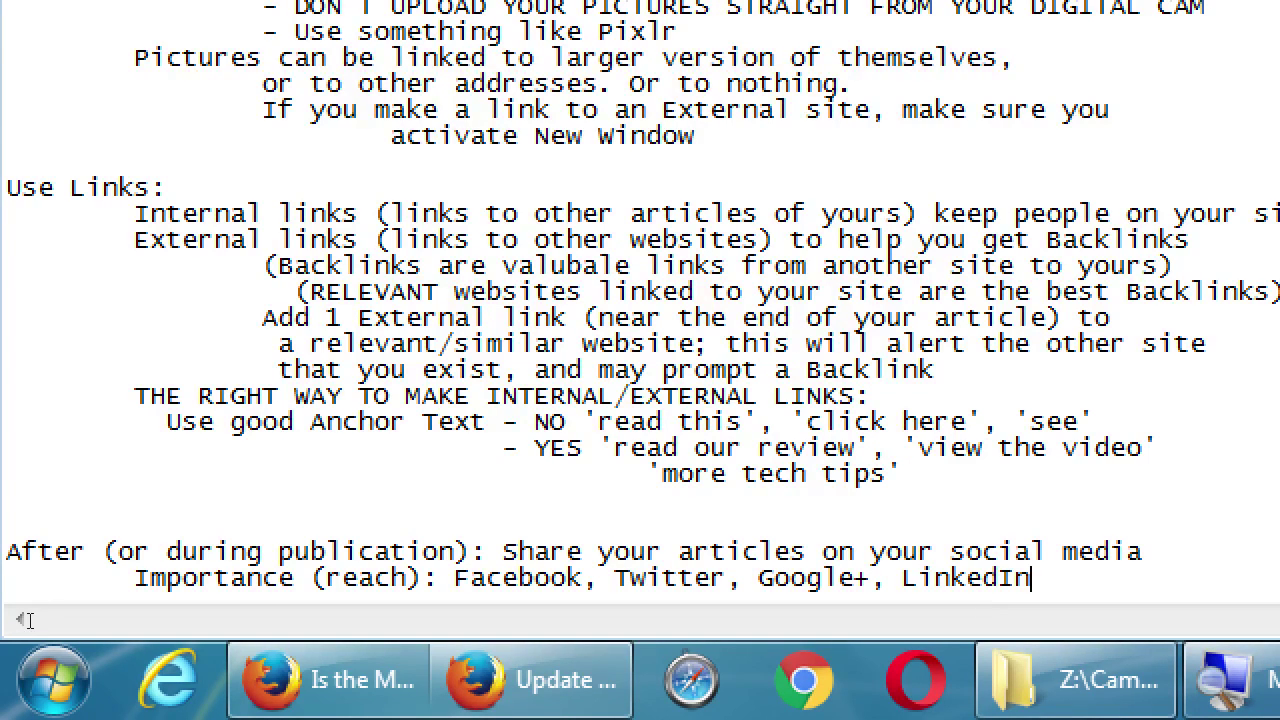
{"action": "key", "text": "ctrl+Left"}
{"action": "key", "text": "ctrl+Left"}
{"action": "key", "text": "ctrl+Left"}
{"action": "key", "text": "ctrl+Left"}
{"action": "key", "text": "ctrl+Left"}
{"action": "key", "text": "ctrl+shift+Right"}
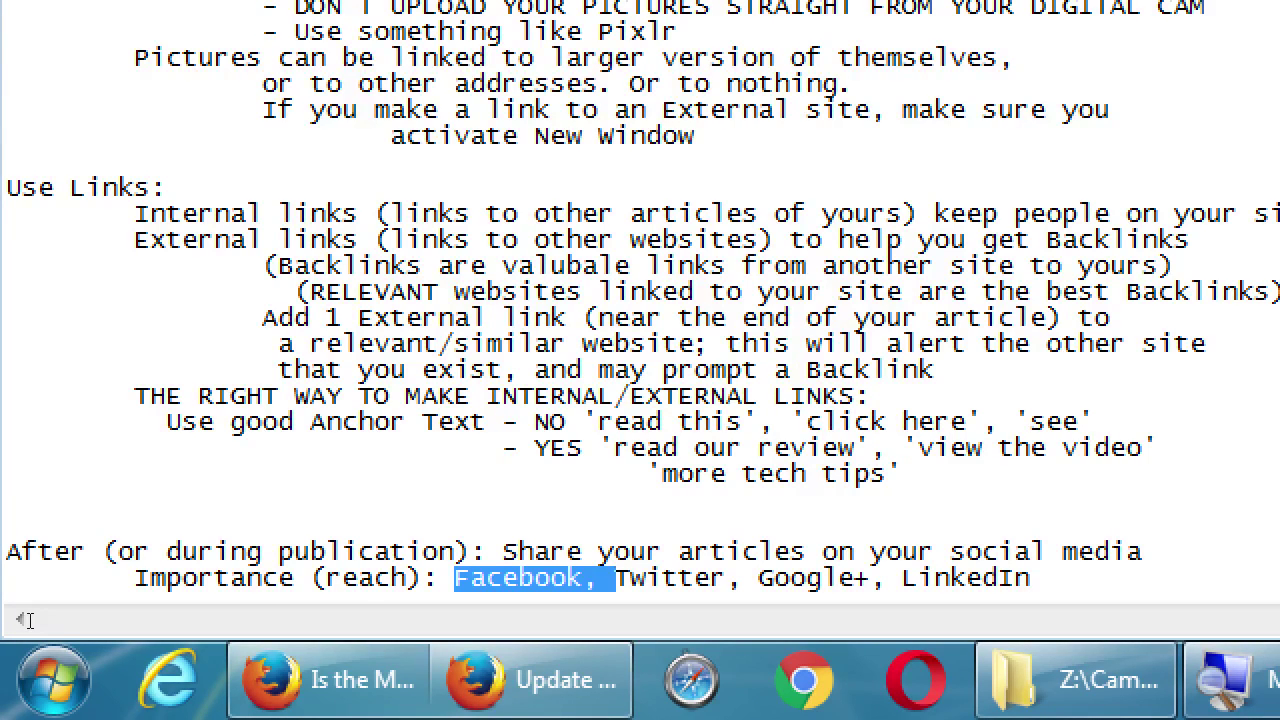
Select the ranked network list on the Importance (reach) line, then move to the line's end.
{"action": "key", "text": "Right"}
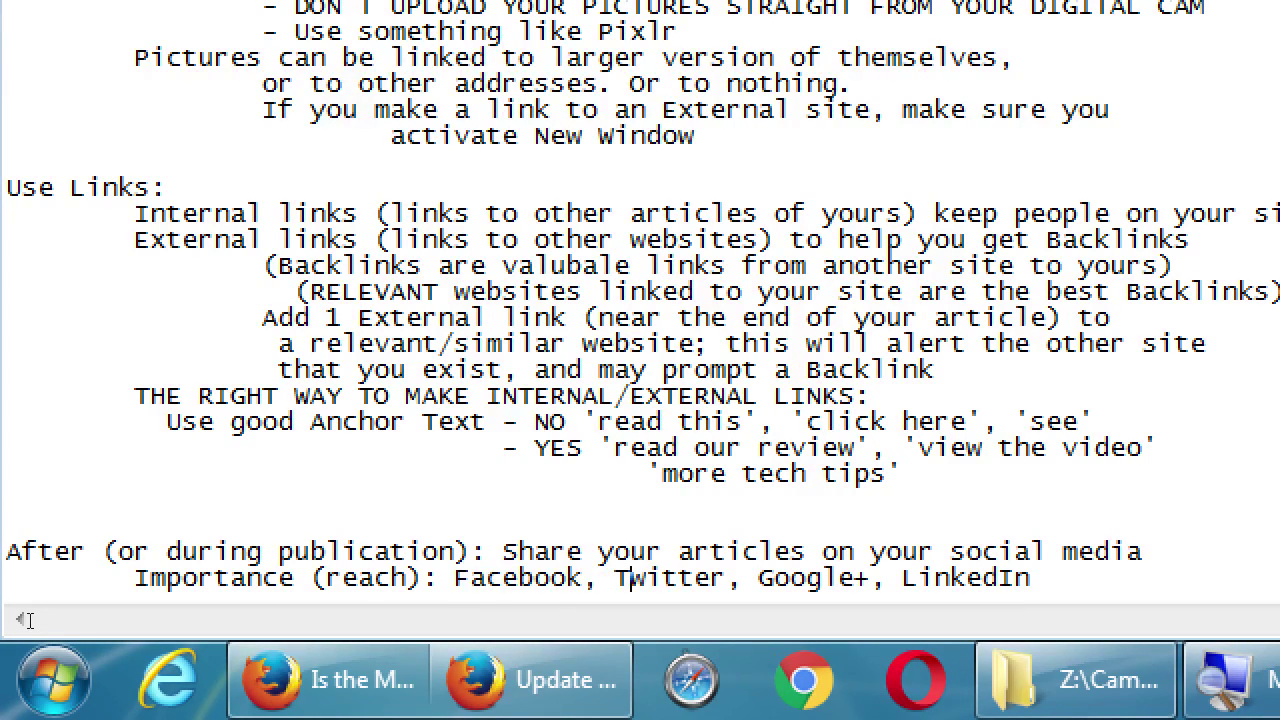
{"action": "key", "text": "Left"}
{"action": "key", "text": "shift+Right"}
{"action": "key", "text": "shift+Right"}
{"action": "key", "text": "ctrl+shift+Right"}
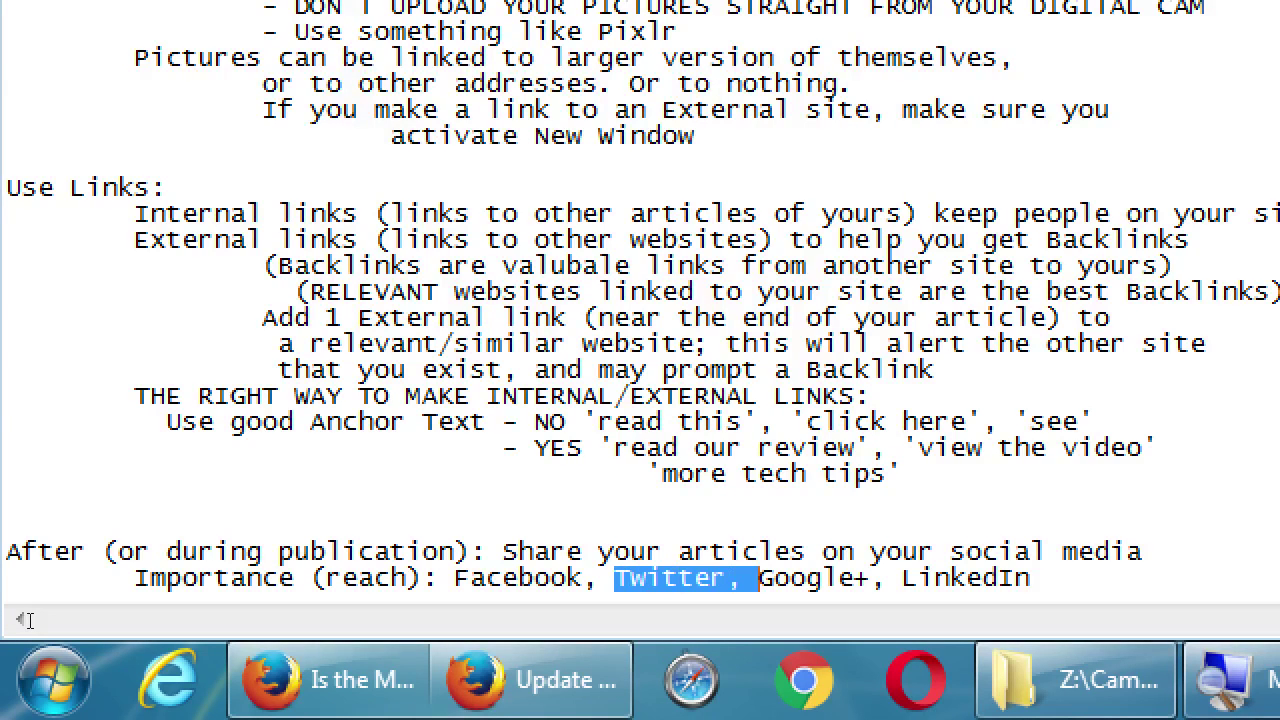
{"action": "key", "text": "ctrl+shift+Right"}
{"action": "key", "text": "shift+Right"}
{"action": "key", "text": "shift+Right"}
{"action": "key", "text": "shift+Right"}
{"action": "key", "text": "shift+Right"}
{"action": "key", "text": "shift+Right"}
{"action": "key", "text": "shift+Right"}
{"action": "key", "text": "shift+Right"}
{"action": "key", "text": "shift+Right"}
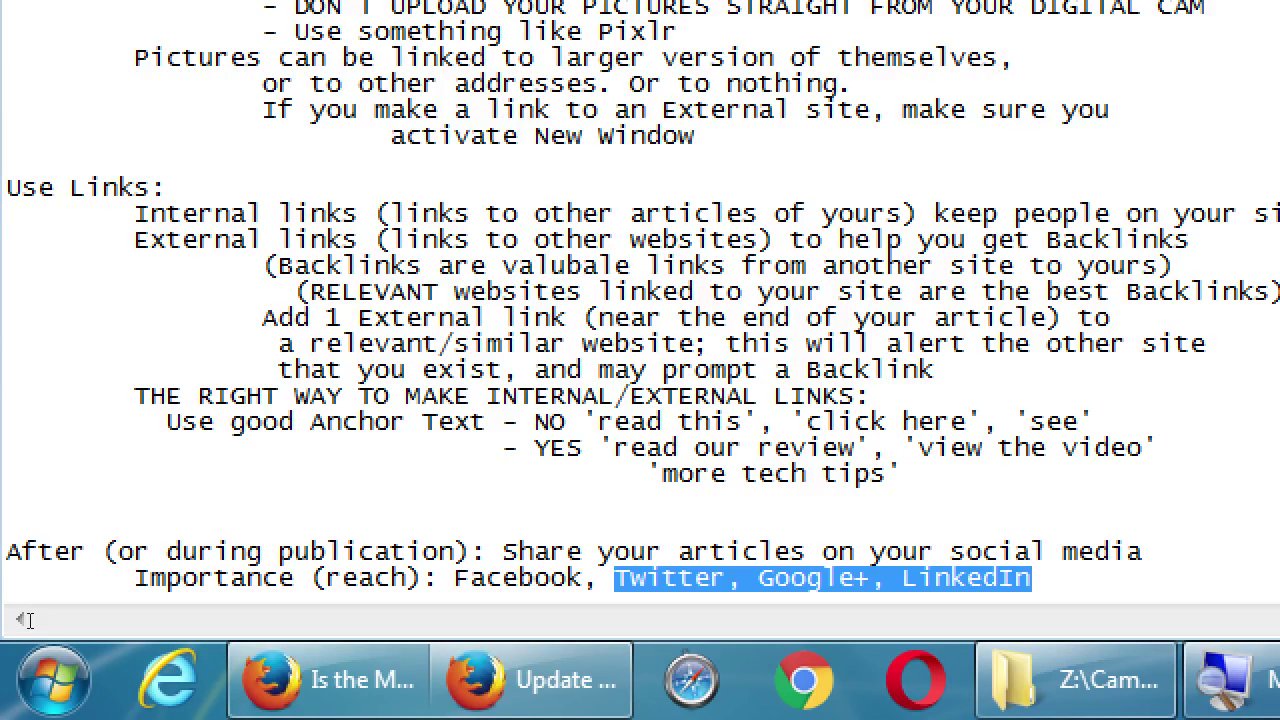
{"action": "key", "text": "Right"}
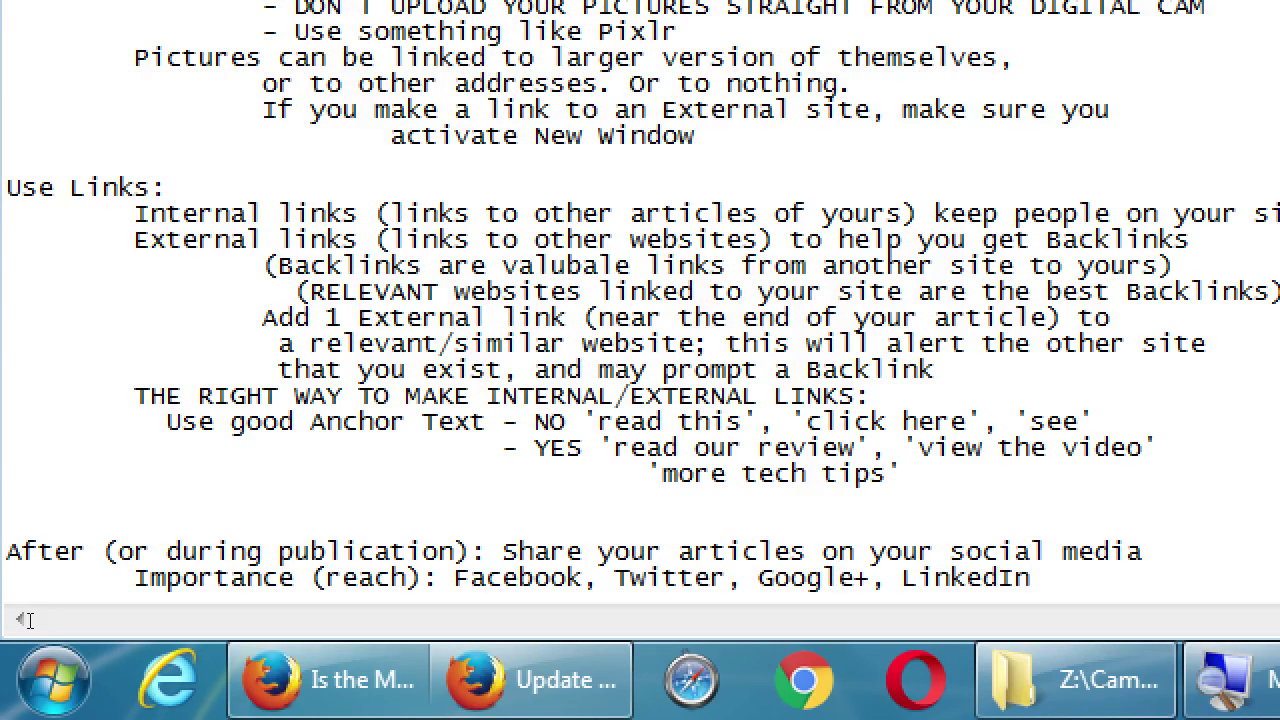
{"action": "key", "text": "ctrl+shift+Left"}
{"action": "key", "text": "ctrl+shift+Left"}
{"action": "key", "text": "ctrl+shift+Left"}
{"action": "key", "text": "ctrl+shift+Left"}
{"action": "key", "text": "ctrl+shift+Left"}
{"action": "key", "text": "ctrl+shift+Left"}
{"action": "key", "text": "ctrl+shift+Left"}
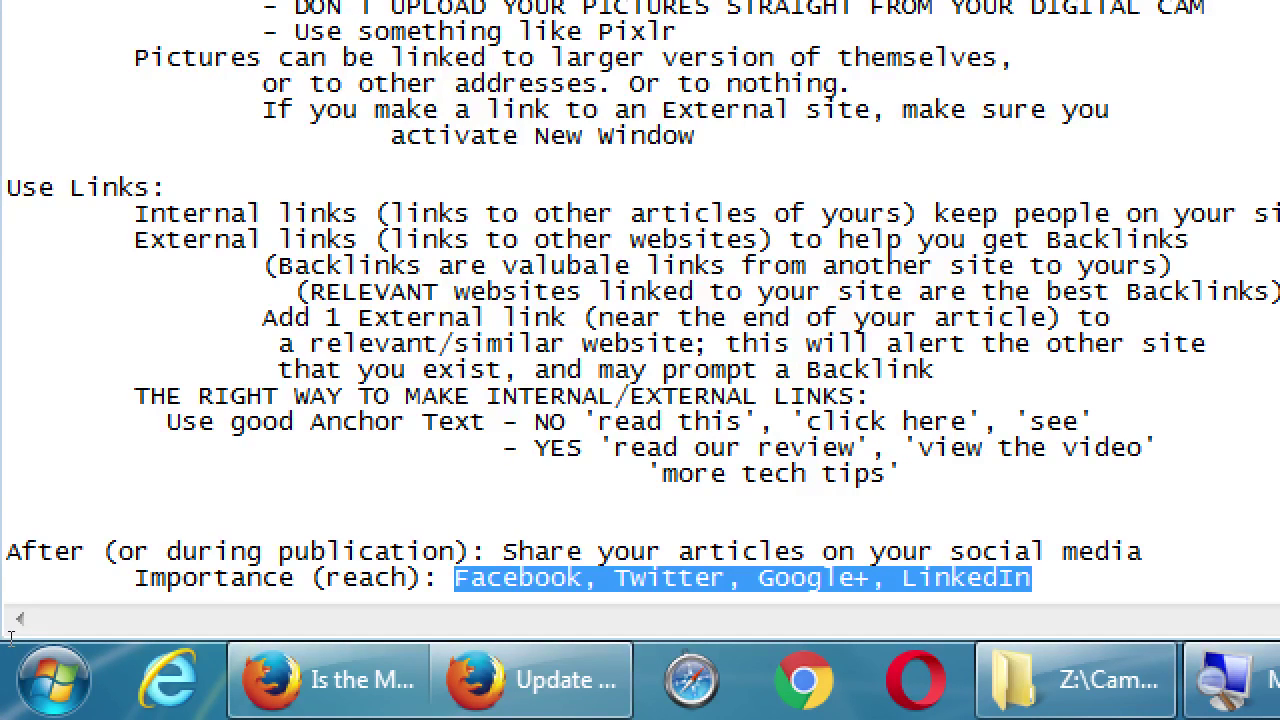
{"action": "key", "text": "End"}
Add the indented note 'Consider Paid content on social media to reach more people'.
{"action": "key", "text": "Return"}
{"action": "key", "text": "Tab"}
{"action": "key", "text": "Tab"}
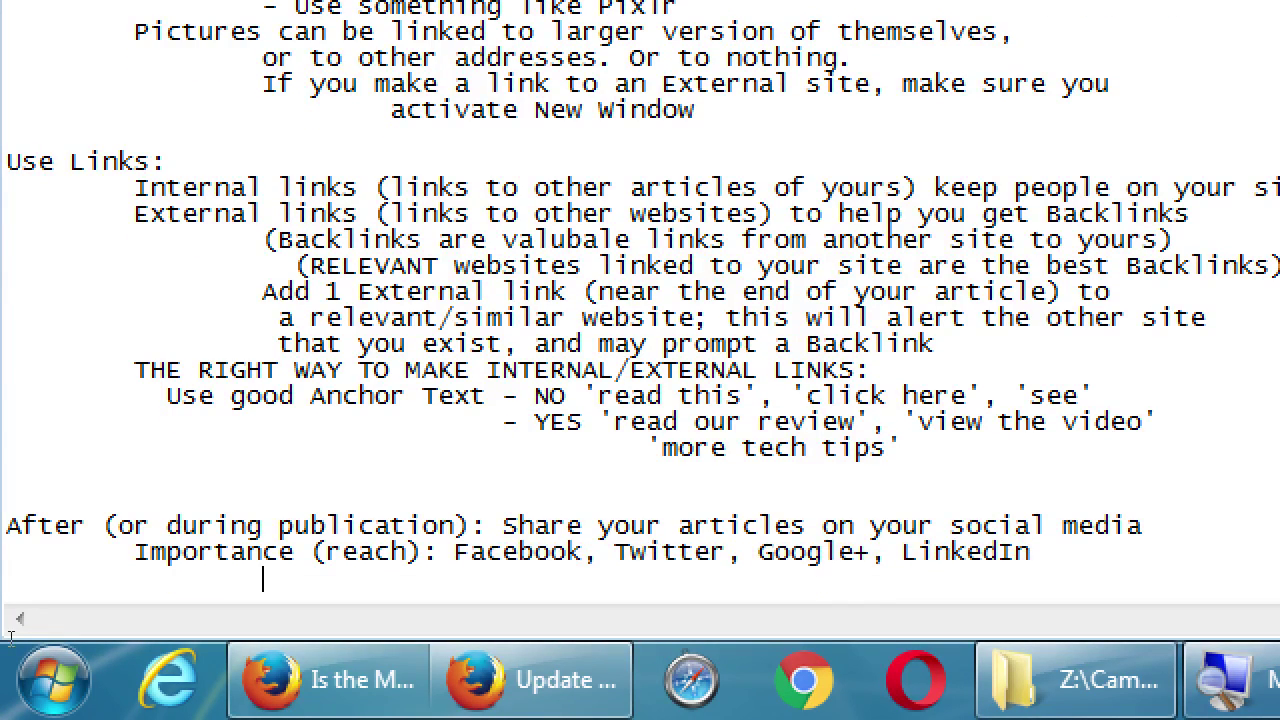
{"action": "type", "text": "Consider"}
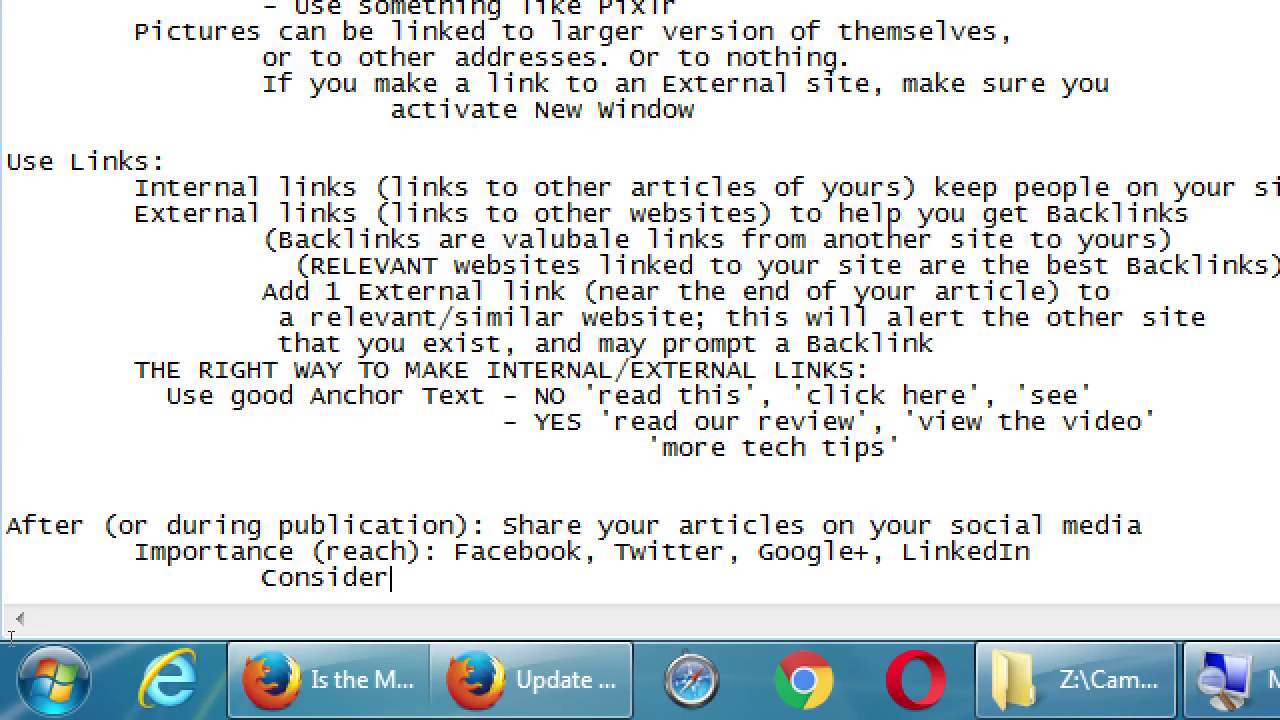
{"action": "type", "text": " Paid con"}
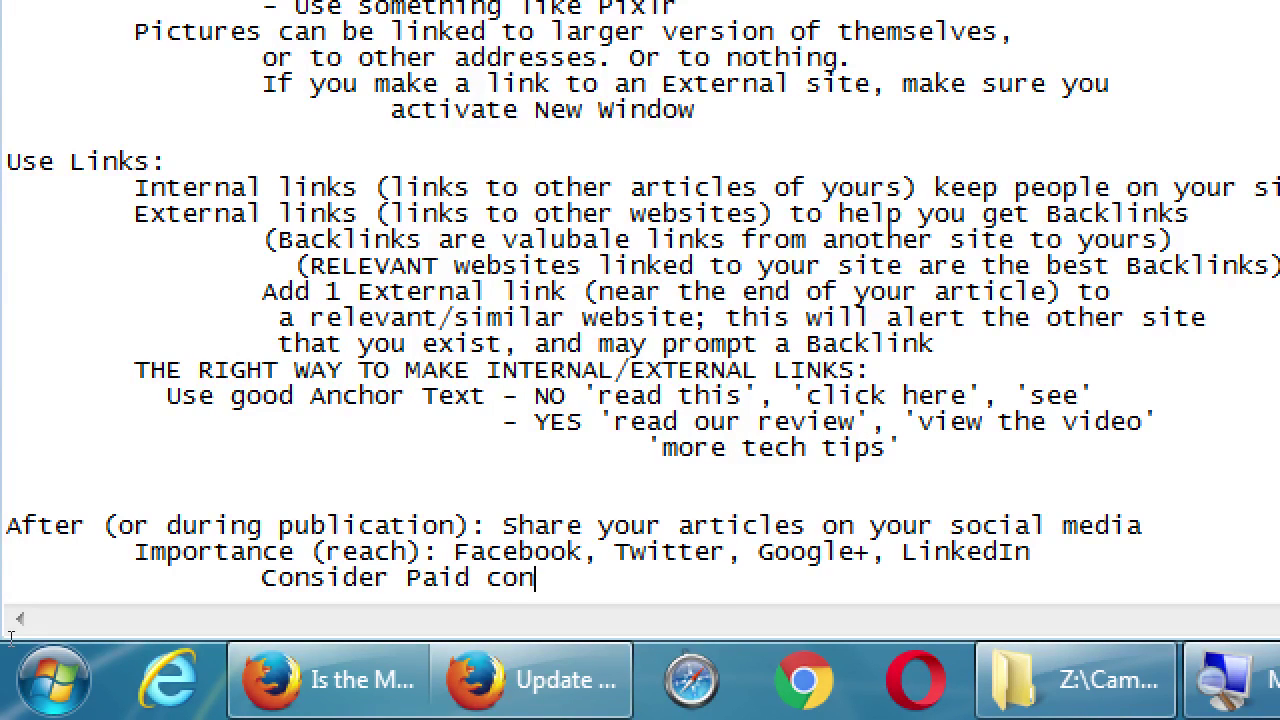
{"action": "type", "text": "tent on soicia"}
{"action": "key", "text": "BackSpace"}
{"action": "key", "text": "BackSpace"}
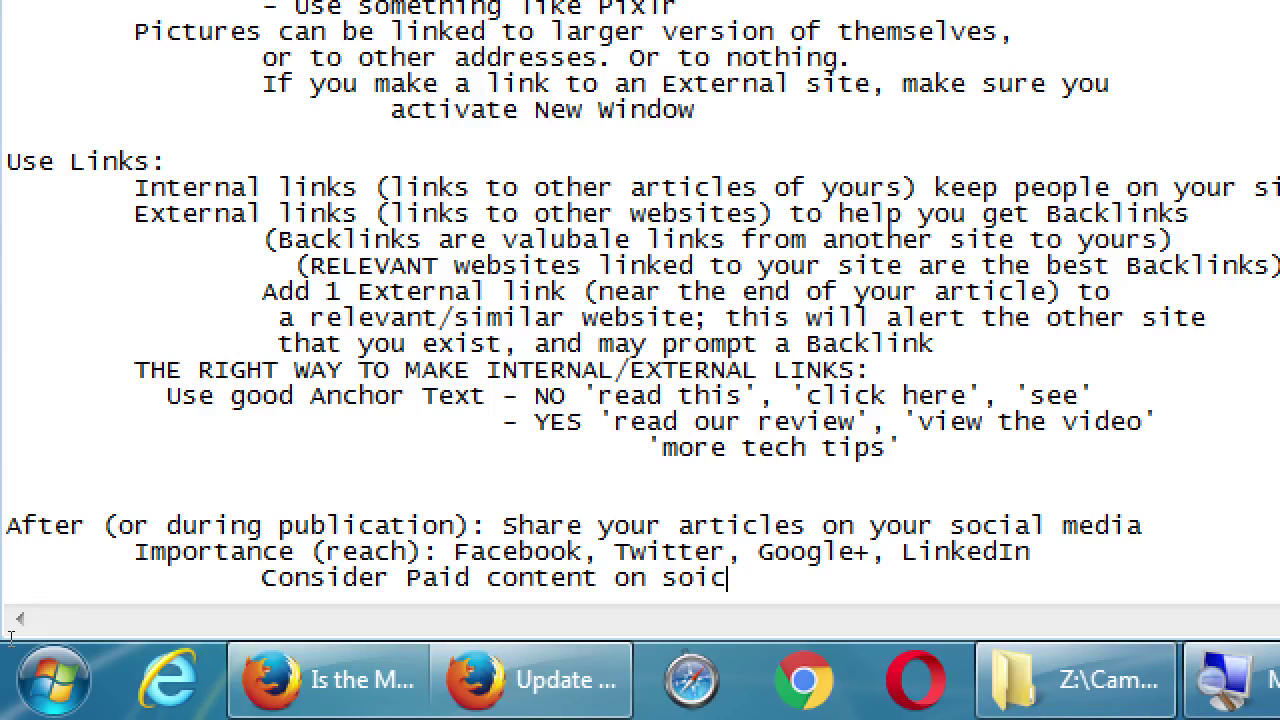
{"action": "key", "text": "BackSpace"}
{"action": "key", "text": "BackSpace"}
{"action": "type", "text": "cial media"}
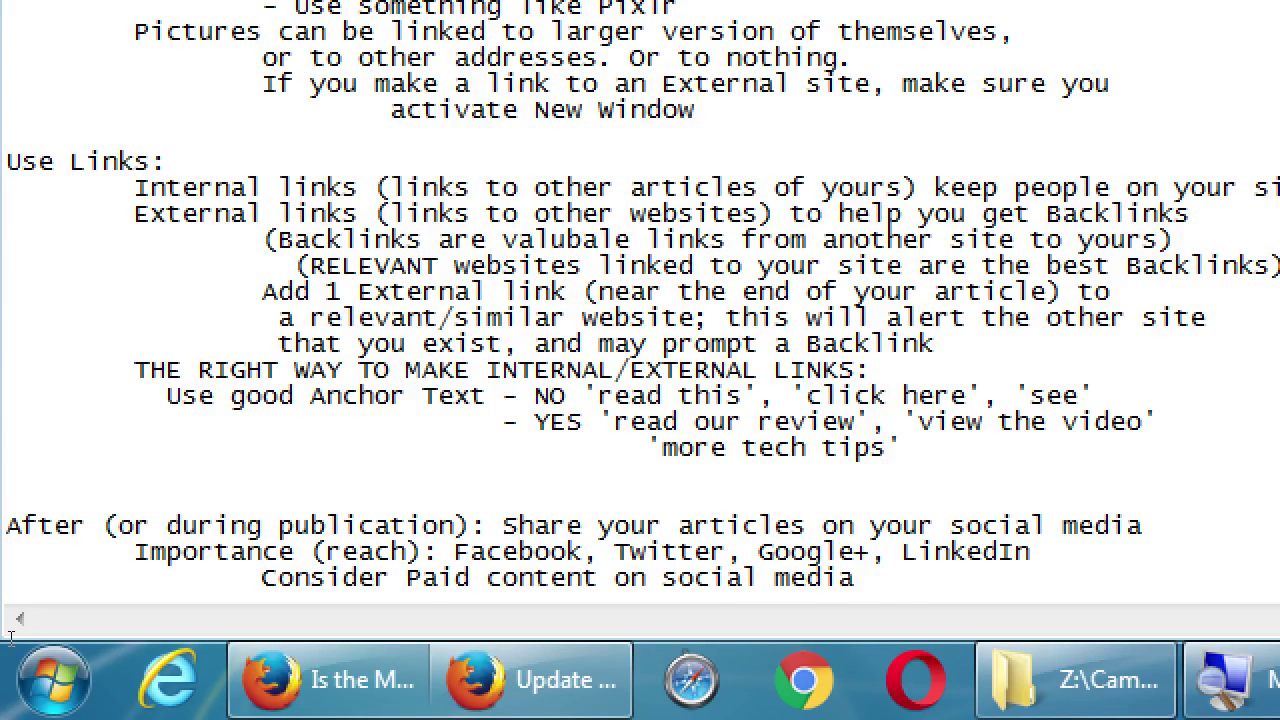
{"action": "type", "text": " to reach more"}
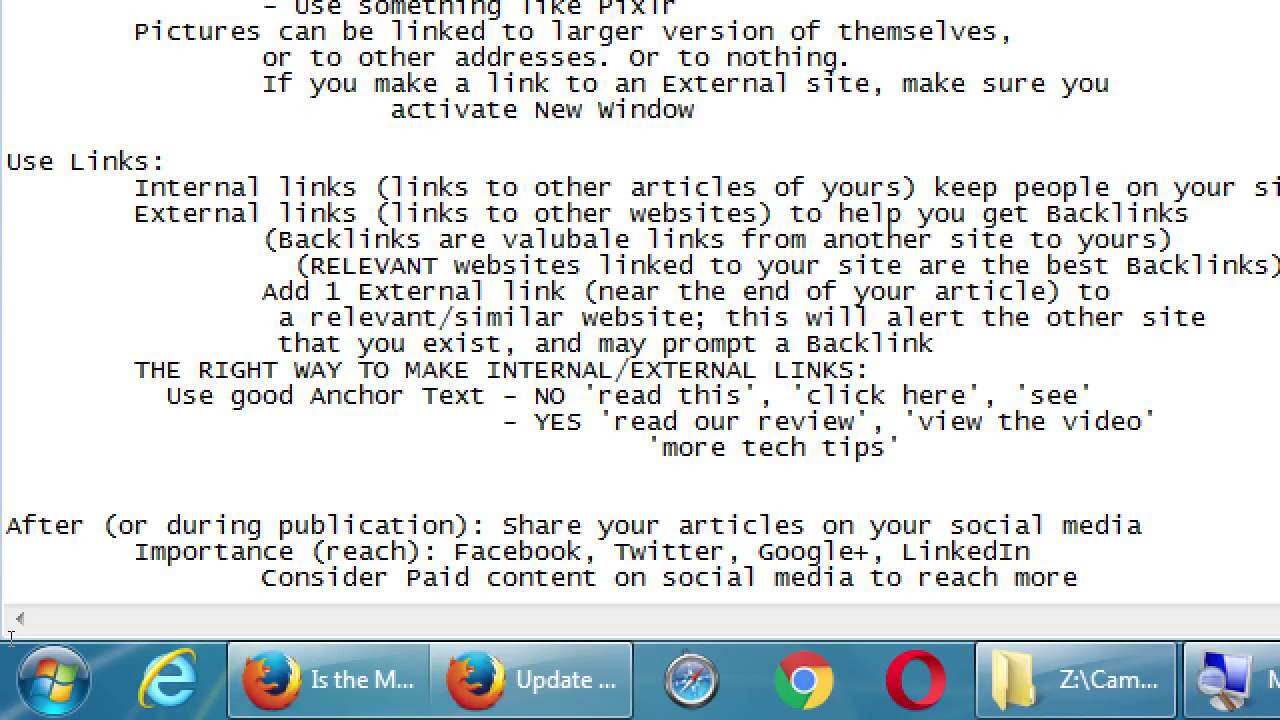
{"action": "type", "text": " people"}
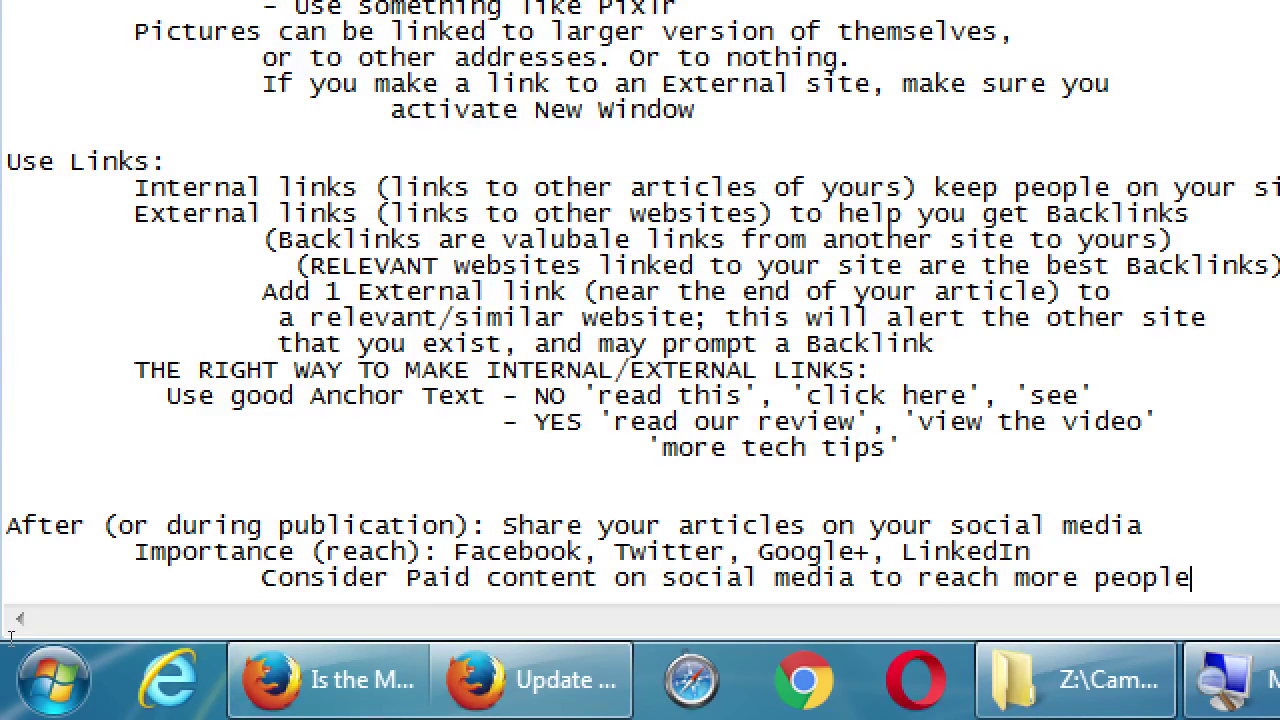
Beneath it, add Impressions and Conversions lines defined as 'People saw your content' and 'People interacted with your content'.
{"action": "key", "text": "Return"}
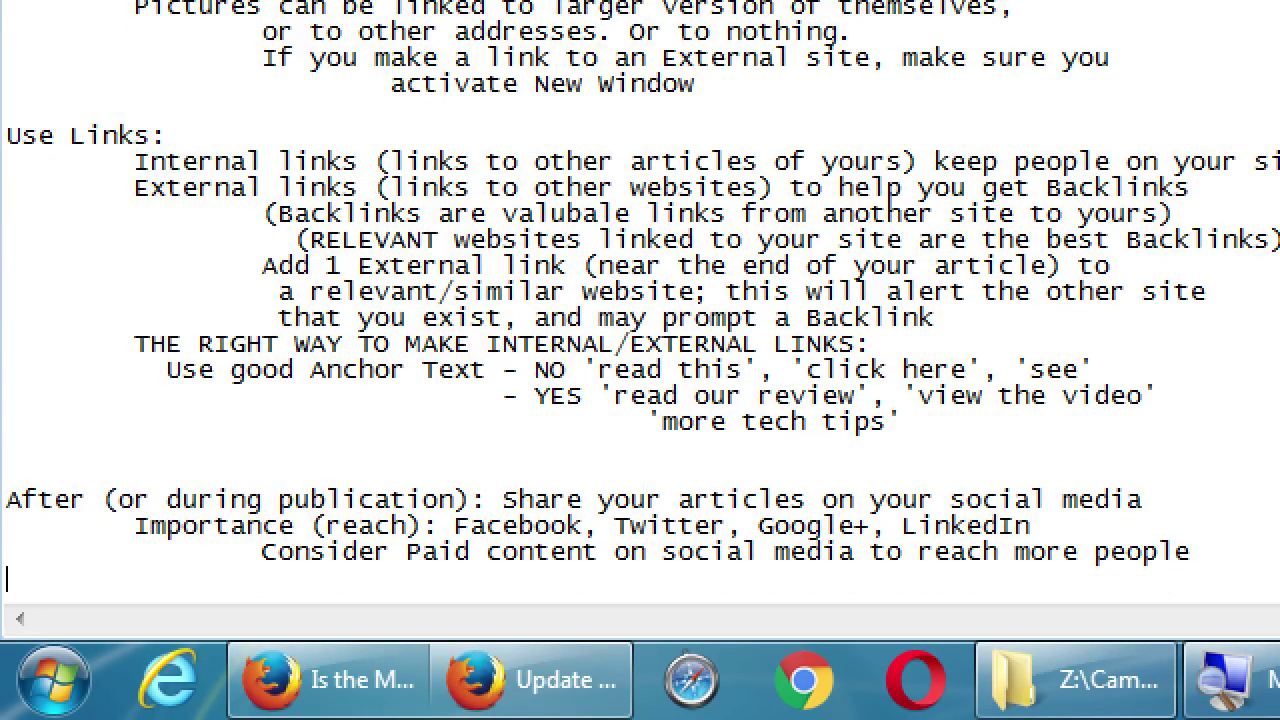
{"action": "key", "text": "Tab"}
{"action": "key", "text": "Tab"}
{"action": "type", "text": "Impriess"}
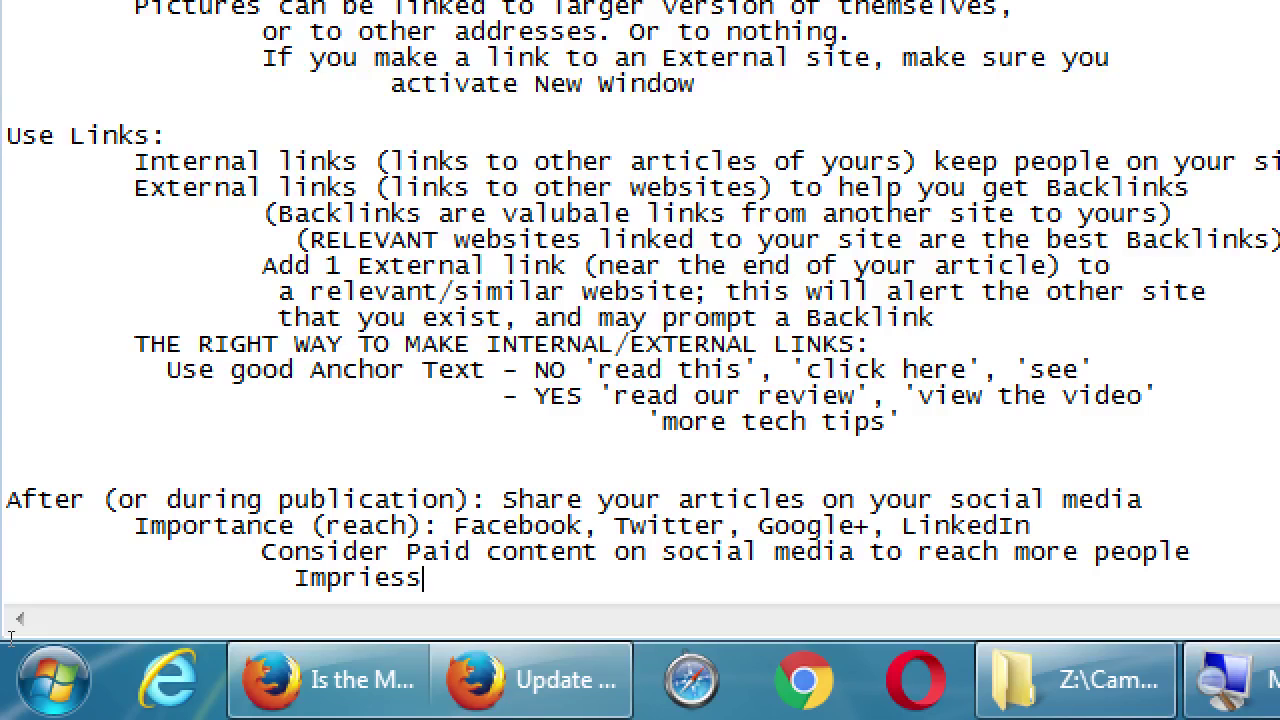
{"action": "key", "text": "BackSpace"}
{"action": "key", "text": "BackSpace"}
{"action": "key", "text": "BackSpace"}
{"action": "key", "text": "BackSpace"}
{"action": "type", "text": "essions"}
{"action": "key", "text": "Return"}
{"action": "key", "text": "Tab"}
{"action": "key", "text": "Tab"}
{"action": "key", "text": "Tab"}
{"action": "key", "text": "BackSpace"}
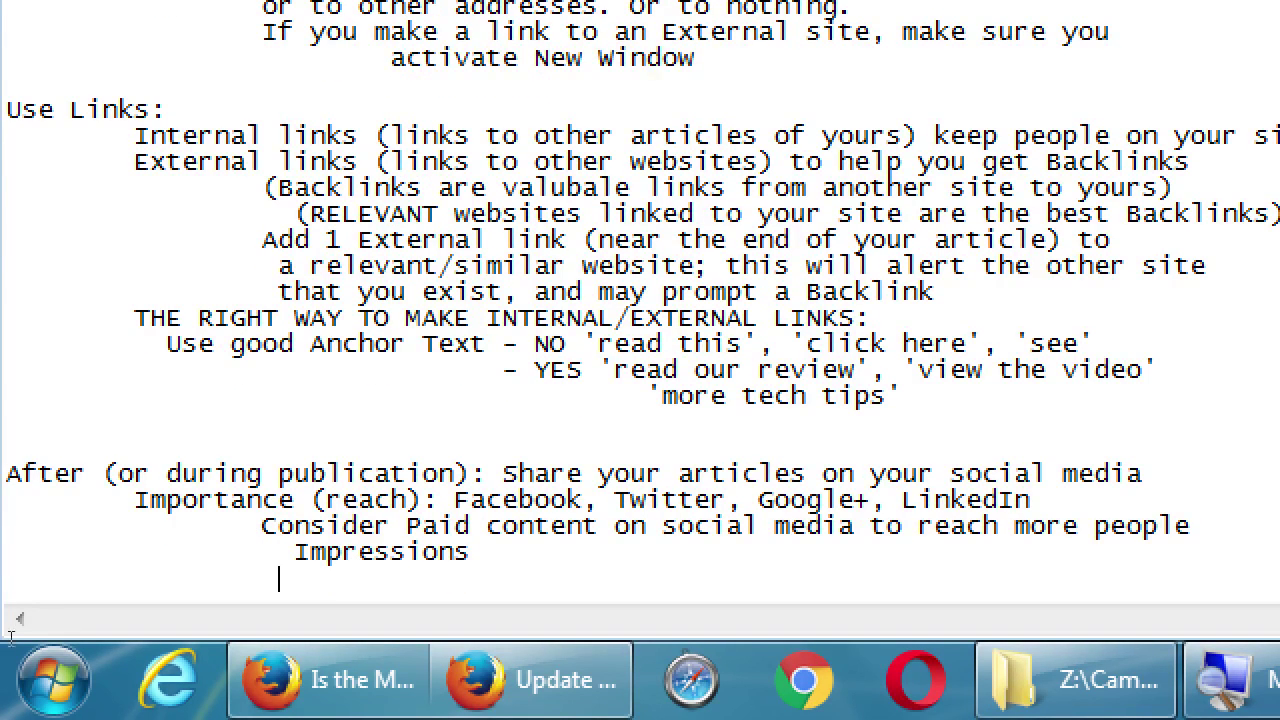
{"action": "type", "text": "Conversions"}
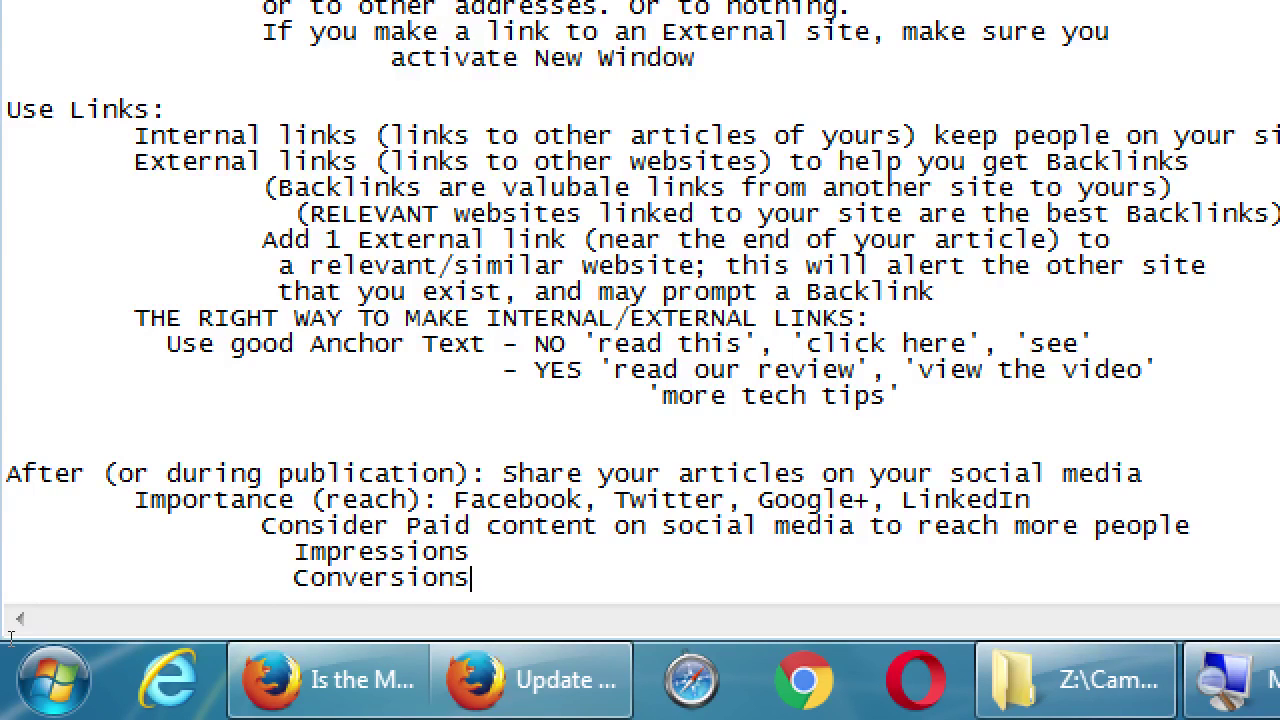
{"action": "type", "text": " - People saw y"}
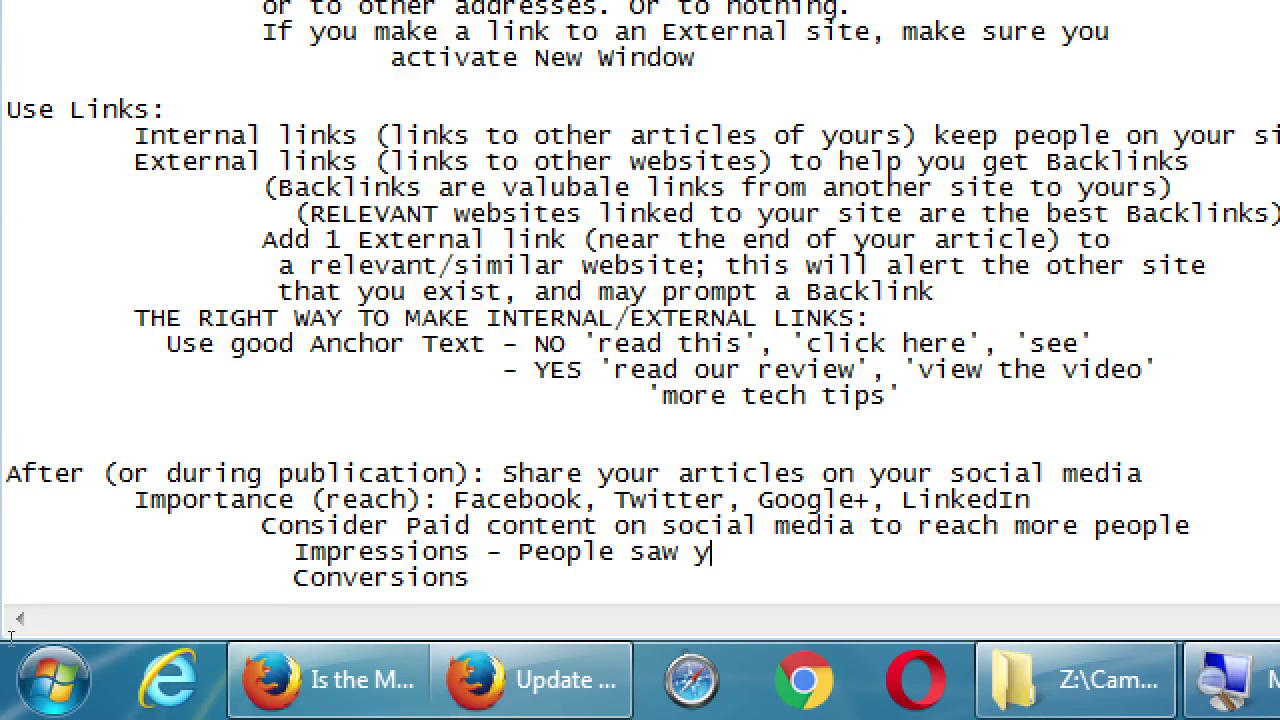
{"action": "type", "text": "our content"}
{"action": "key", "text": "Down"}
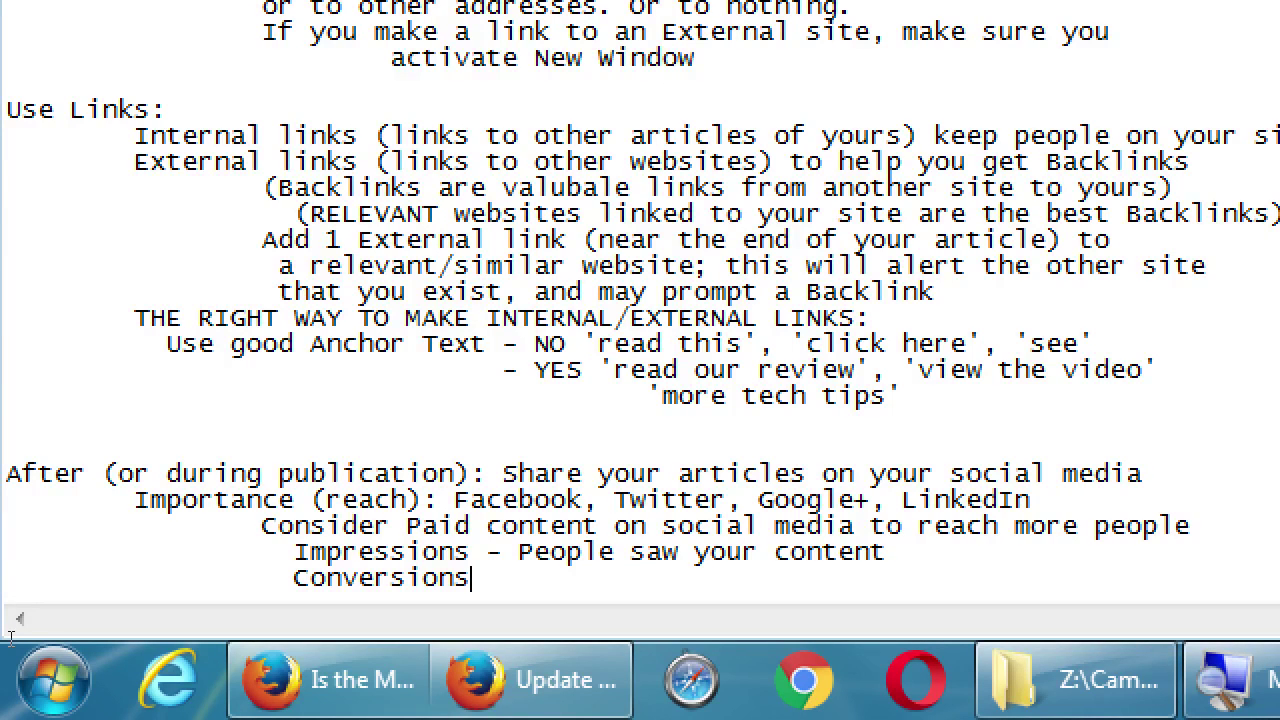
{"action": "type", "text": "- People interac"}
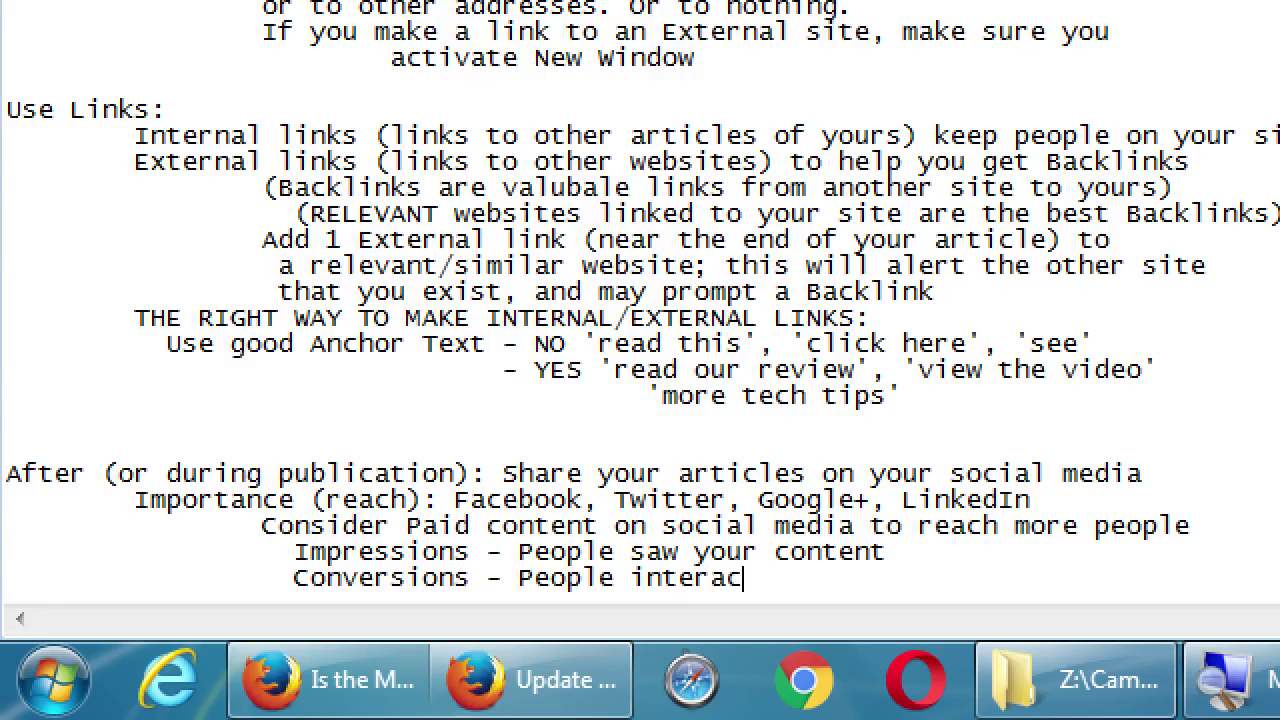
{"action": "type", "text": "ted with your"}
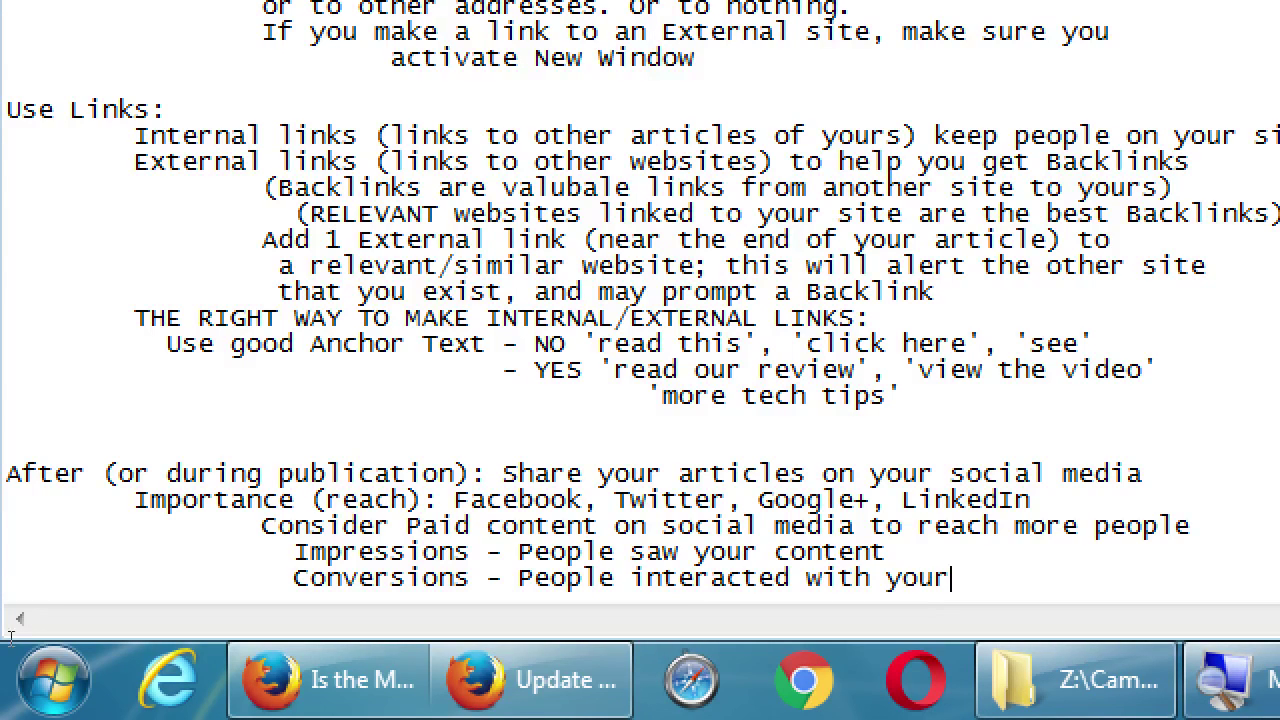
{"action": "type", "text": " cont"}
{"action": "key", "text": "BackSpace"}
{"action": "type", "text": "ntent"}
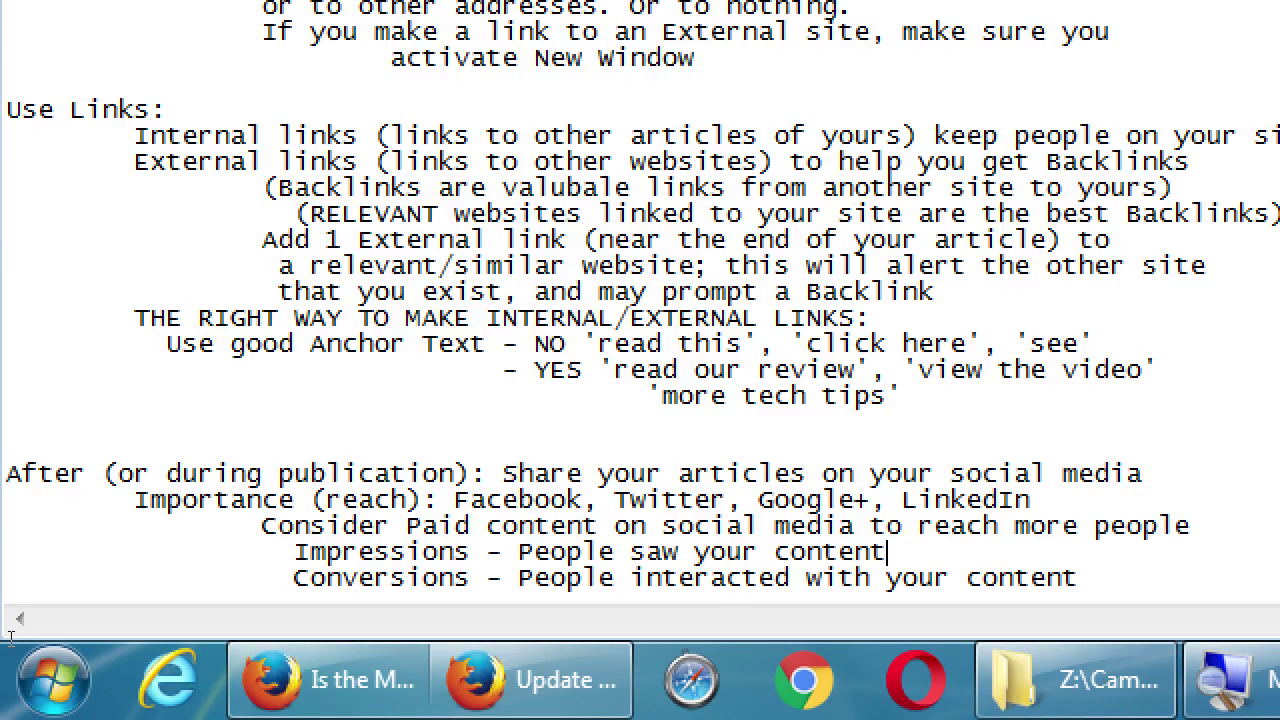
{"action": "key", "text": "Left"}
{"action": "key", "text": "Left"}
{"action": "key", "text": "Left"}
{"action": "key", "text": "Left"}
{"action": "key", "text": "Left"}
{"action": "key", "text": "Left"}
{"action": "key", "text": "Left"}
{"action": "key", "text": "Left"}
{"action": "key", "text": "Left"}
{"action": "key", "text": "Left"}
{"action": "key", "text": "Left"}
{"action": "key", "text": "Left"}
{"action": "key", "text": "Left"}
{"action": "key", "text": "BackSpace"}
{"action": "type", "text": "w"}
{"action": "key", "text": "super+minus"}
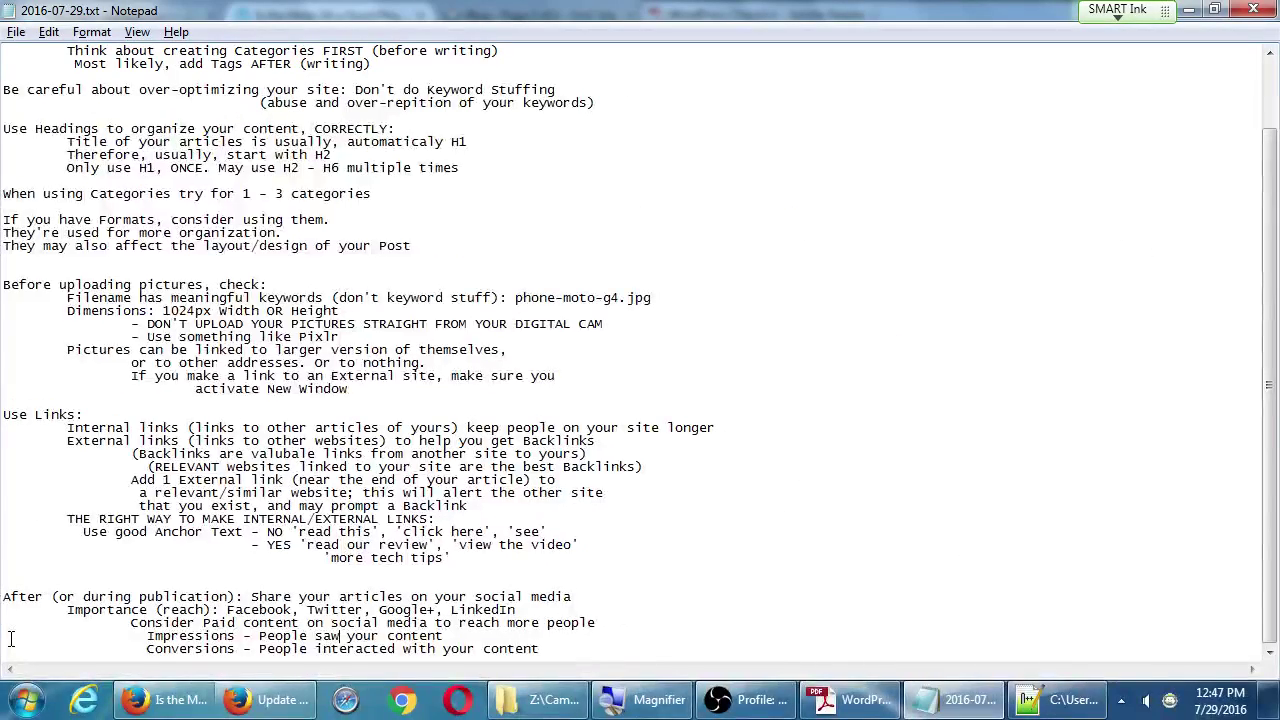
Show the WordPress Checklist PDF at page 2's Promoting section.
{"action": "left_click", "coordinate": [835, 700]}
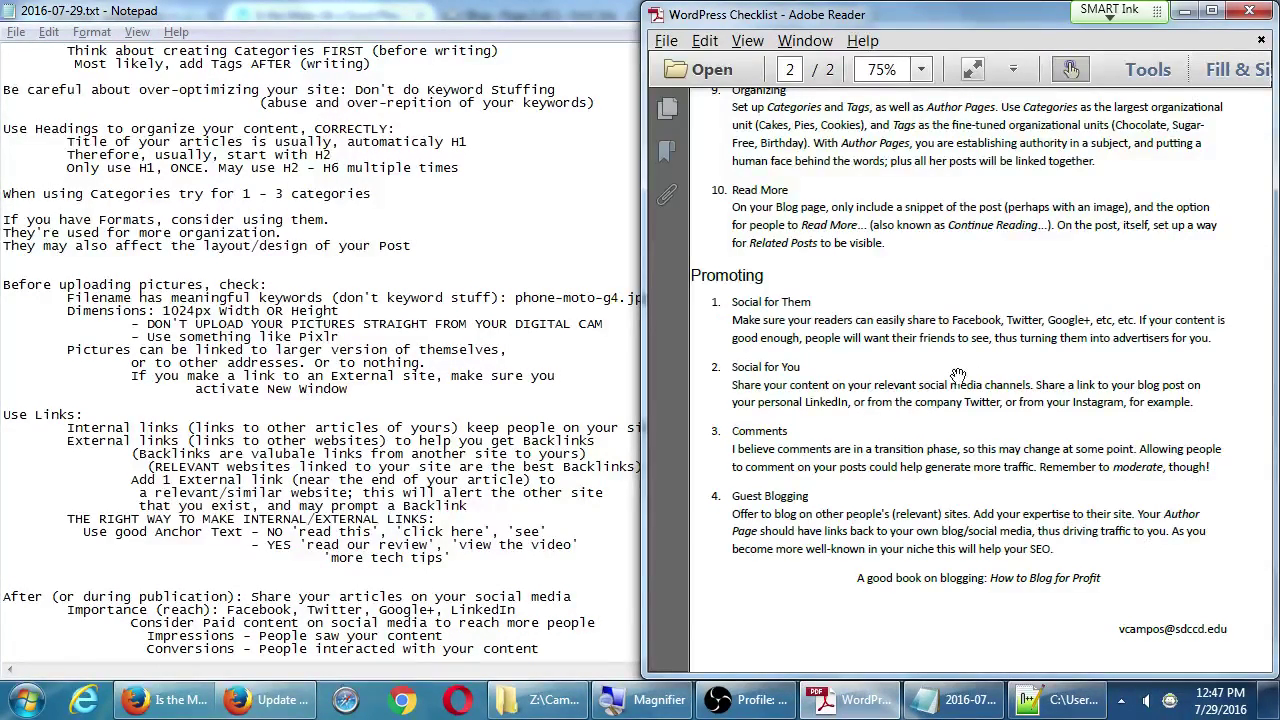
{"action": "mouse_move", "coordinate": [768, 390]}
{"action": "left_mouse_down"}
{"action": "mouse_move", "coordinate": [800, 430]}
{"action": "mouse_move", "coordinate": [760, 410]}
{"action": "left_mouse_up"}
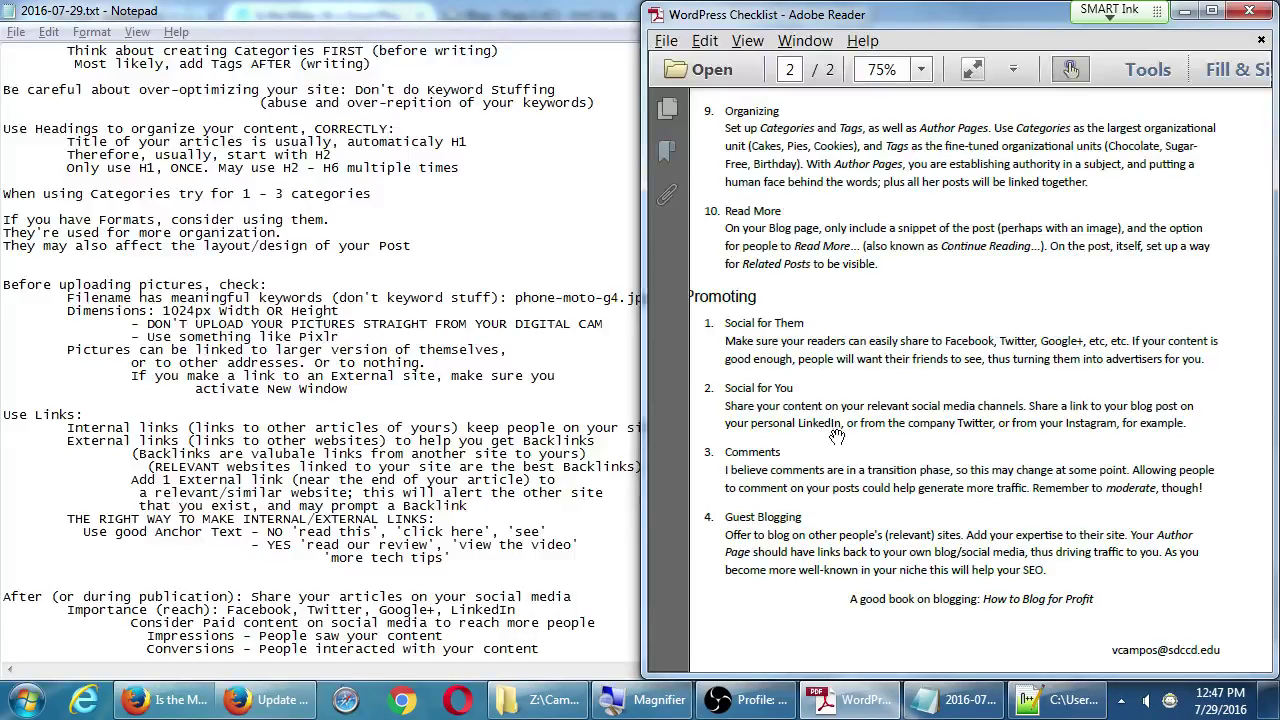
{"action": "scroll", "coordinate": [778, 360], "scroll_direction": "up", "scroll_amount": 1}
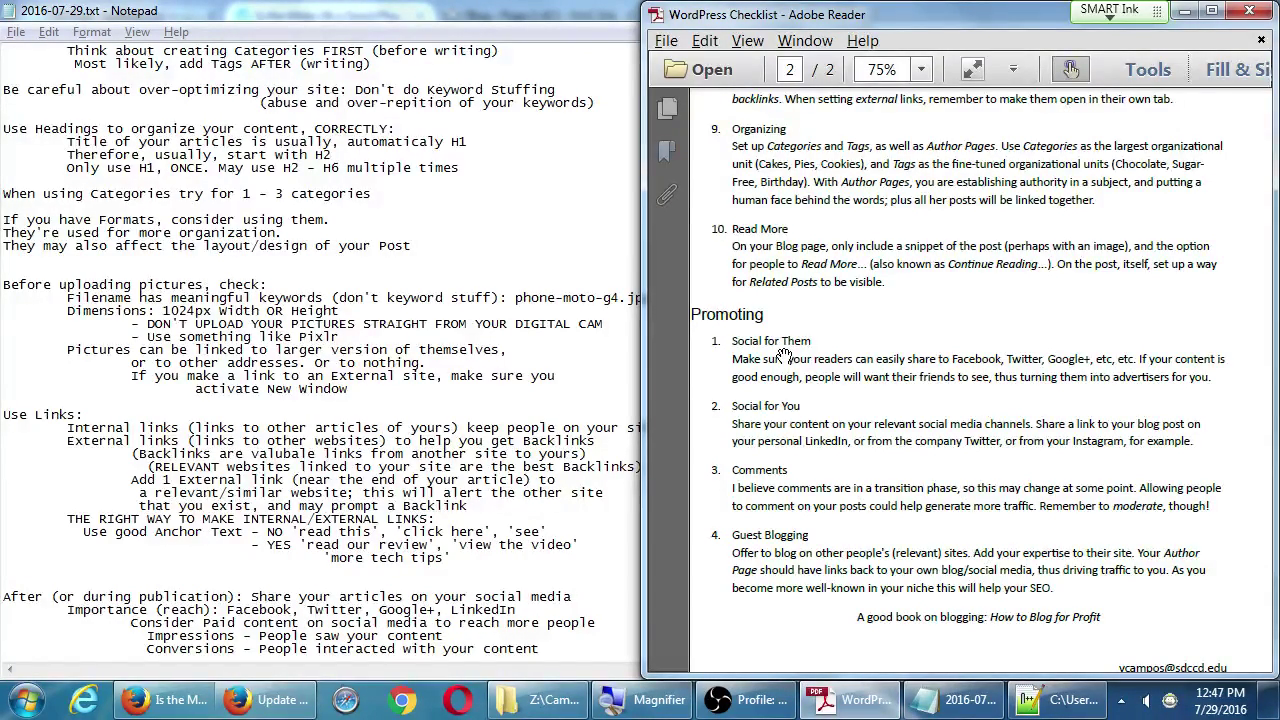
Scroll the published Moto G4 post down to its 'Share this' buttons.
{"action": "left_click", "coordinate": [186, 697]}
{"action": "left_click", "coordinate": [147, 565]}
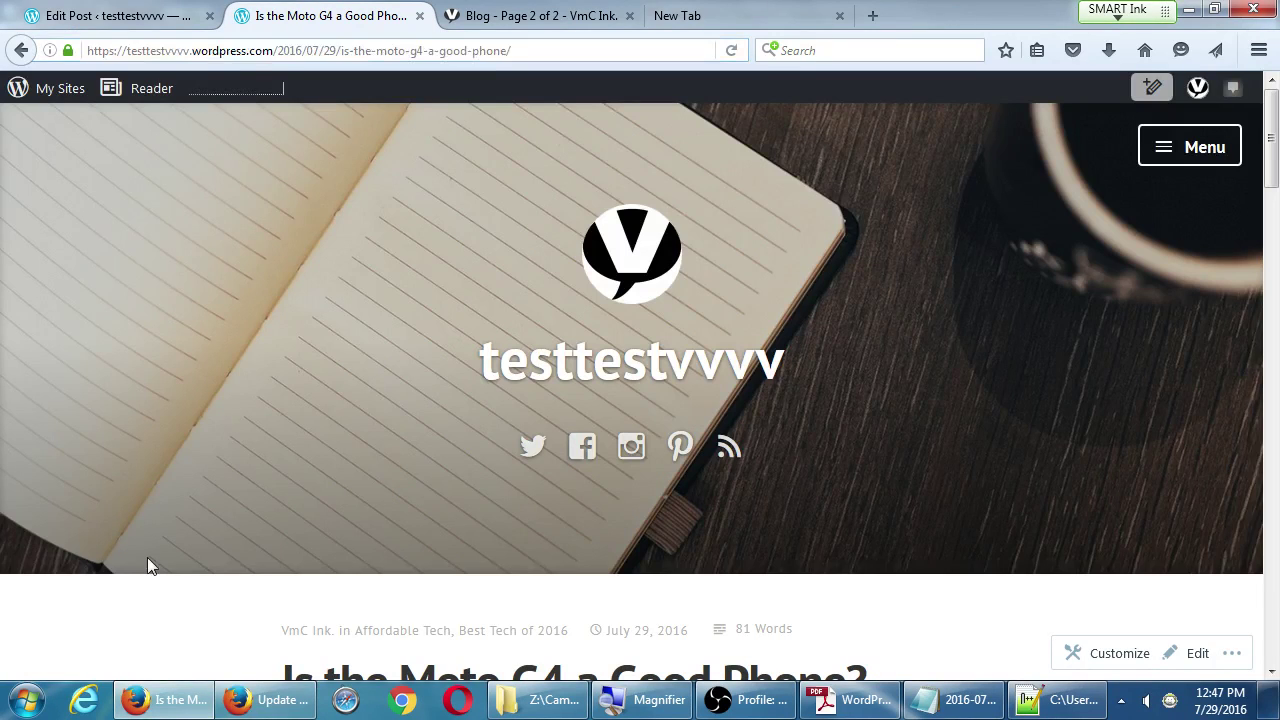
{"action": "scroll", "coordinate": [160, 480], "scroll_direction": "down", "scroll_amount": 20}
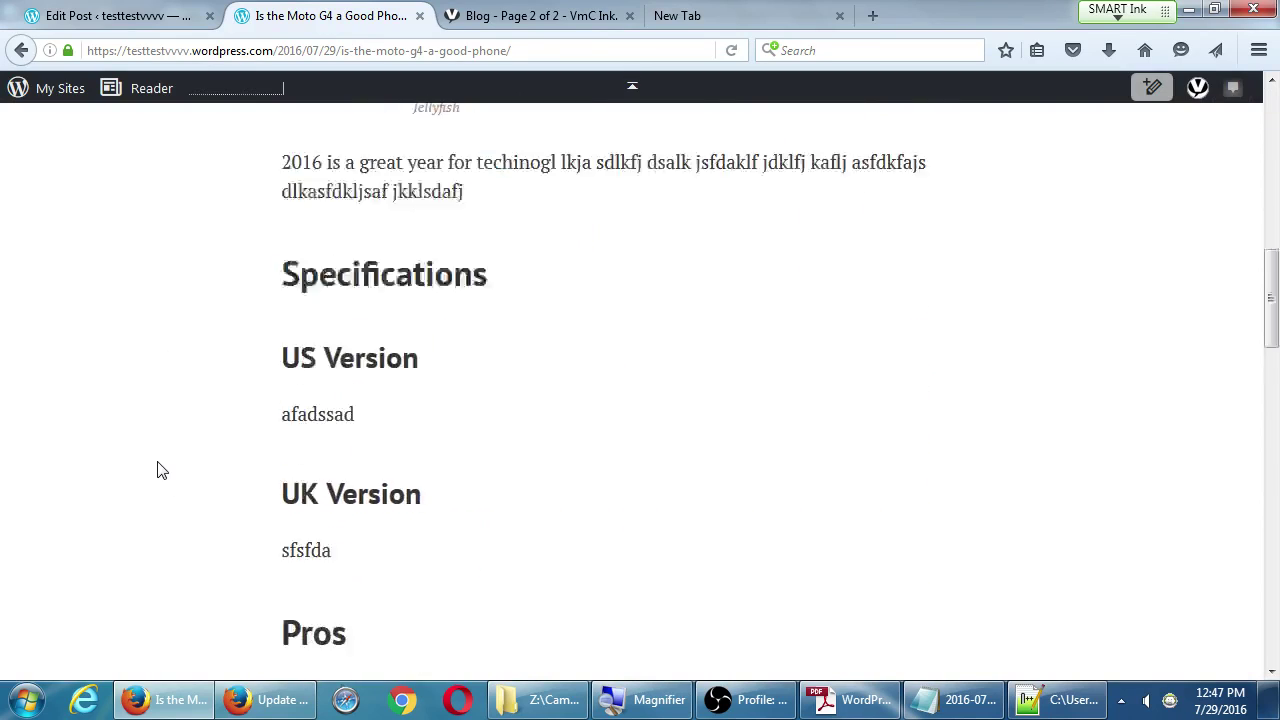
{"action": "scroll", "coordinate": [157, 460], "scroll_direction": "down", "scroll_amount": 4}
{"action": "scroll", "coordinate": [157, 460], "scroll_direction": "up", "scroll_amount": 15}
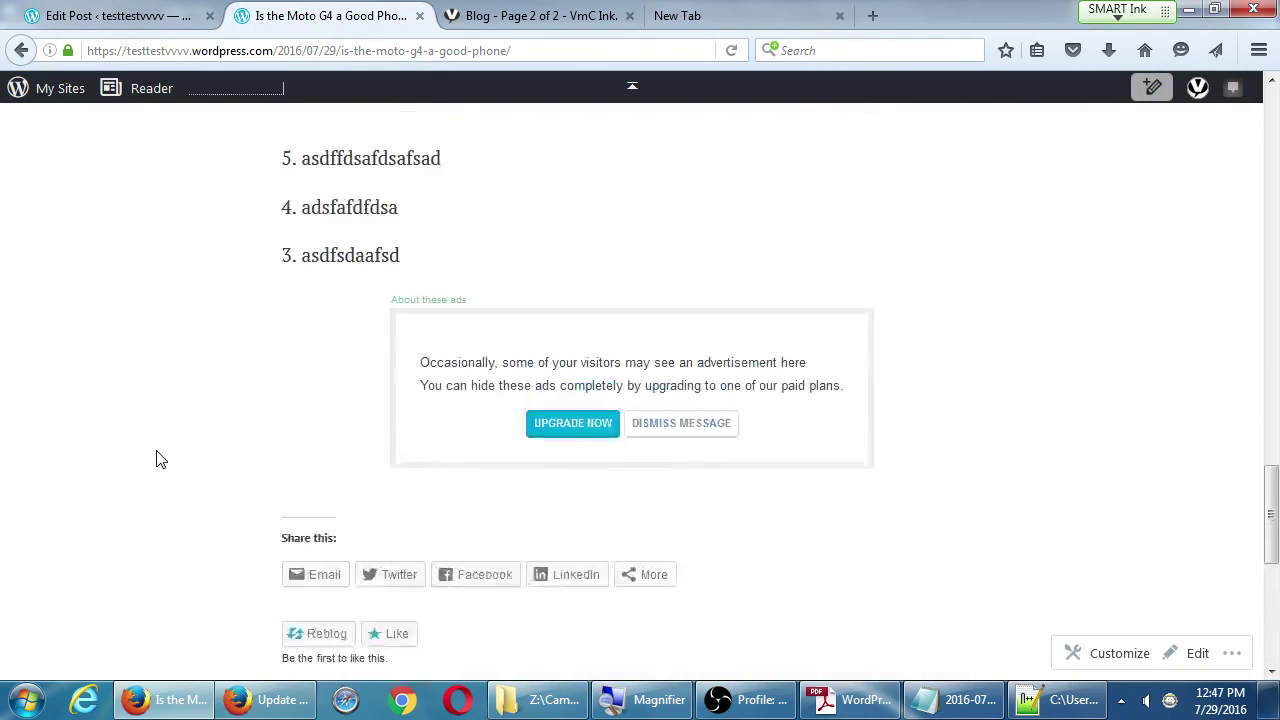
{"action": "scroll", "coordinate": [157, 460], "scroll_direction": "up", "scroll_amount": 4}
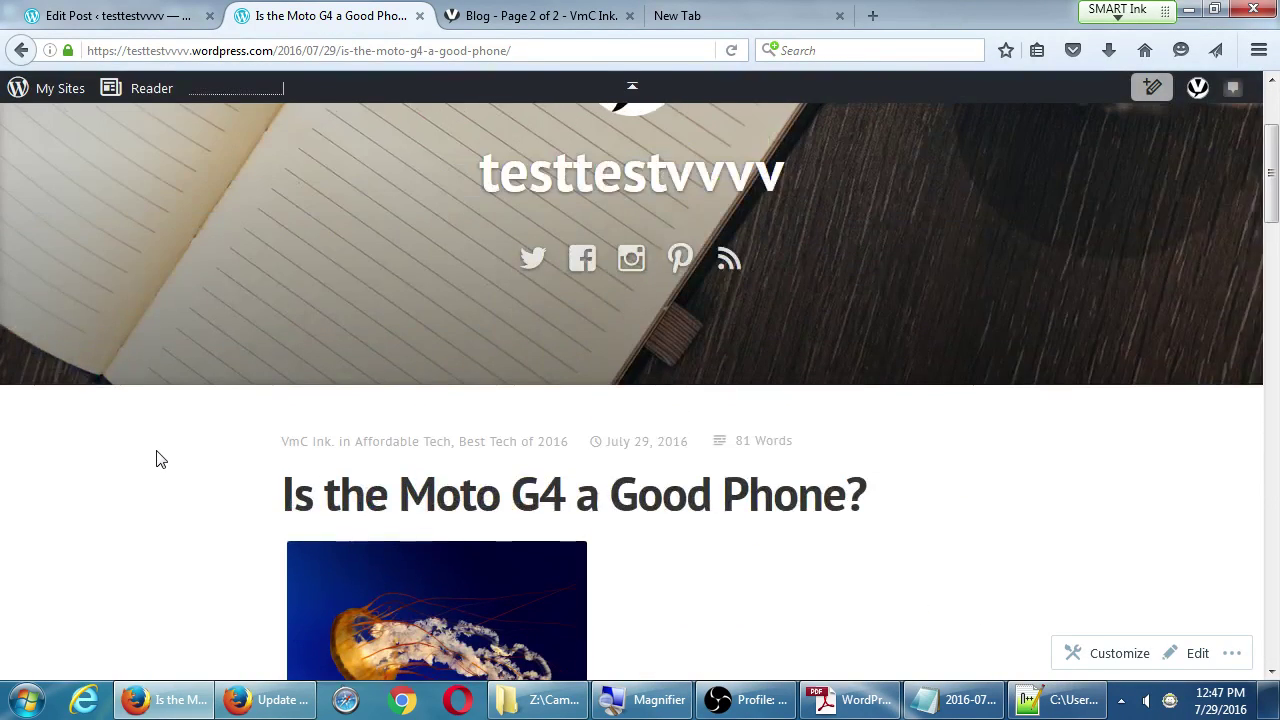
{"action": "scroll", "coordinate": [157, 460], "scroll_direction": "down", "scroll_amount": 8}
{"action": "scroll", "coordinate": [157, 460], "scroll_direction": "down", "scroll_amount": 10}
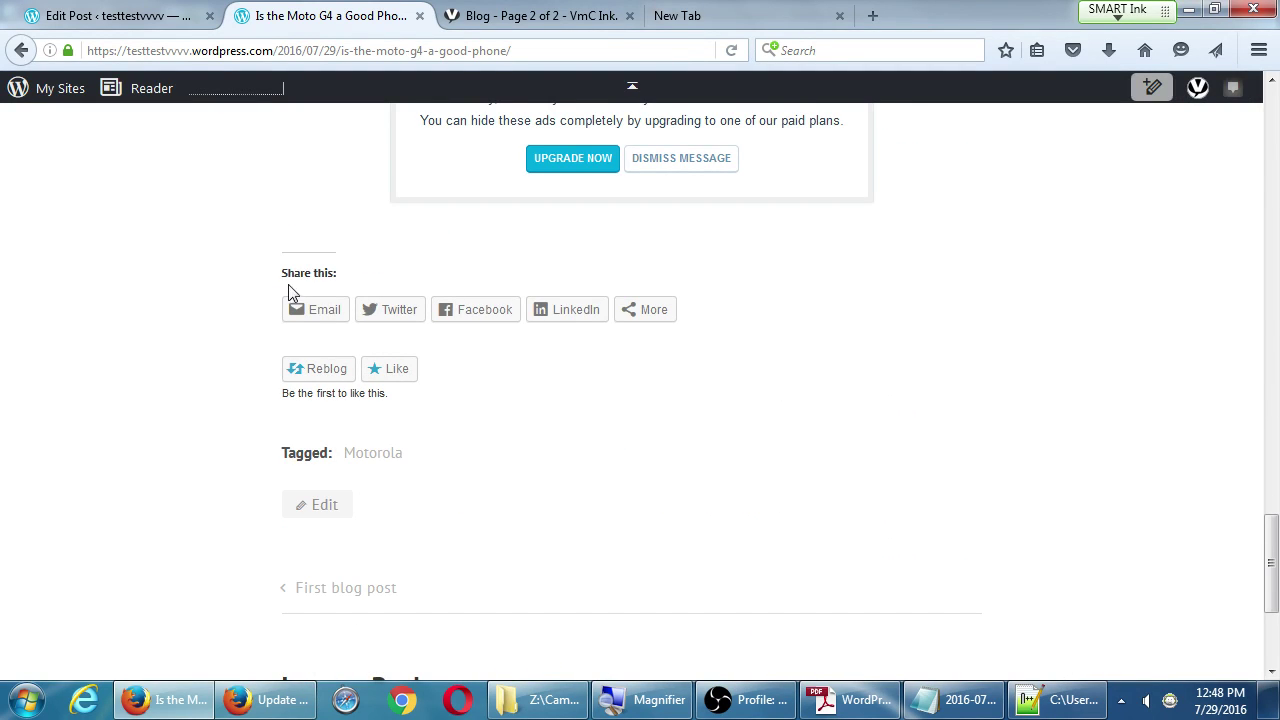
{"action": "left_click_drag", "start_coordinate": [289, 272], "coordinate": [342, 283]}
{"action": "left_click", "coordinate": [357, 283]}
Open the Email share form and cancel it without sending.
{"action": "left_click", "coordinate": [340, 318]}
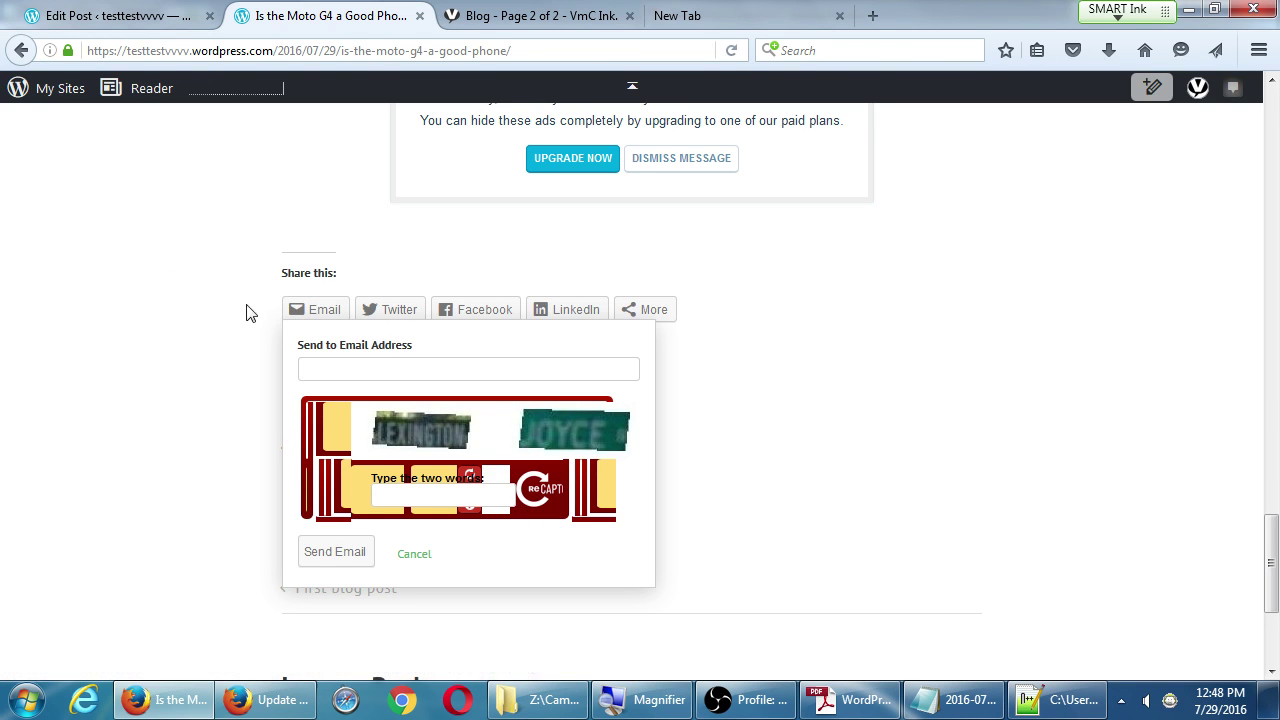
{"action": "left_click", "coordinate": [413, 556]}
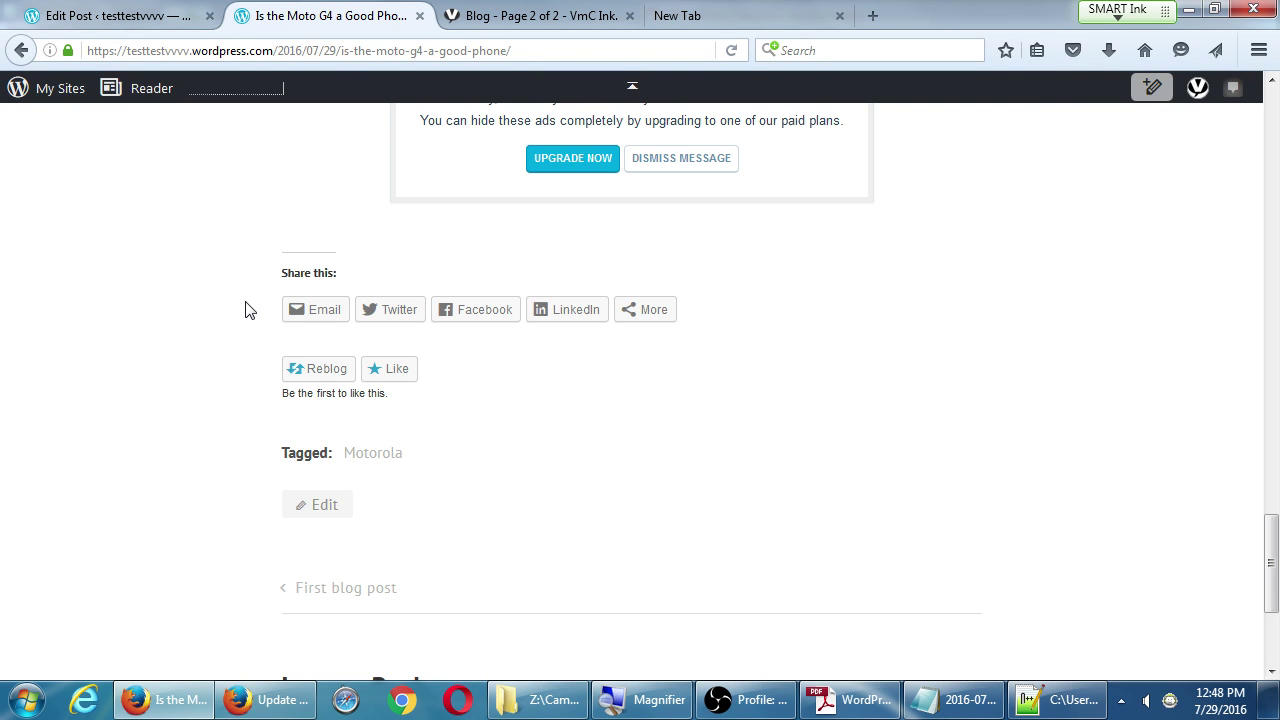
{"action": "left_click", "coordinate": [110, 15]}
Open Settings > Sharing from the admin sidebar, showing Email, Twitter, Facebook and LinkedIn enabled.
{"action": "scroll", "coordinate": [45, 390], "scroll_direction": "down", "scroll_amount": 1}
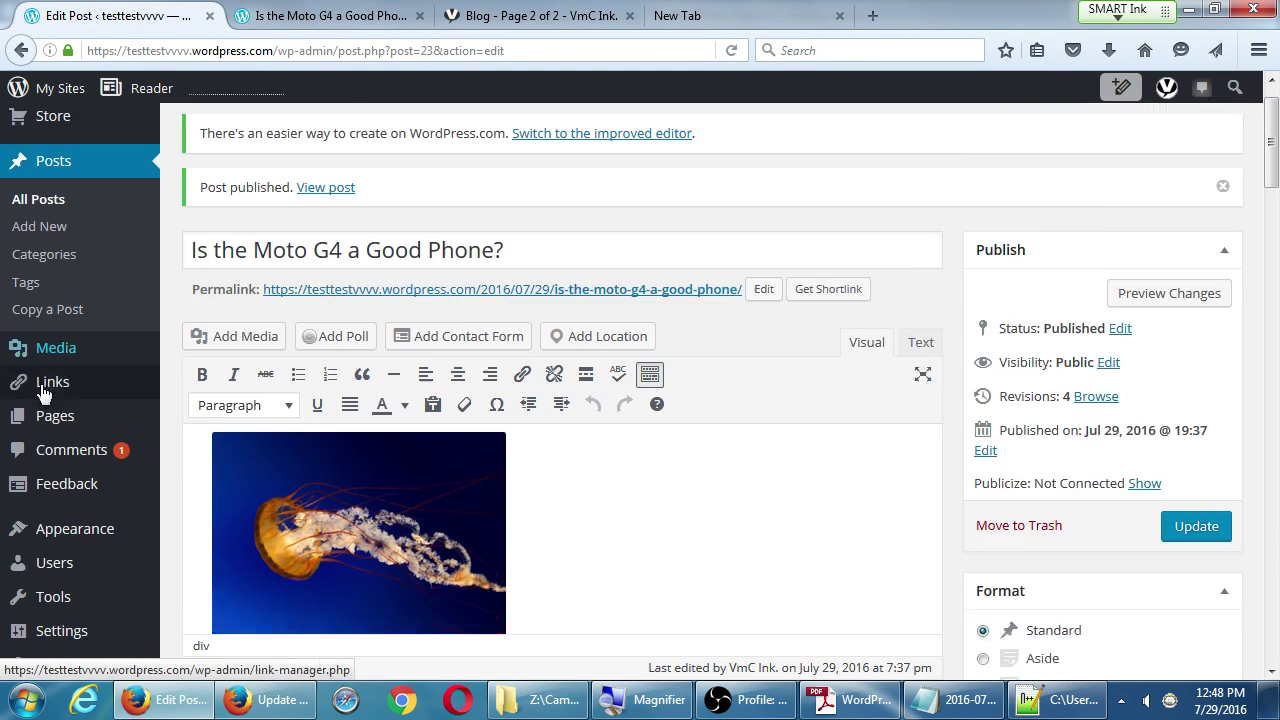
{"action": "scroll", "coordinate": [45, 390], "scroll_direction": "down", "scroll_amount": 3}
{"action": "mouse_move", "coordinate": [72, 628]}
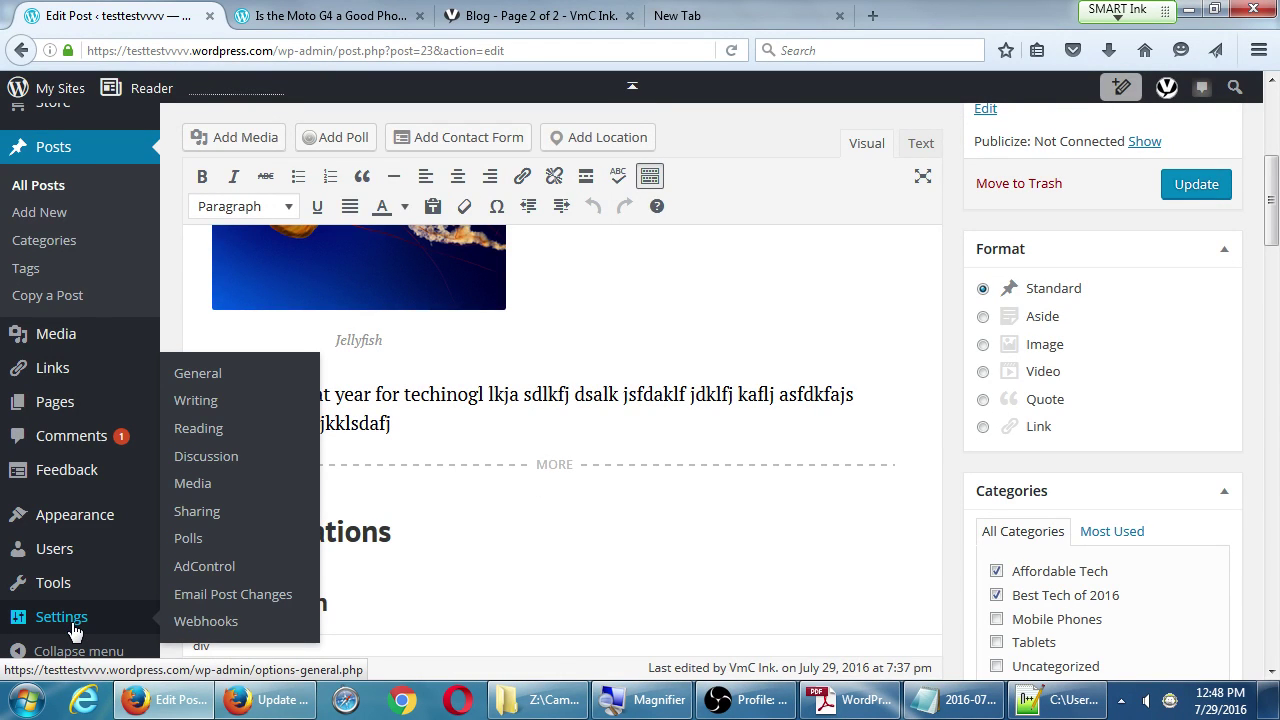
{"action": "left_click", "coordinate": [215, 511]}
{"action": "scroll", "coordinate": [197, 537], "scroll_direction": "down", "scroll_amount": 5}
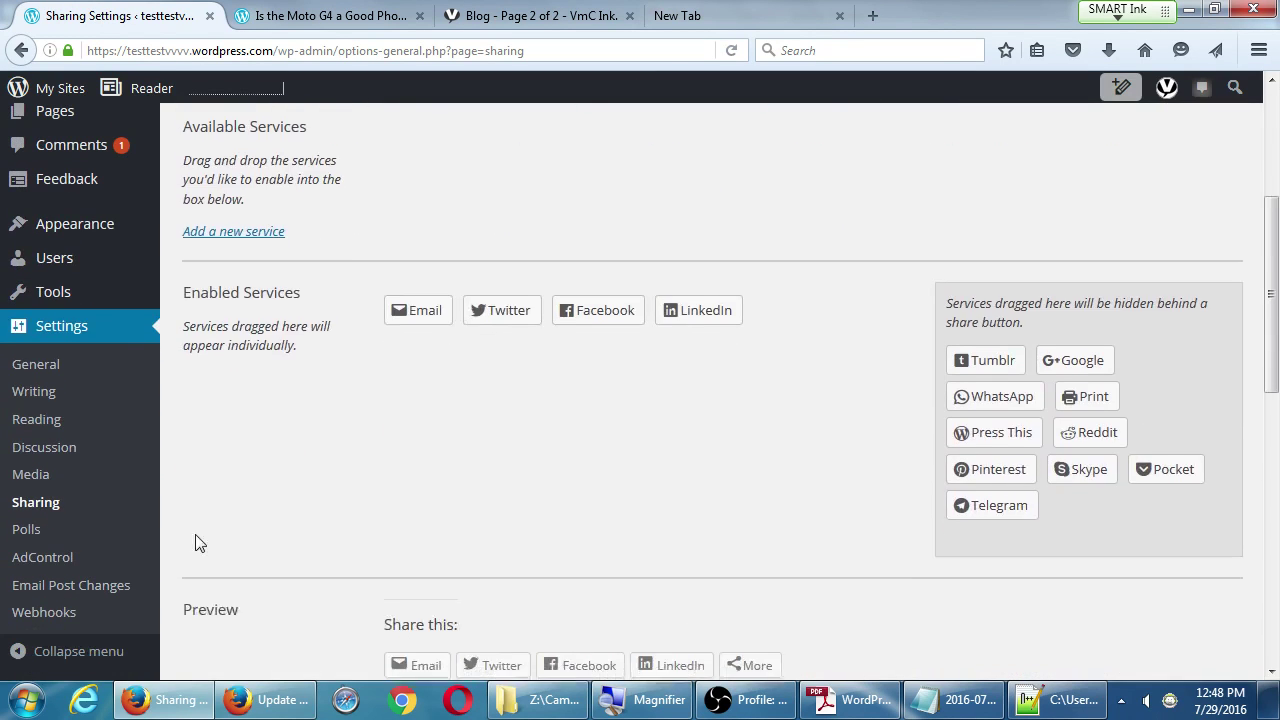
{"action": "left_click", "coordinate": [58, 514]}
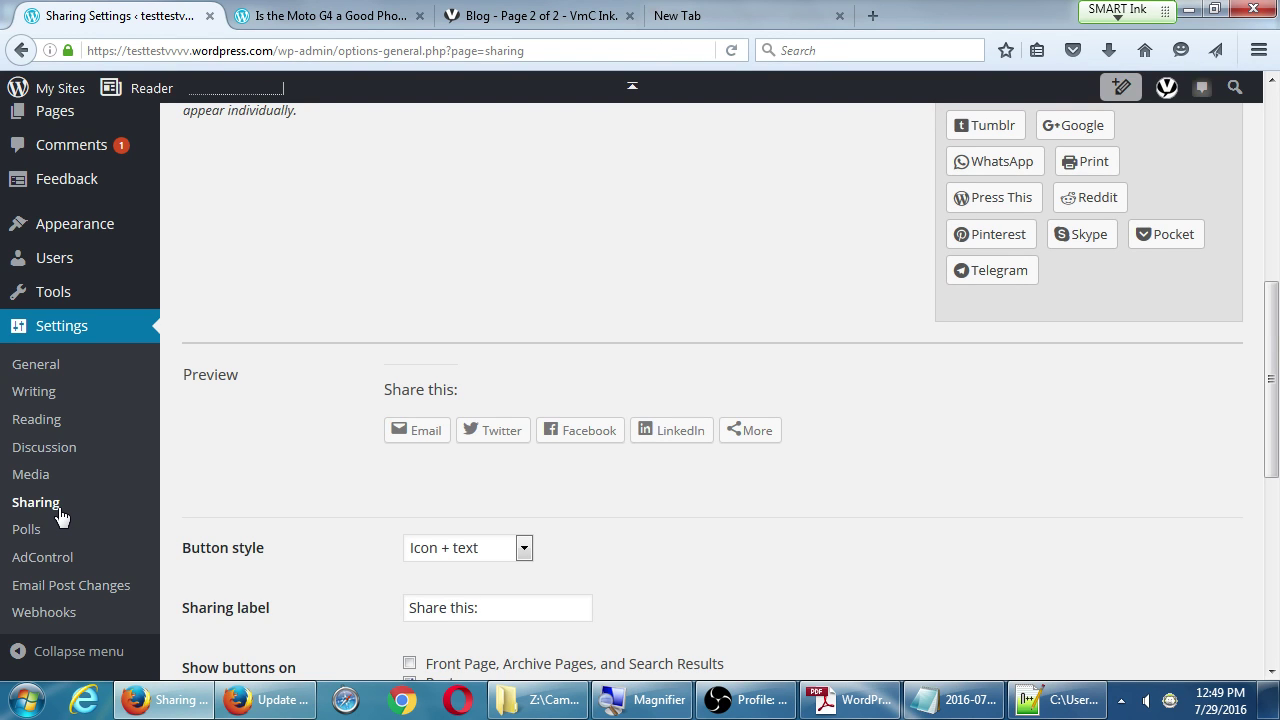
{"action": "scroll", "coordinate": [58, 514], "scroll_direction": "up", "scroll_amount": 5}
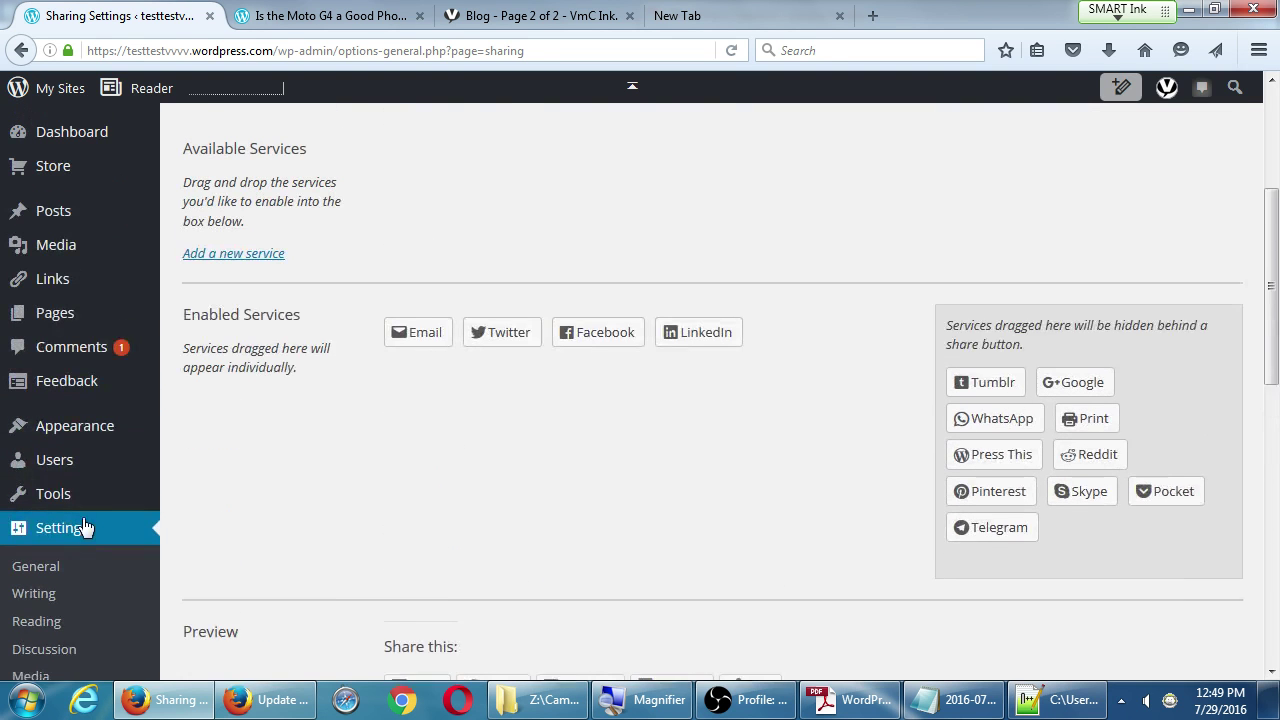
{"action": "scroll", "coordinate": [200, 497], "scroll_direction": "down", "scroll_amount": 4}
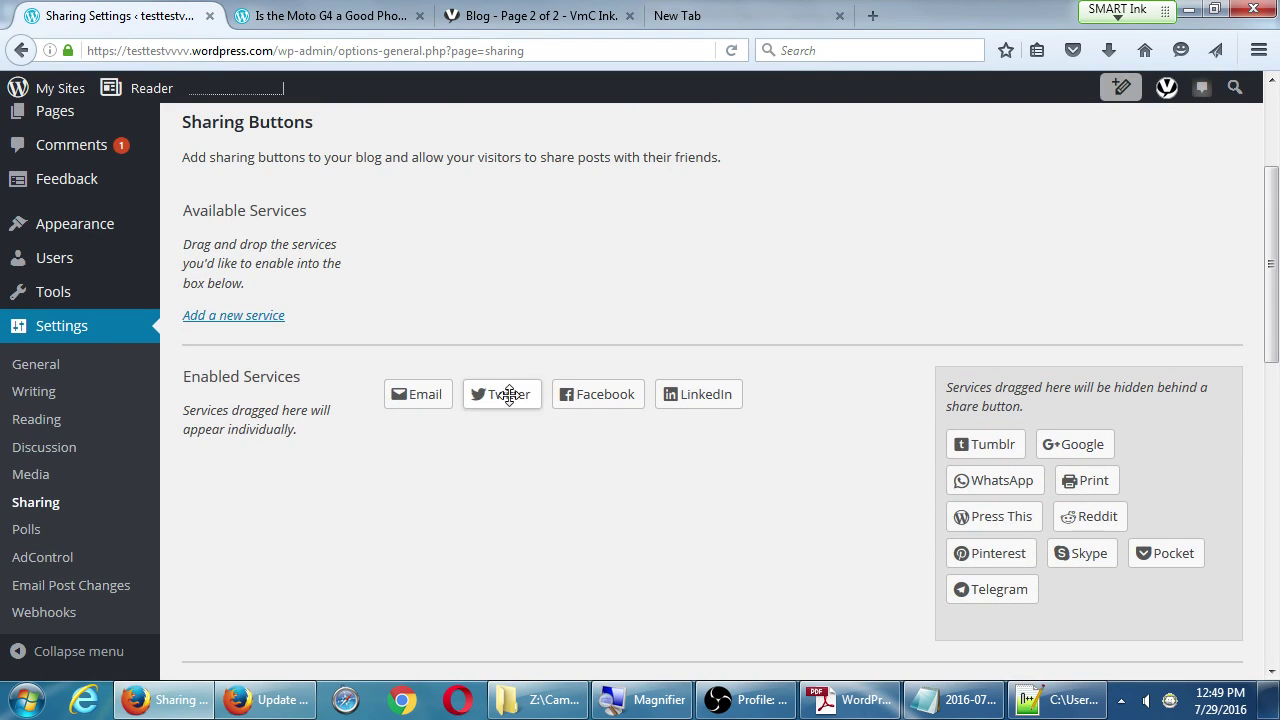
Reorder enabled sharing buttons to Twitter, Email, Facebook, LinkedIn and close the blank New Tab.
{"action": "left_click_drag", "start_coordinate": [511, 394], "coordinate": [424, 392]}
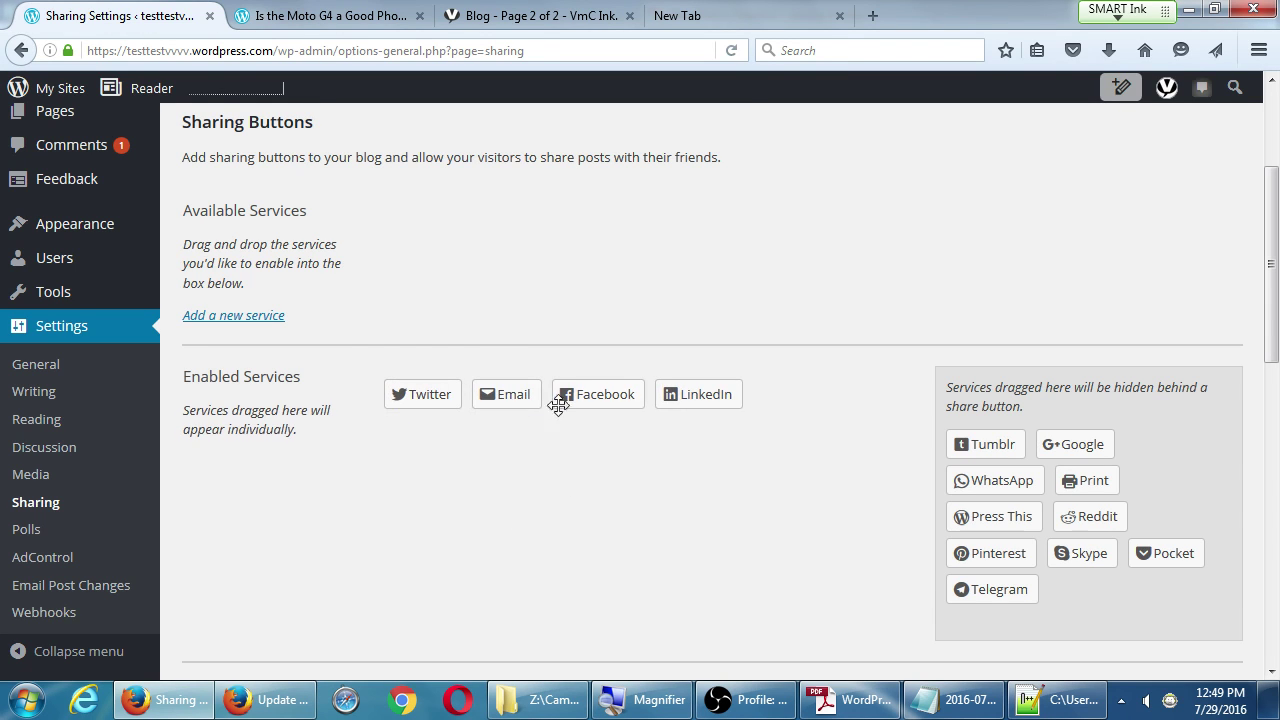
{"action": "scroll", "coordinate": [630, 400], "scroll_direction": "down", "scroll_amount": 2}
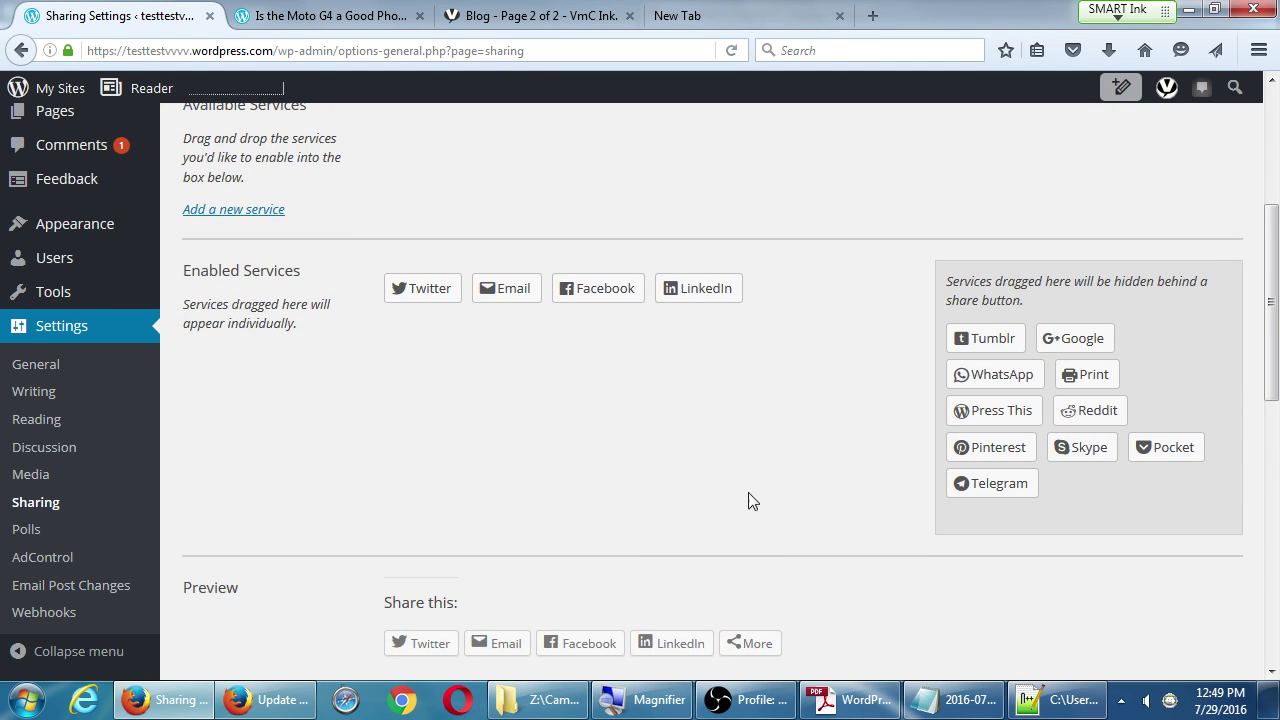
{"action": "scroll", "coordinate": [749, 503], "scroll_direction": "down", "scroll_amount": 4}
{"action": "scroll", "coordinate": [811, 529], "scroll_direction": "down", "scroll_amount": 1}
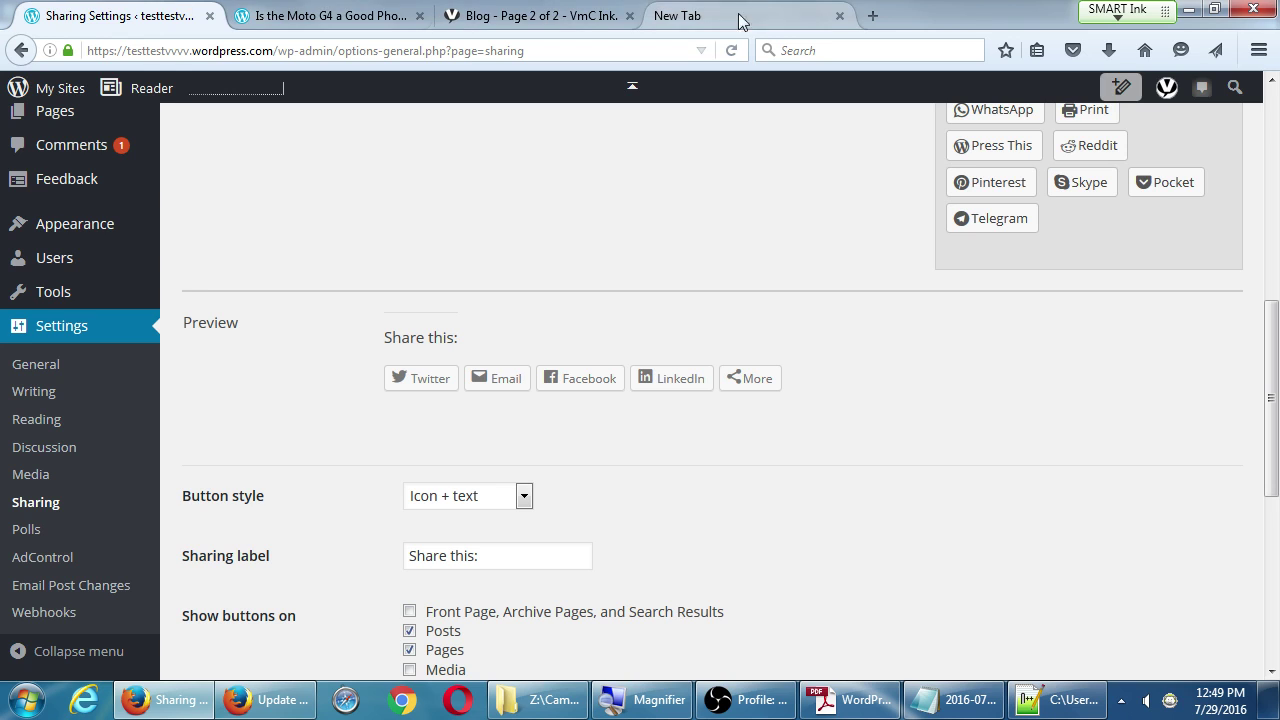
{"action": "left_click", "coordinate": [840, 16]}
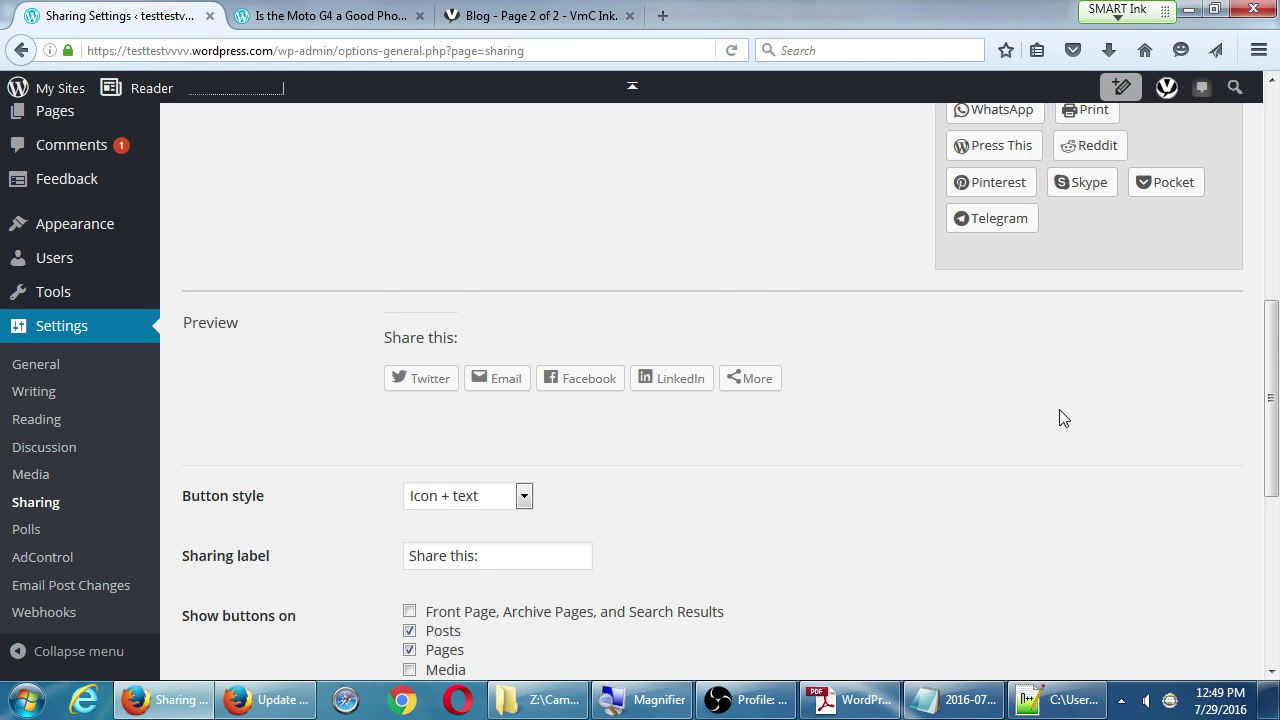
{"action": "scroll", "coordinate": [1062, 420], "scroll_direction": "down", "scroll_amount": 4}
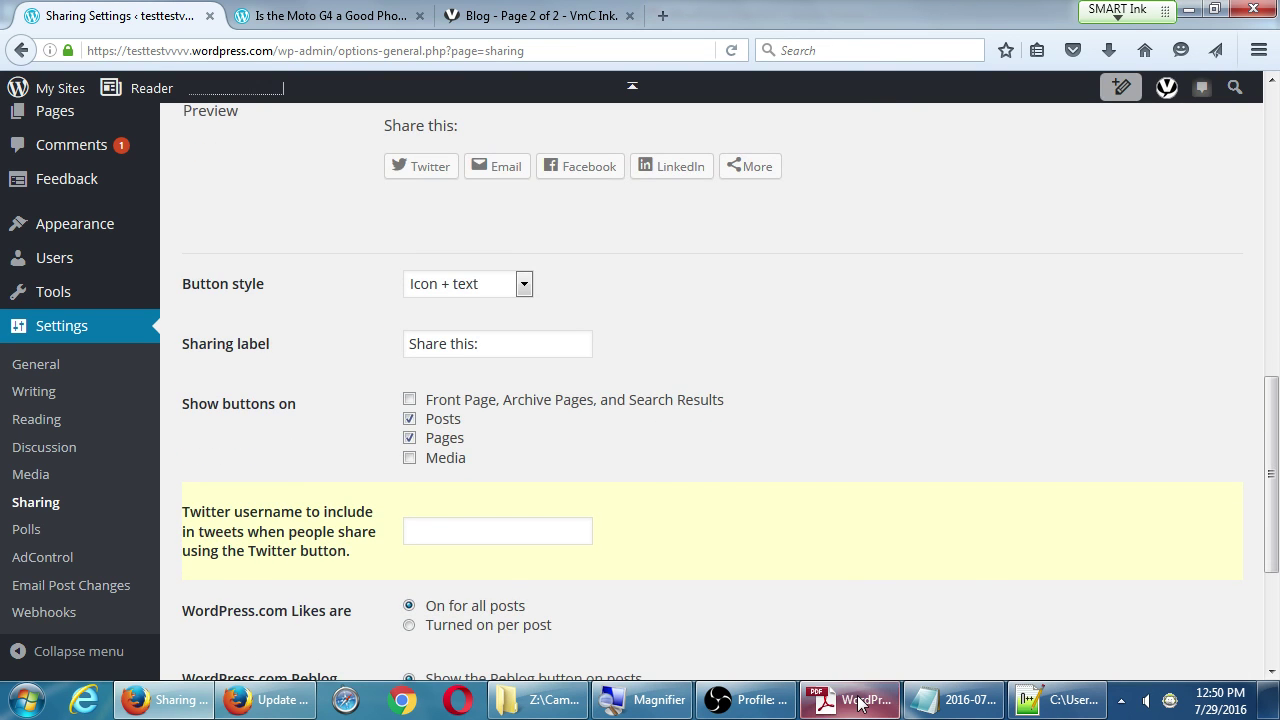
{"action": "left_click", "coordinate": [860, 703]}
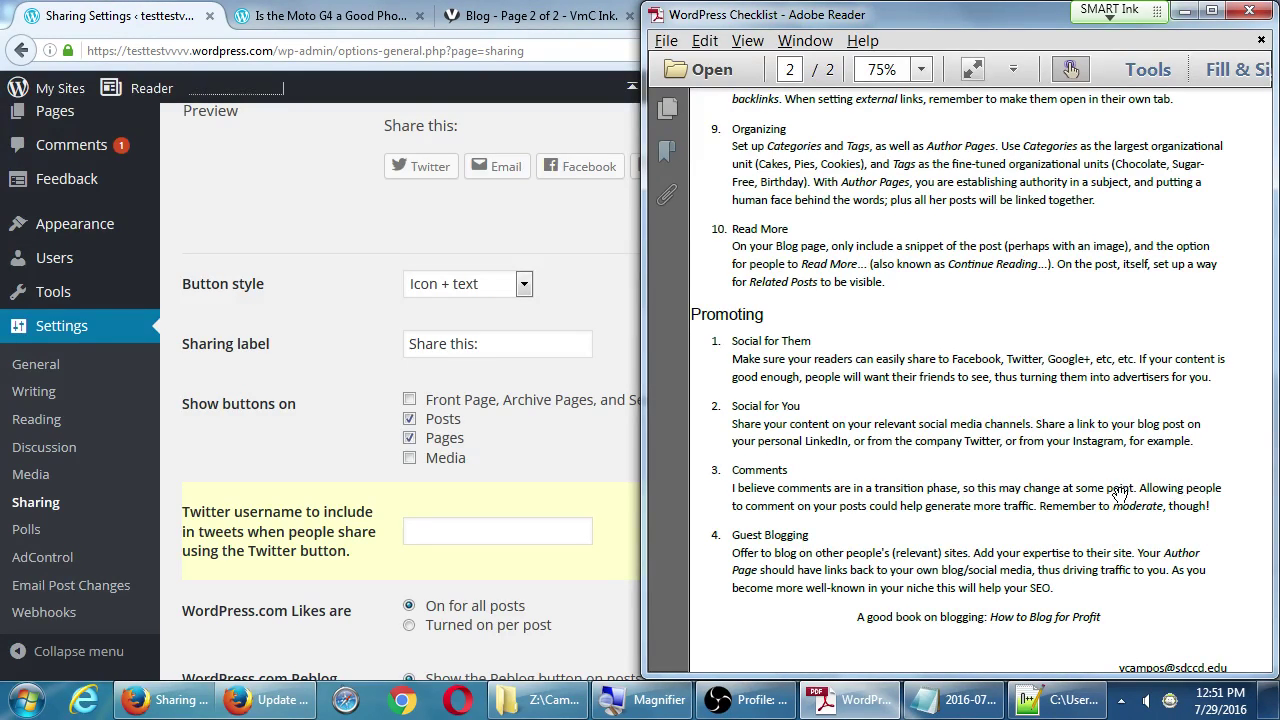
{"action": "left_click", "coordinate": [322, 237]}
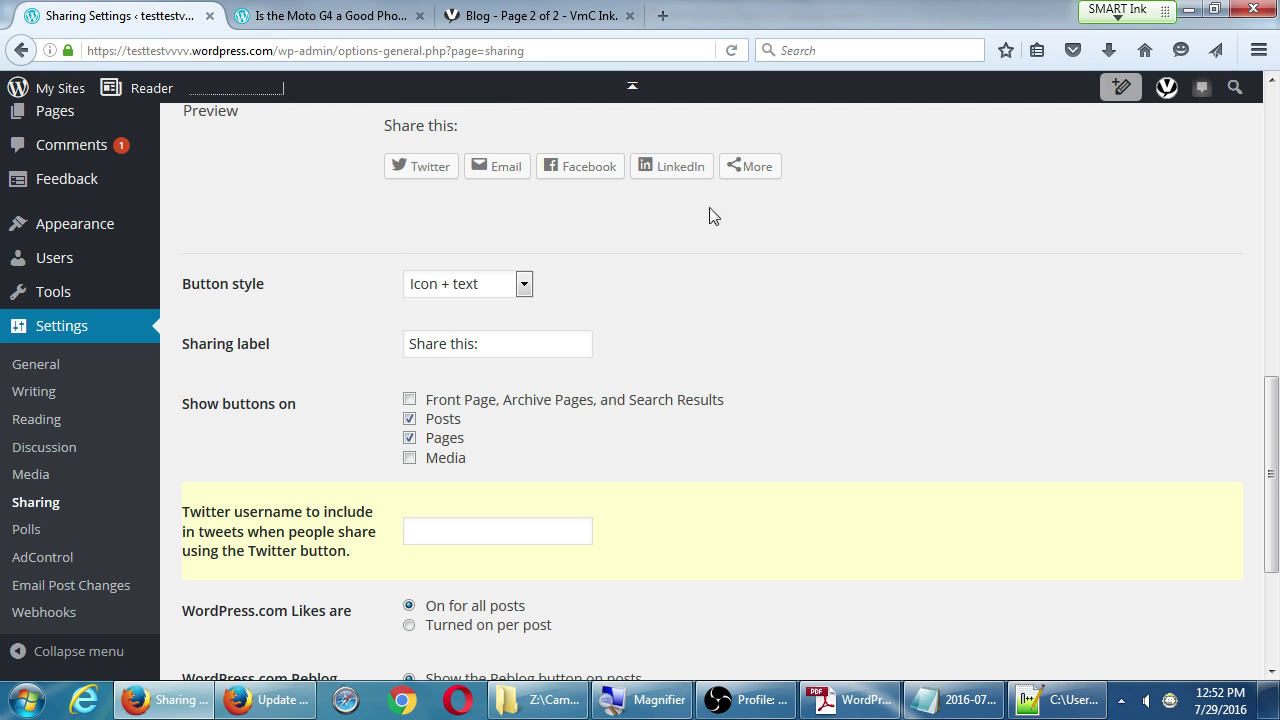
Select the site's web address on the Sharing settings page.
{"action": "scroll", "coordinate": [925, 313], "scroll_direction": "up", "scroll_amount": 10}
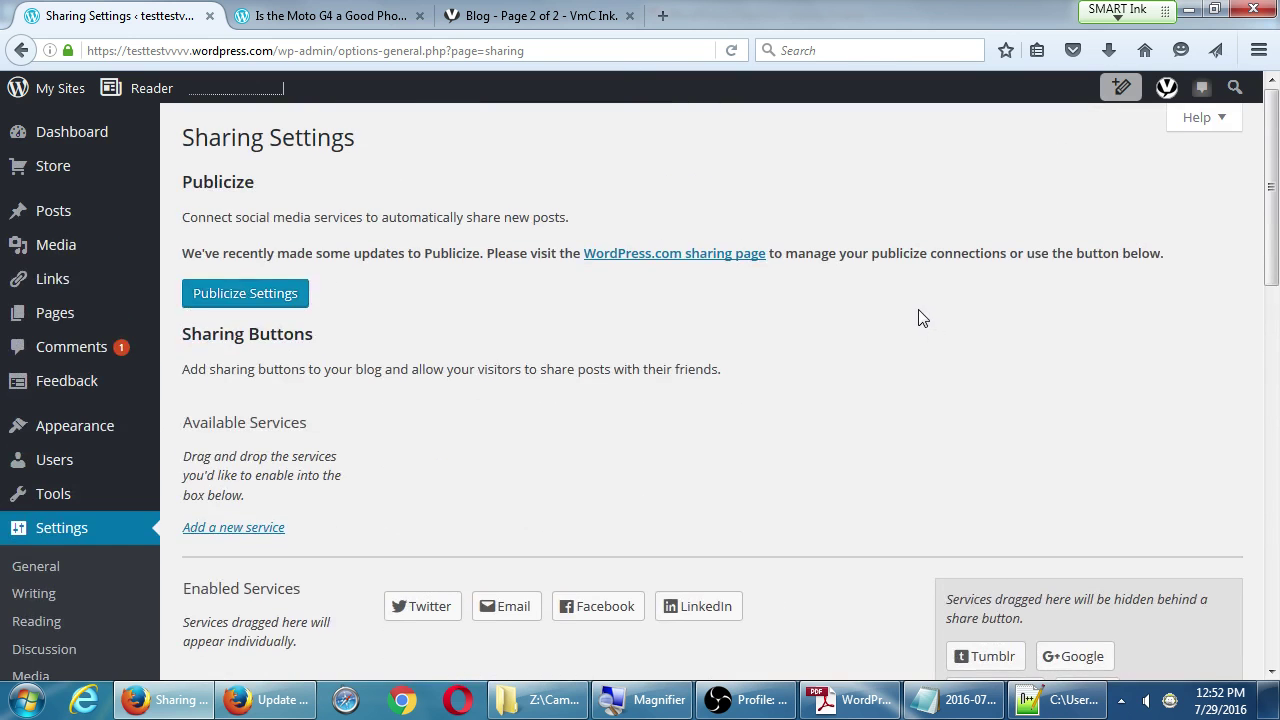
{"action": "mouse_move", "coordinate": [115, 138]}
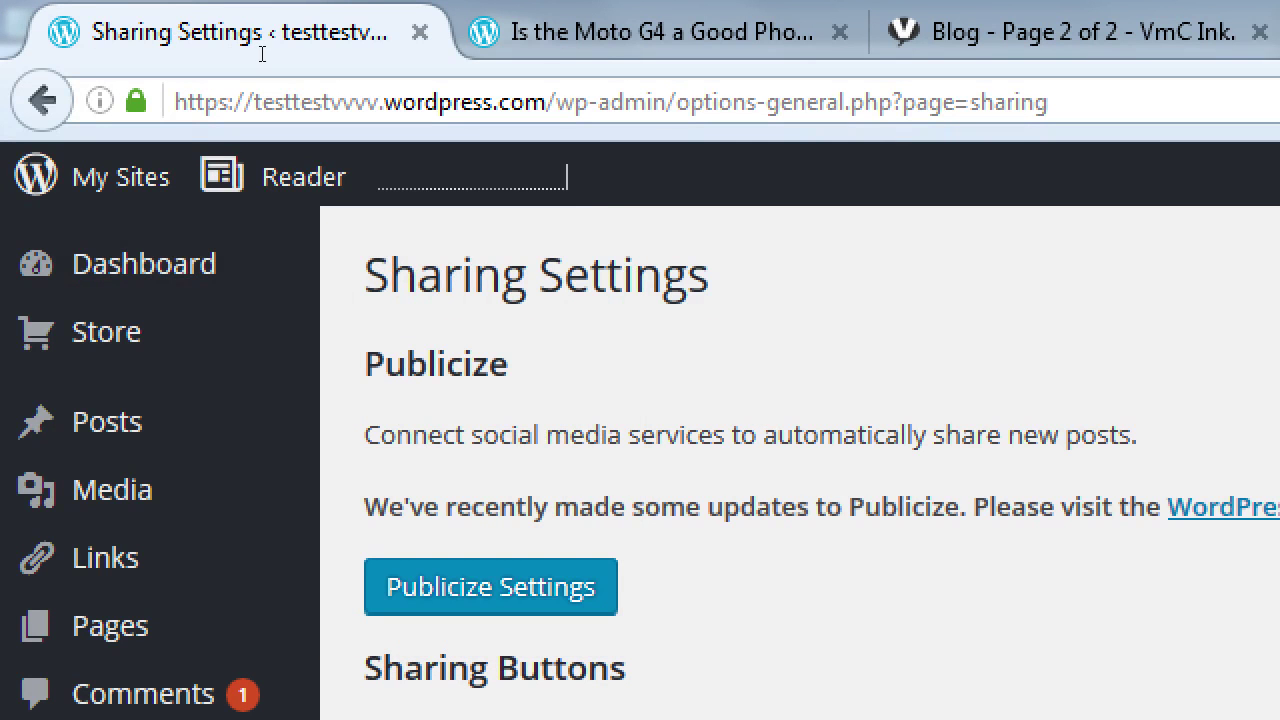
{"action": "left_click_drag", "start_coordinate": [545, 102], "coordinate": [174, 102]}
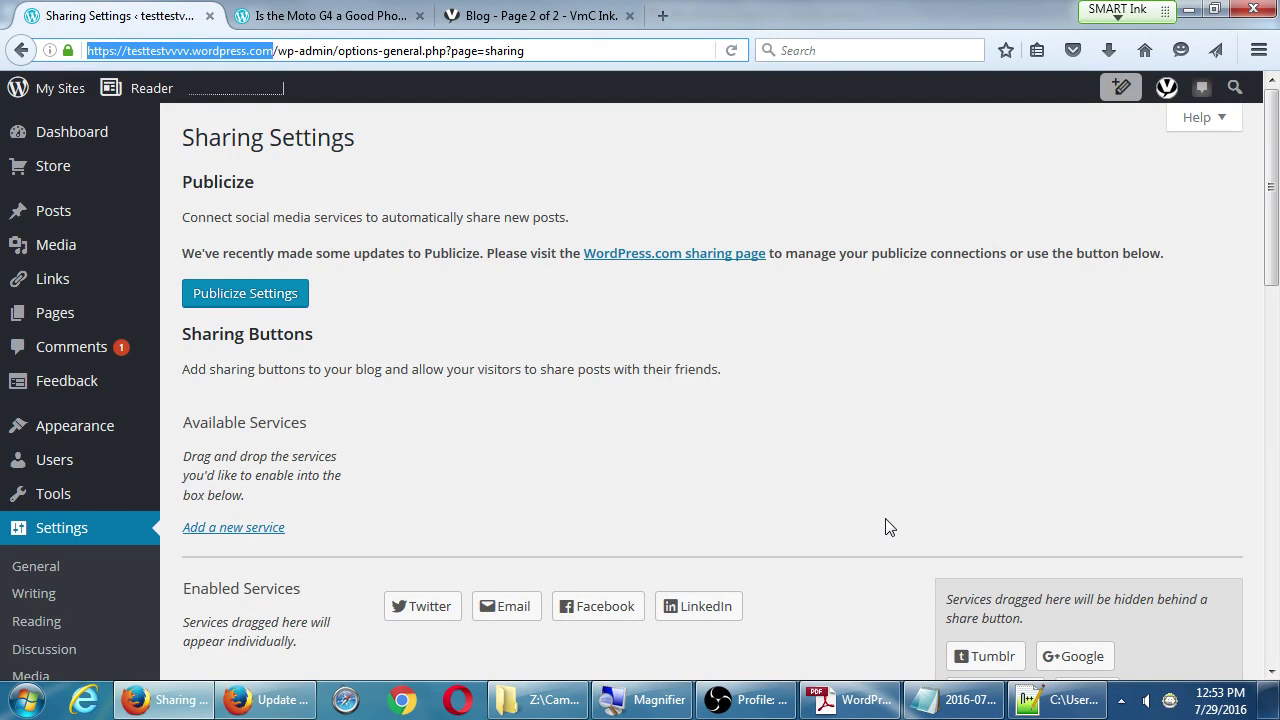
Check the WordPress Checklist PDF, then return to the published Moto G4 post.
{"action": "left_click", "coordinate": [884, 692]}
{"action": "scroll", "coordinate": [920, 556], "scroll_direction": "down", "scroll_amount": 2}
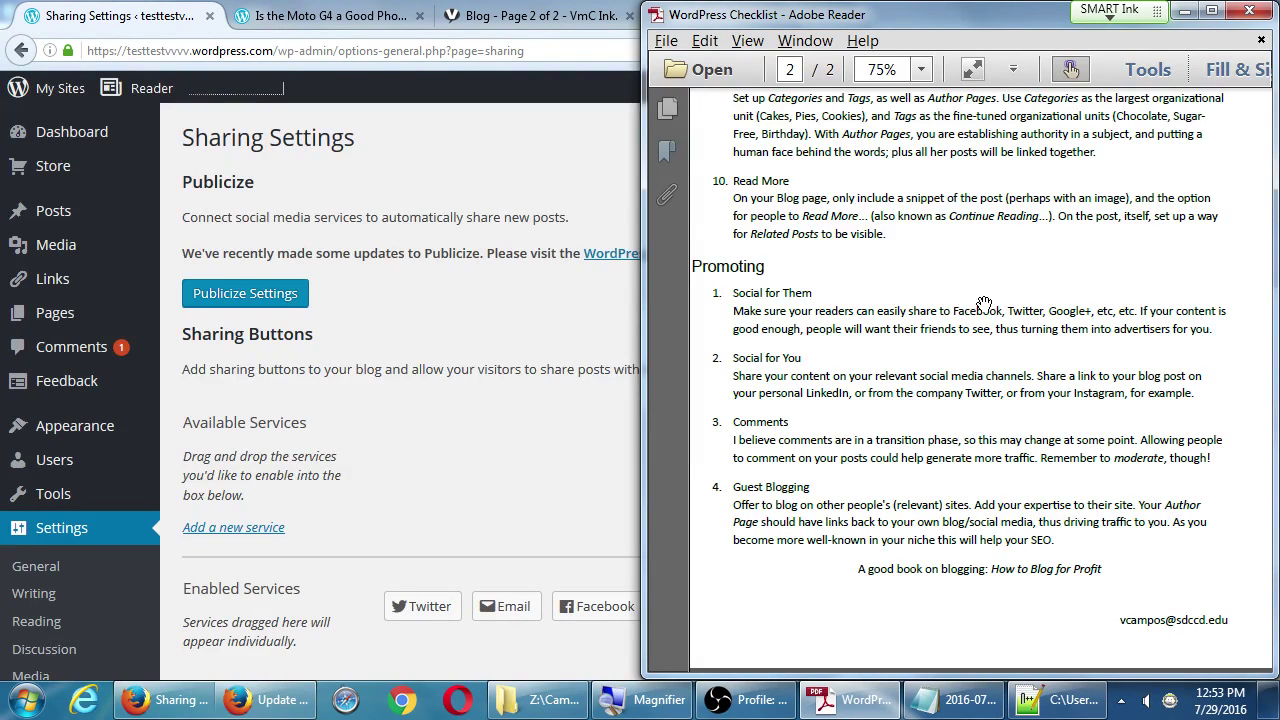
{"action": "left_click", "coordinate": [331, 18]}
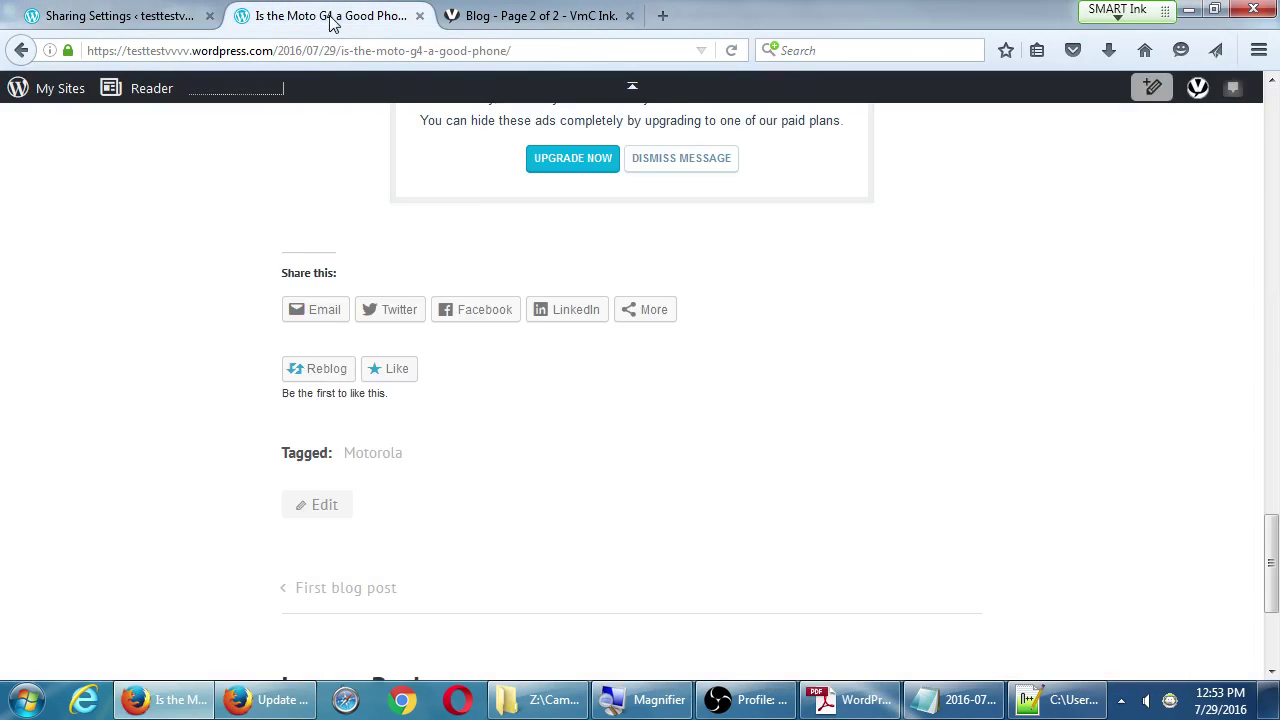
Load the Moto G4 post's web address in Chrome.
{"action": "scroll", "coordinate": [210, 374], "scroll_direction": "up", "scroll_amount": 15}
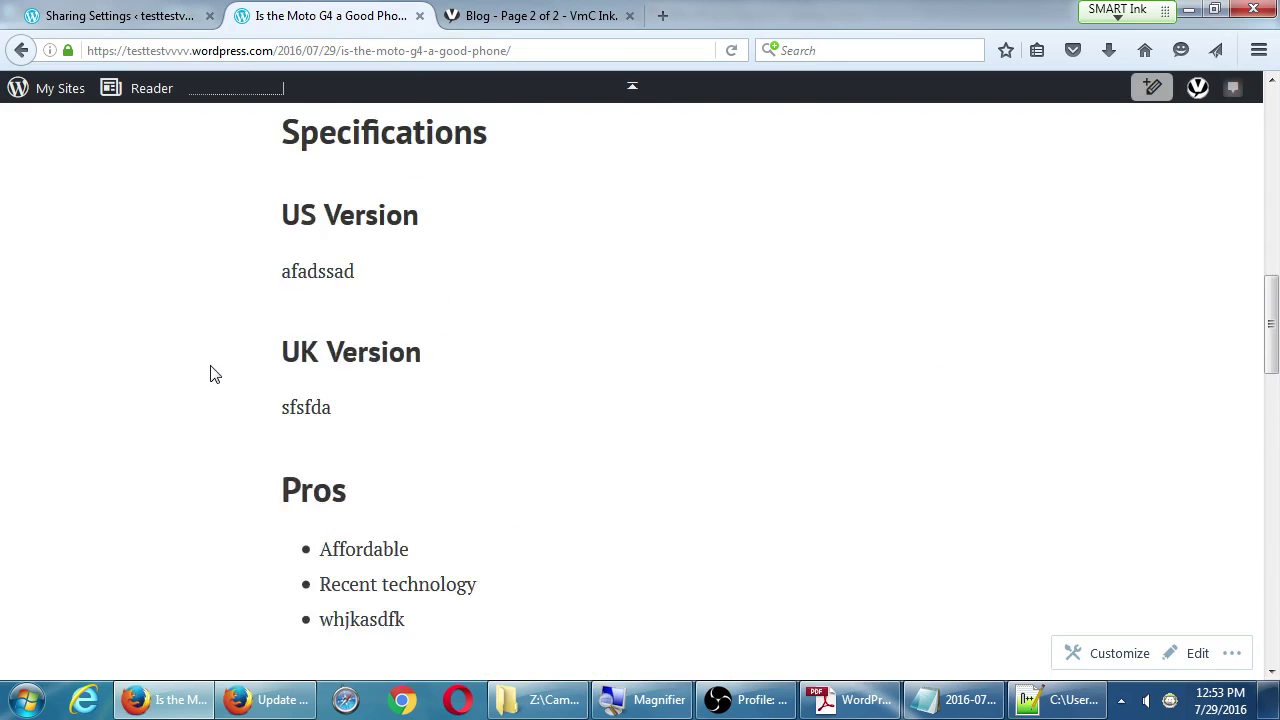
{"action": "scroll", "coordinate": [210, 374], "scroll_direction": "up", "scroll_amount": 2}
{"action": "left_click", "coordinate": [341, 48]}
{"action": "key", "text": "ctrl+c"}
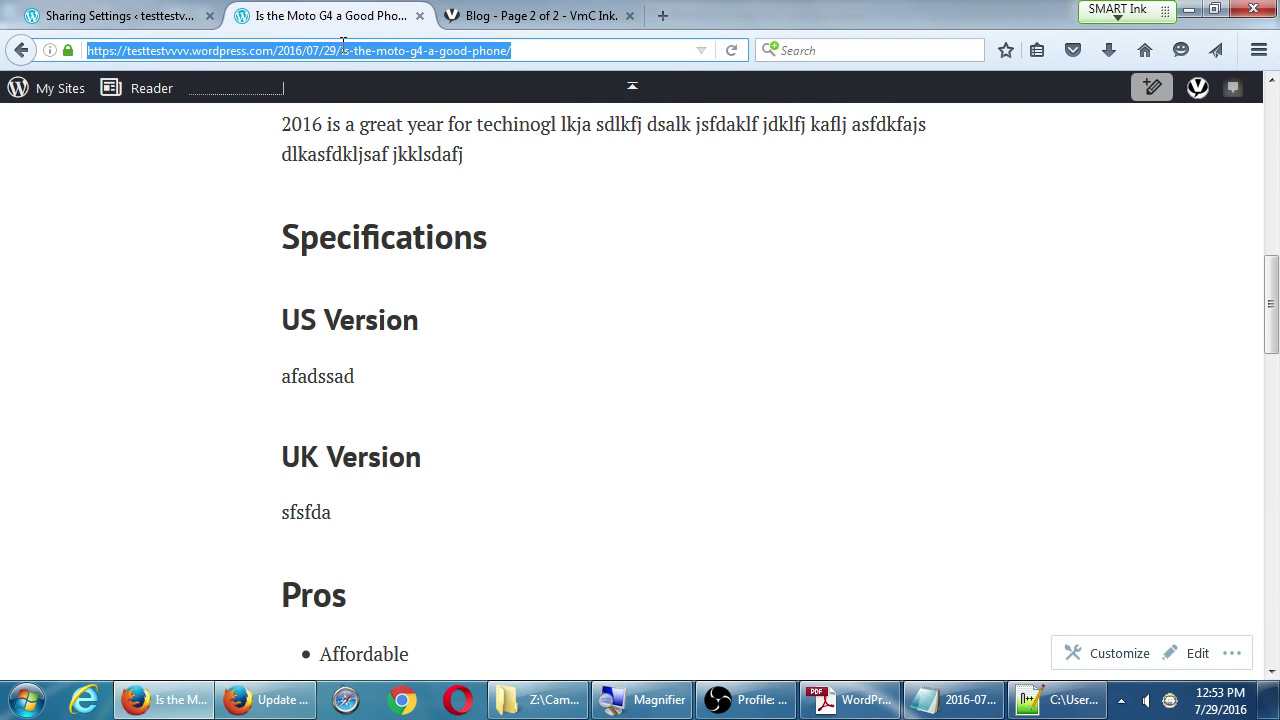
{"action": "left_click", "coordinate": [418, 700]}
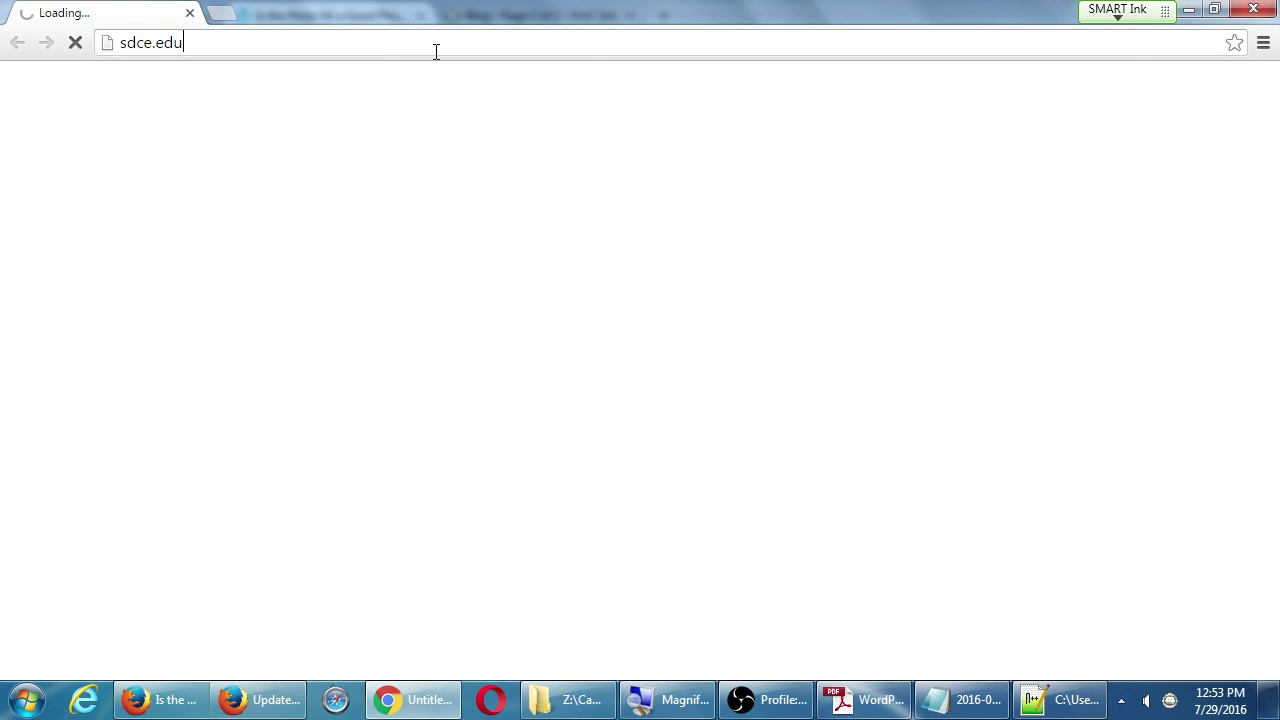
{"action": "left_click", "coordinate": [436, 52]}
{"action": "key", "text": "ctrl+v"}
{"action": "key", "text": "Return"}
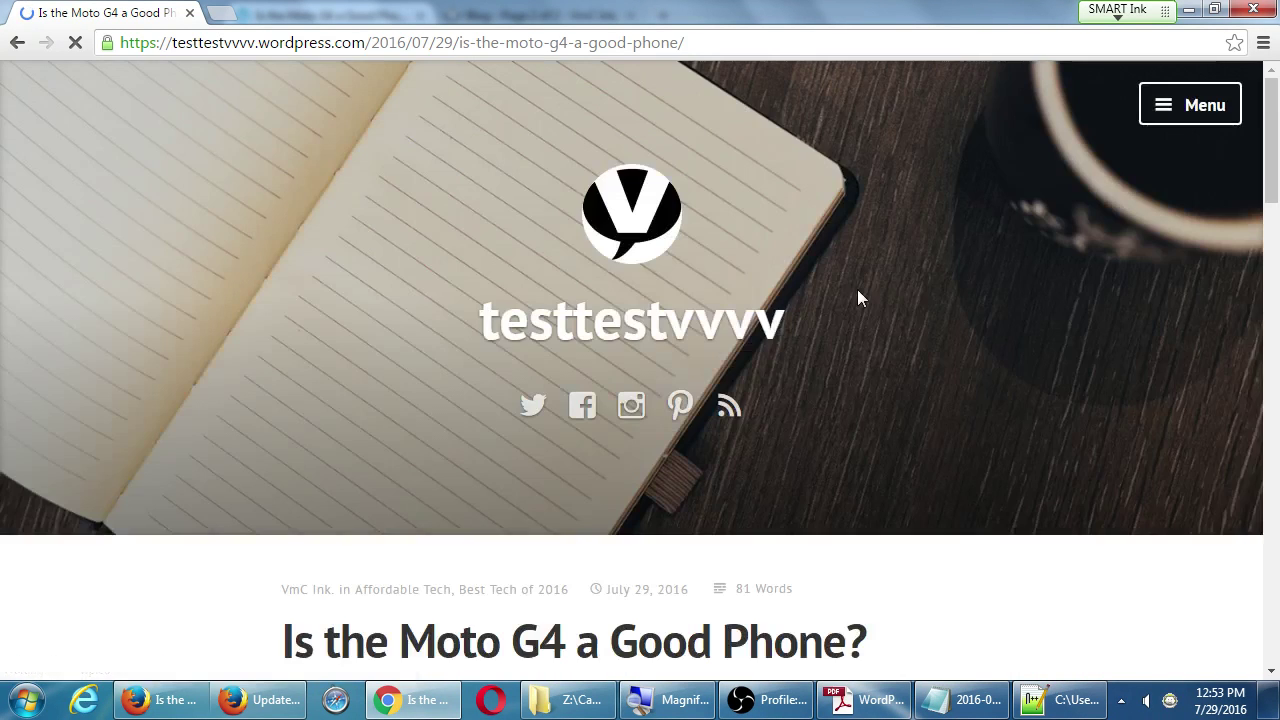
Expand the Leave a Reply box to reveal the Email, Name and Website fields.
{"action": "scroll", "coordinate": [857, 295], "scroll_direction": "down", "scroll_amount": 20}
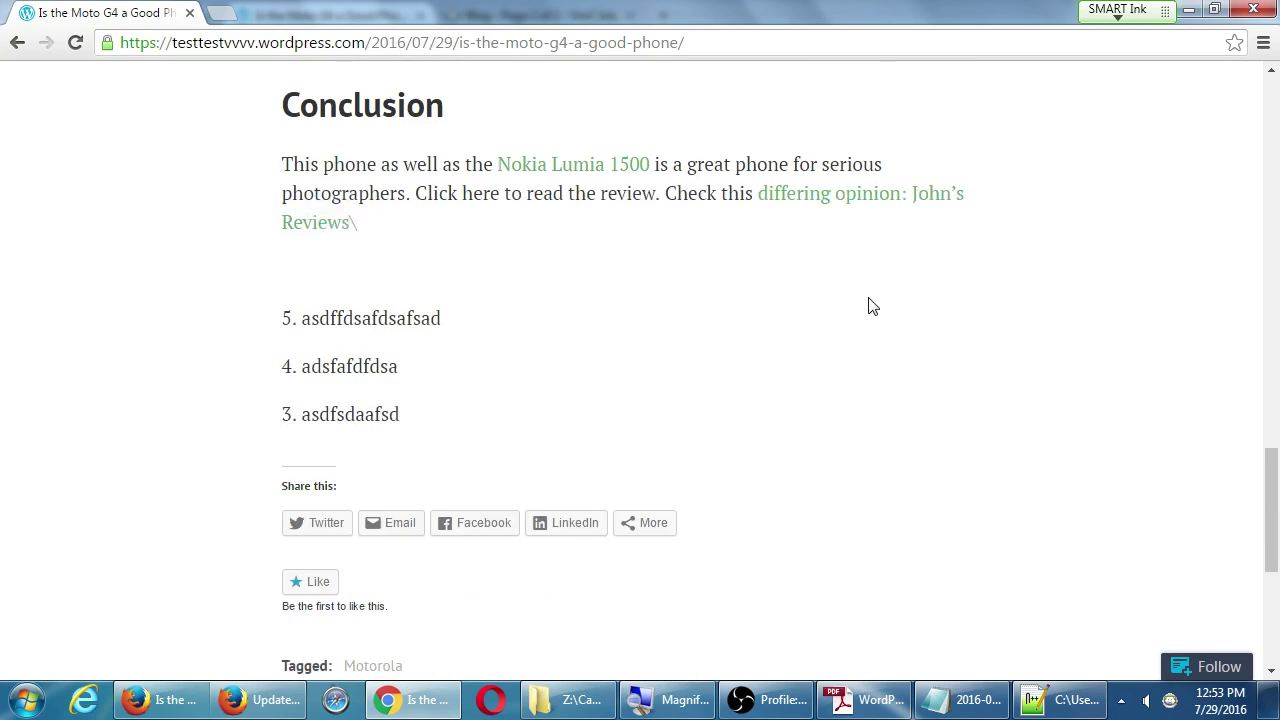
{"action": "scroll", "coordinate": [870, 306], "scroll_direction": "down", "scroll_amount": 5}
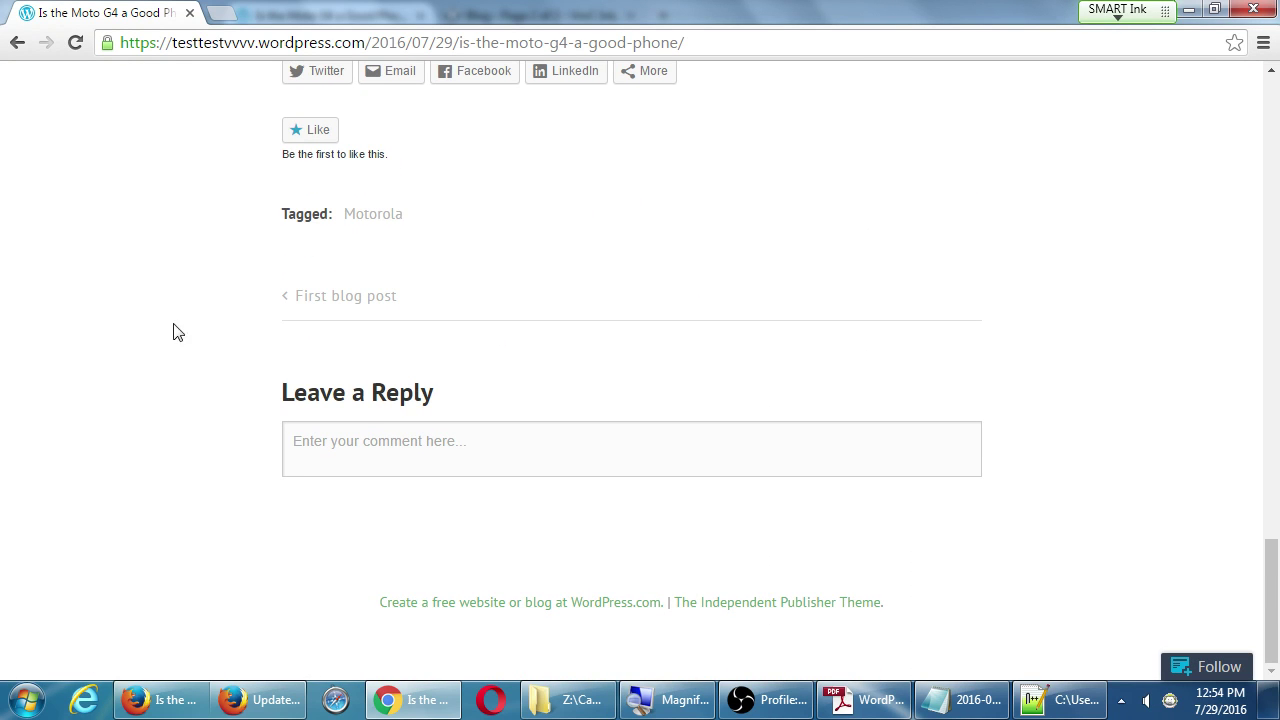
{"action": "left_click", "coordinate": [378, 441]}
{"action": "scroll", "coordinate": [103, 423], "scroll_direction": "down", "scroll_amount": 2}
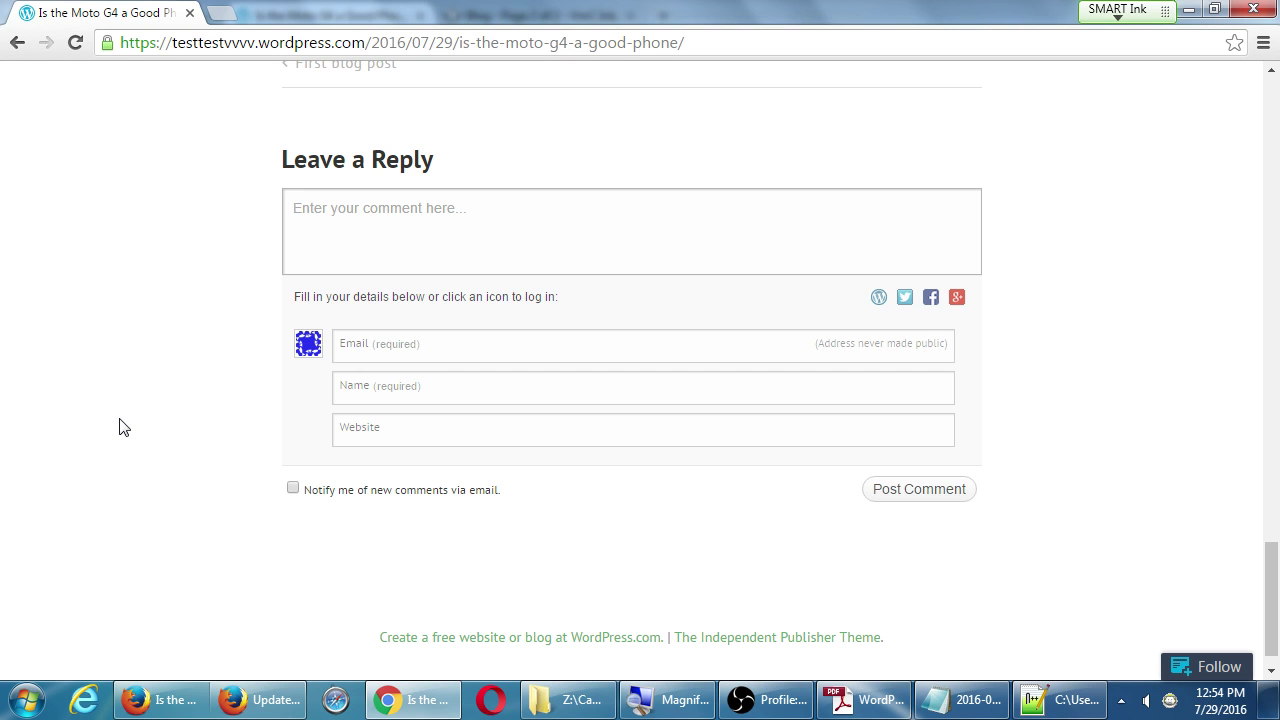
Open the Moto G4 post in the Firefox editor from All Posts.
{"action": "left_click", "coordinate": [165, 699]}
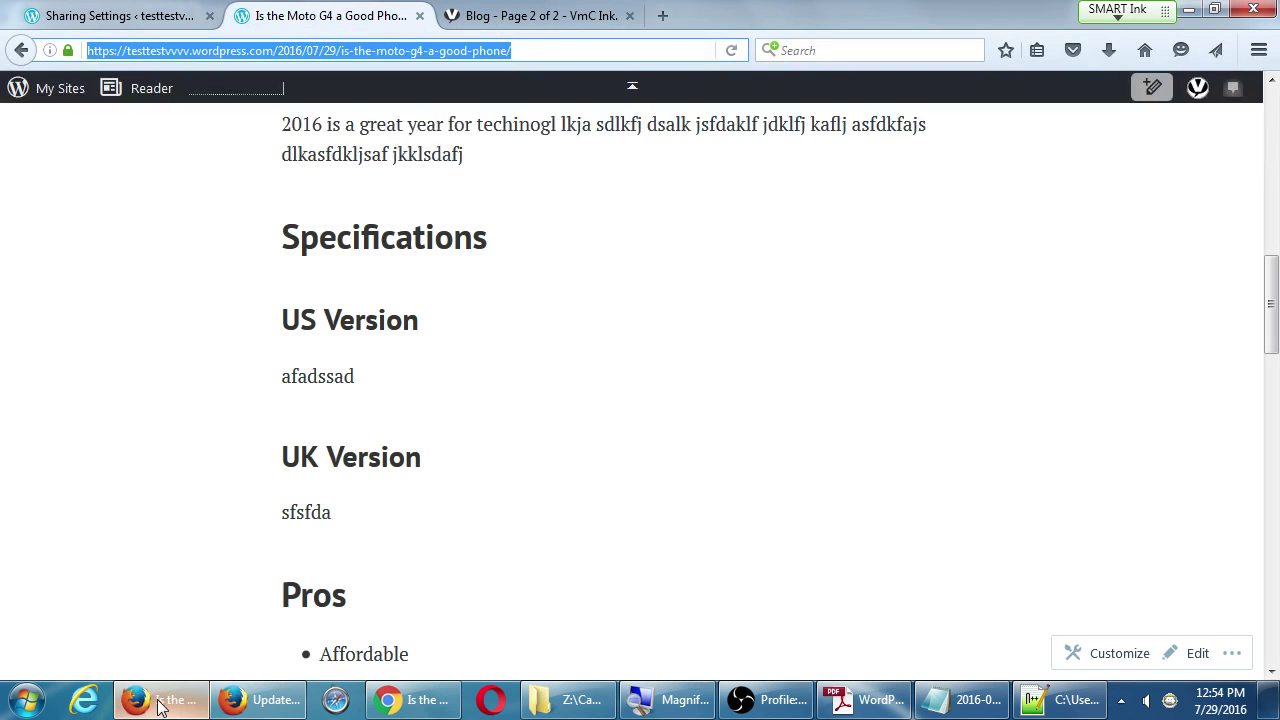
{"action": "left_click", "coordinate": [149, 25]}
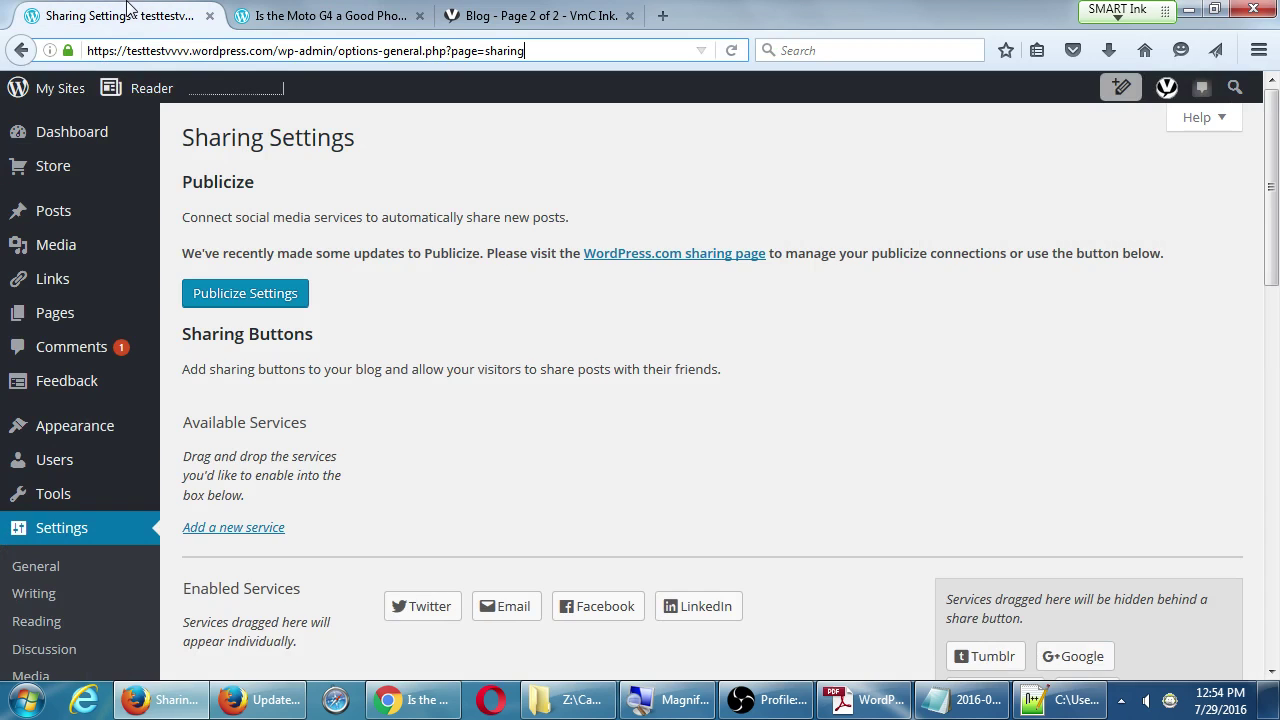
{"action": "left_click", "coordinate": [75, 212]}
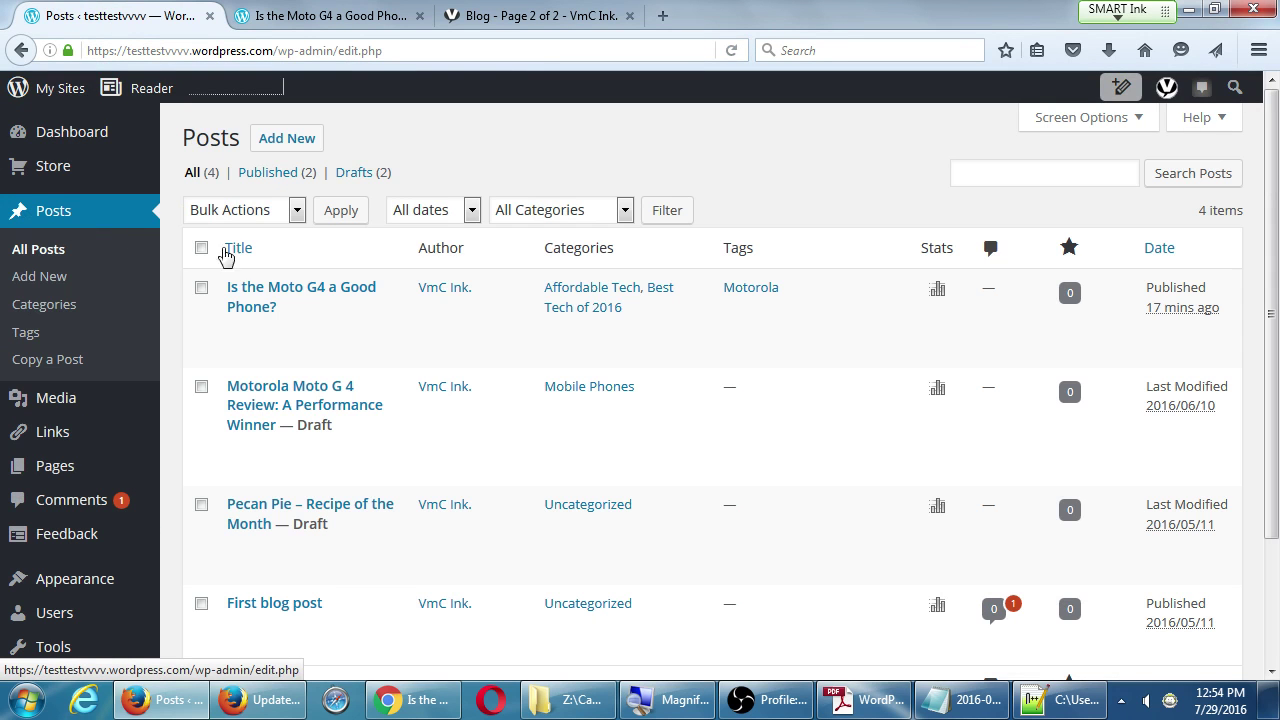
{"action": "left_click", "coordinate": [238, 331]}
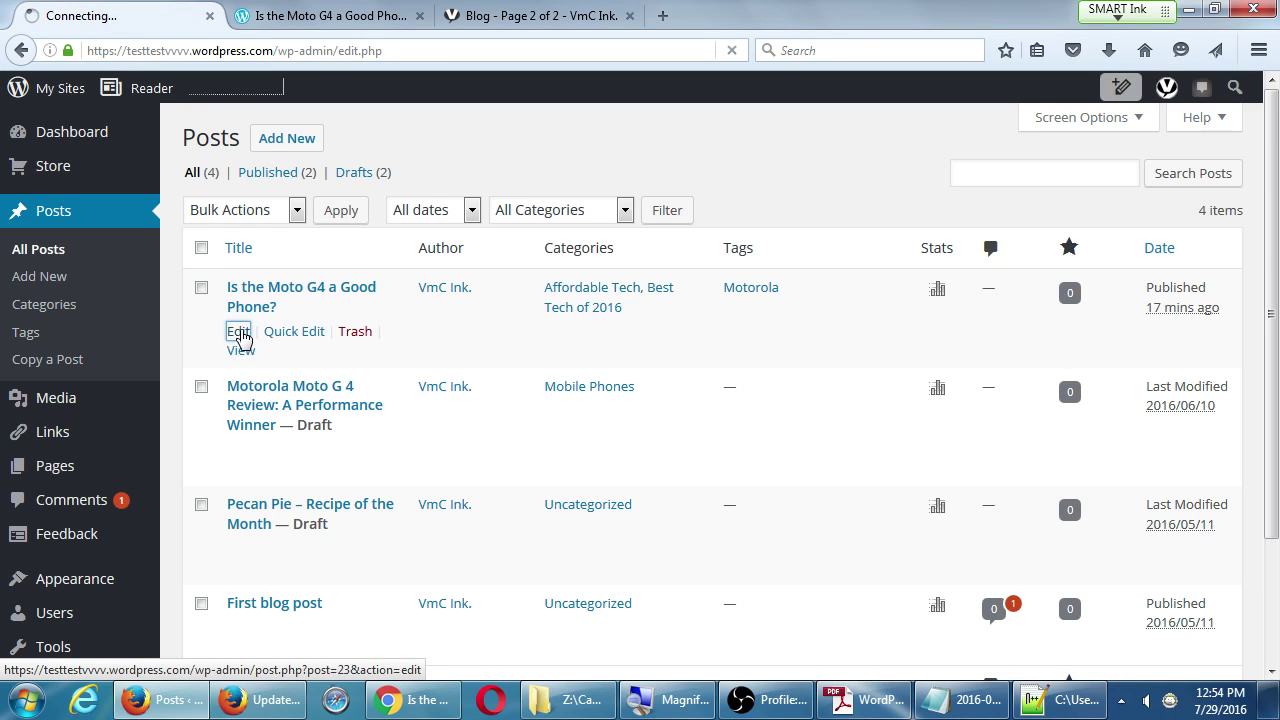
Toggle the post's Allow comments option off and back on, leaving it enabled.
{"action": "scroll", "coordinate": [930, 345], "scroll_direction": "down", "scroll_amount": 10}
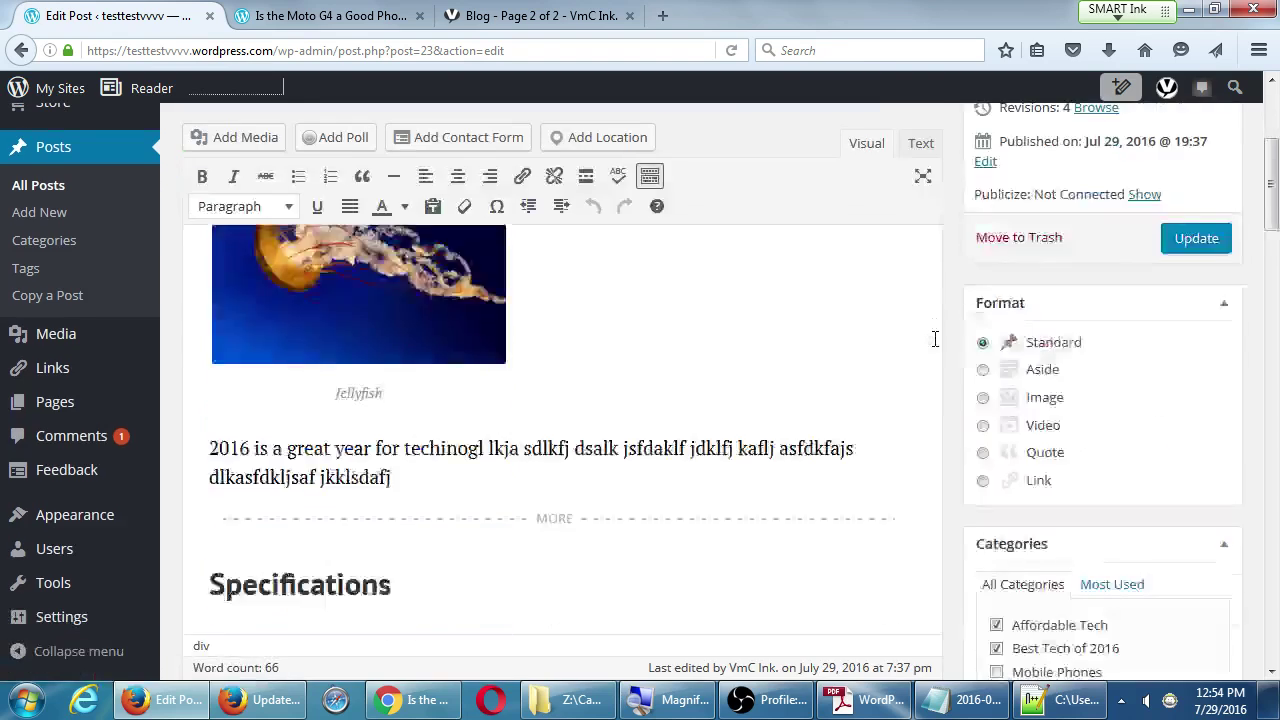
{"action": "scroll", "coordinate": [937, 342], "scroll_direction": "down", "scroll_amount": 15}
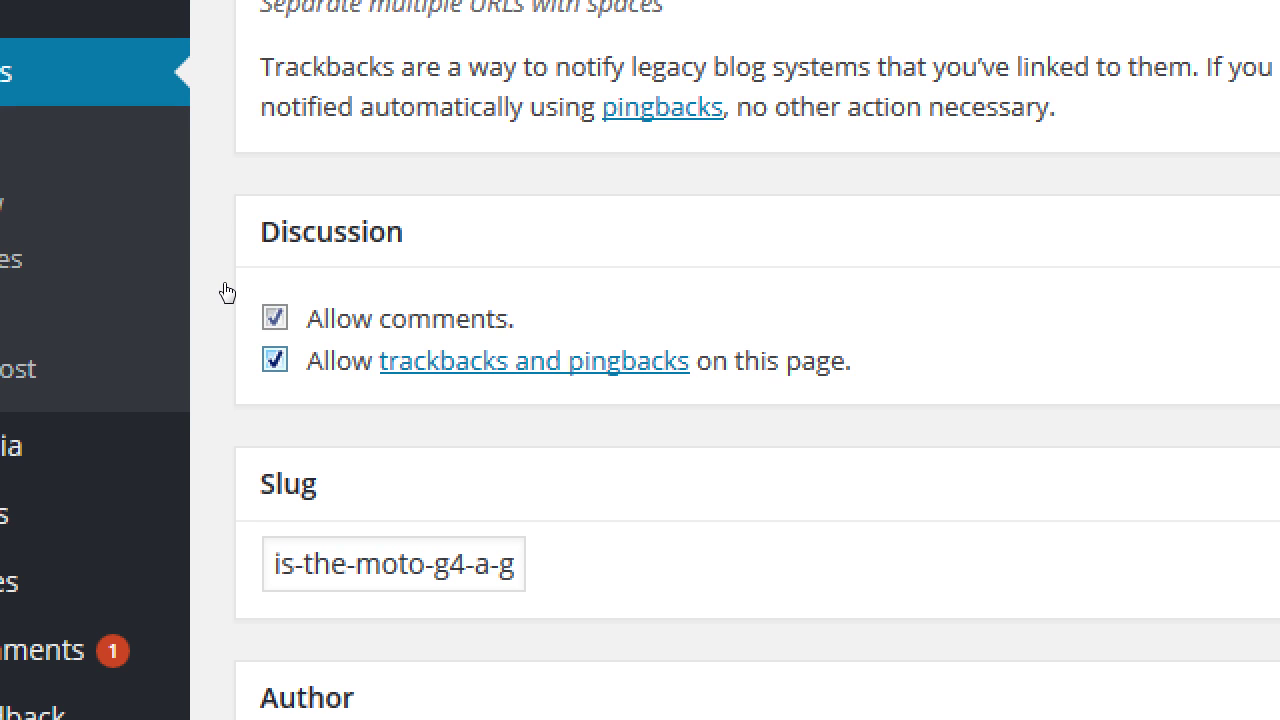
{"action": "key", "text": "space"}
{"action": "key", "text": "space"}
{"action": "key", "text": "space"}
{"action": "key", "text": "space"}
{"action": "key", "text": "space"}
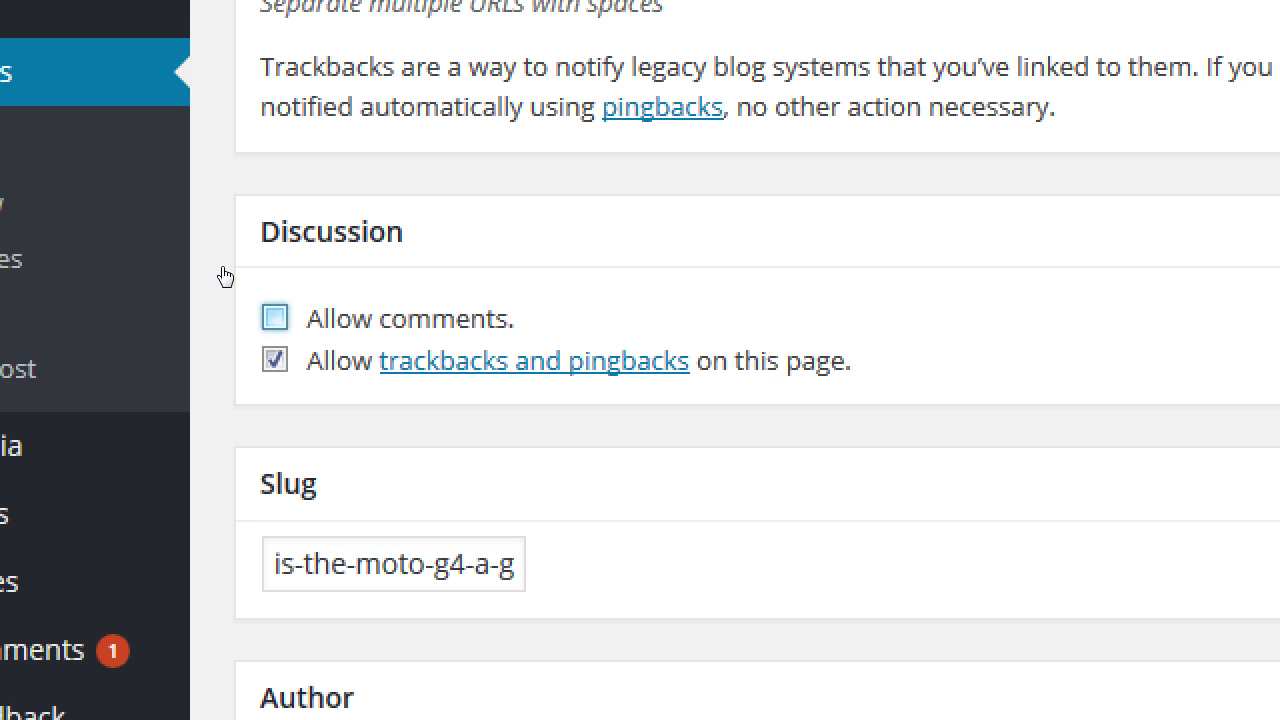
{"action": "key", "text": "space"}
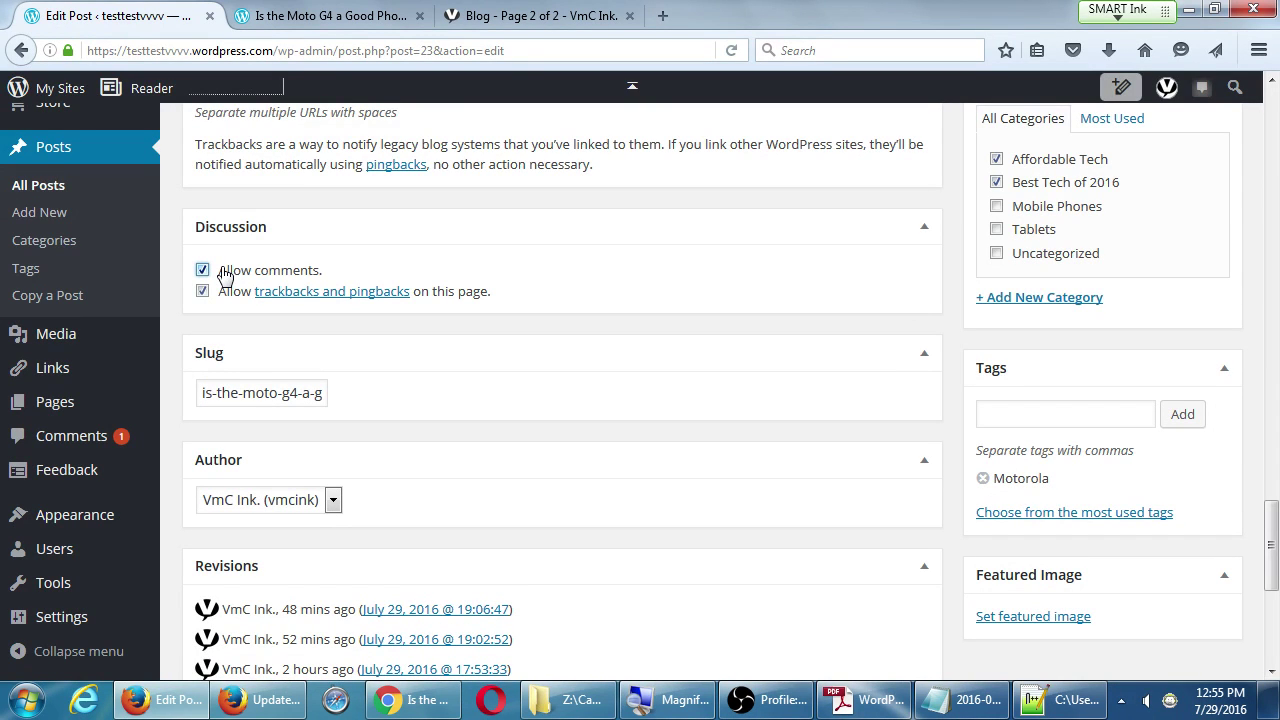
{"action": "left_click", "coordinate": [440, 688]}
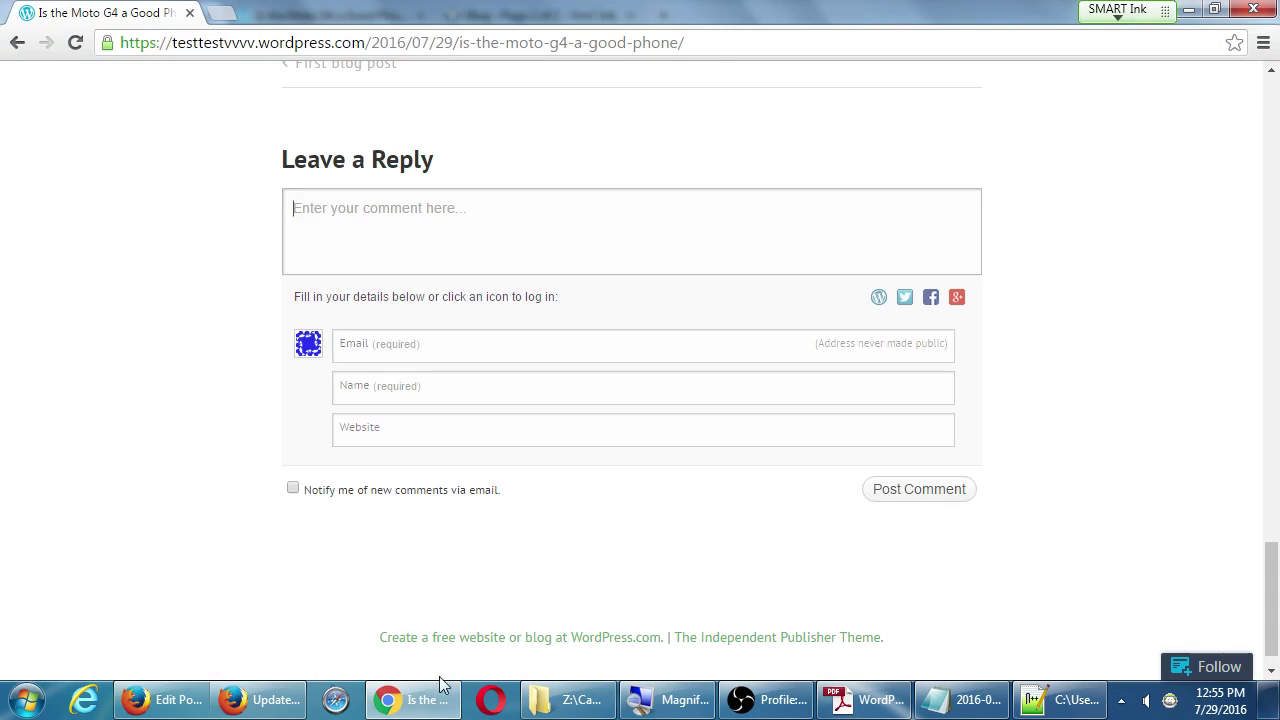
Focus the comment box and view the post page's HTML source with Ctrl+U.
{"action": "scroll", "coordinate": [440, 430], "scroll_direction": "up", "scroll_amount": 2}
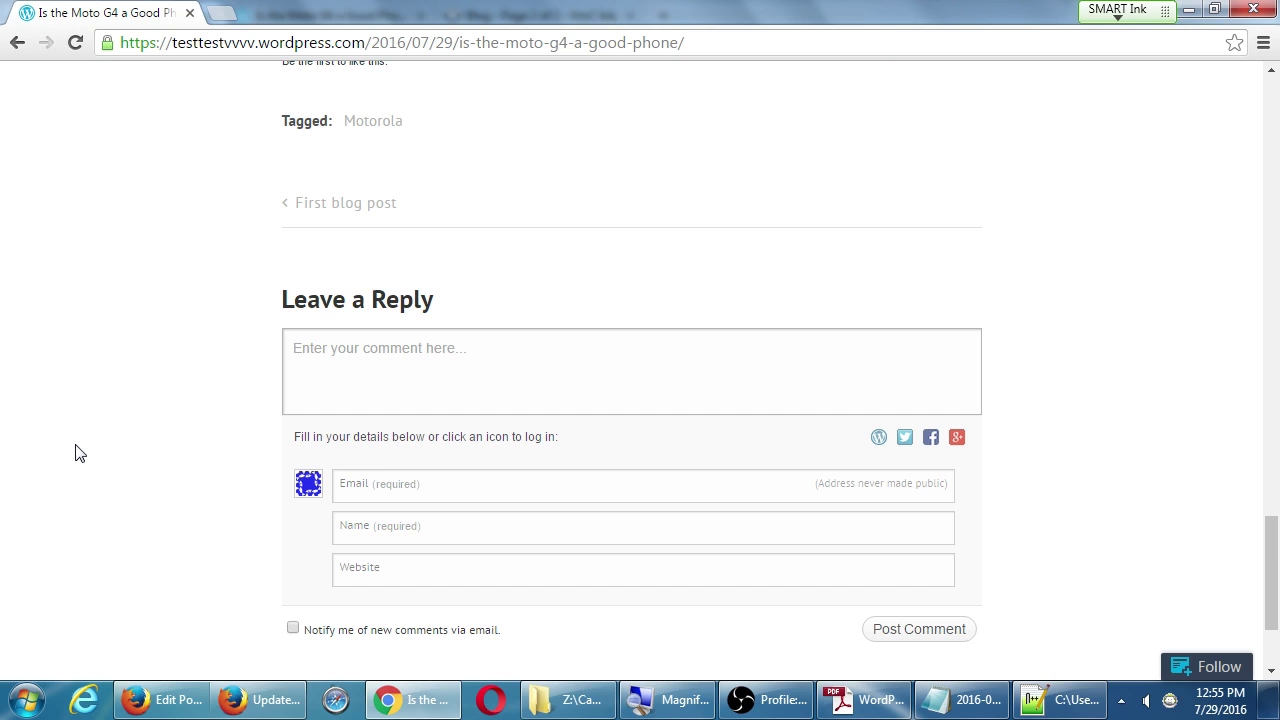
{"action": "left_click", "coordinate": [406, 349]}
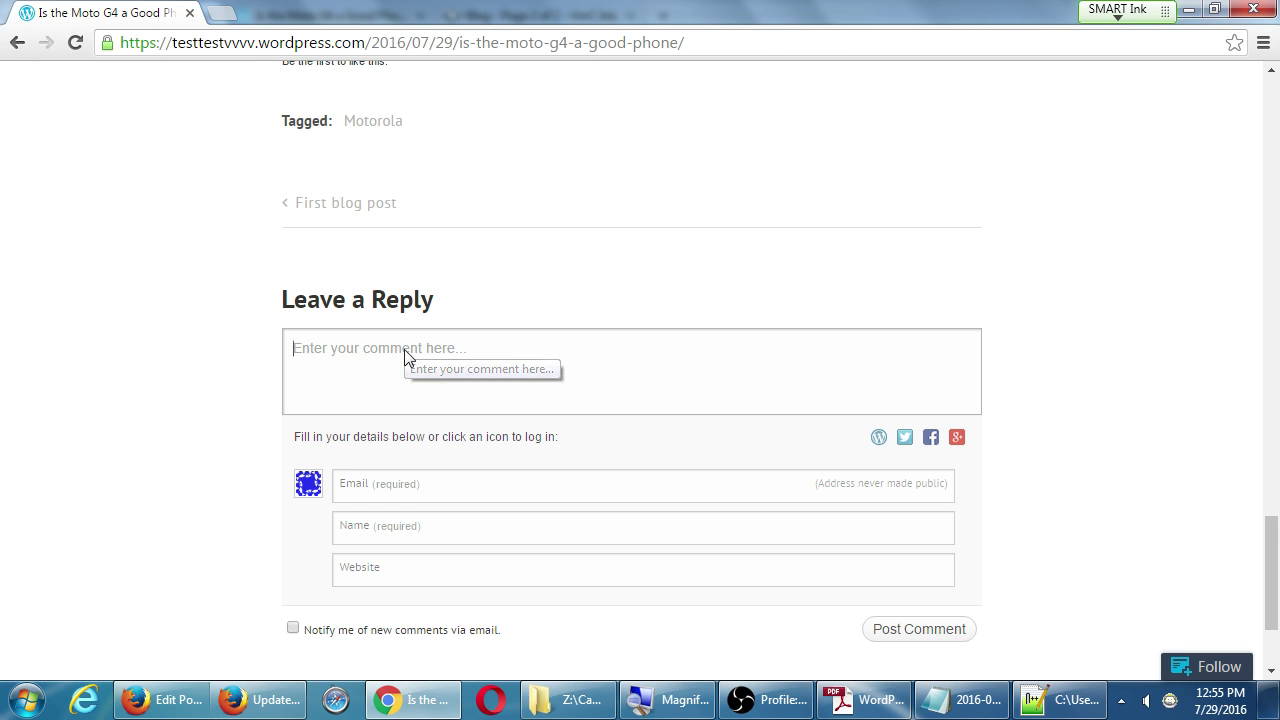
{"action": "key", "text": "ctrl+u"}
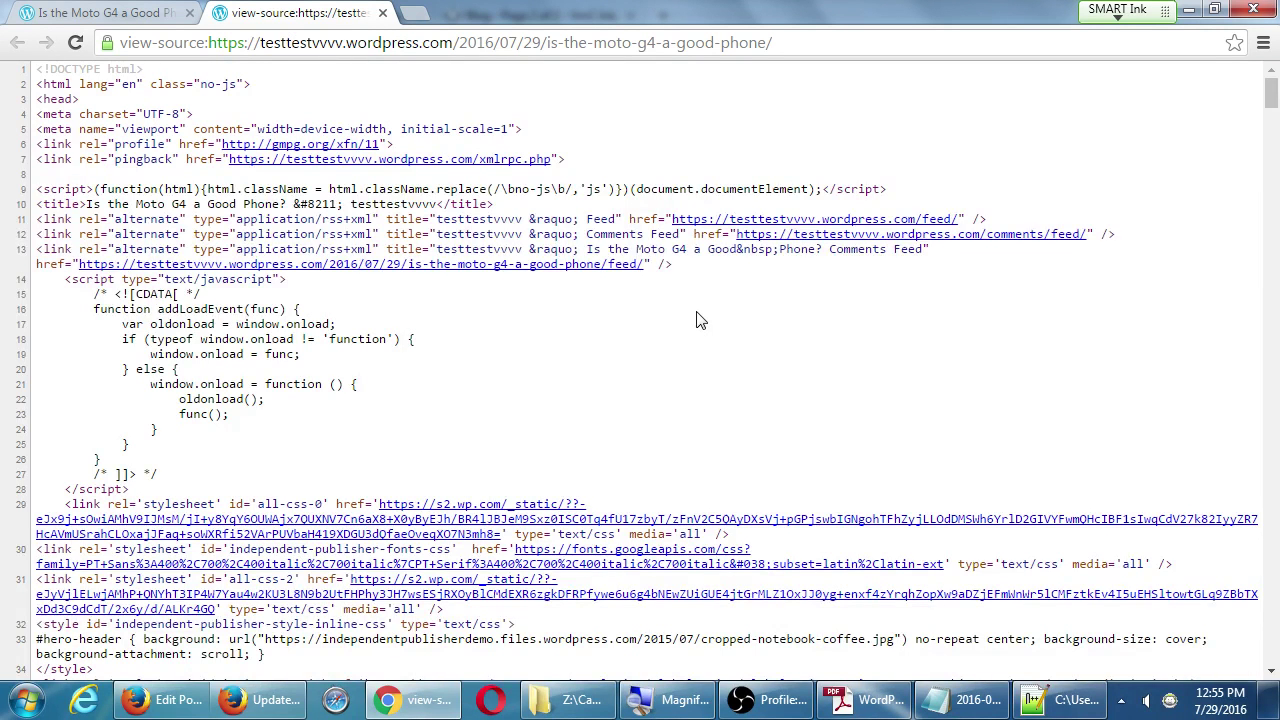
Search the source for '<inpu' and select the comment form's email input id.
{"action": "key", "text": "ctrl+f"}
{"action": "type", "text": "<inpu"}
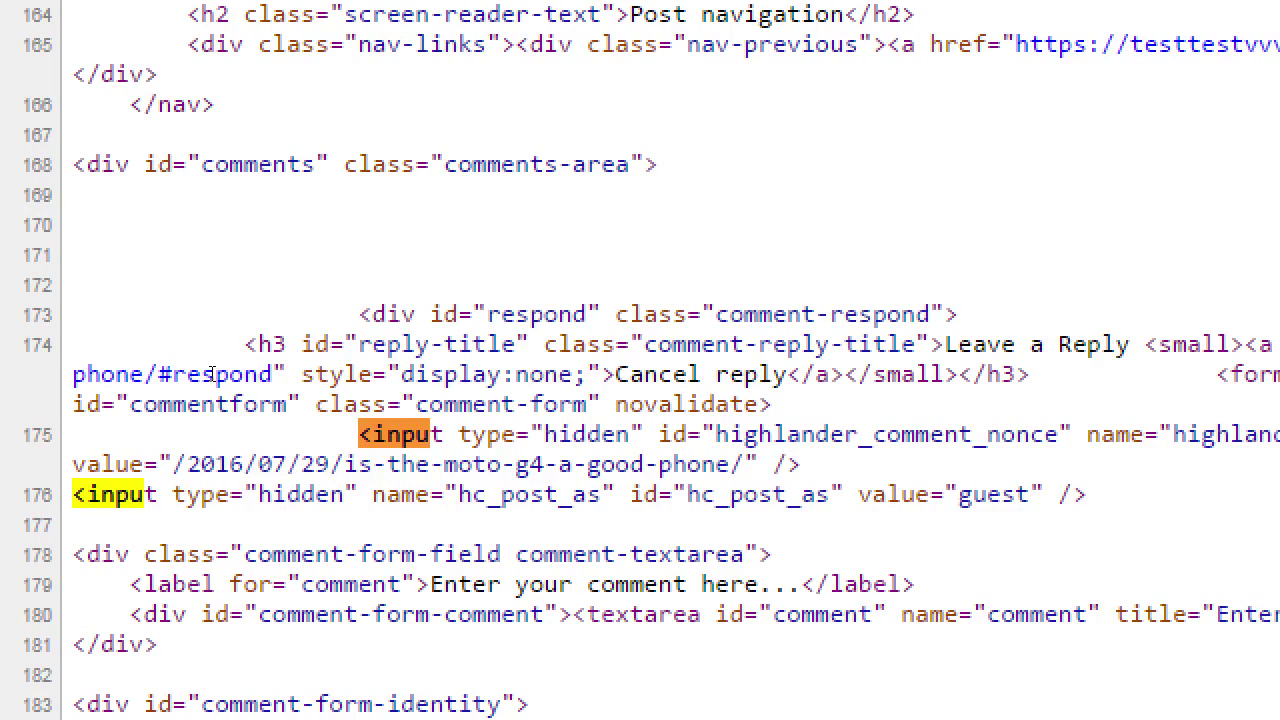
{"action": "scroll", "coordinate": [215, 374], "scroll_direction": "down", "scroll_amount": 5}
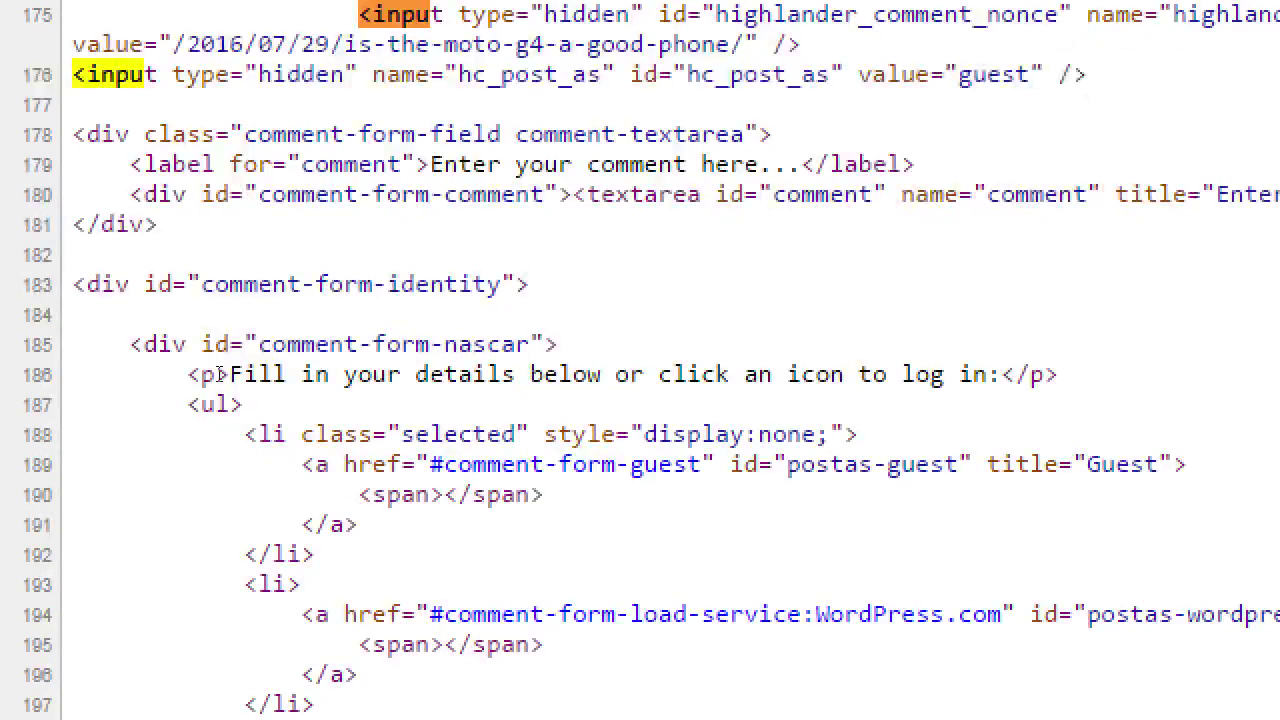
{"action": "scroll", "coordinate": [220, 374], "scroll_direction": "down", "scroll_amount": 12}
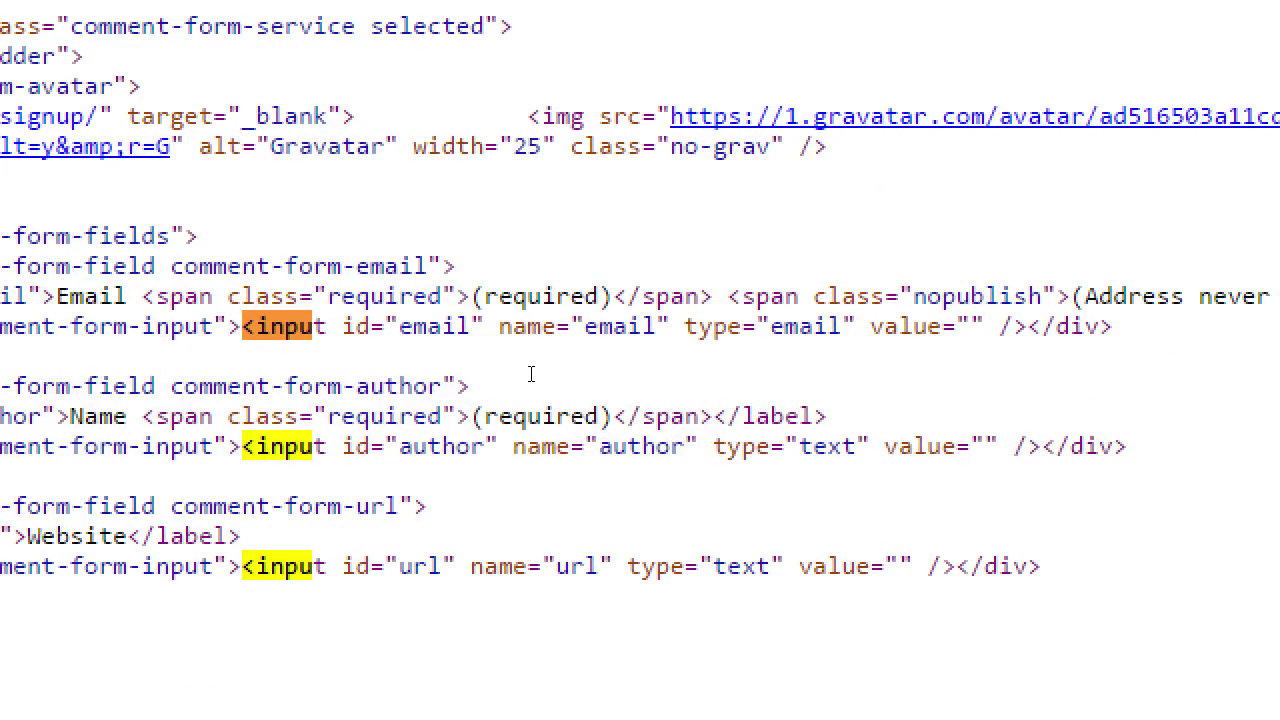
{"action": "left_click_drag", "start_coordinate": [528, 372], "coordinate": [460, 366]}
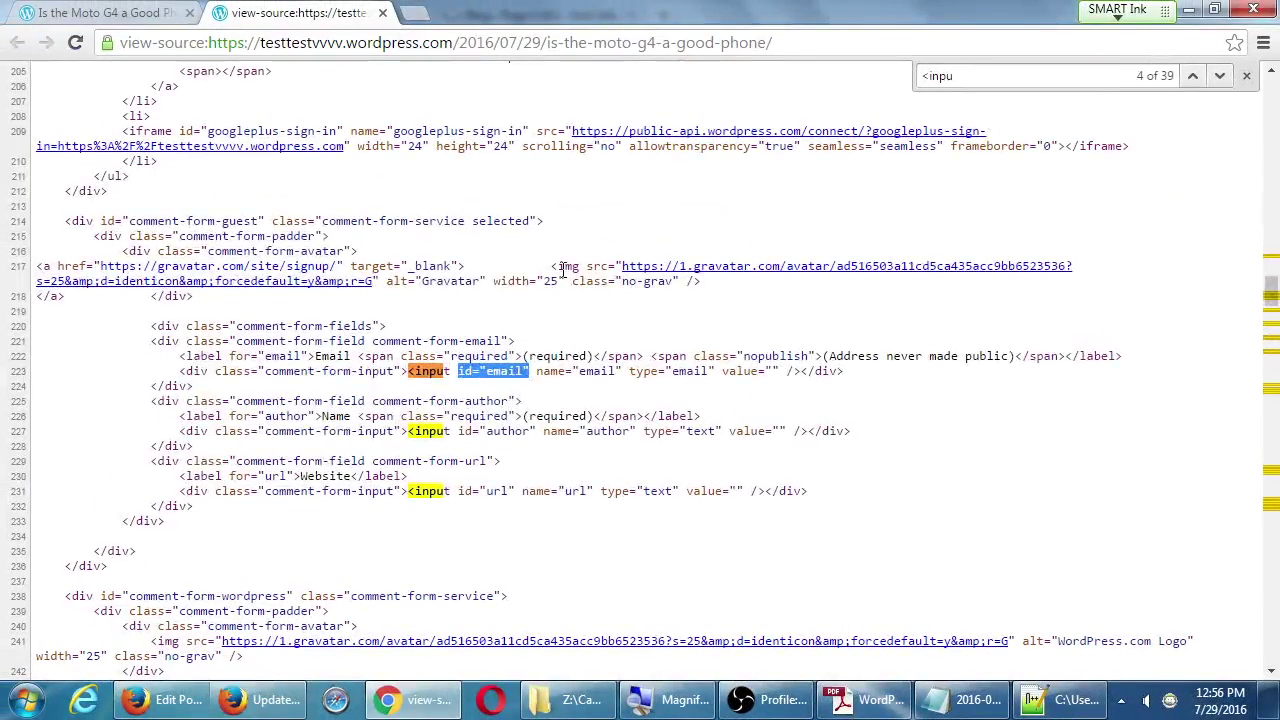
Return to the Moto G4 post tab and take focus off the comment box.
{"action": "left_click", "coordinate": [121, 19]}
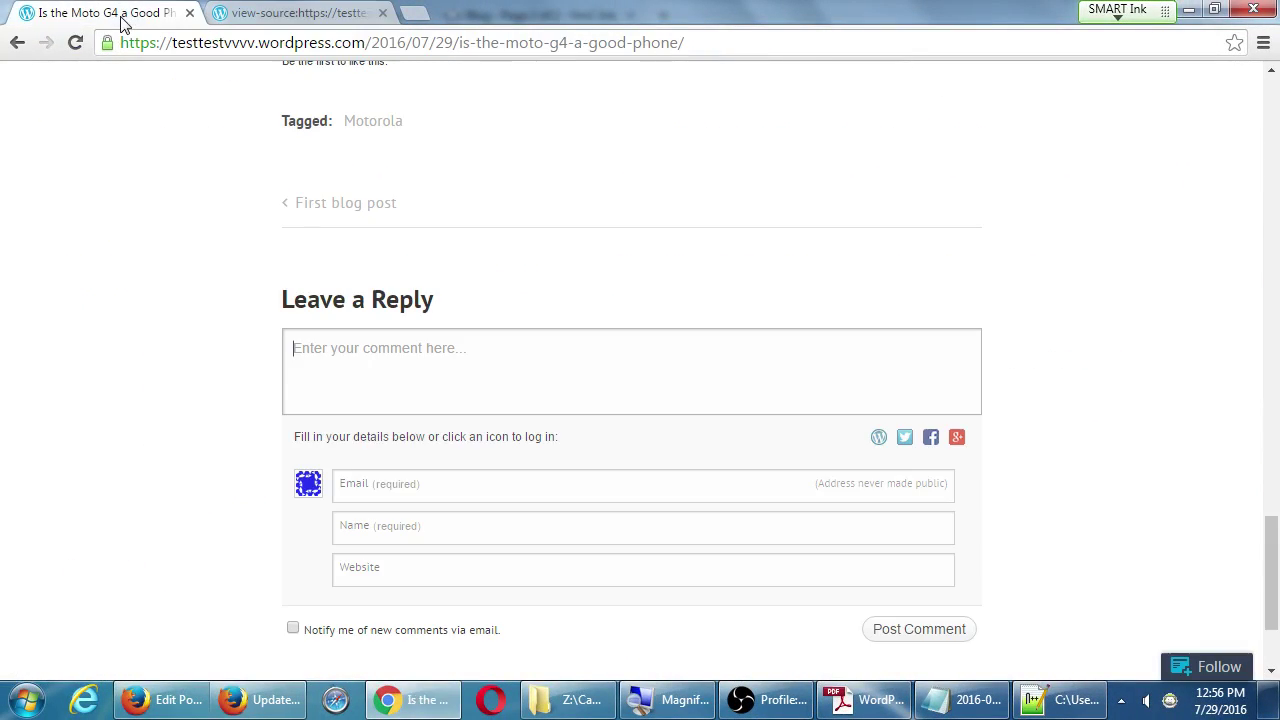
{"action": "left_click", "coordinate": [152, 412]}
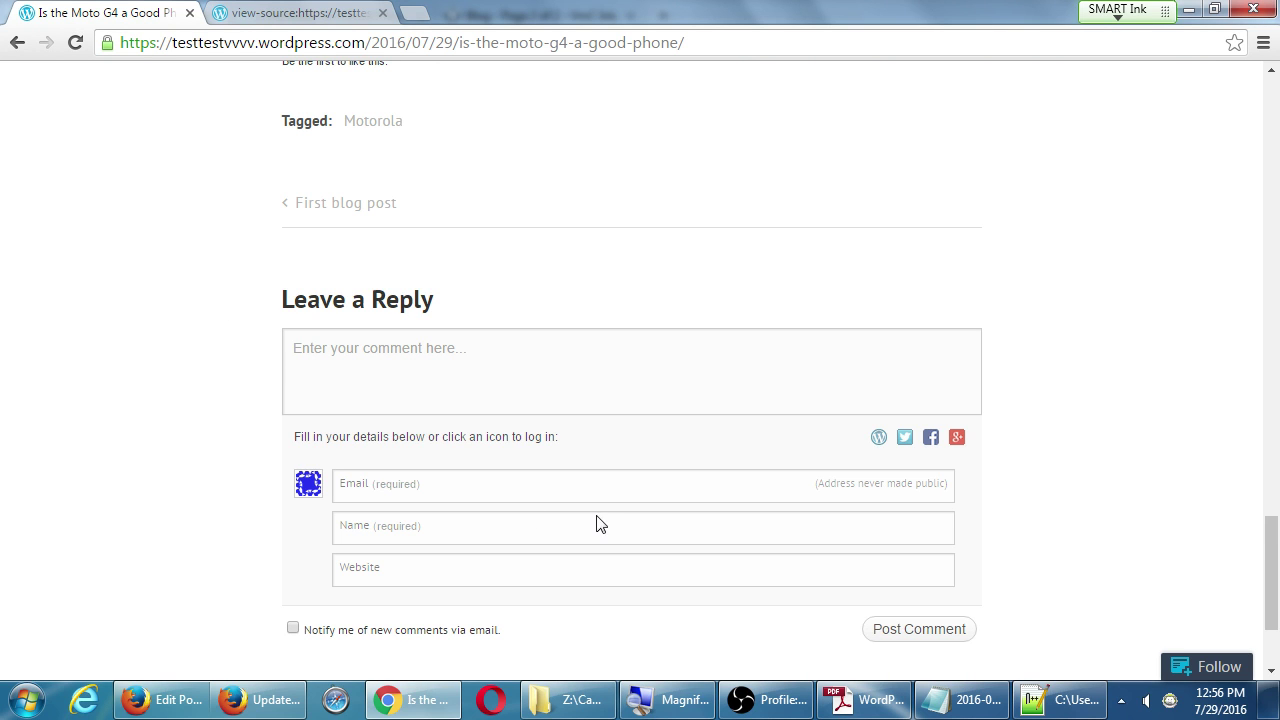
Add the note 'Consider activating Comments on your posts' in Notepad.
{"action": "left_click", "coordinate": [950, 699]}
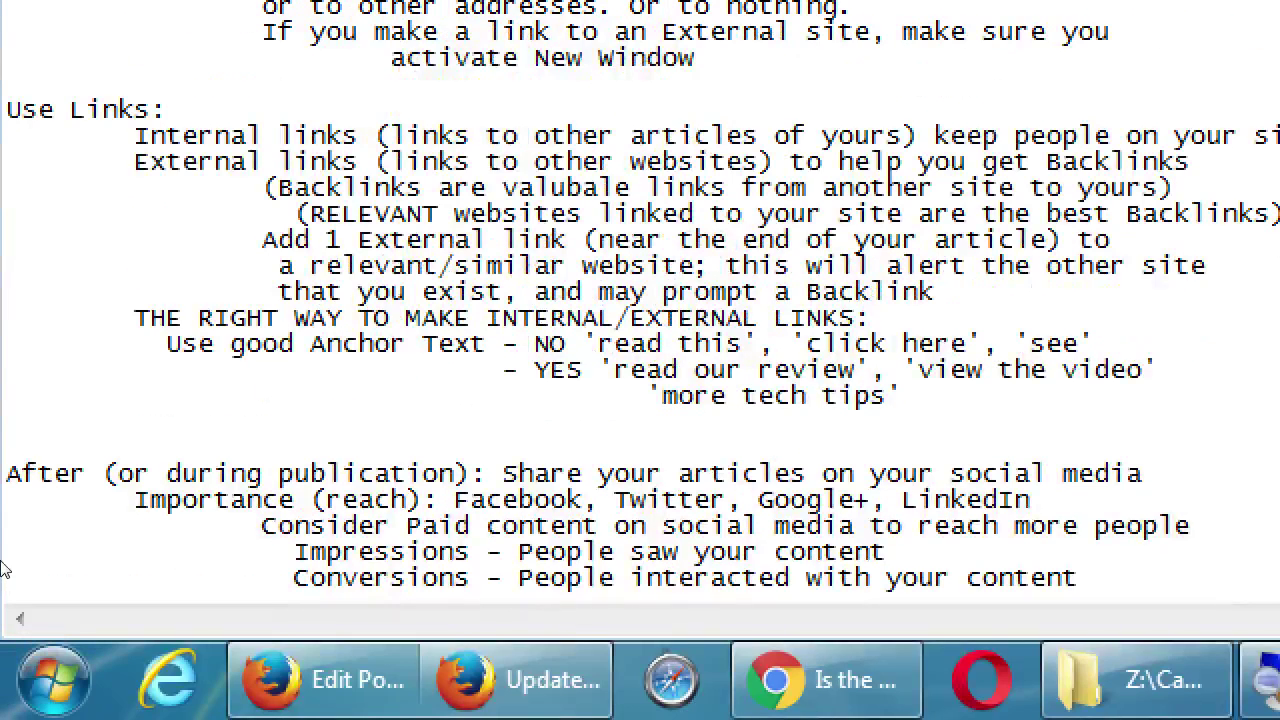
{"action": "key", "text": "Return"}
{"action": "key", "text": "Return"}
{"action": "type", "text": "C"}
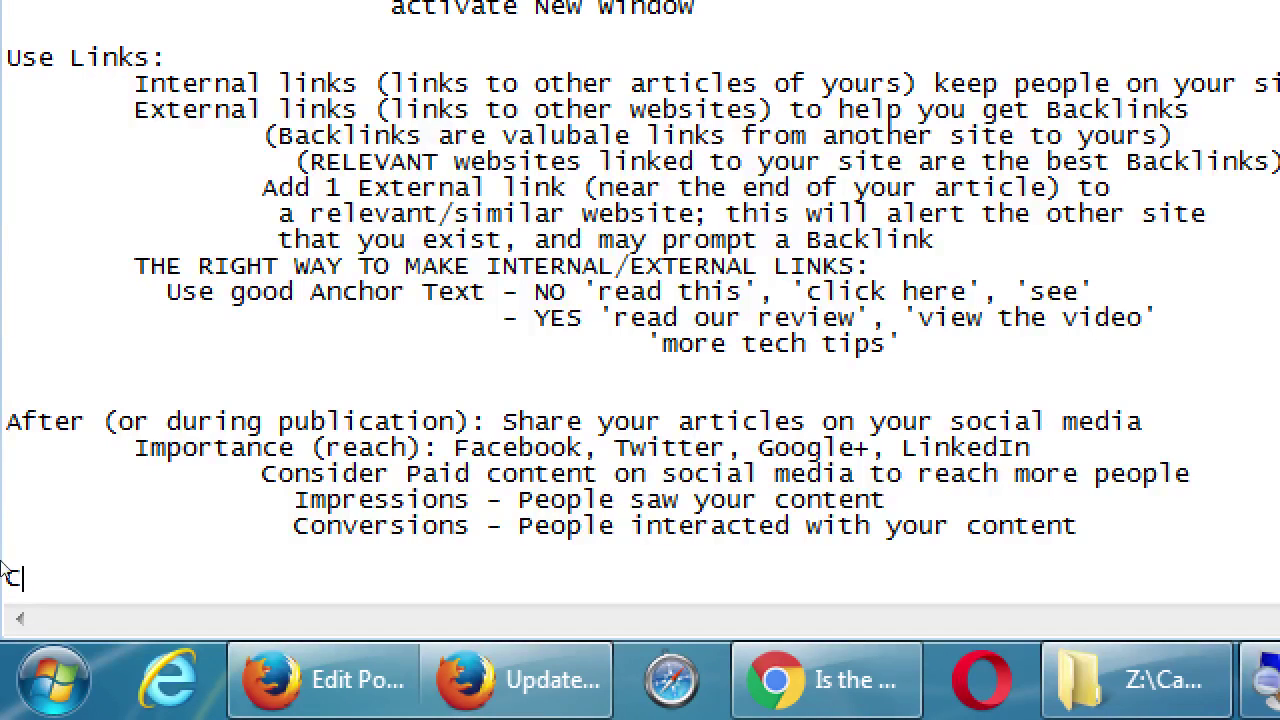
{"action": "type", "text": "onsider acti"}
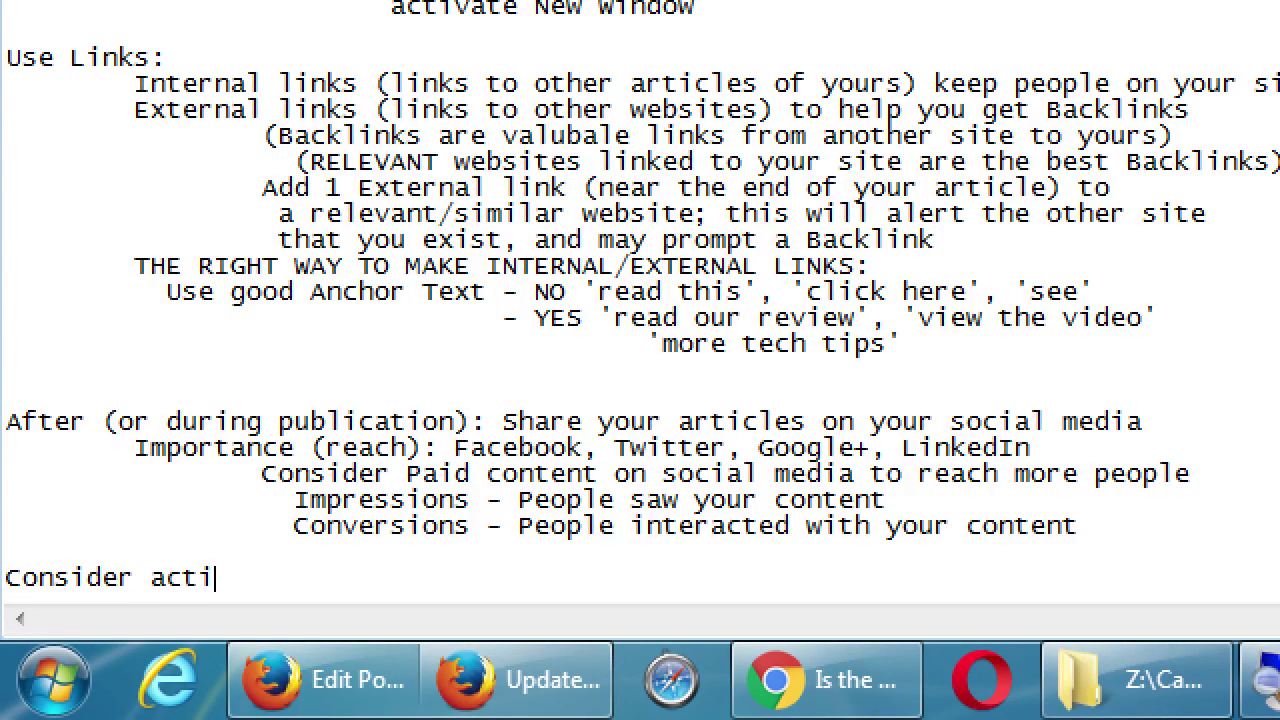
{"action": "type", "text": "vating Co"}
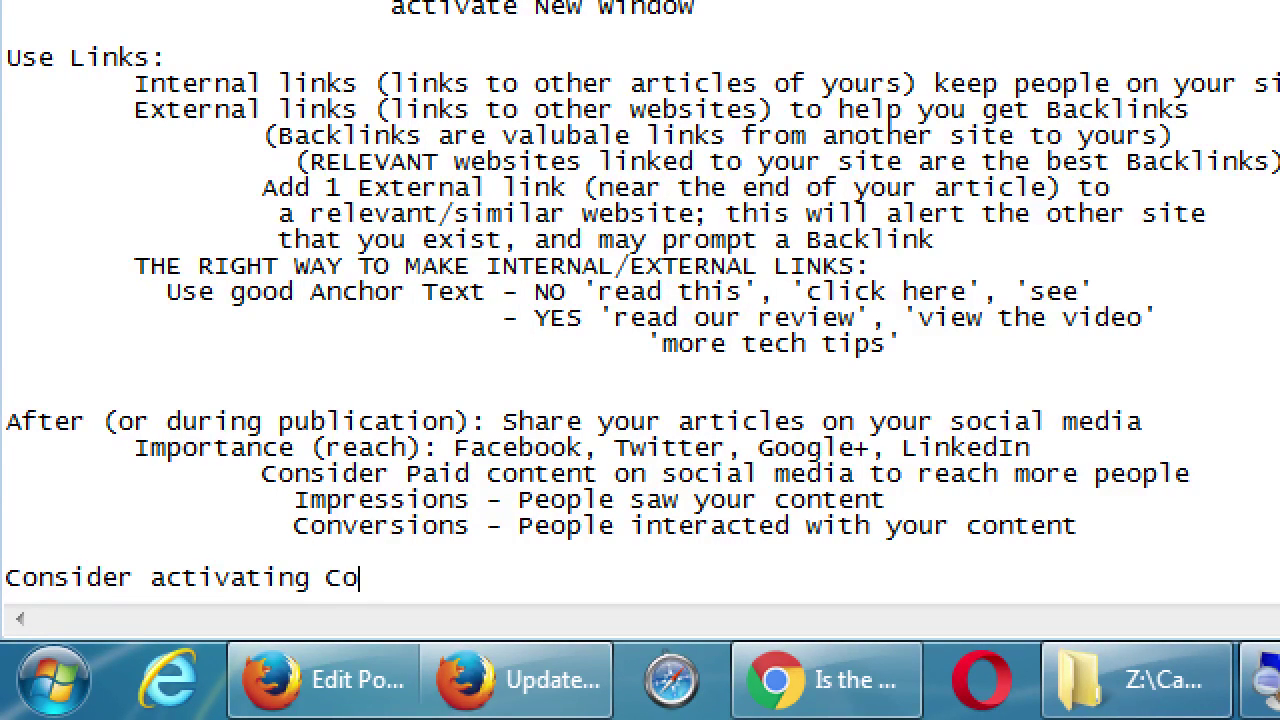
{"action": "type", "text": "mments on your po"}
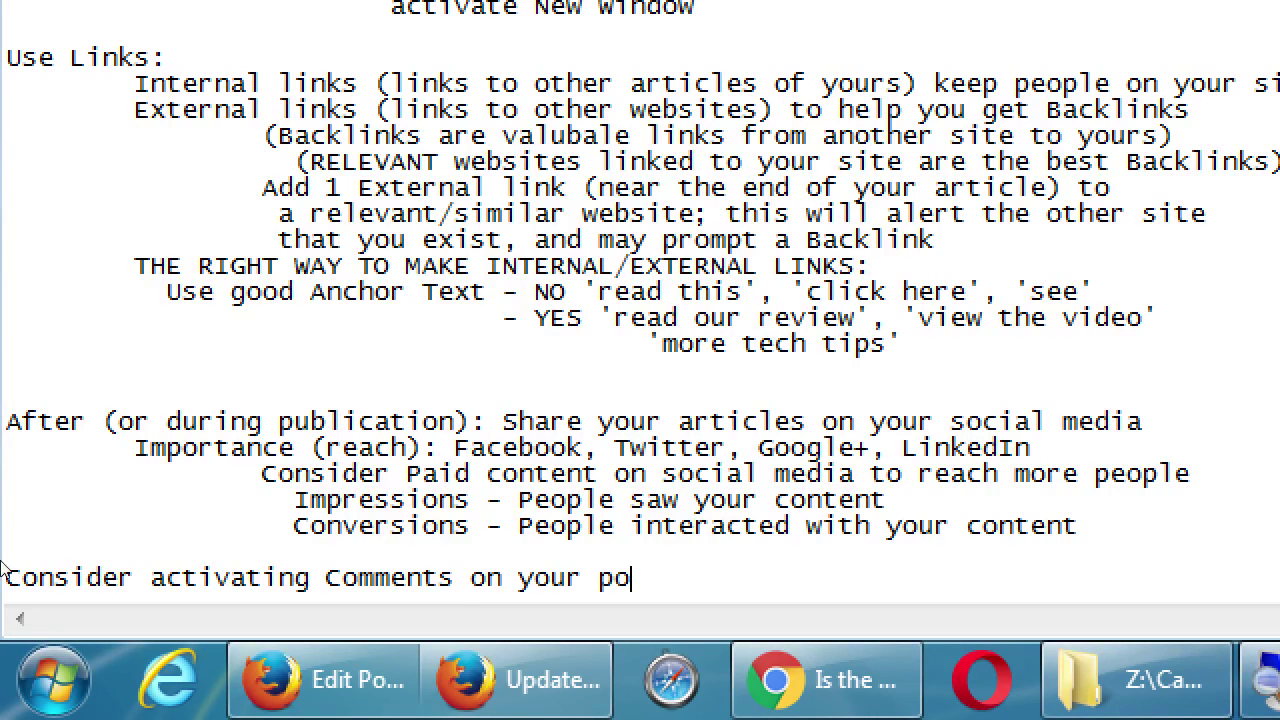
{"action": "type", "text": "sts"}
Add the indented line 'BUT ALSO ACTIVATE COMMENT MODERATION' beneath it.
{"action": "key", "text": "Return"}
{"action": "key", "text": "Tab"}
{"action": "type", "text": "BUT "}
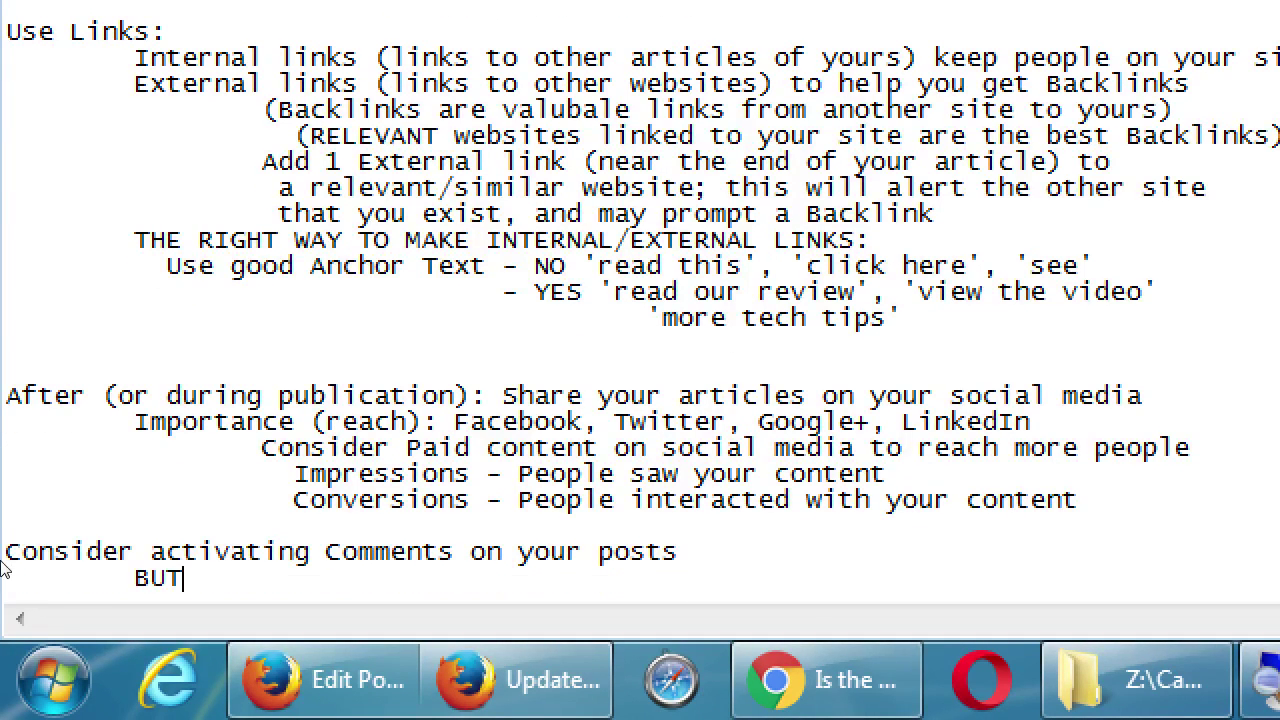
{"action": "type", "text": "ALSO ACIVE"}
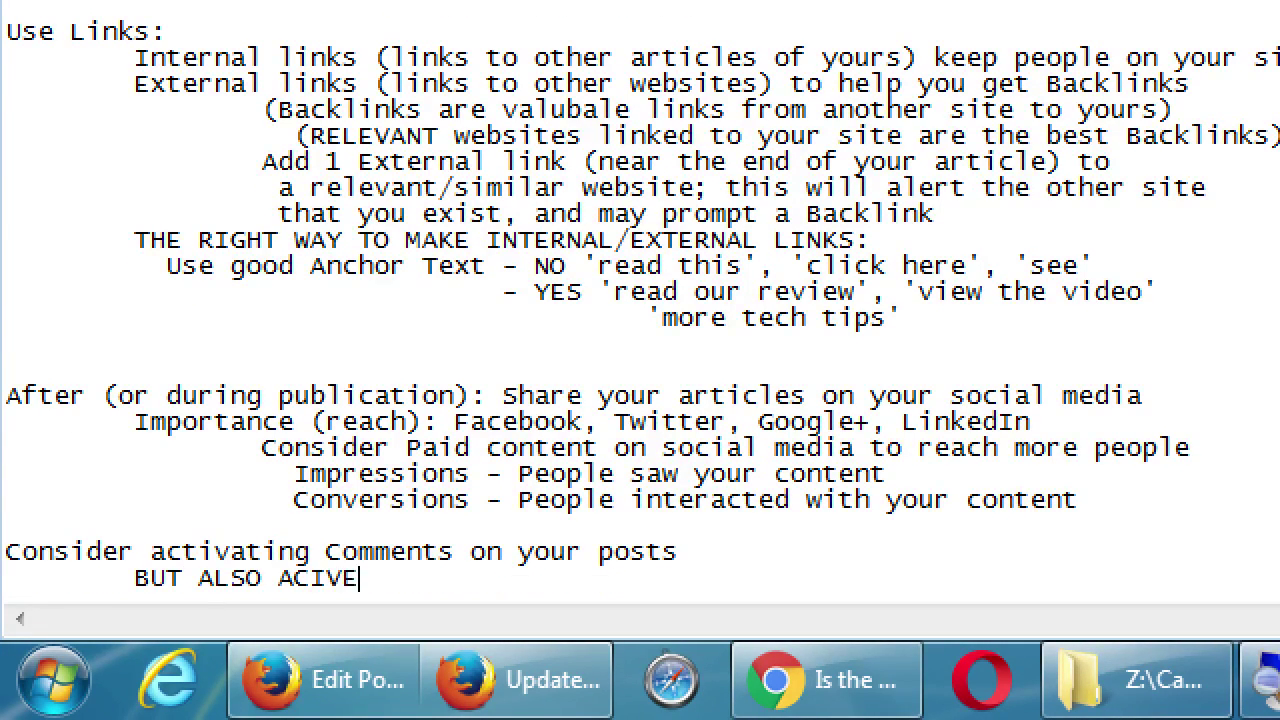
{"action": "key", "text": "BackSpace"}
{"action": "key", "text": "BackSpace"}
{"action": "key", "text": "BackSpace"}
{"action": "type", "text": "TIVATE"}
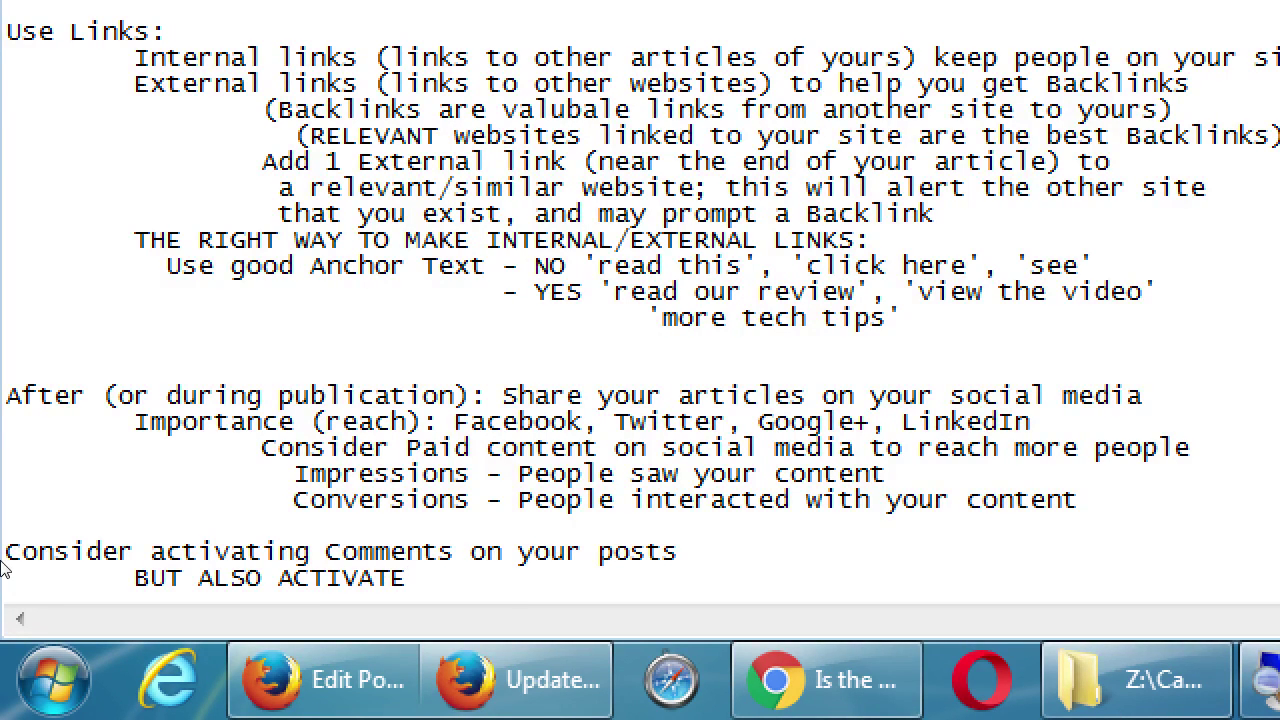
{"action": "type", "text": " COMMENT CO"}
{"action": "key", "text": "BackSpace"}
{"action": "key", "text": "BackSpace"}
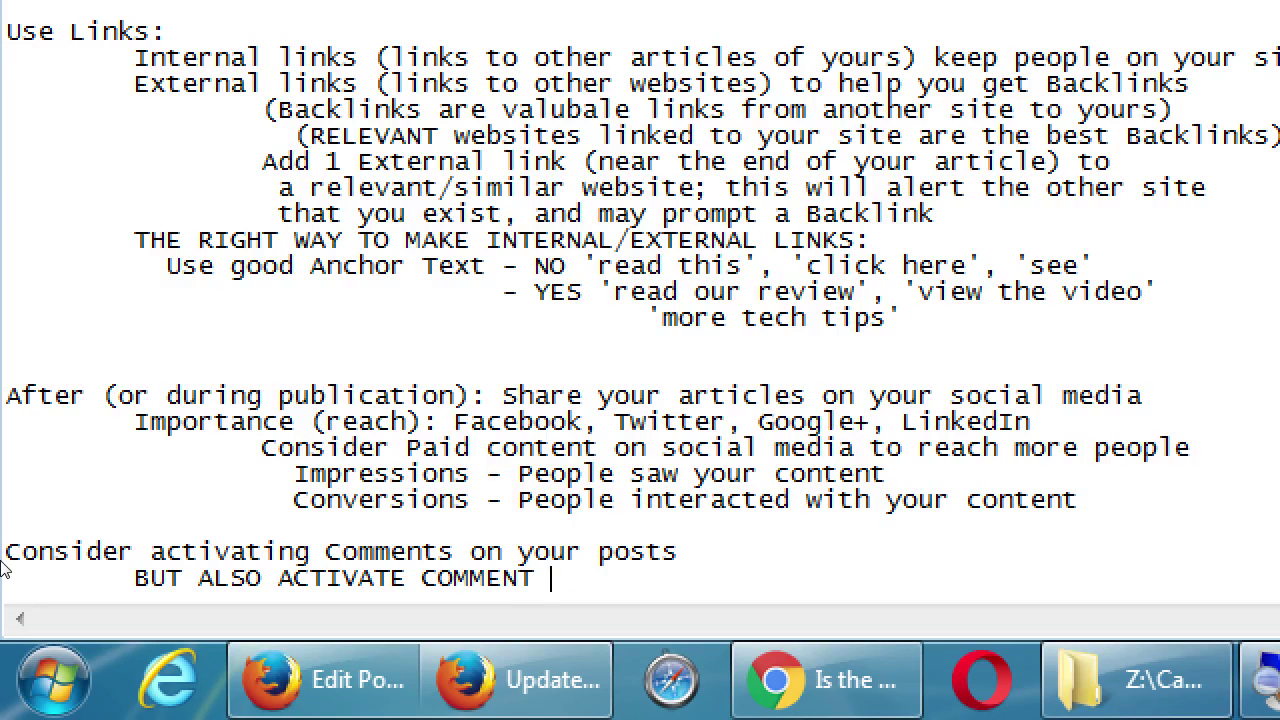
{"action": "type", "text": "MODERATION"}
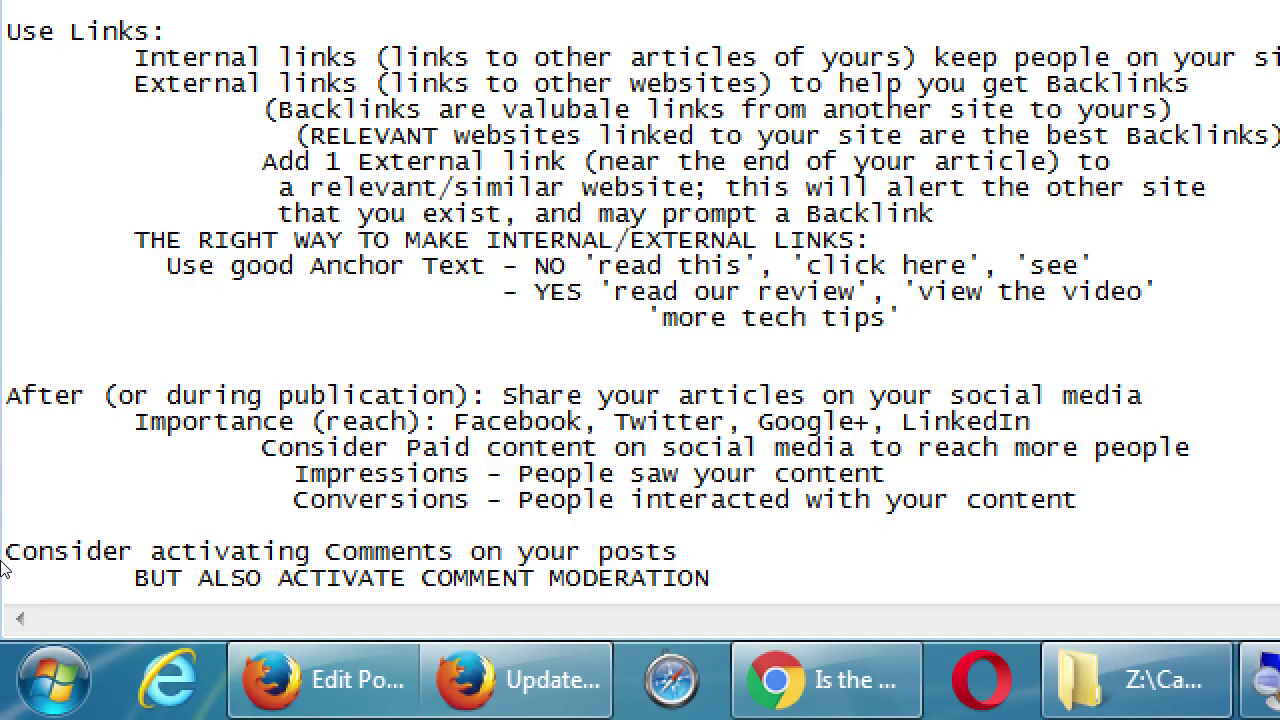
{"action": "key", "text": "super+minus"}
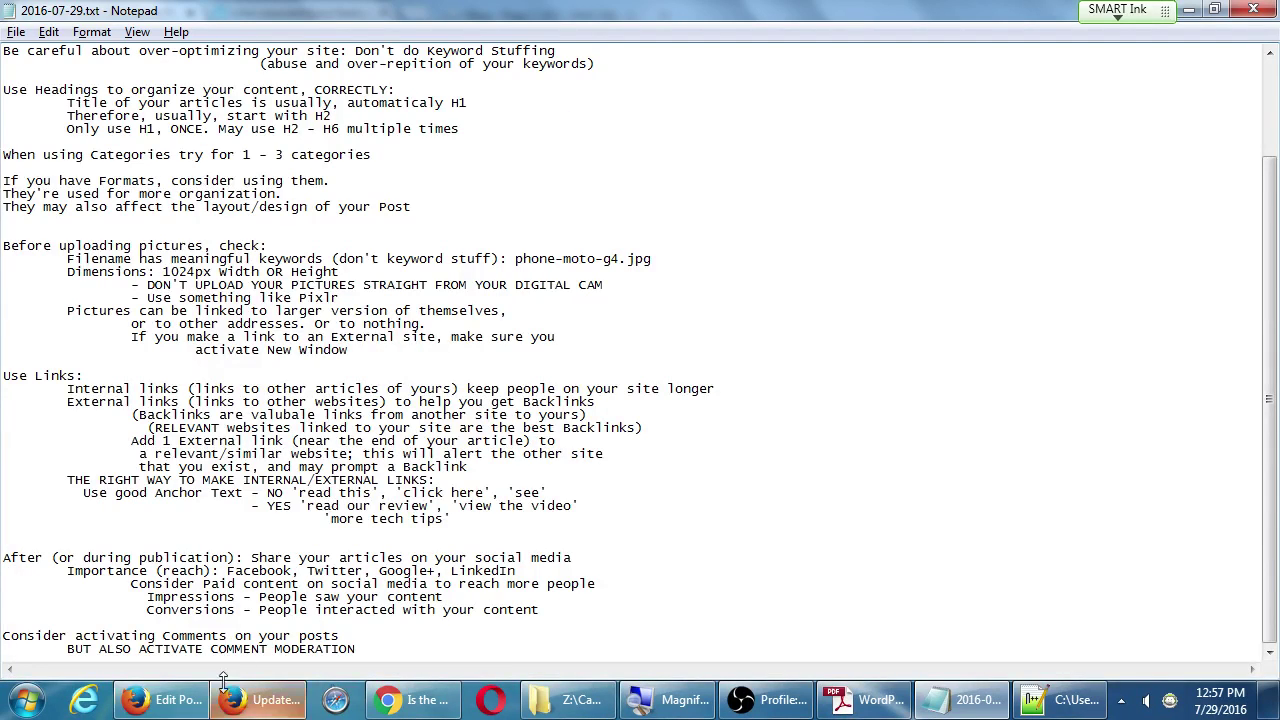
Return to the Moto G4 post editor in Firefox and bring up the sidebar's Settings sections.
{"action": "left_click", "coordinate": [165, 699]}
{"action": "scroll", "coordinate": [171, 398], "scroll_direction": "up", "scroll_amount": 10}
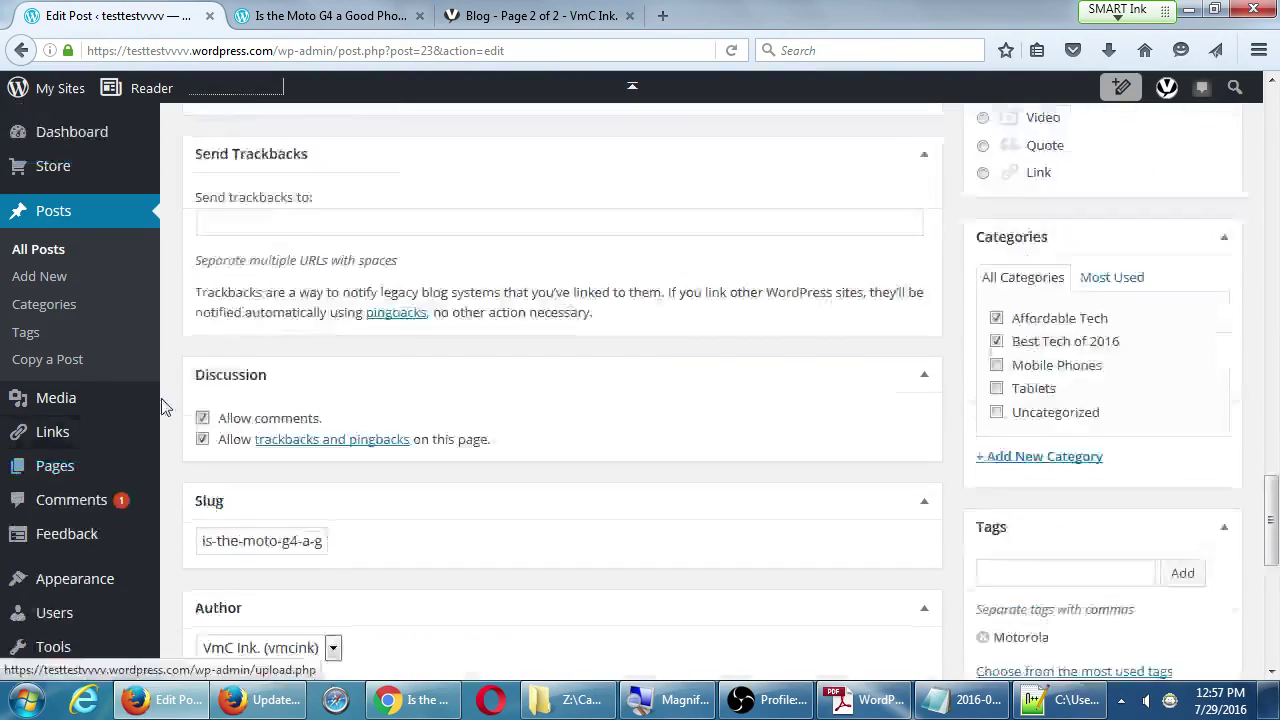
{"action": "scroll", "coordinate": [171, 398], "scroll_direction": "down", "scroll_amount": 12}
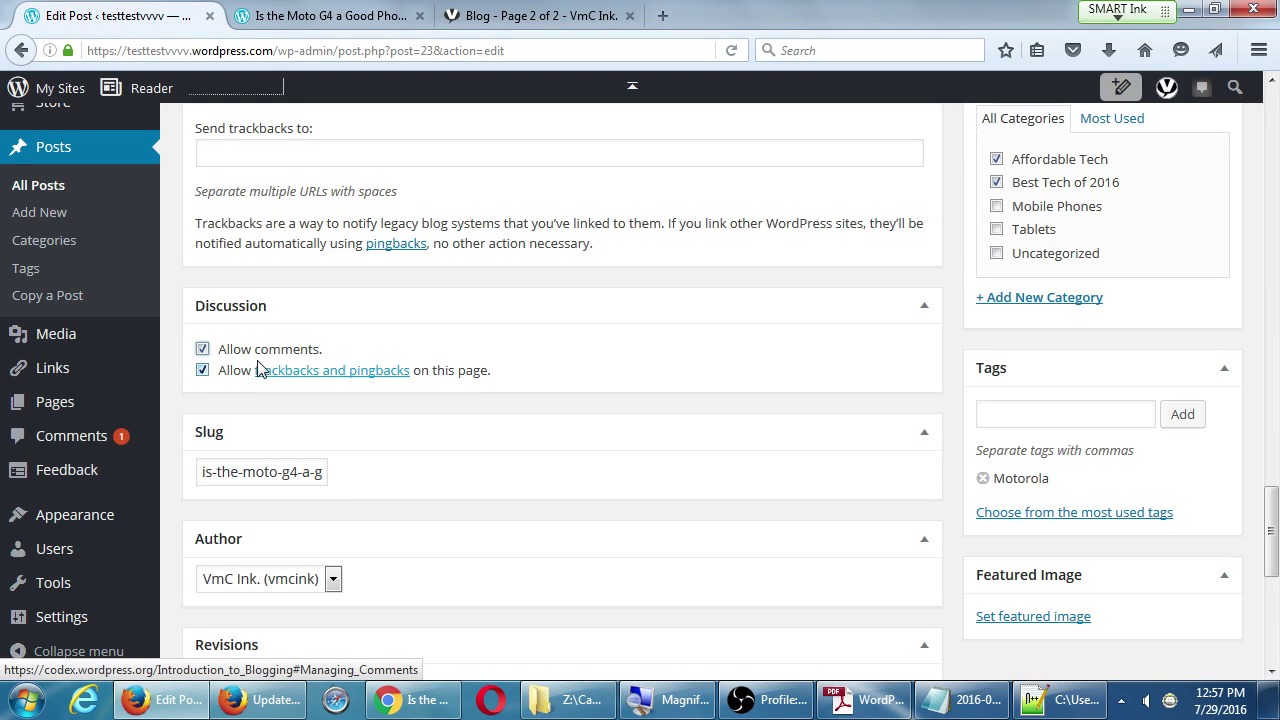
{"action": "scroll", "coordinate": [254, 370], "scroll_direction": "down", "scroll_amount": 3}
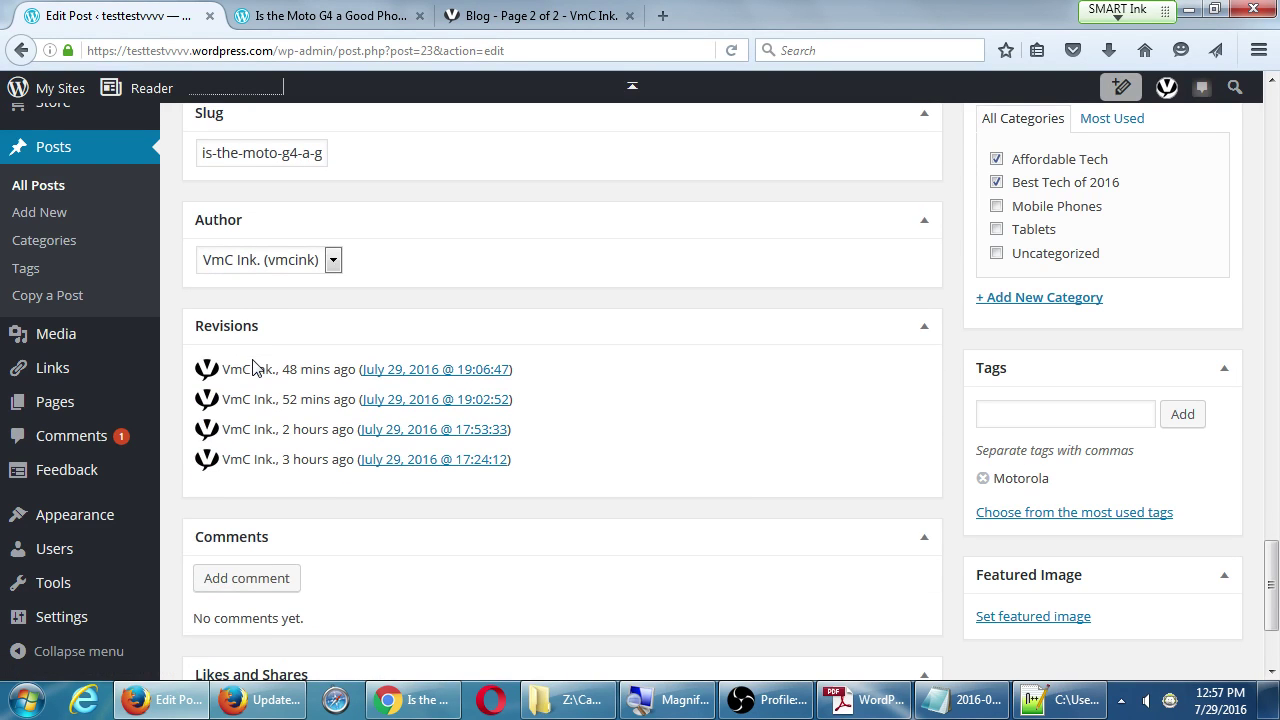
{"action": "mouse_move", "coordinate": [117, 567]}
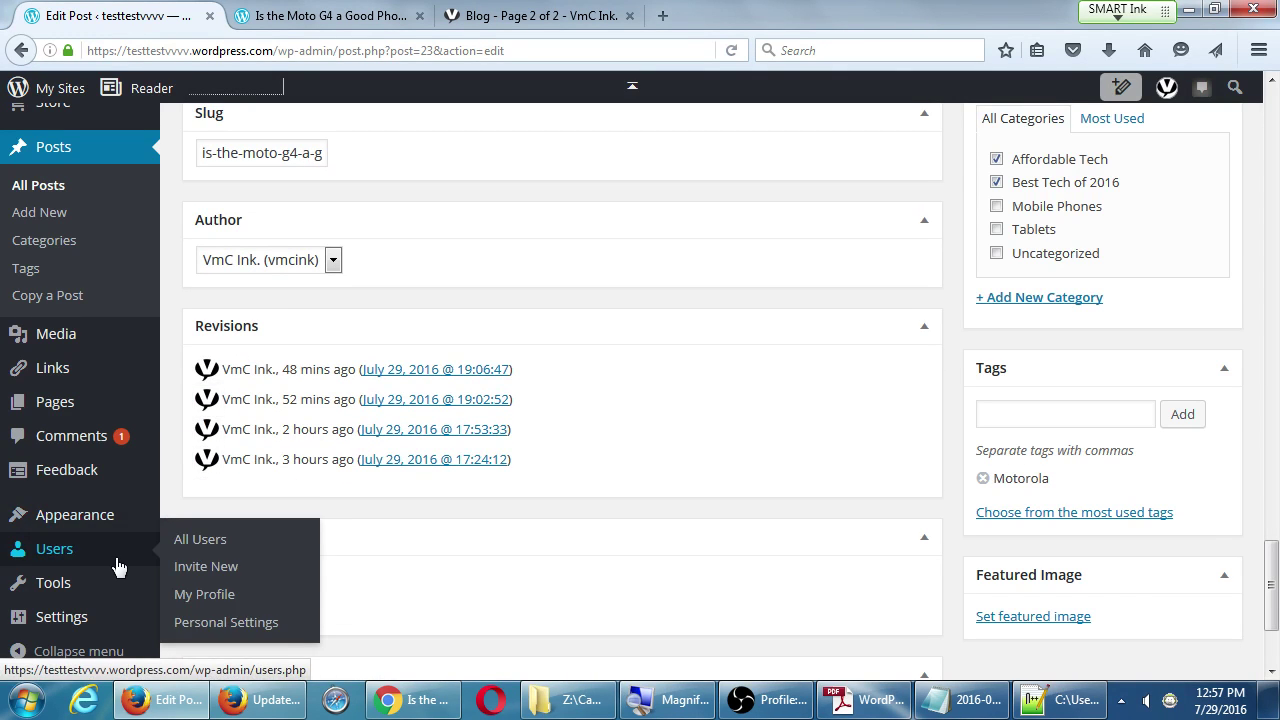
{"action": "mouse_move", "coordinate": [100, 594]}
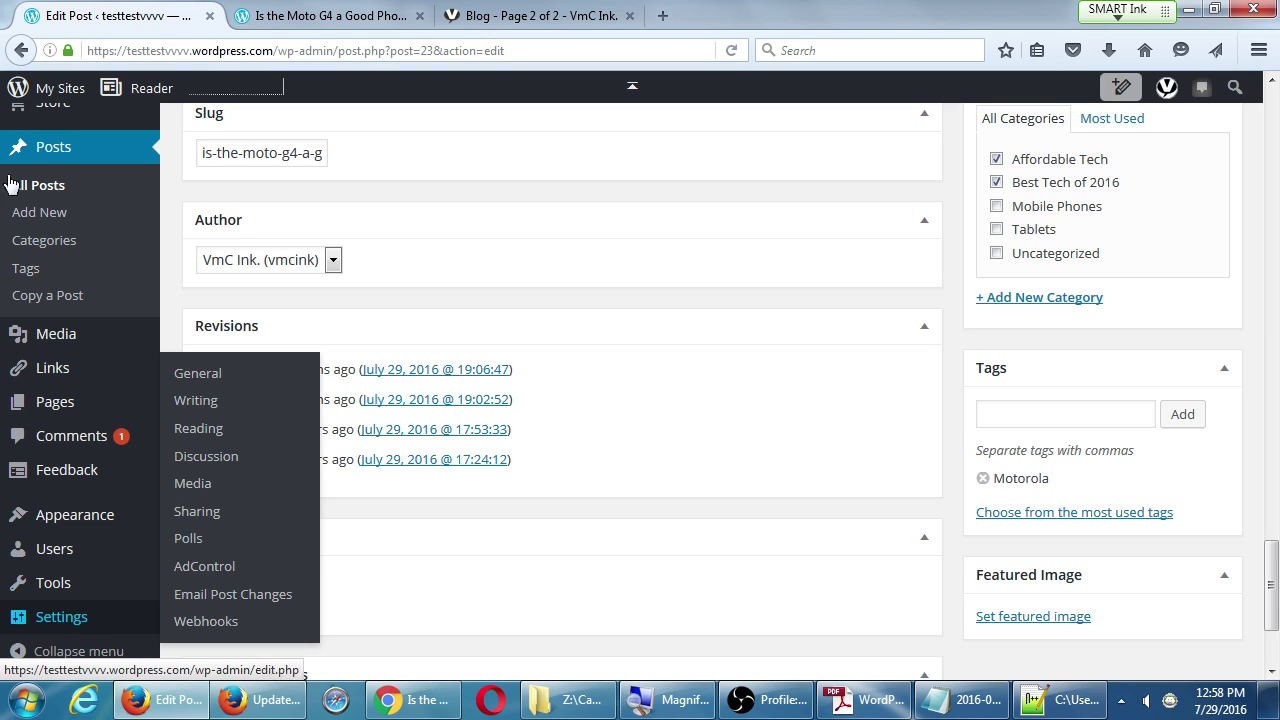
{"action": "mouse_move", "coordinate": [55, 628]}
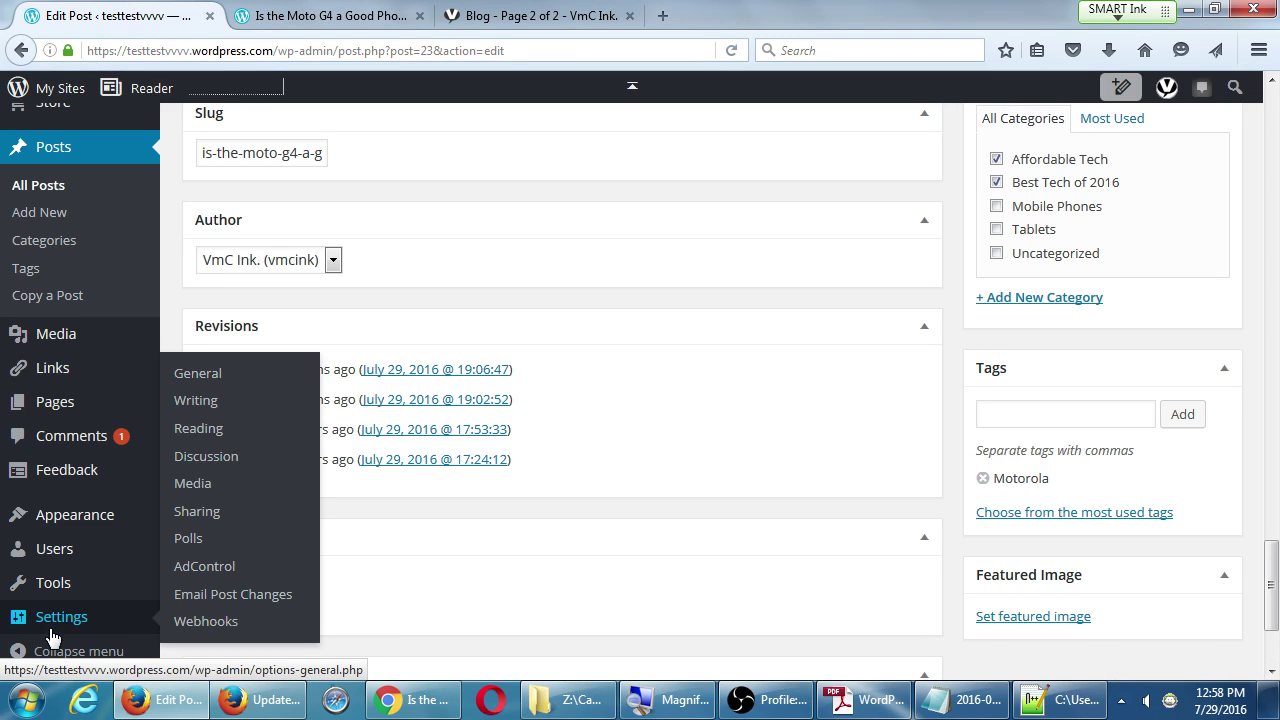
Open Settings > Discussion and scroll to the 'Before a comment appears' options.
{"action": "left_click", "coordinate": [205, 458]}
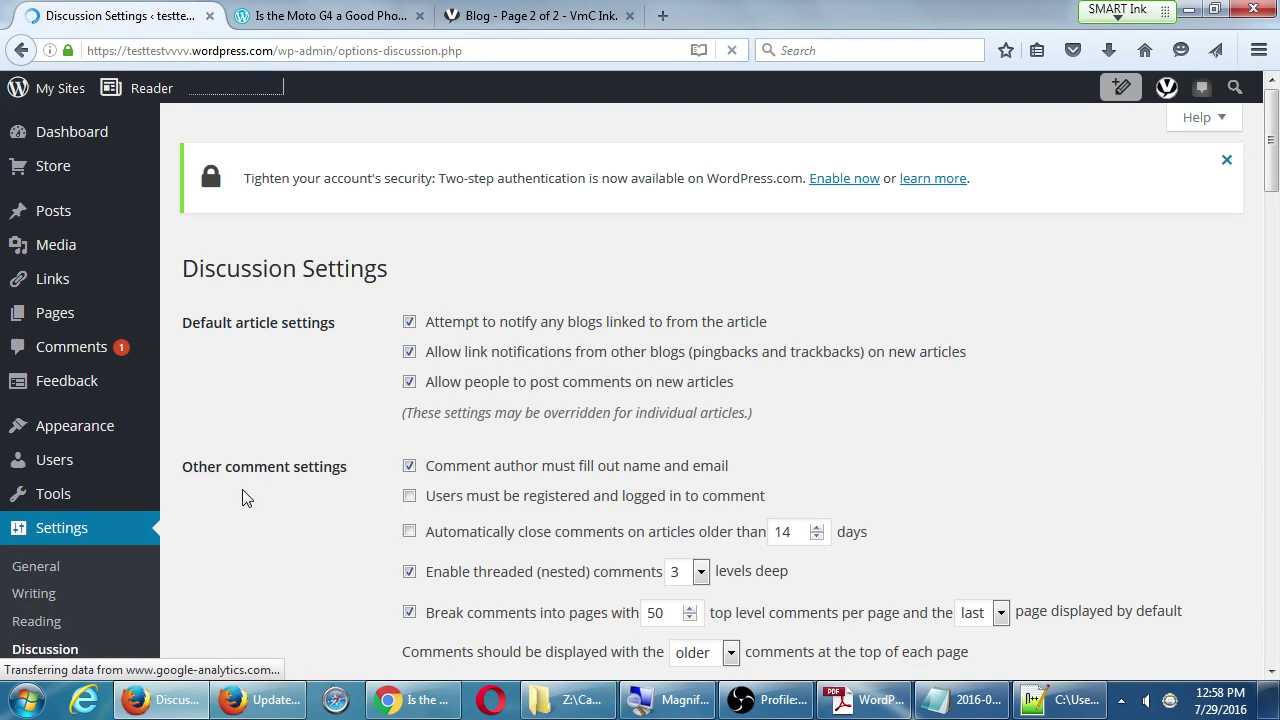
{"action": "scroll", "coordinate": [197, 595], "scroll_direction": "down", "scroll_amount": 3}
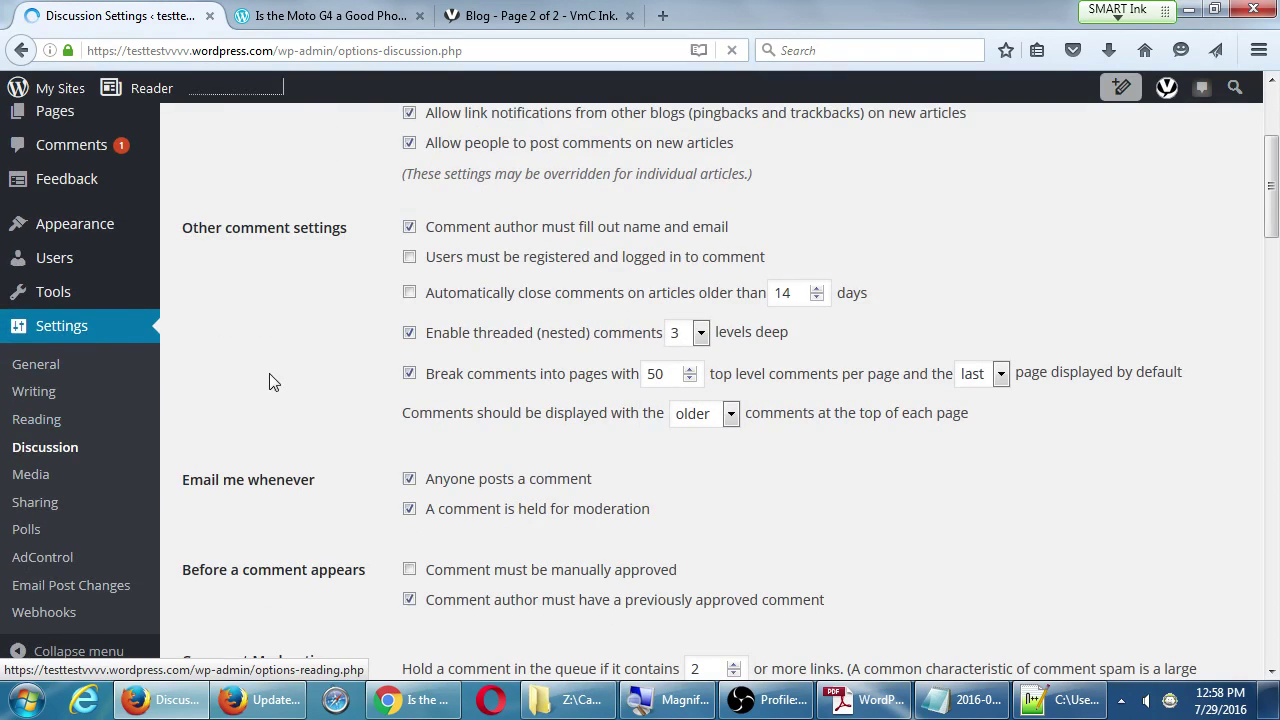
{"action": "scroll", "coordinate": [268, 381], "scroll_direction": "up", "scroll_amount": 4}
{"action": "scroll", "coordinate": [268, 381], "scroll_direction": "down", "scroll_amount": 5}
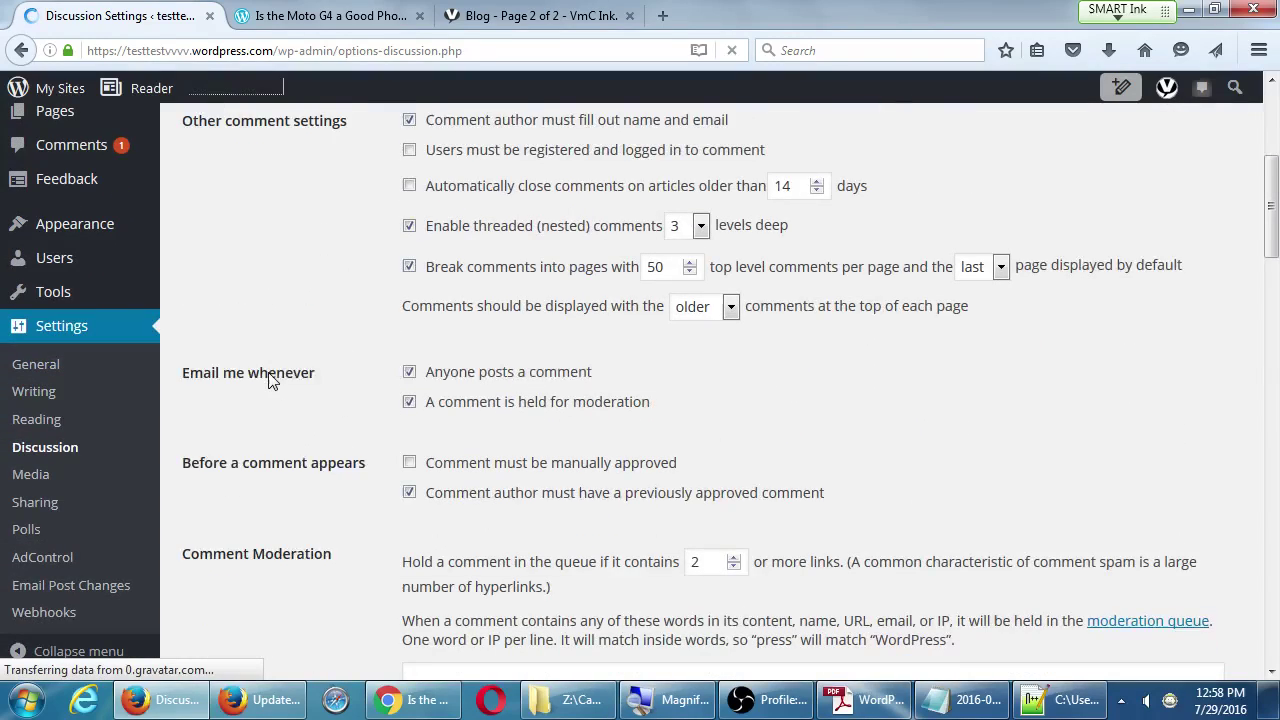
{"action": "scroll", "coordinate": [268, 381], "scroll_direction": "down", "scroll_amount": 1}
{"action": "scroll", "coordinate": [269, 377], "scroll_direction": "down", "scroll_amount": 1}
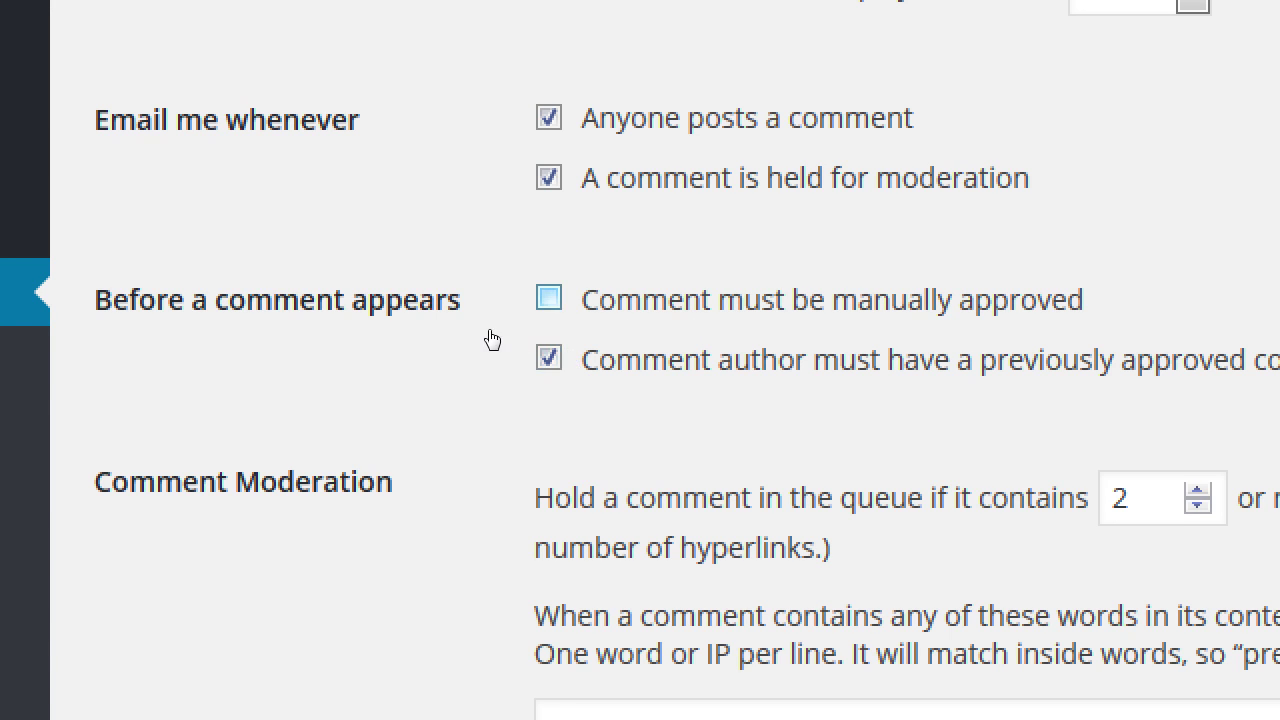
{"action": "key", "text": "shift+Tab"}
{"action": "key", "text": "space"}
{"action": "key", "text": "Tab"}
{"action": "key", "text": "space"}
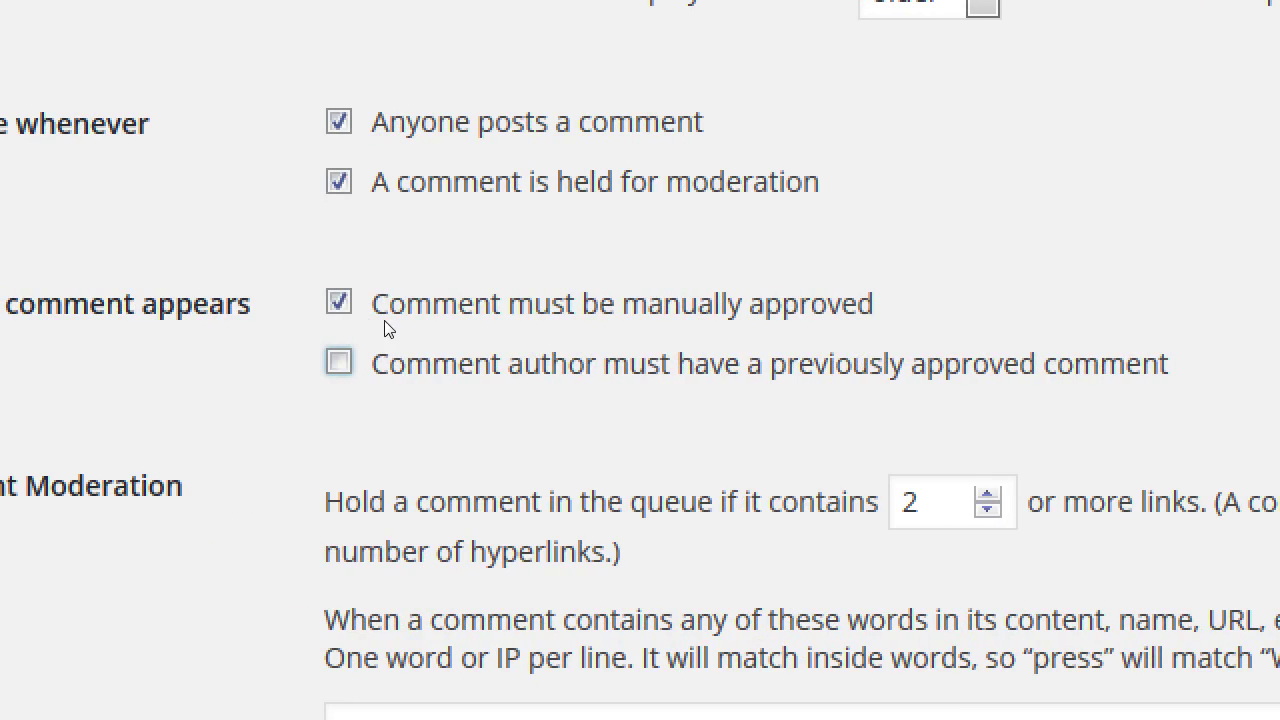
{"action": "left_click", "coordinate": [408, 341]}
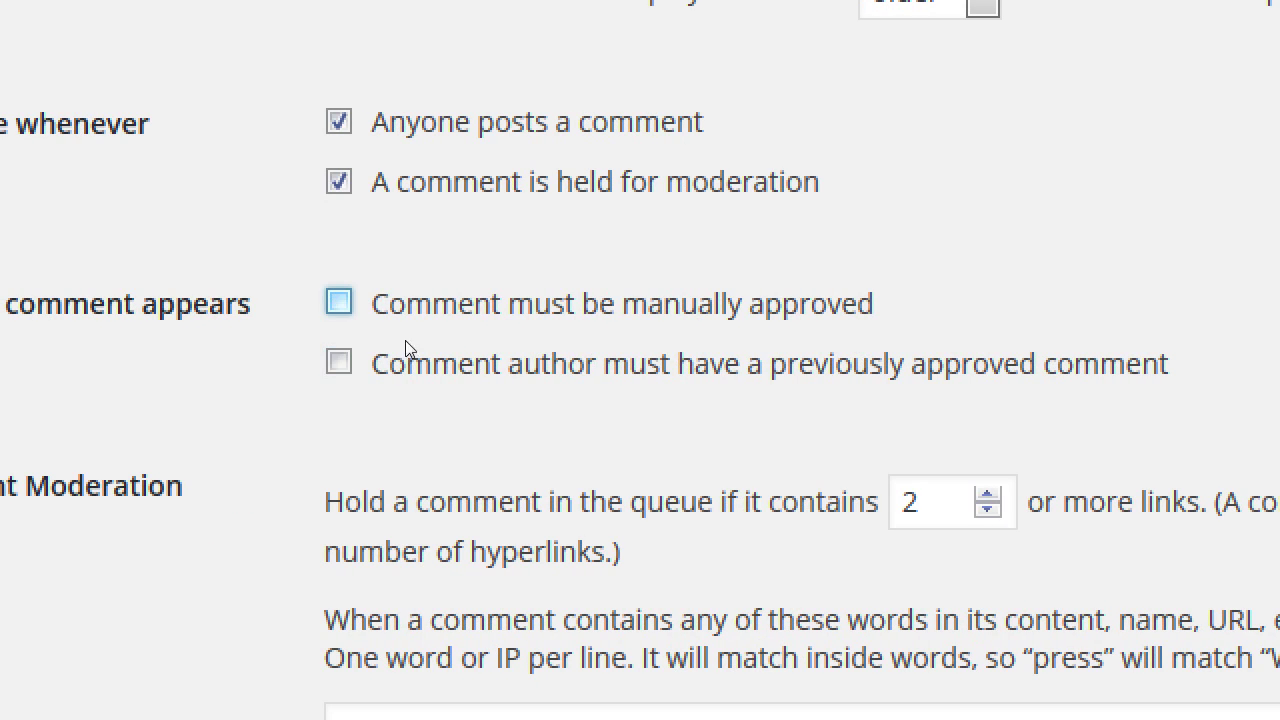
{"action": "left_click", "coordinate": [408, 366]}
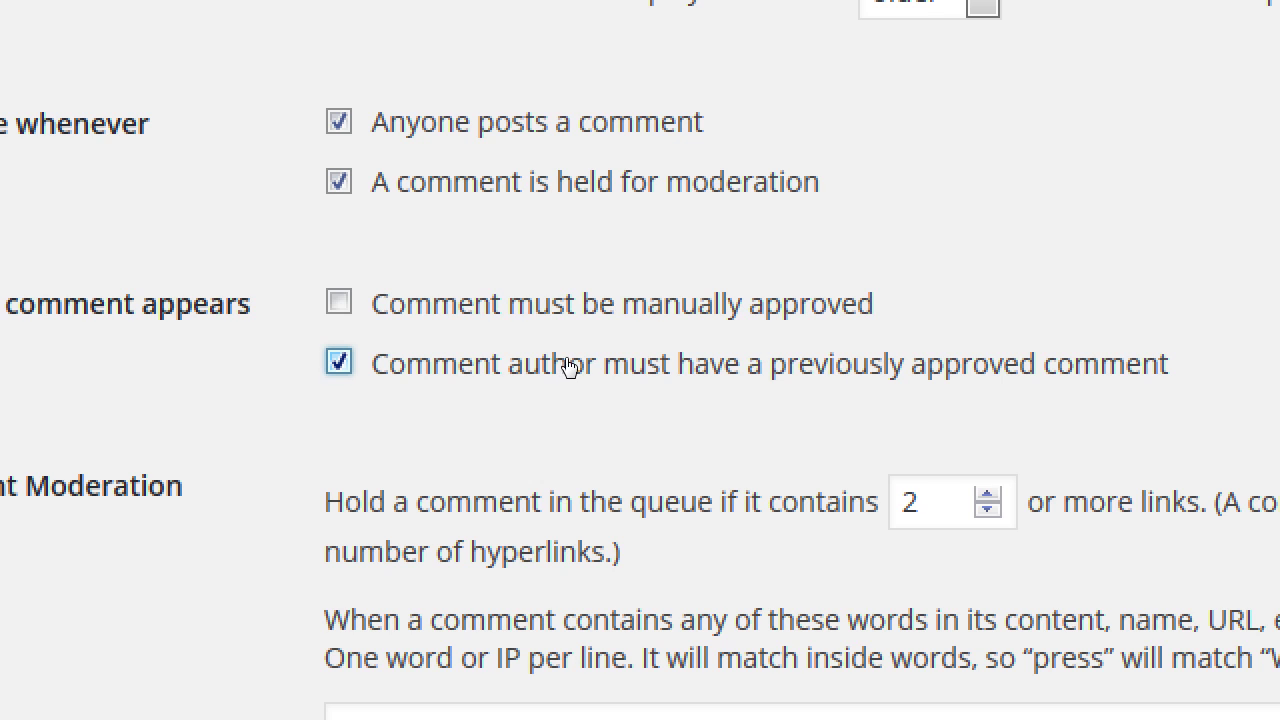
Check 'Comment must be manually approved' and uncheck 'Comment author must have a previously approved comment'.
{"action": "left_click", "coordinate": [571, 318]}
{"action": "left_click", "coordinate": [549, 374]}
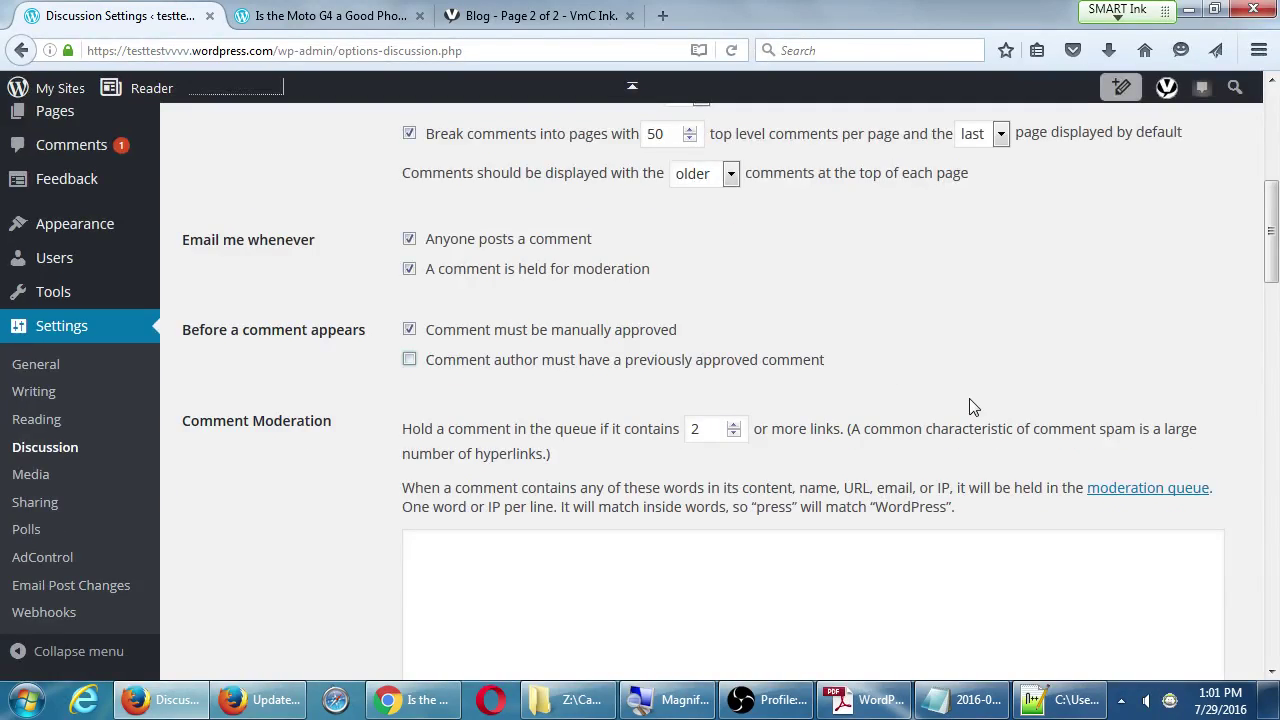
Uncheck 'Allow people to post comments on new articles', then return to the WordPress Checklist PDF.
{"action": "scroll", "coordinate": [977, 407], "scroll_direction": "up", "scroll_amount": 2}
{"action": "scroll", "coordinate": [977, 407], "scroll_direction": "up", "scroll_amount": 3}
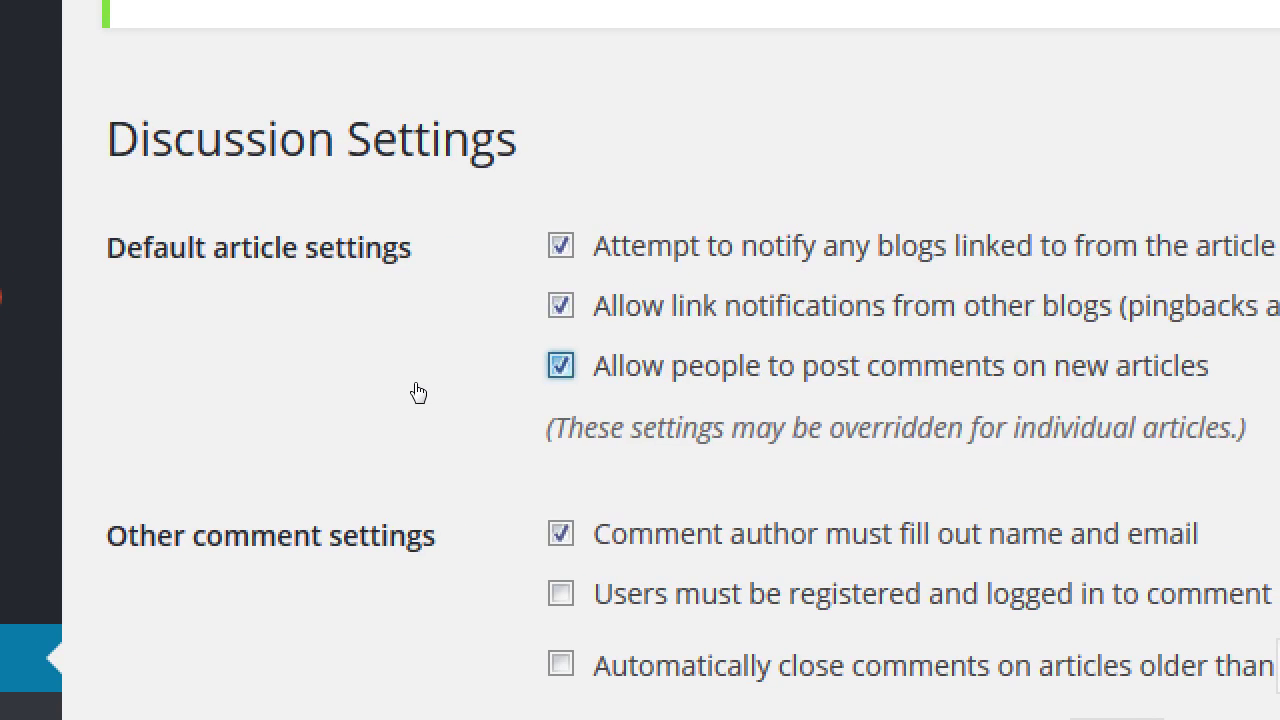
{"action": "key", "text": "space"}
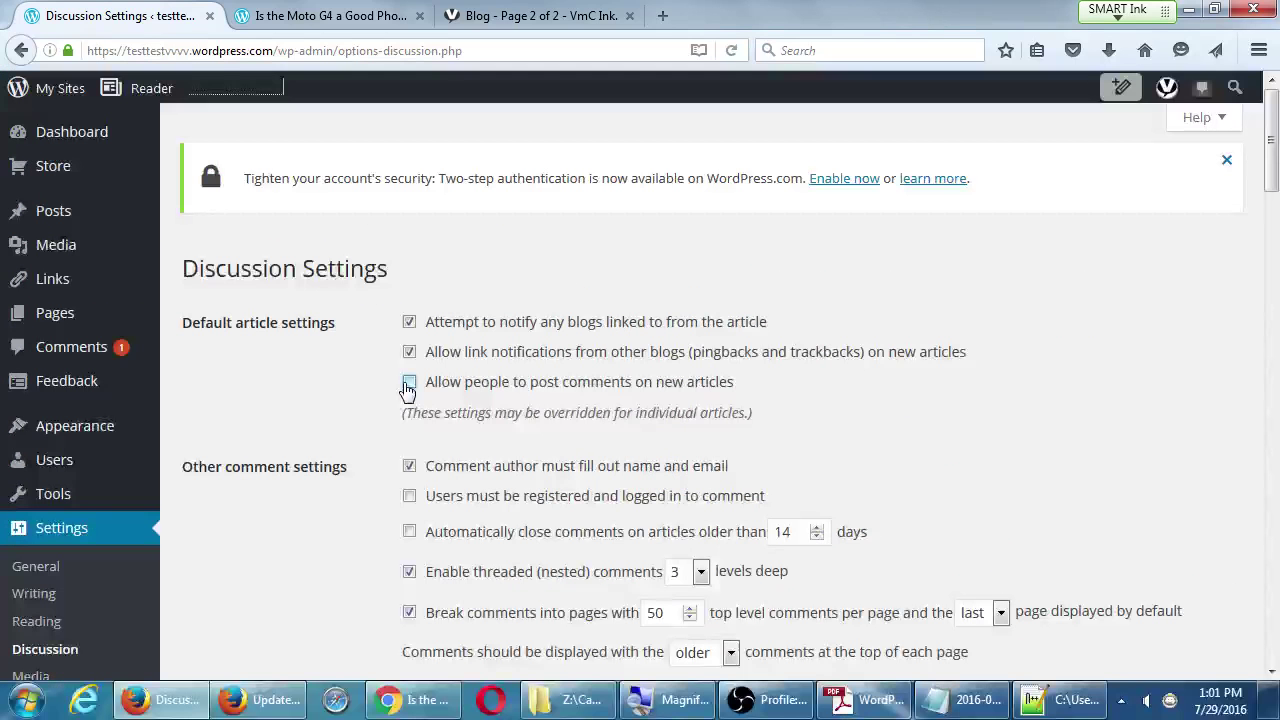
{"action": "left_click", "coordinate": [862, 702]}
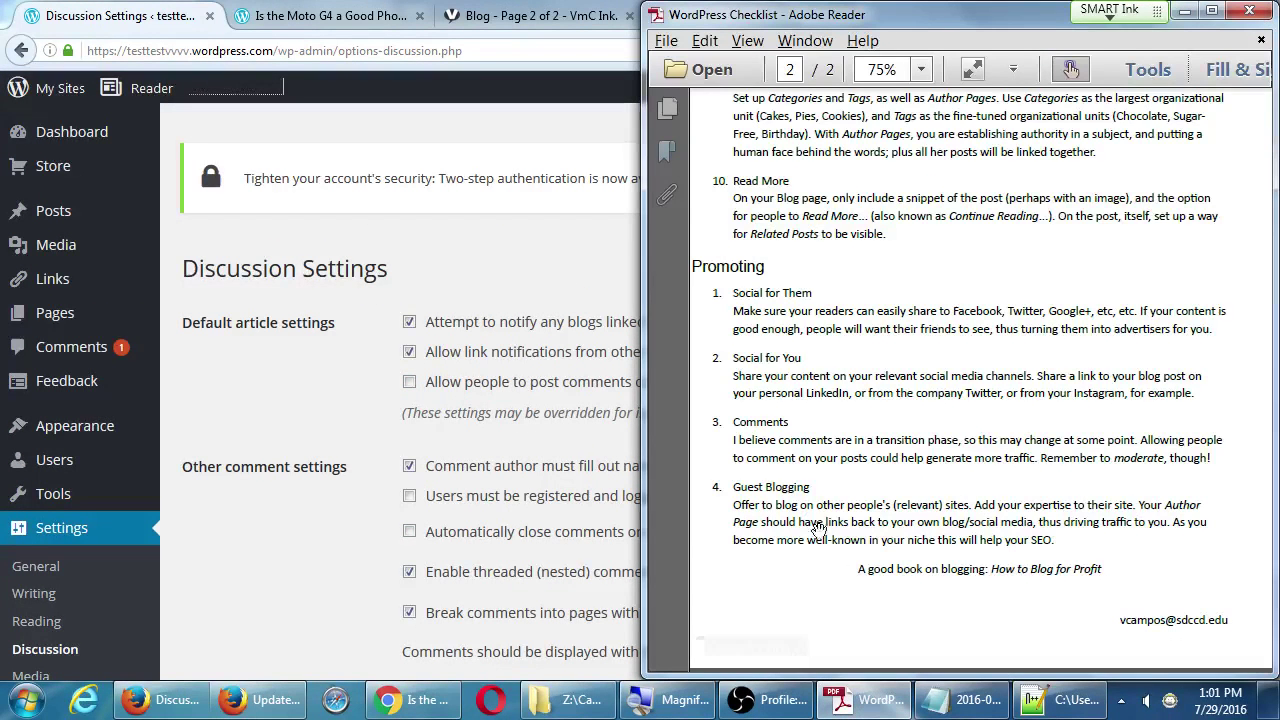
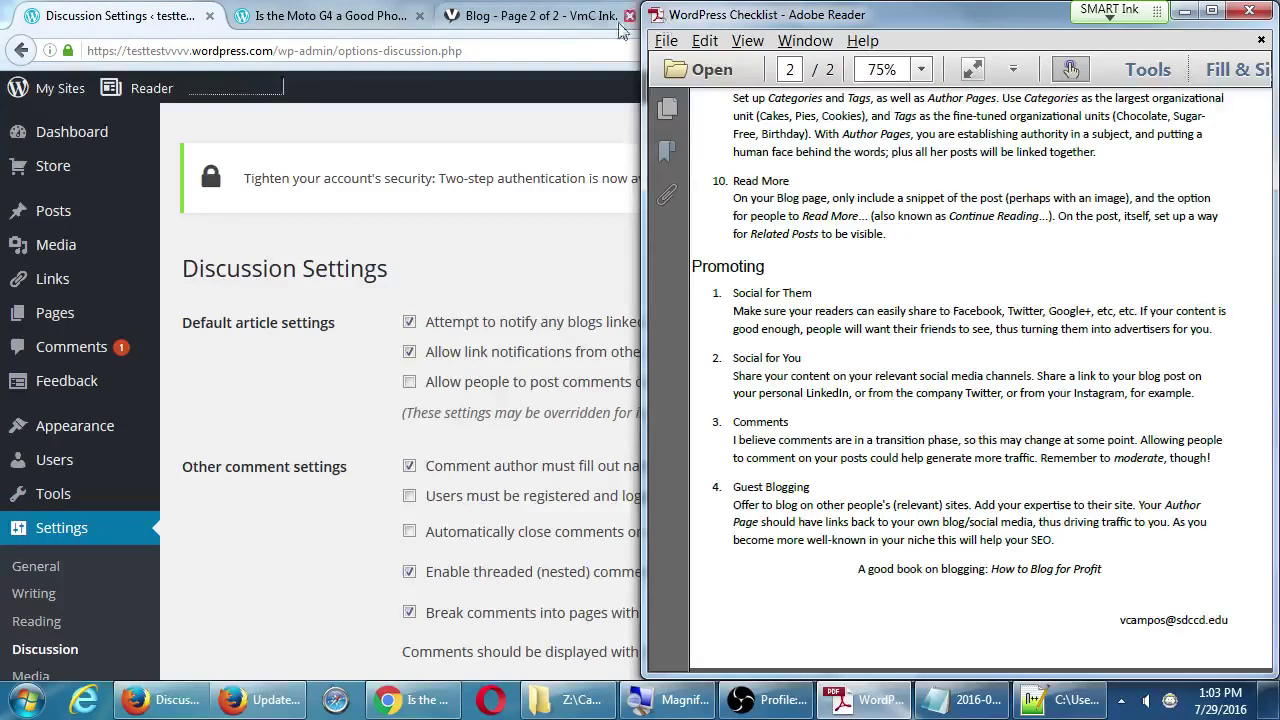
Load investorjunkie.com in the third tab in place of the VmC Ink blog page.
{"action": "left_click", "coordinate": [575, 16]}
{"action": "left_click", "coordinate": [585, 44]}
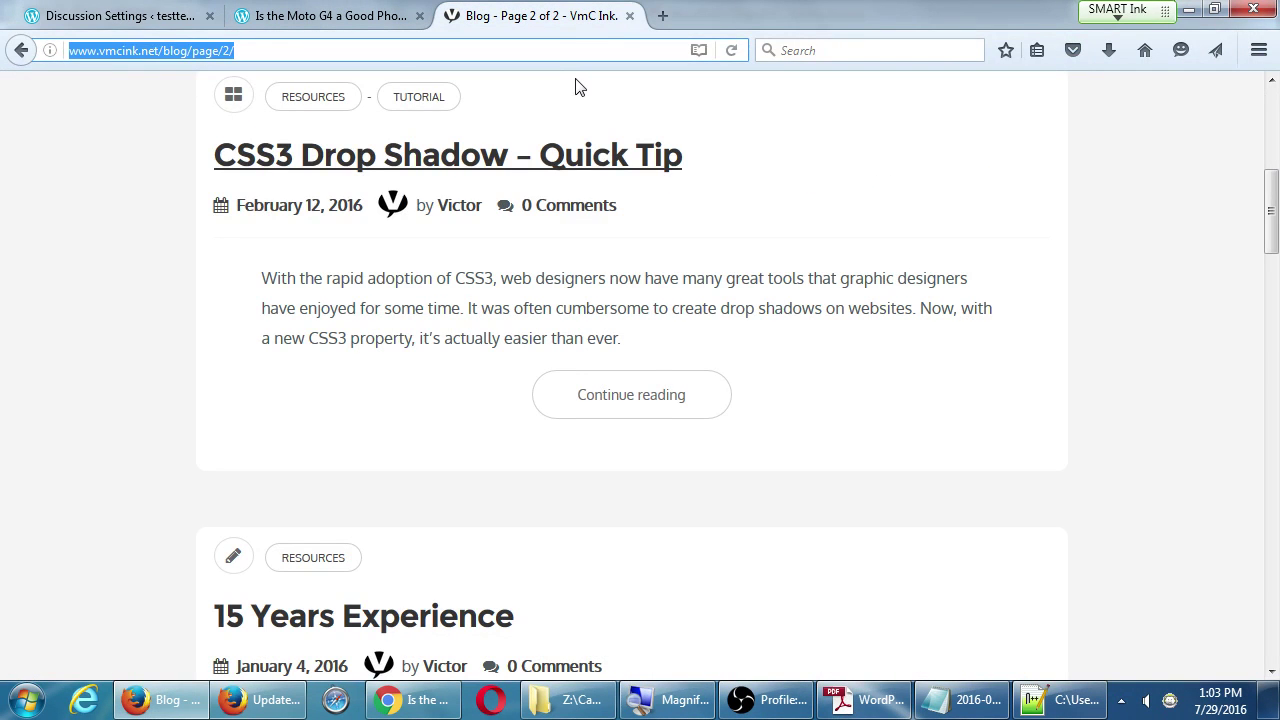
{"action": "type", "text": "invest"}
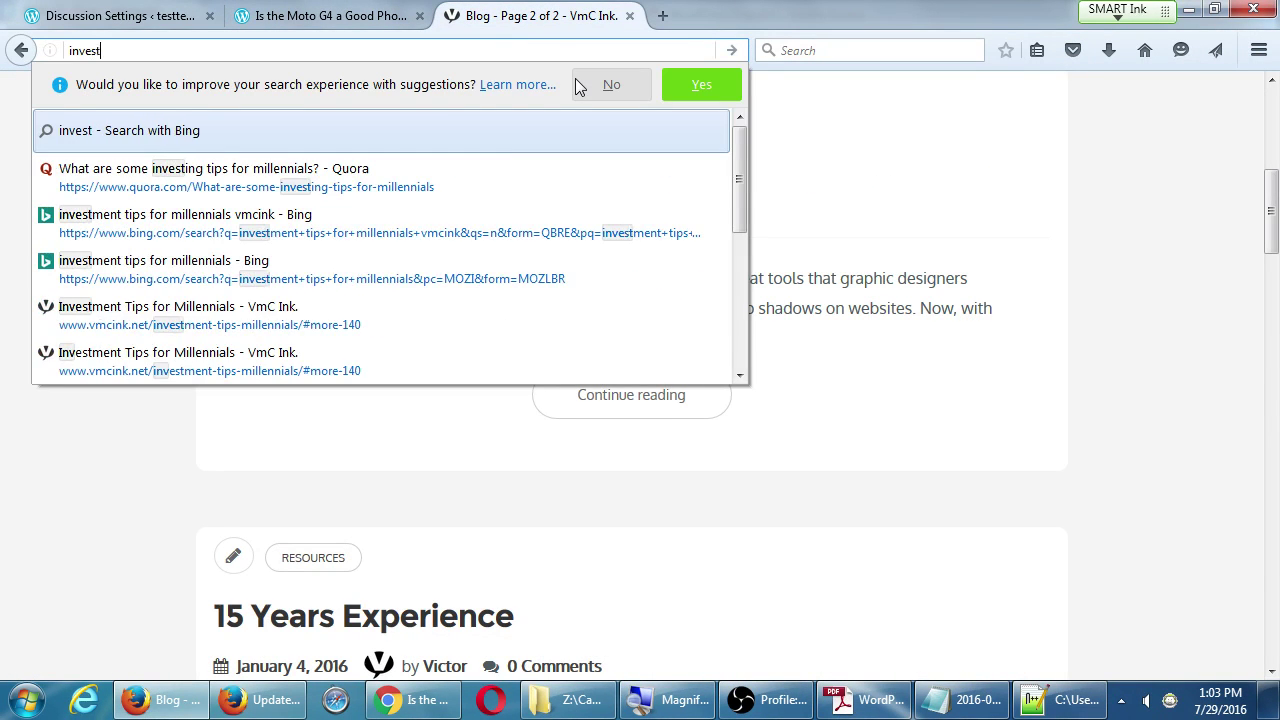
{"action": "type", "text": "orjunkie.com"}
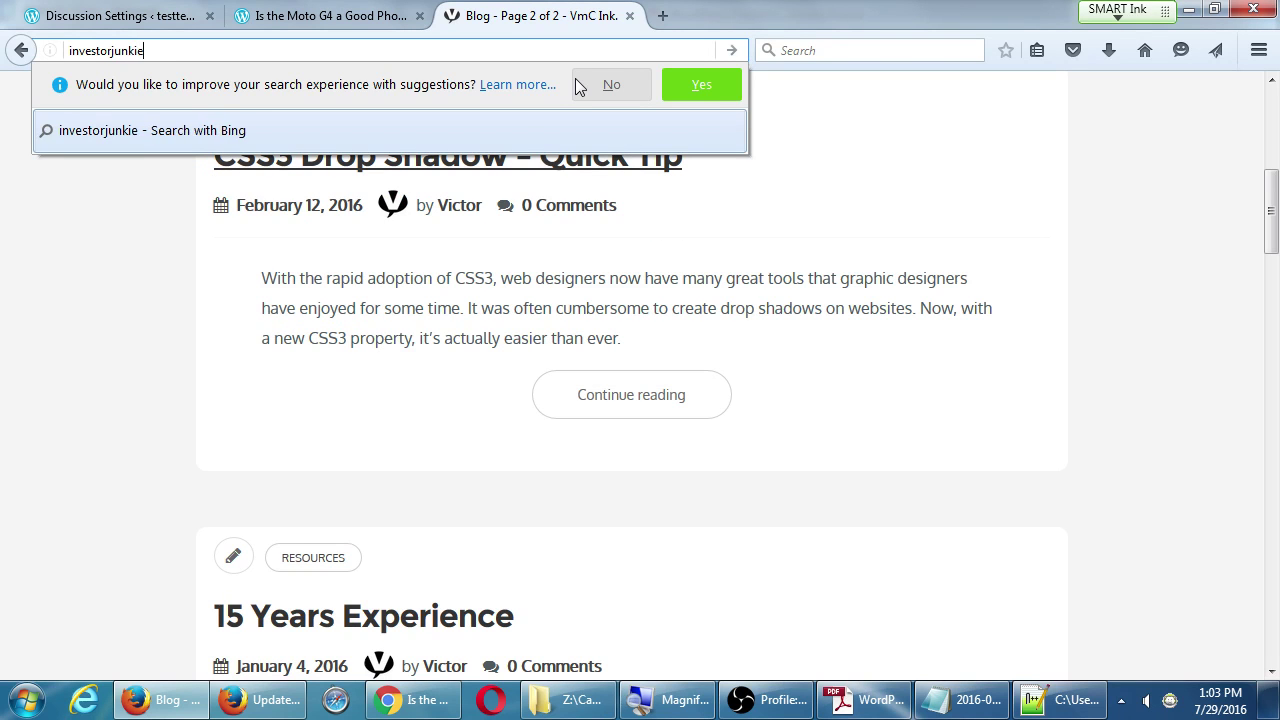
{"action": "key", "text": "Return"}
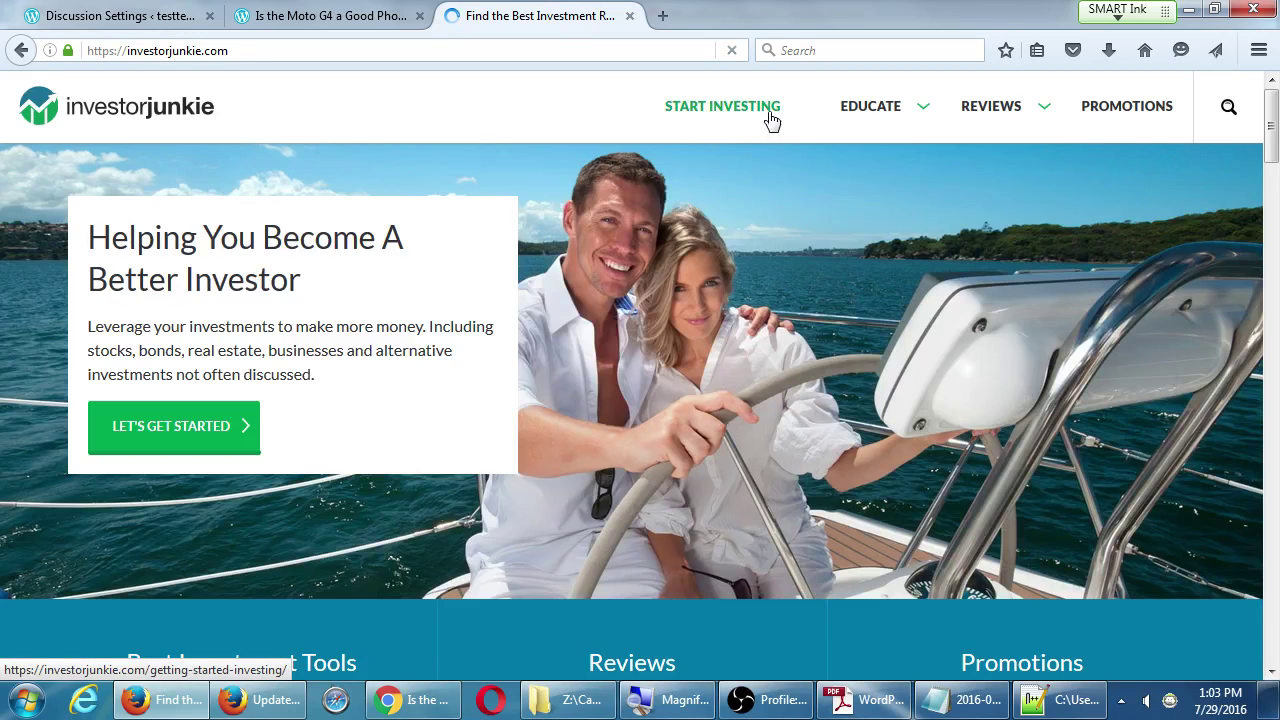
From Educate > Articles, open the article 'Is Gold Really Money?'.
{"action": "mouse_move", "coordinate": [829, 114]}
{"action": "left_click", "coordinate": [862, 281]}
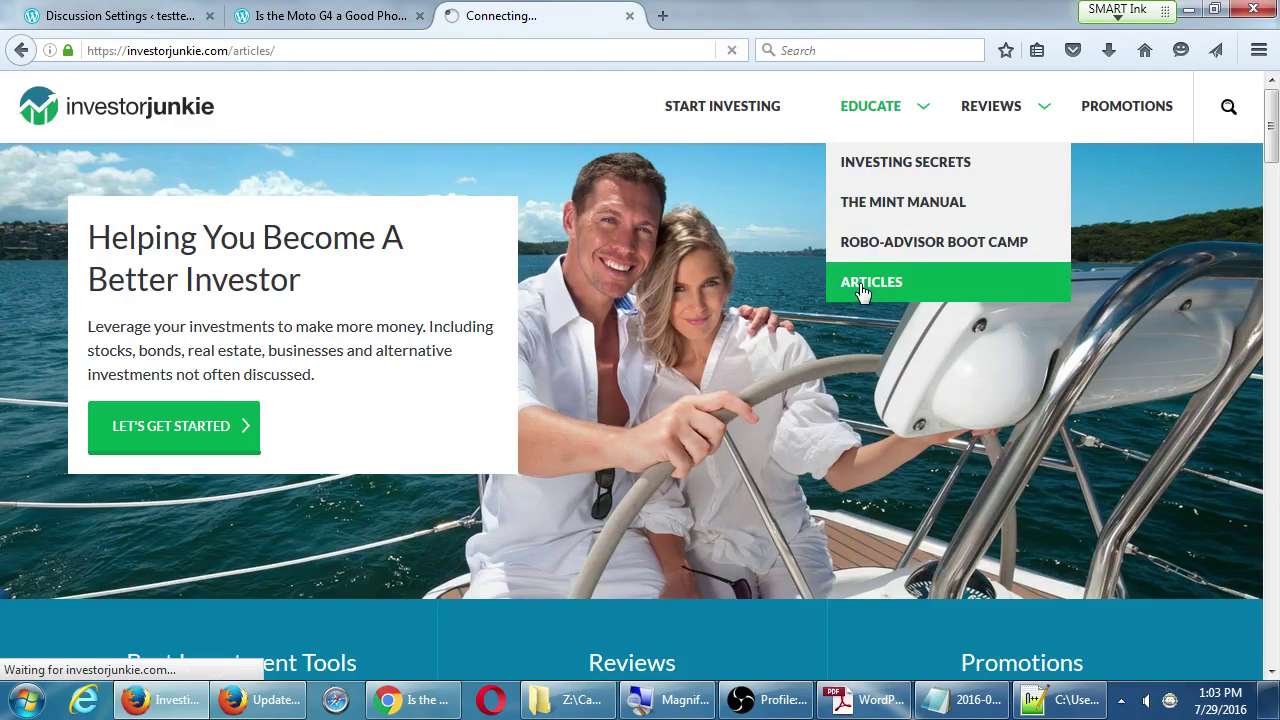
{"action": "scroll", "coordinate": [865, 279], "scroll_direction": "down", "scroll_amount": 10}
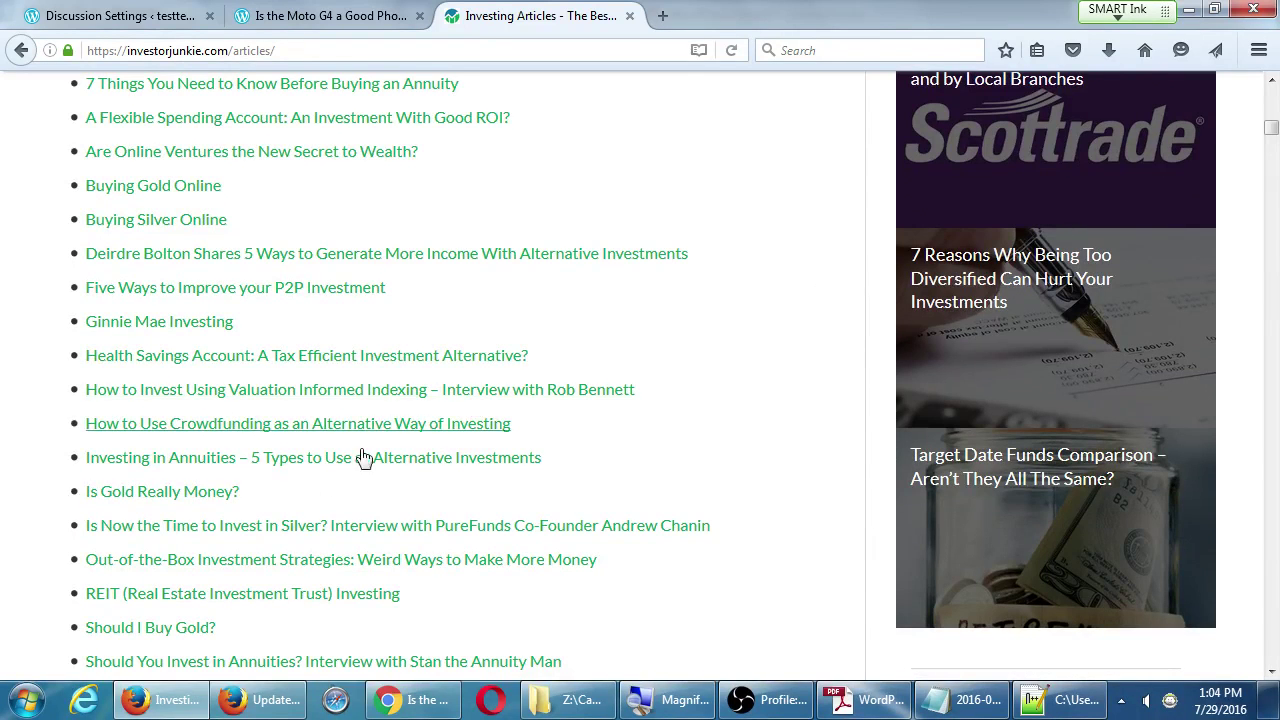
{"action": "left_click", "coordinate": [175, 508]}
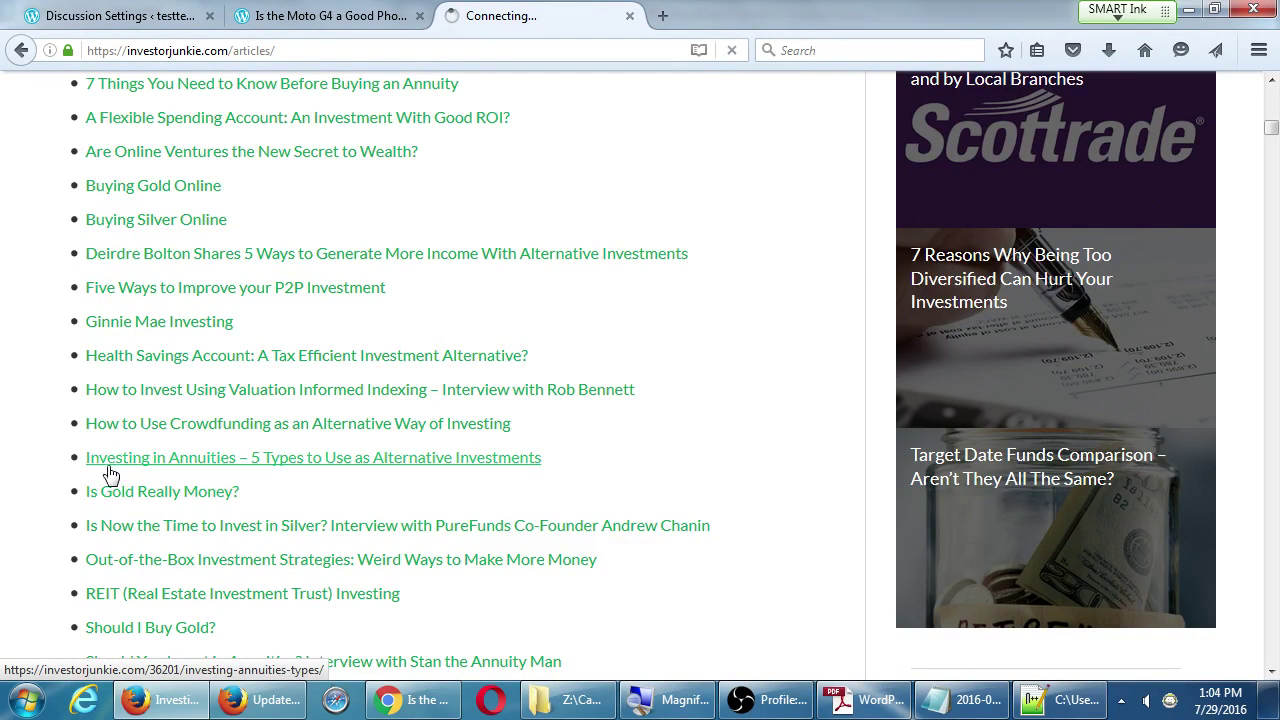
Visit the gold article's author profile and skim the bio, then go back twice and forward once.
{"action": "scroll", "coordinate": [64, 472], "scroll_direction": "down", "scroll_amount": 15}
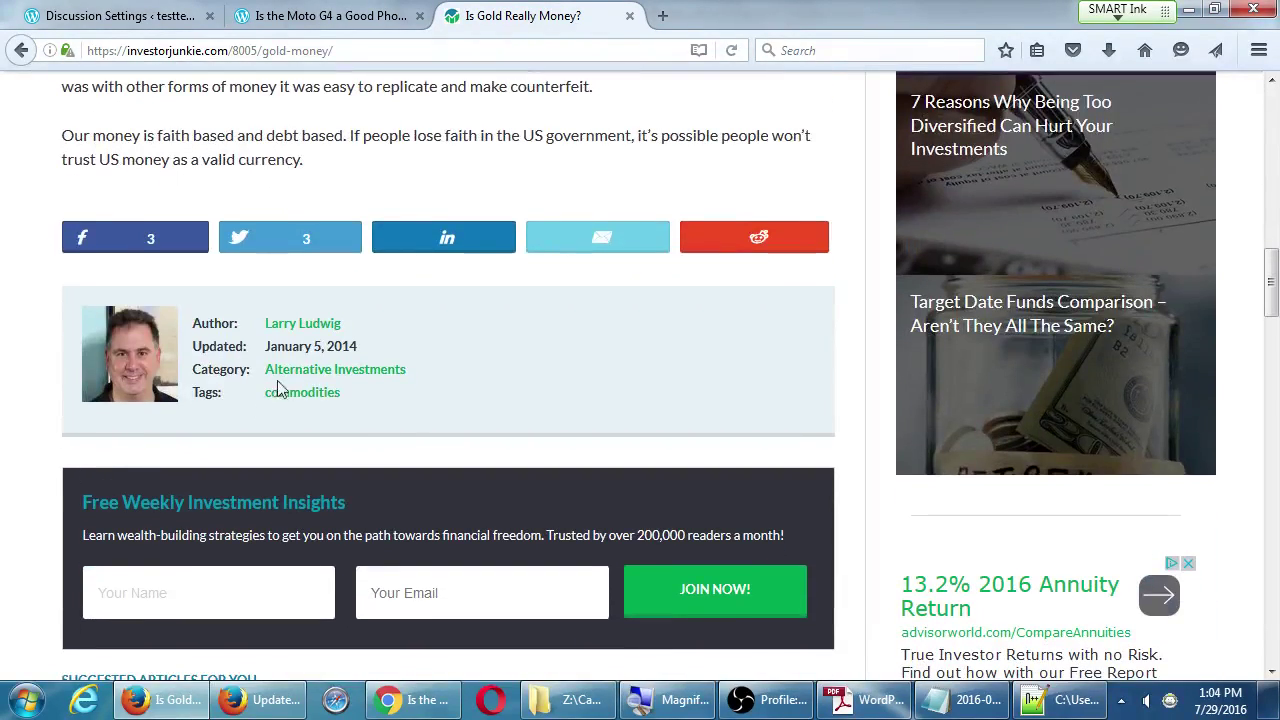
{"action": "left_click", "coordinate": [322, 326]}
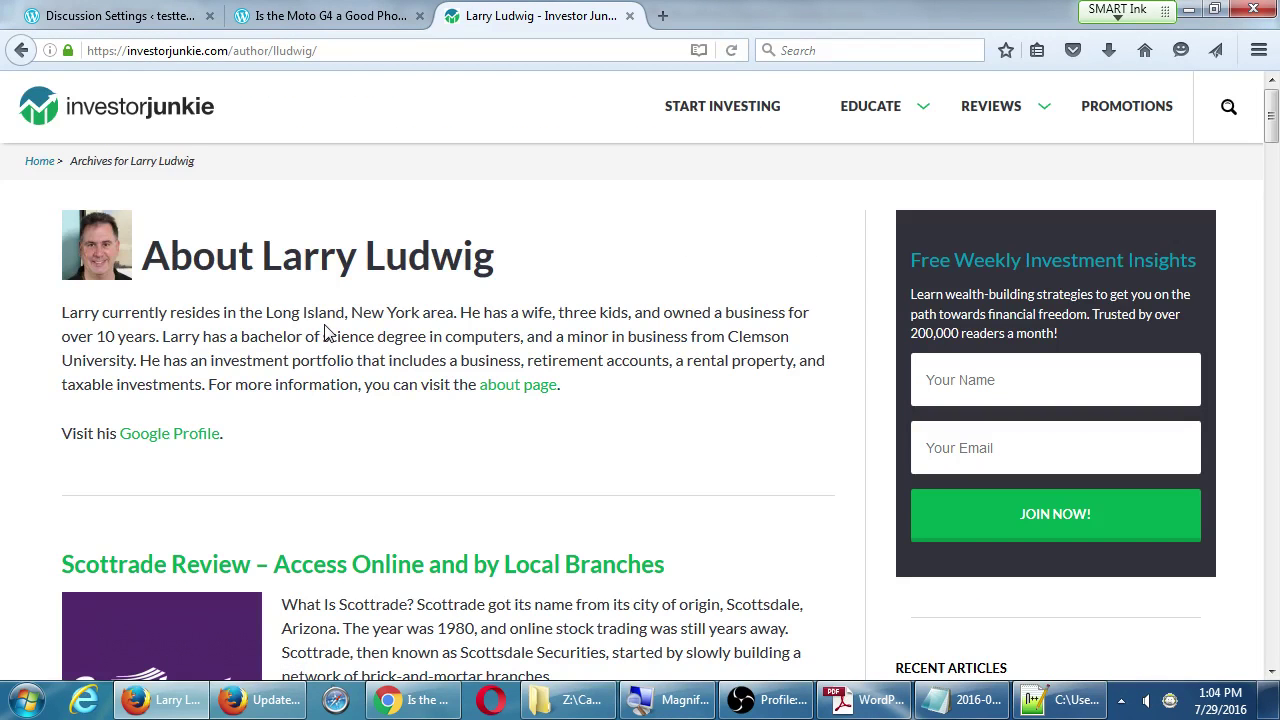
{"action": "left_click_drag", "start_coordinate": [192, 312], "coordinate": [390, 363]}
{"action": "left_click", "coordinate": [390, 363]}
{"action": "left_click_drag", "start_coordinate": [145, 435], "coordinate": [408, 449]}
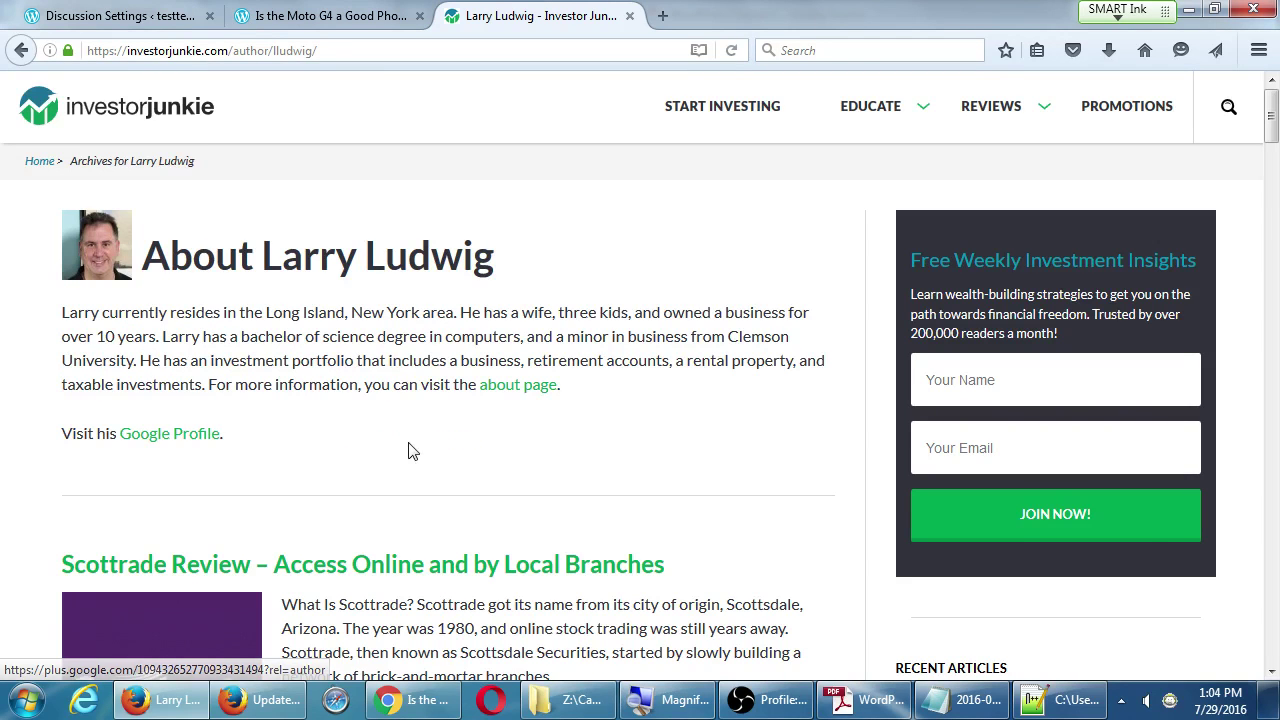
{"action": "key", "text": "alt+Left"}
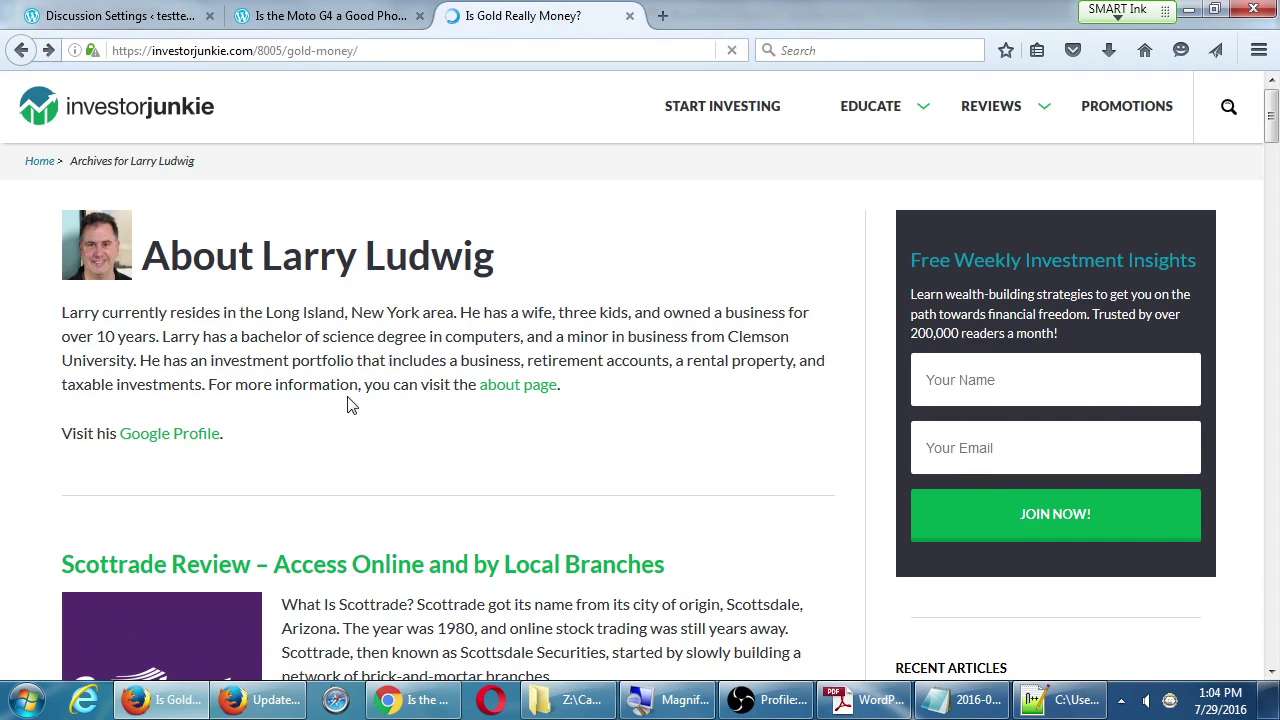
{"action": "key", "text": "alt+Left"}
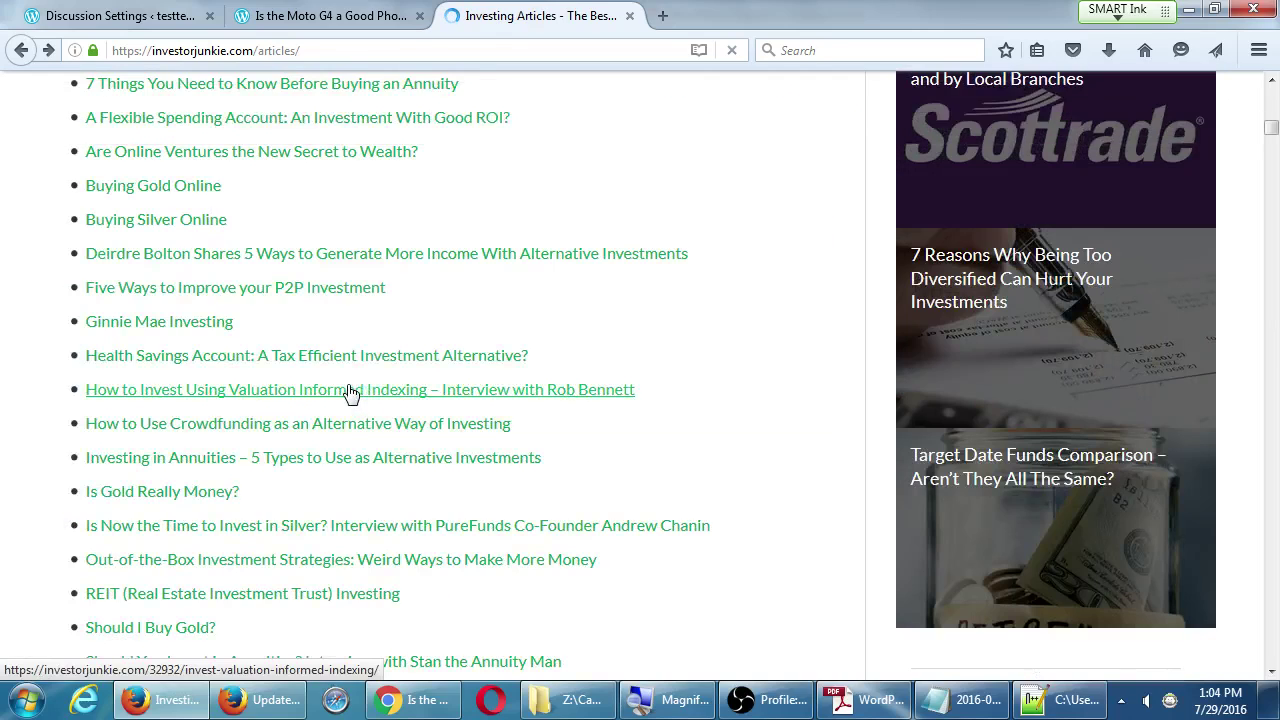
{"action": "key", "text": "alt+Right"}
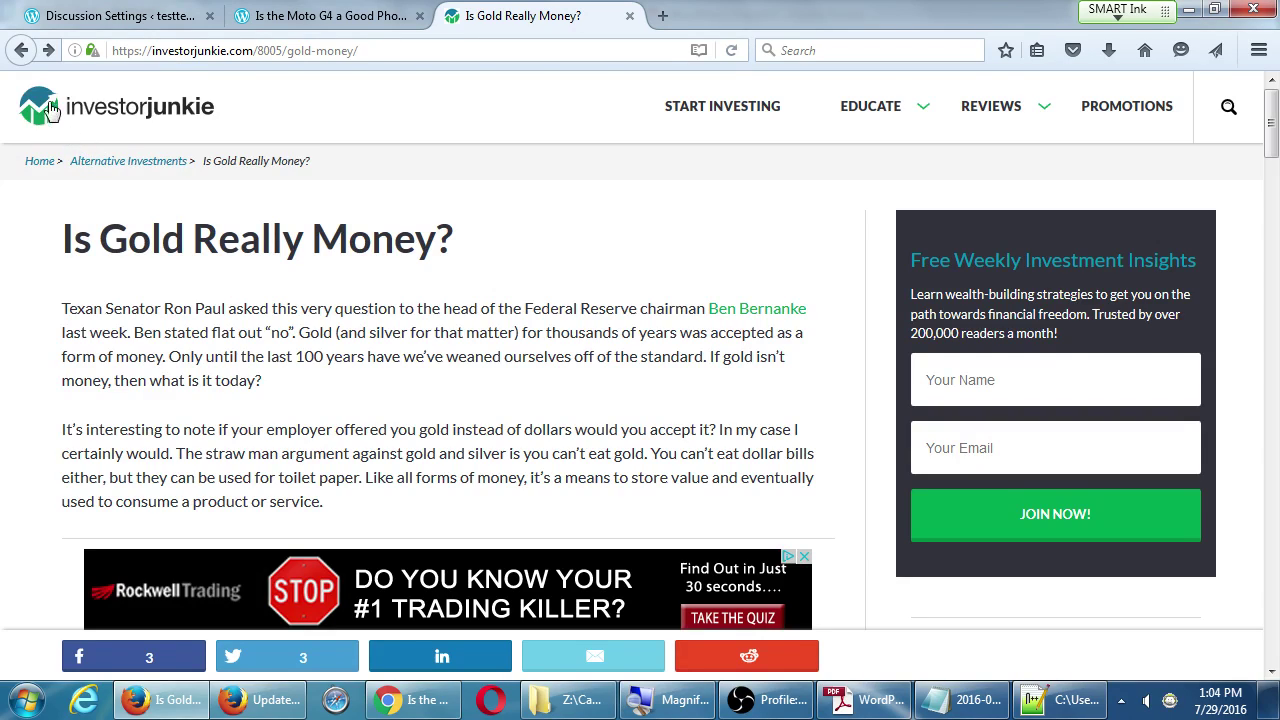
Back on the articles list, open 'Why Cash Flow is More Important than Net Worth' and its author's page.
{"action": "left_click", "coordinate": [21, 50]}
{"action": "scroll", "coordinate": [91, 210], "scroll_direction": "down", "scroll_amount": 5}
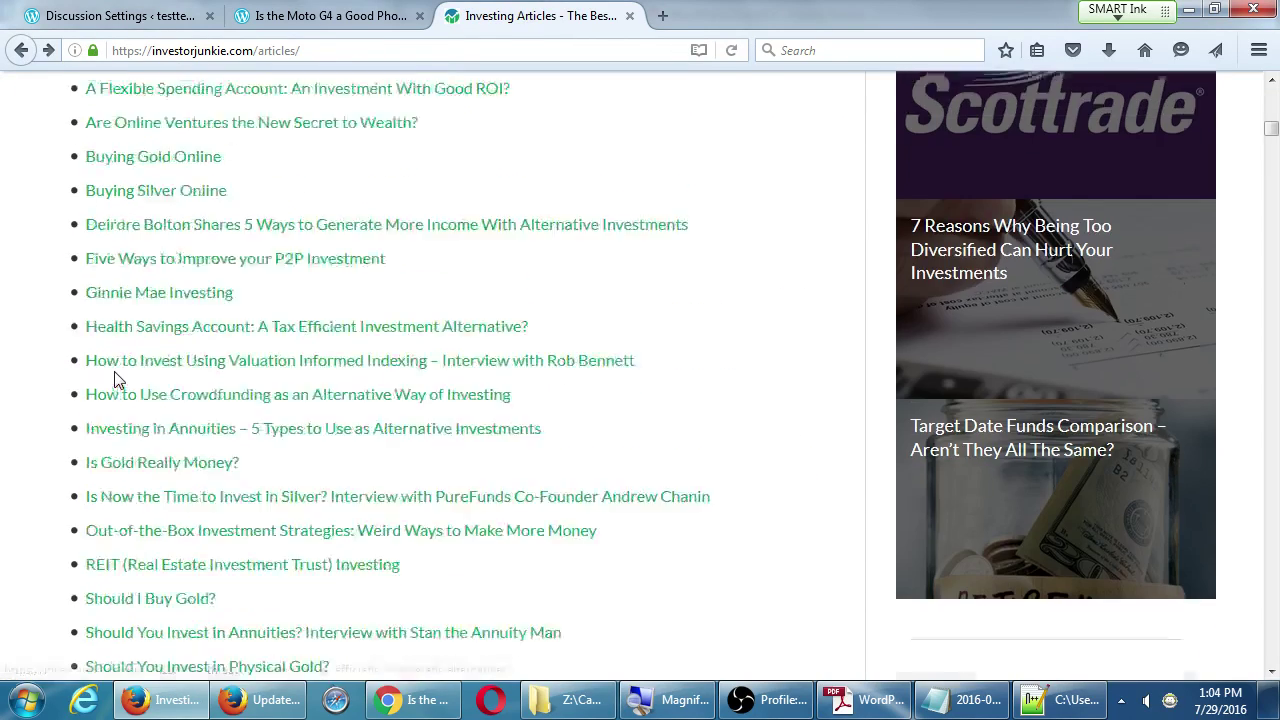
{"action": "scroll", "coordinate": [160, 520], "scroll_direction": "down", "scroll_amount": 20}
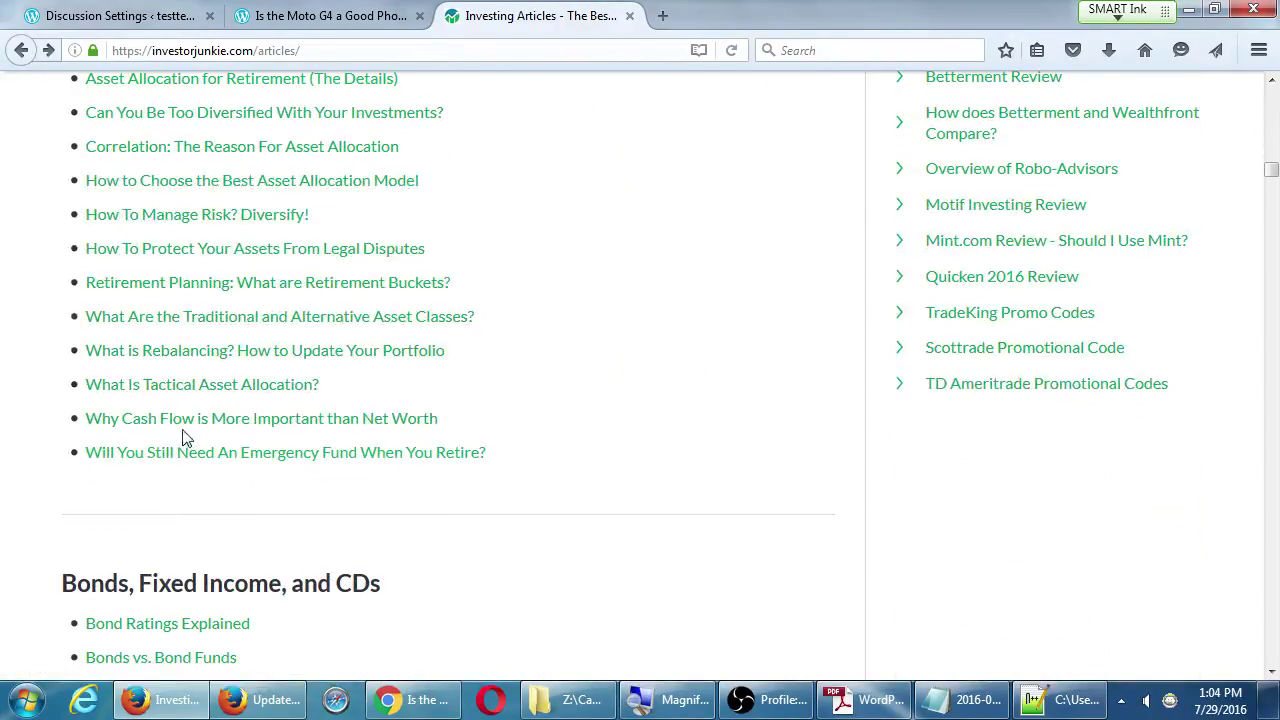
{"action": "left_click", "coordinate": [187, 424]}
{"action": "scroll", "coordinate": [40, 480], "scroll_direction": "down", "scroll_amount": 18}
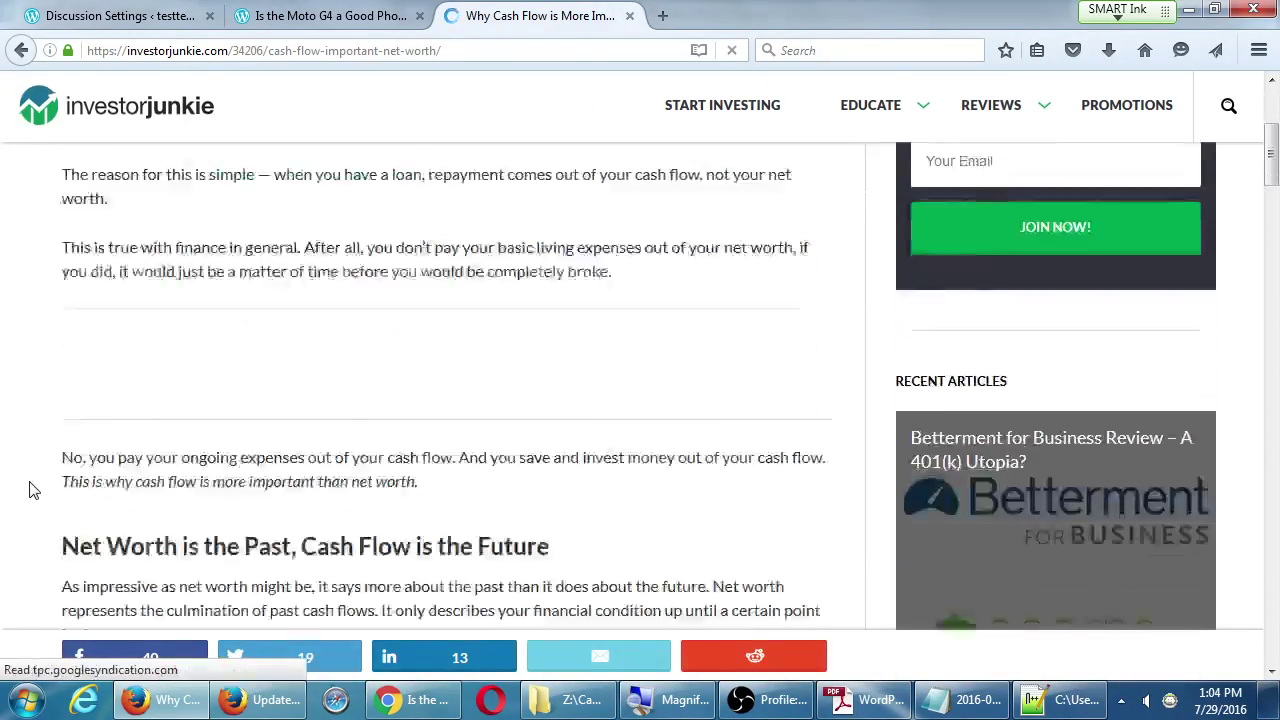
{"action": "scroll", "coordinate": [48, 465], "scroll_direction": "down", "scroll_amount": 15}
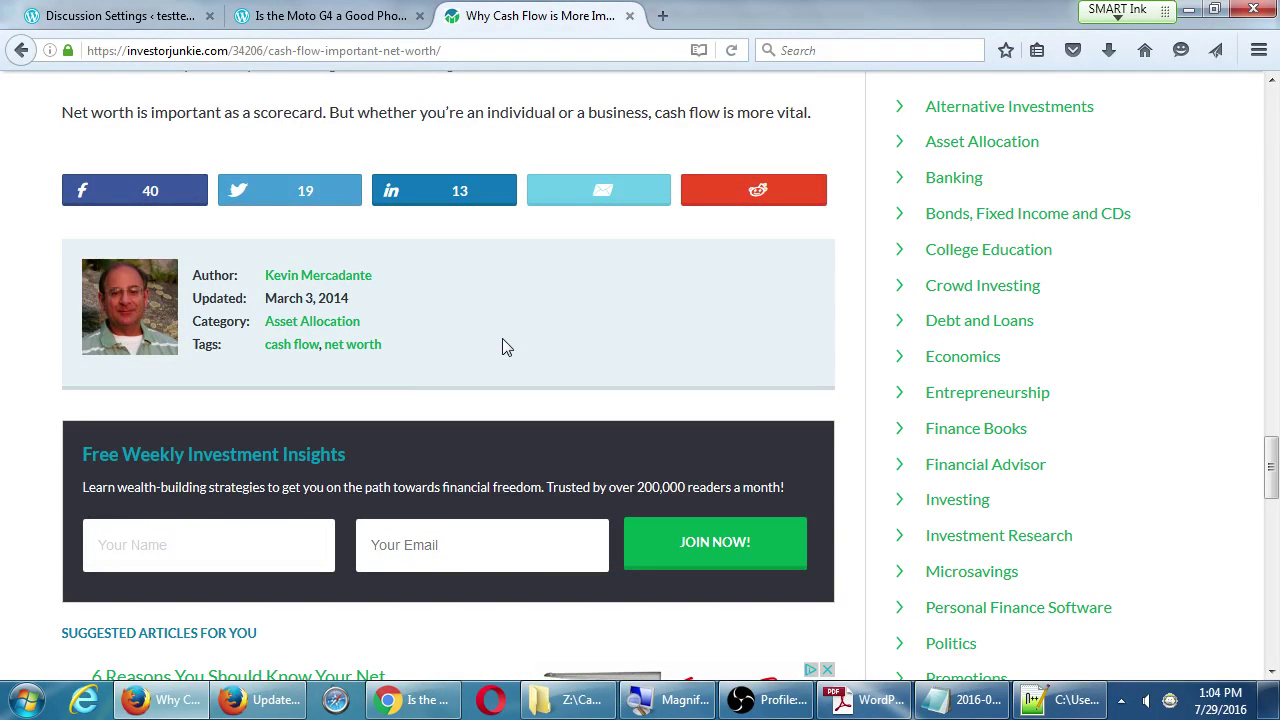
{"action": "left_click", "coordinate": [355, 276]}
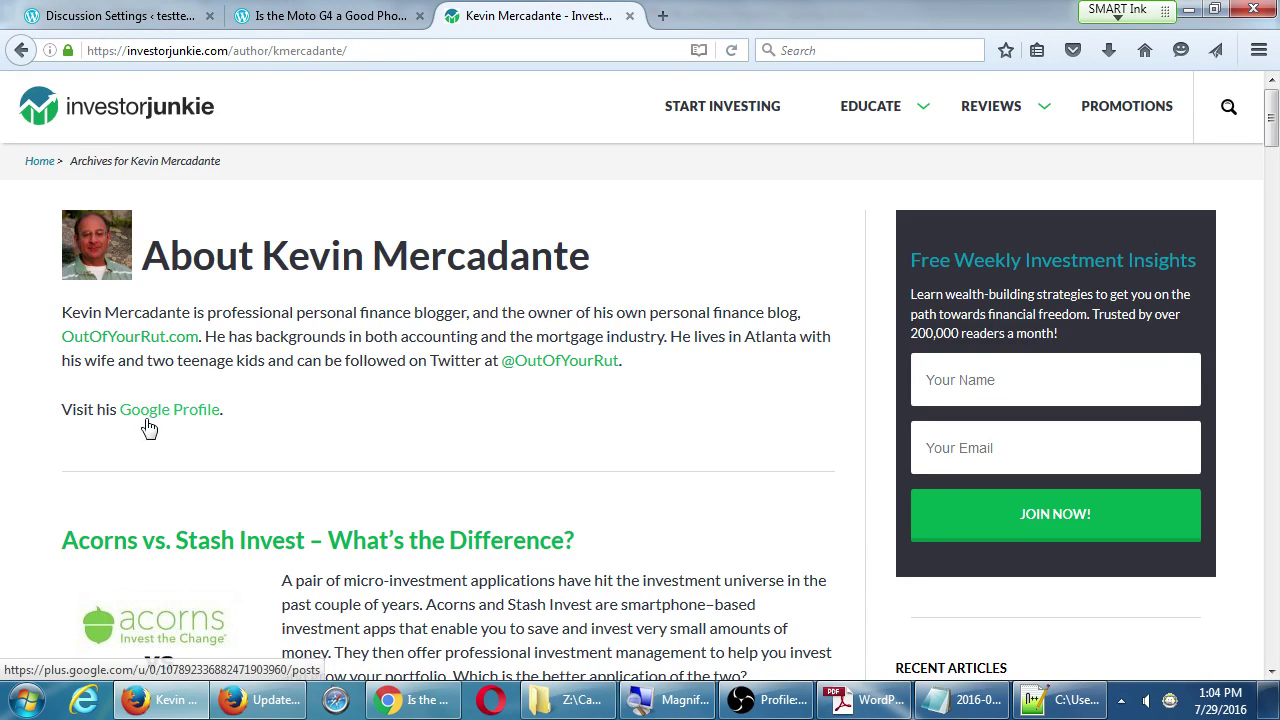
{"action": "scroll", "coordinate": [290, 398], "scroll_direction": "down", "scroll_amount": 3}
{"action": "scroll", "coordinate": [491, 371], "scroll_direction": "up", "scroll_amount": 3}
{"action": "scroll", "coordinate": [530, 405], "scroll_direction": "down", "scroll_amount": 5}
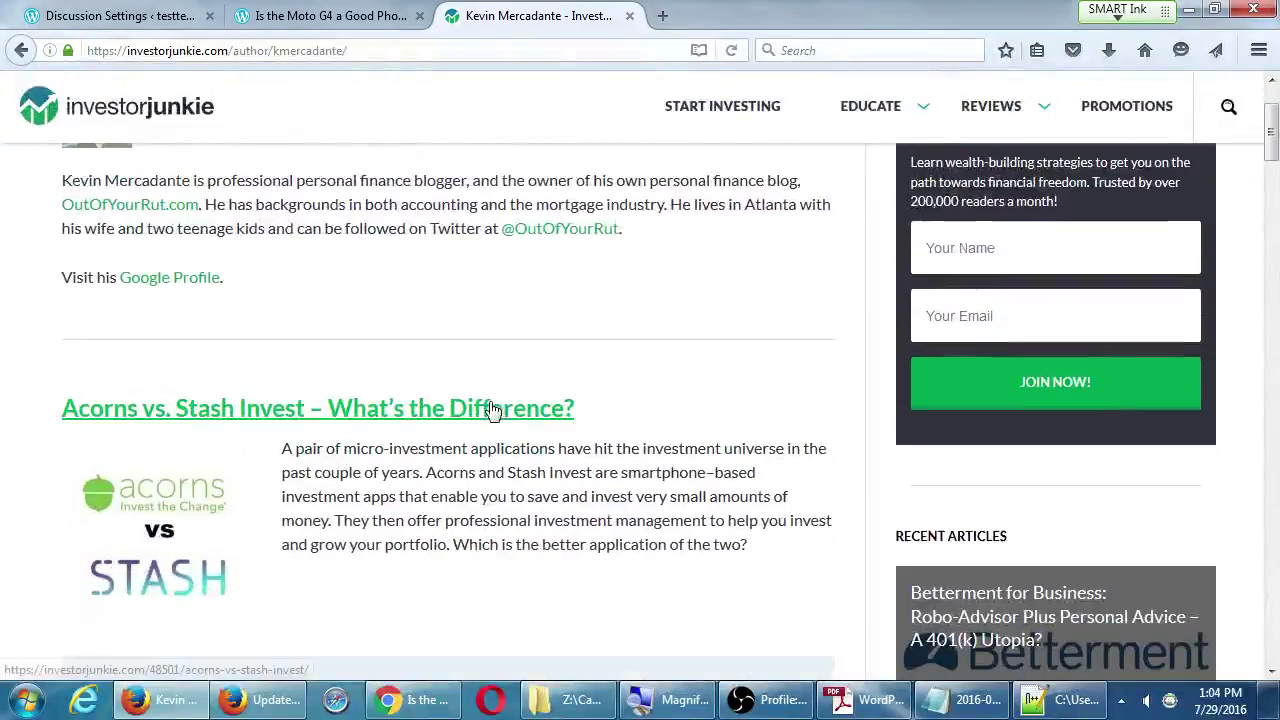
{"action": "scroll", "coordinate": [495, 392], "scroll_direction": "down", "scroll_amount": 10}
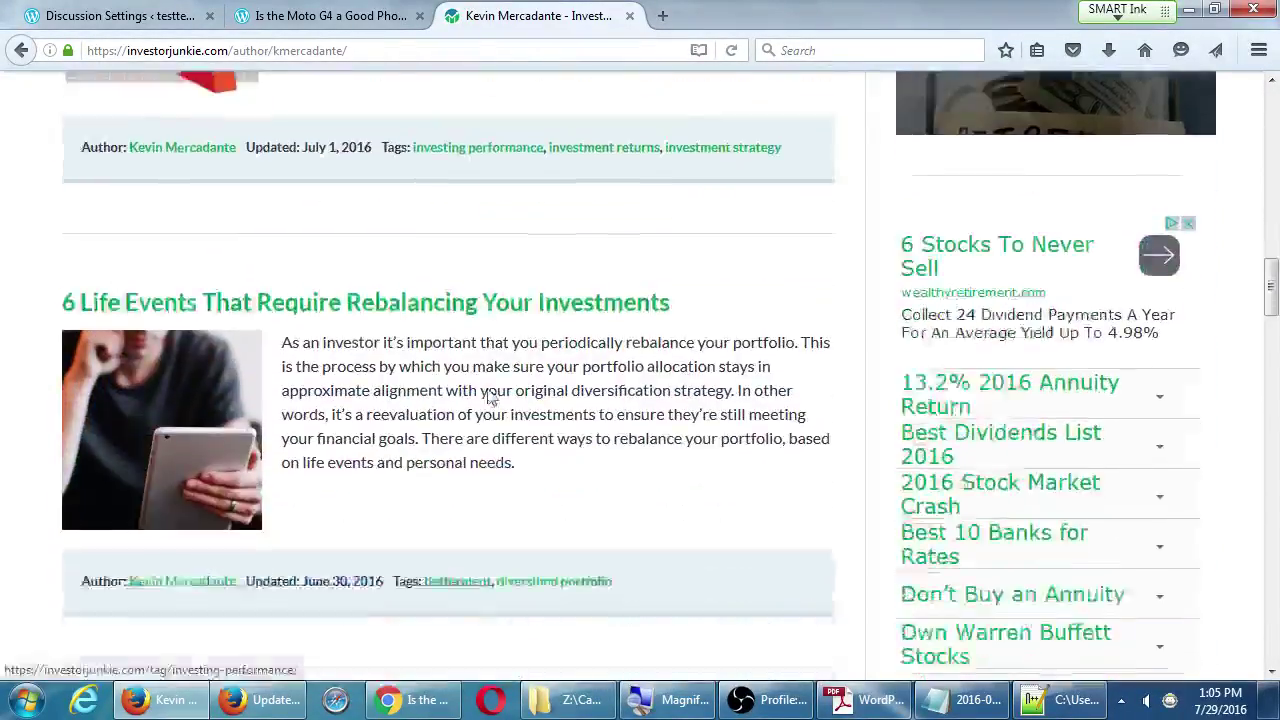
{"action": "scroll", "coordinate": [490, 398], "scroll_direction": "up", "scroll_amount": 6}
{"action": "scroll", "coordinate": [485, 404], "scroll_direction": "up", "scroll_amount": 10}
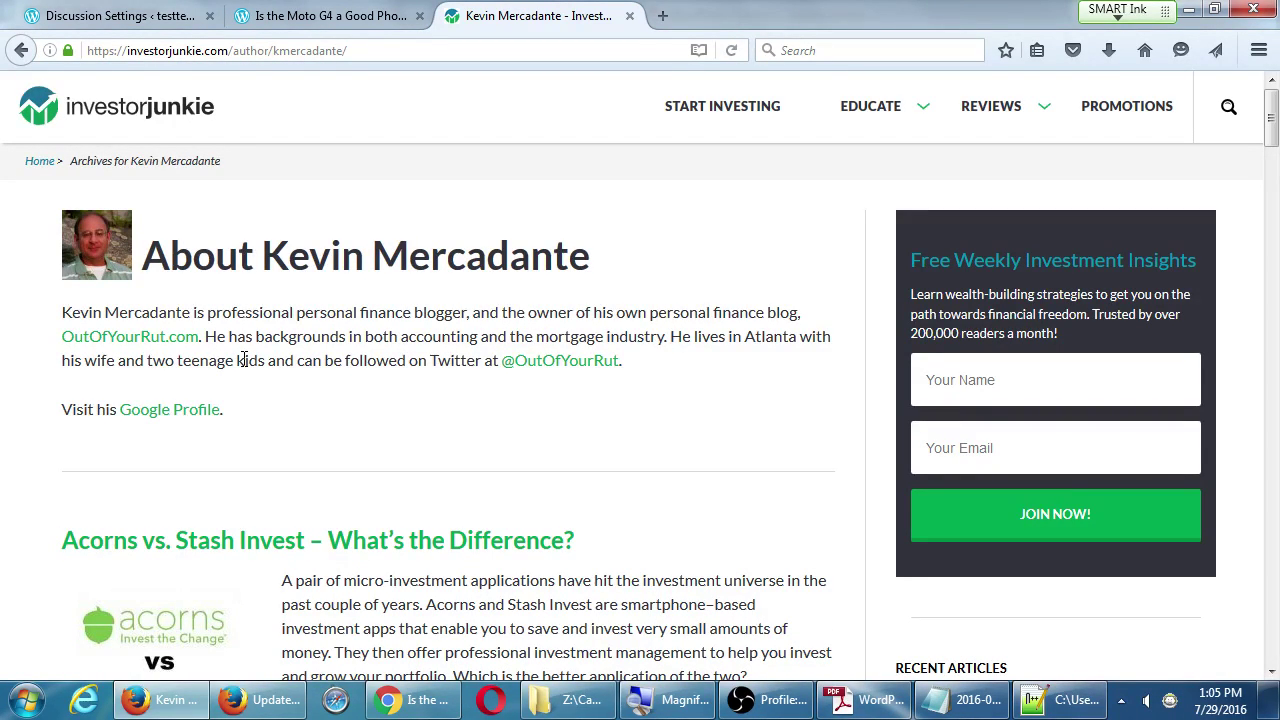
{"action": "mouse_move", "coordinate": [1012, 112]}
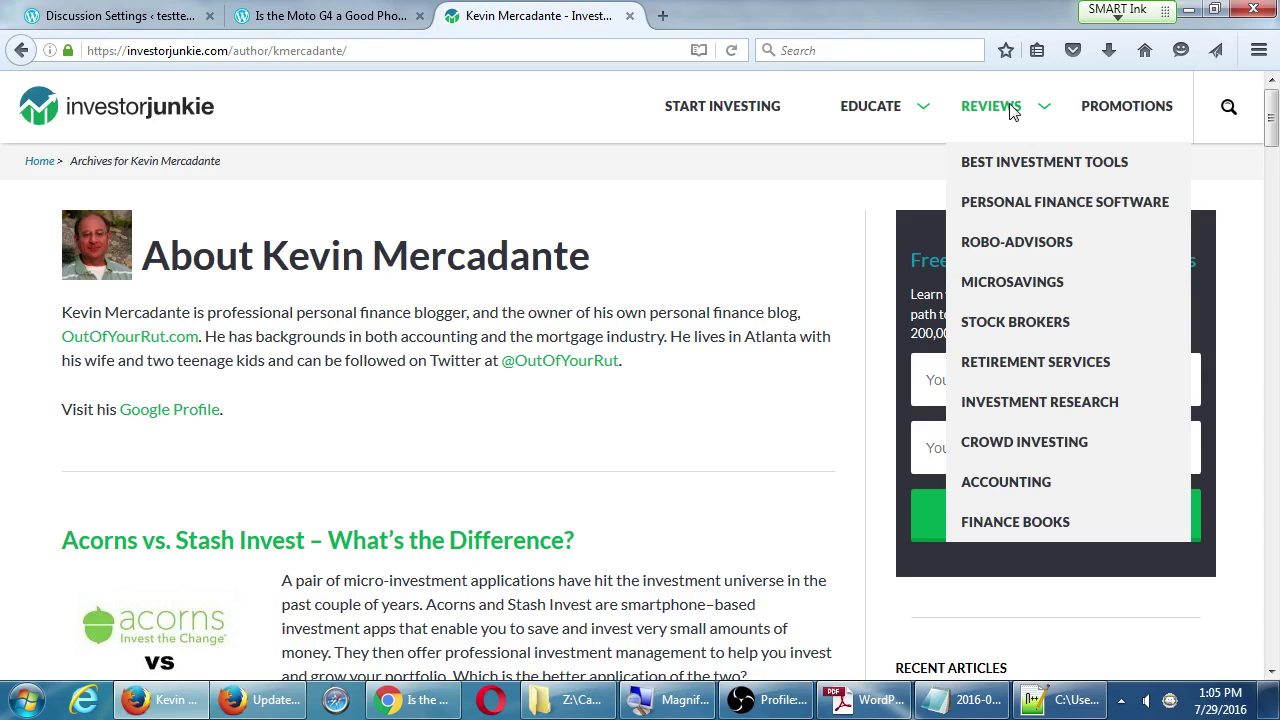
Scroll through the 'Acorns vs. Stash Invest' article, then minimize Firefox to show the WordPress Checklist PDF.
{"action": "left_click", "coordinate": [190, 542]}
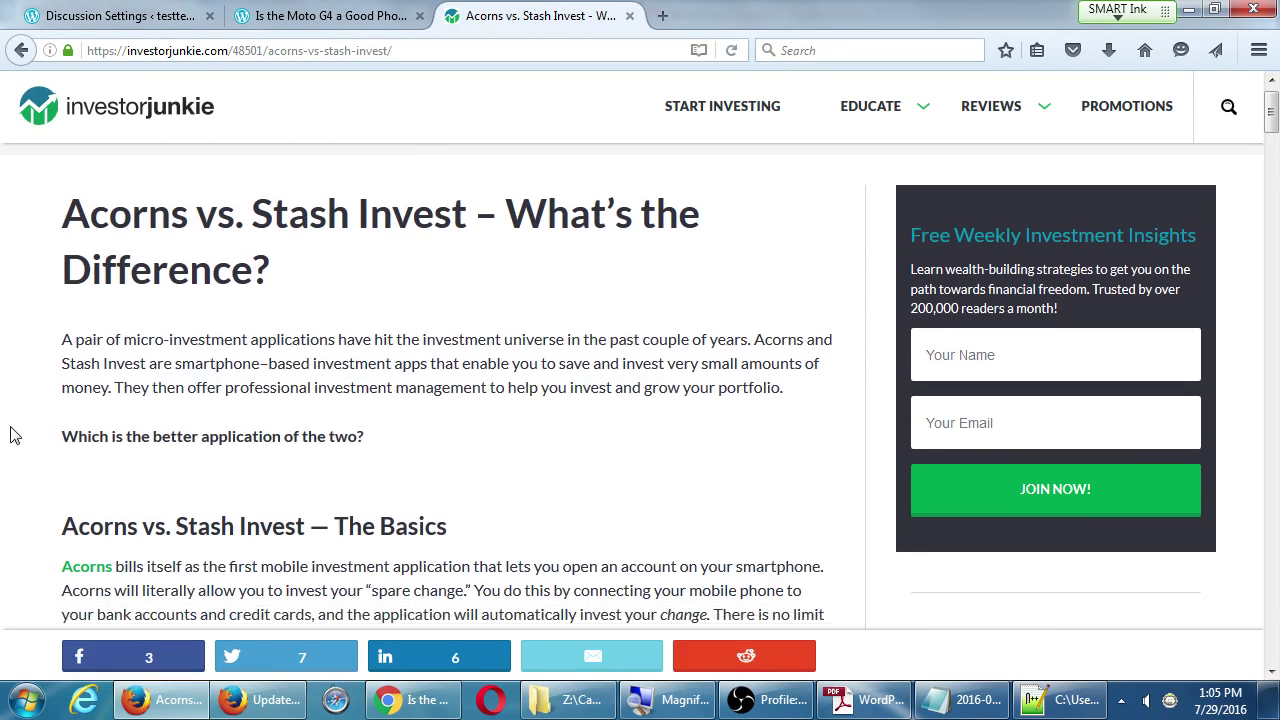
{"action": "scroll", "coordinate": [12, 435], "scroll_direction": "down", "scroll_amount": 2}
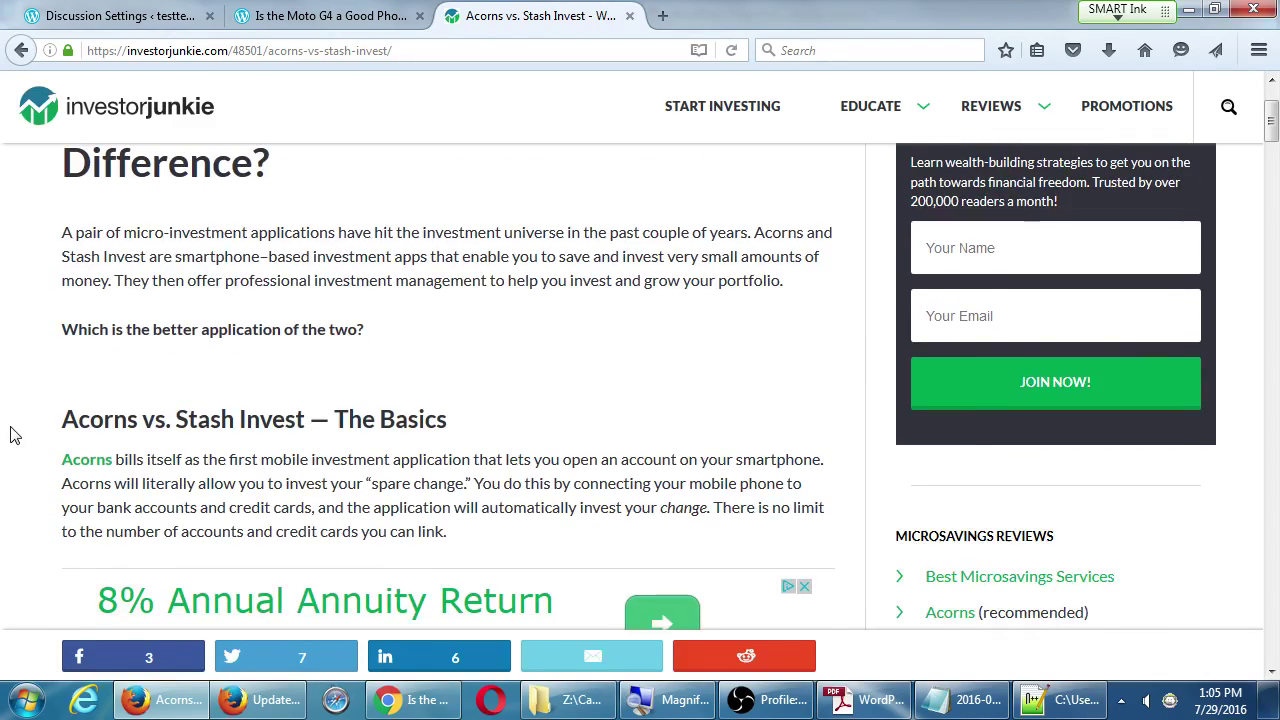
{"action": "scroll", "coordinate": [12, 435], "scroll_direction": "down", "scroll_amount": 9}
{"action": "scroll", "coordinate": [15, 430], "scroll_direction": "down", "scroll_amount": 4}
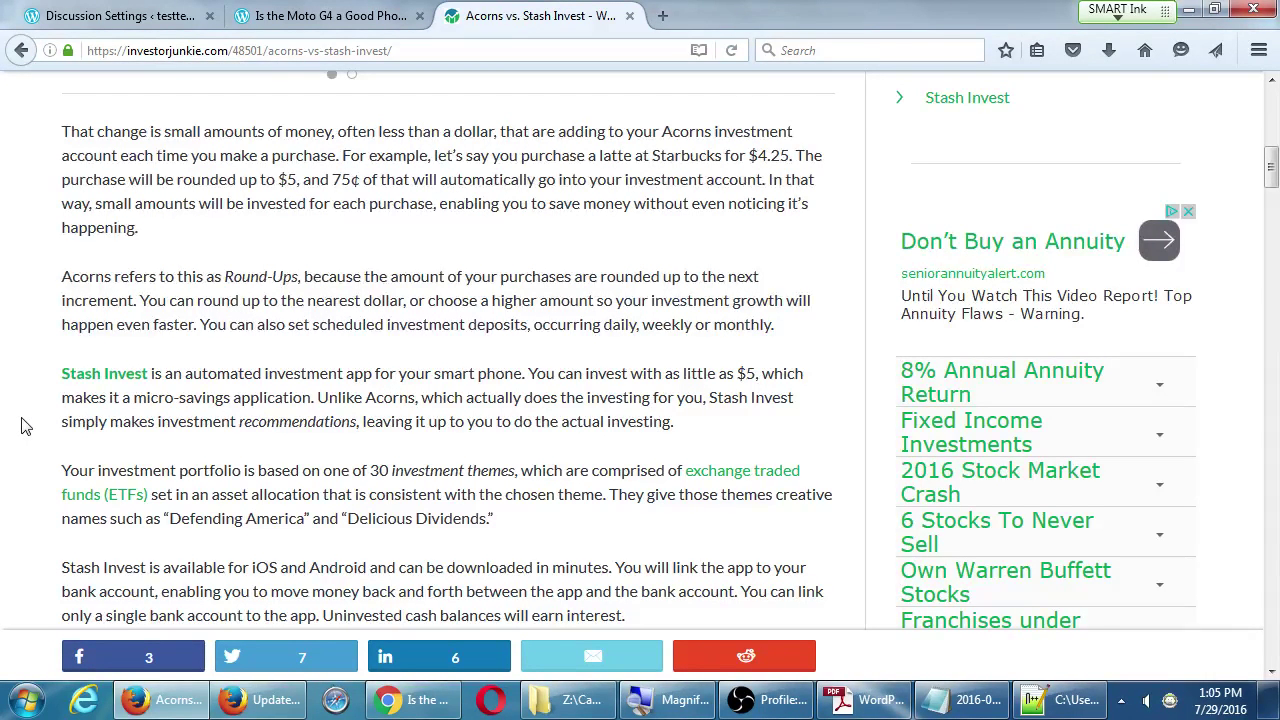
{"action": "scroll", "coordinate": [28, 424], "scroll_direction": "up", "scroll_amount": 10}
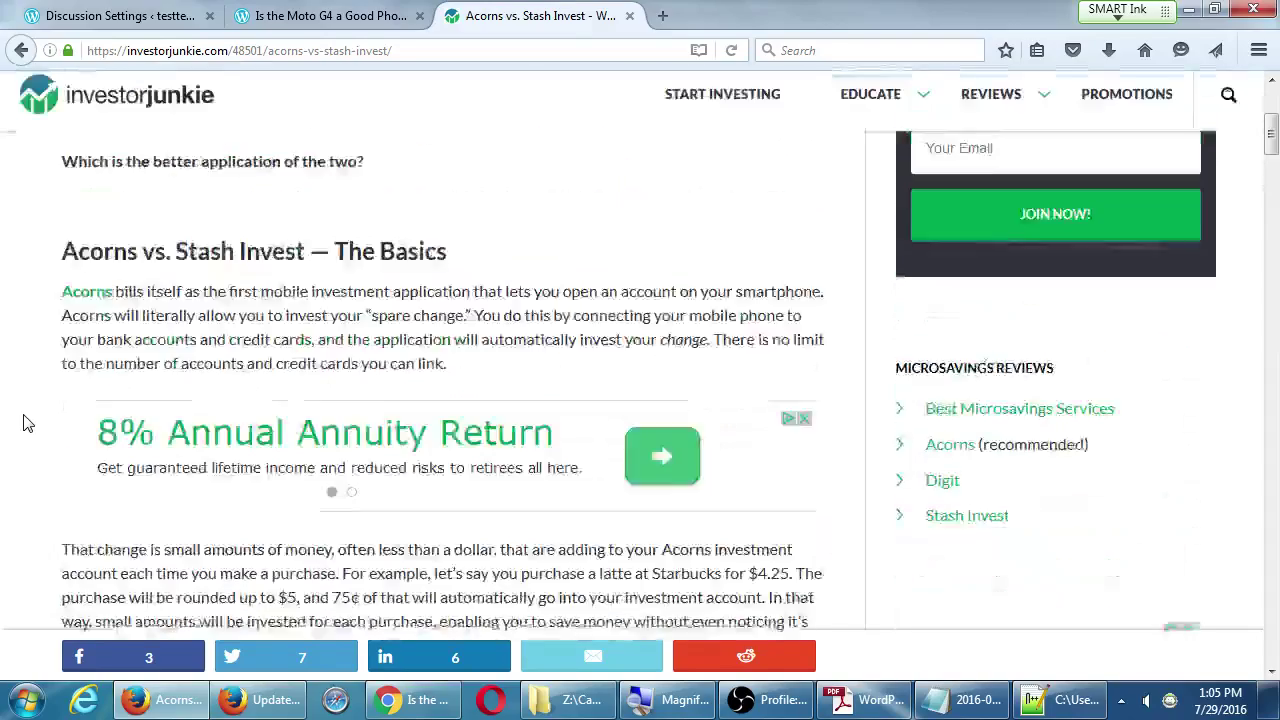
{"action": "left_click", "coordinate": [178, 702]}
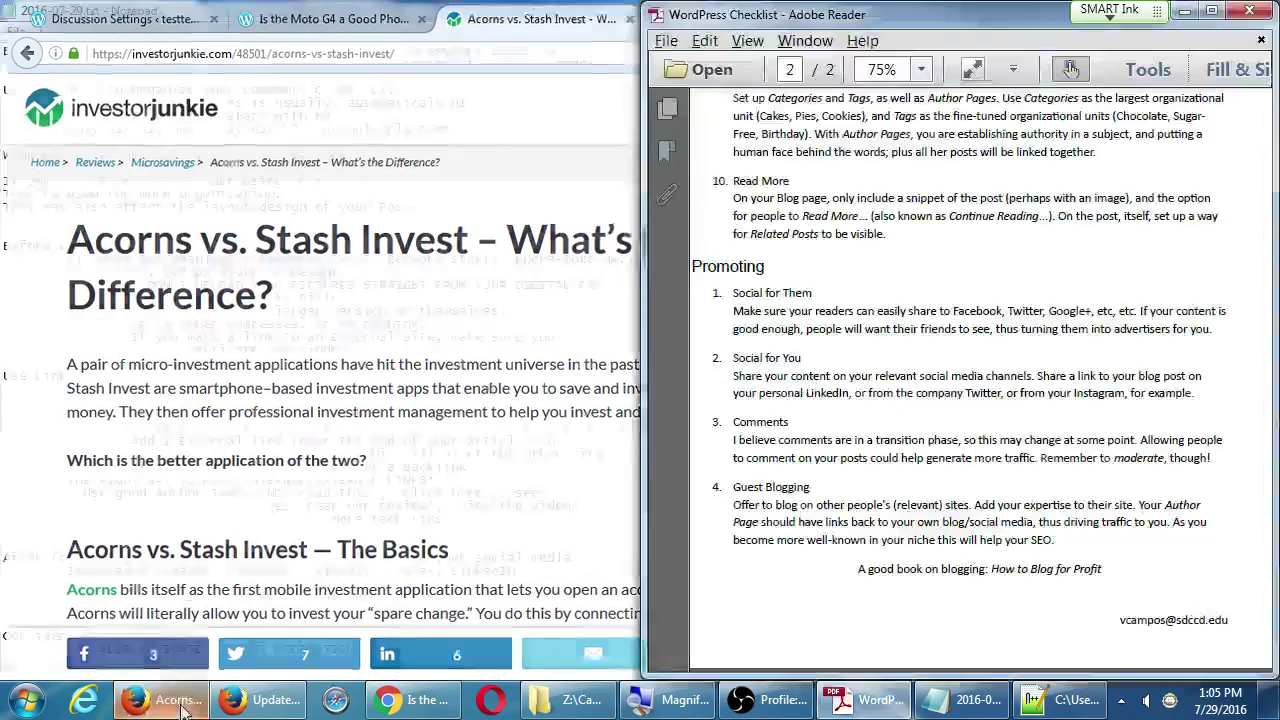
Restore Firefox and scroll down the WordPress Discussion Settings in the first tab.
{"action": "left_click", "coordinate": [178, 702]}
{"action": "left_click", "coordinate": [110, 15]}
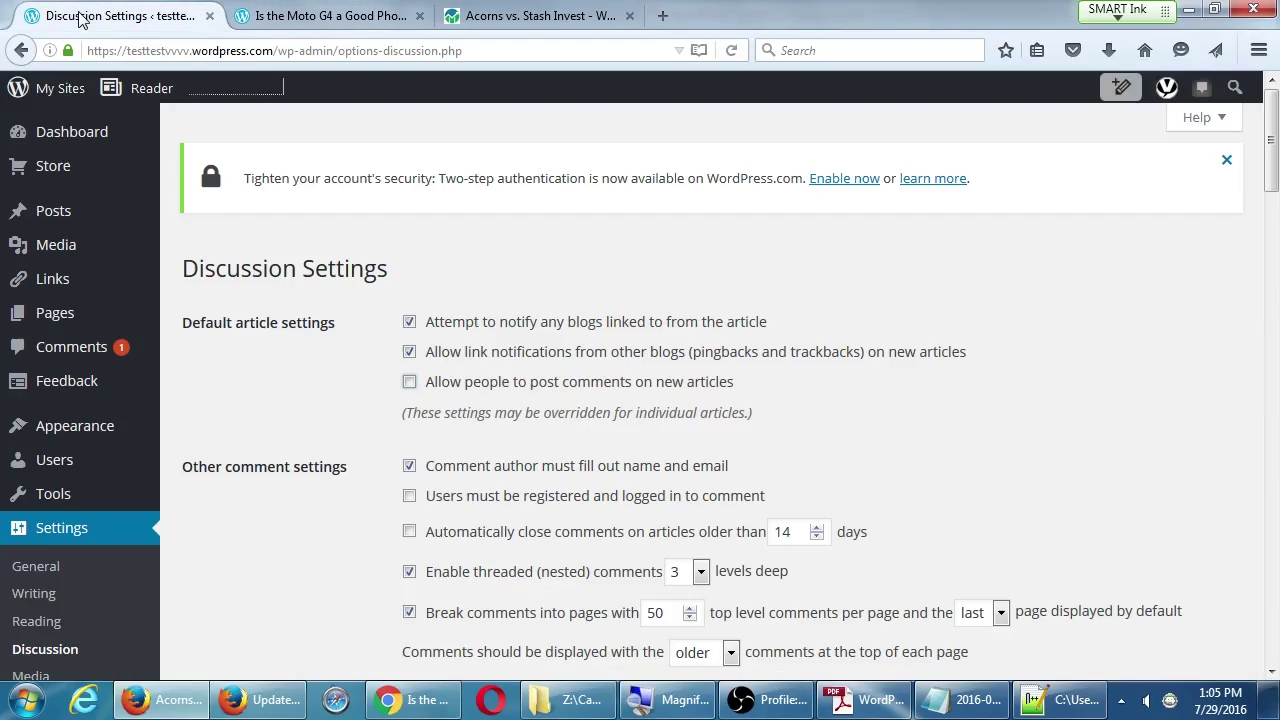
{"action": "scroll", "coordinate": [420, 550], "scroll_direction": "down", "scroll_amount": 5}
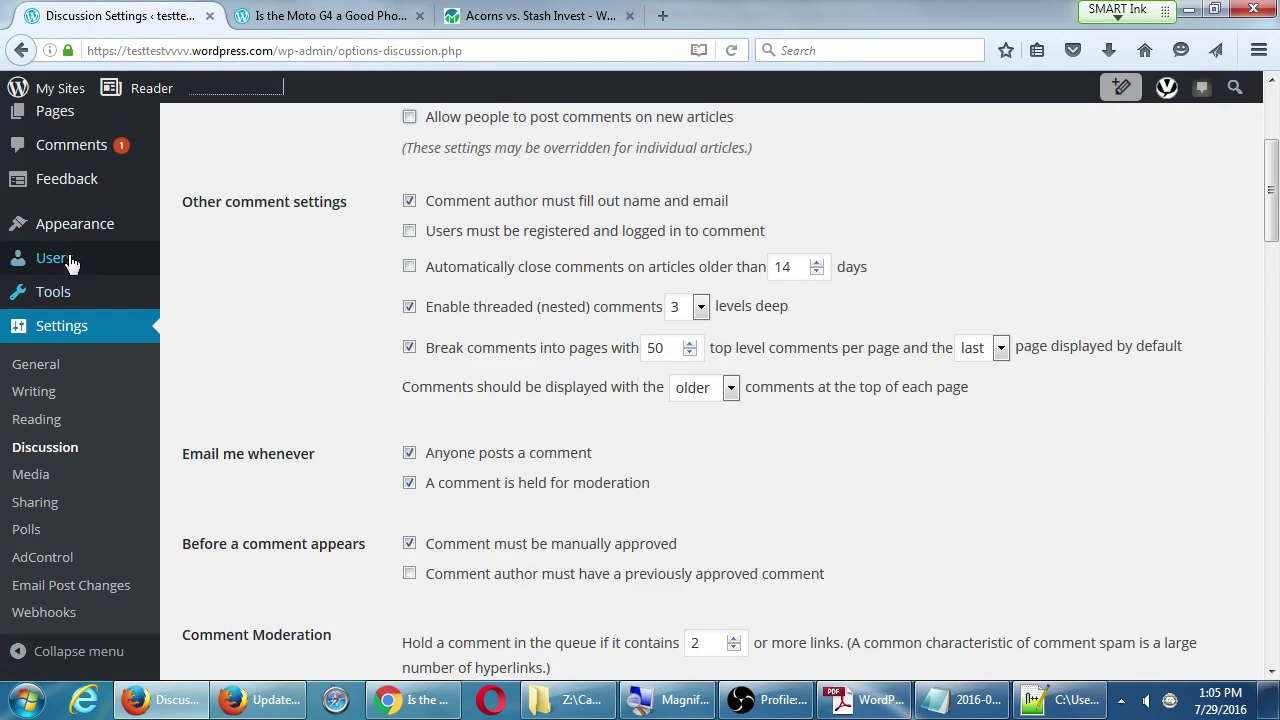
{"action": "mouse_move", "coordinate": [50, 258]}
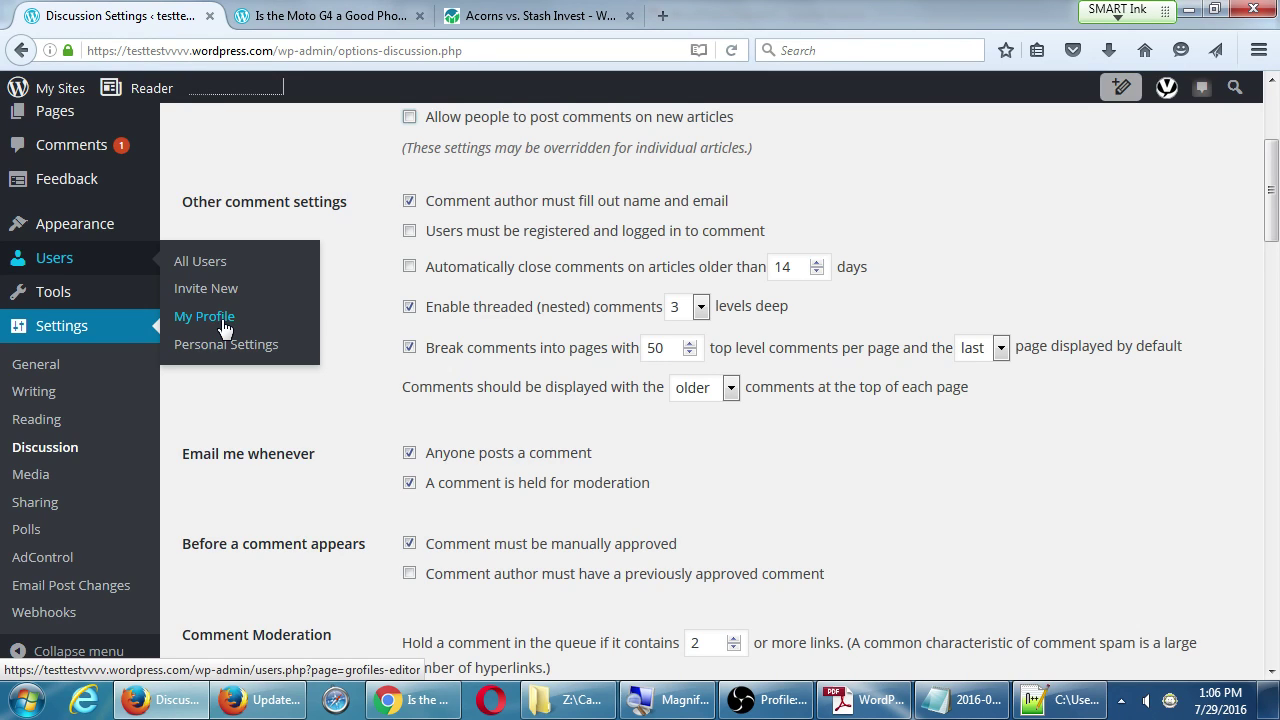
Switch to the Acorns vs. Stash Invest tab with Ctrl+3 and scroll through its portfolio, ETF and fee sections.
{"action": "key", "text": "ctrl+3"}
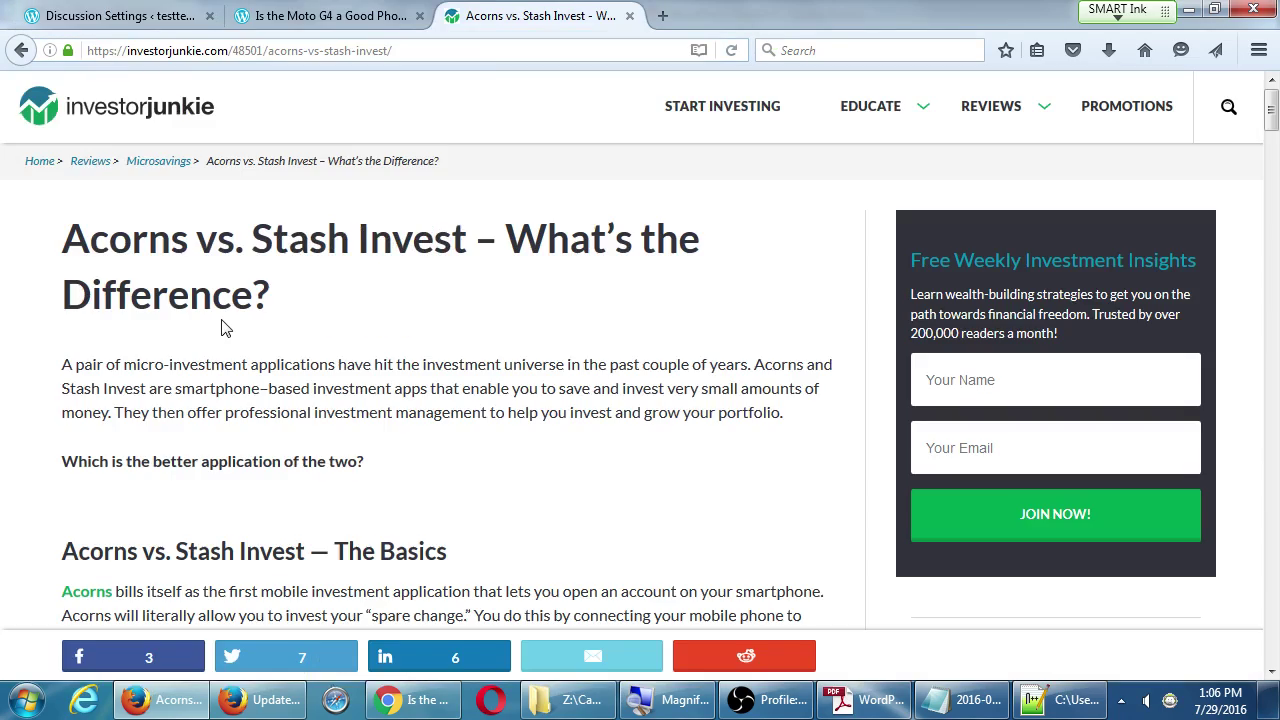
{"action": "scroll", "coordinate": [789, 557], "scroll_direction": "down", "scroll_amount": 20}
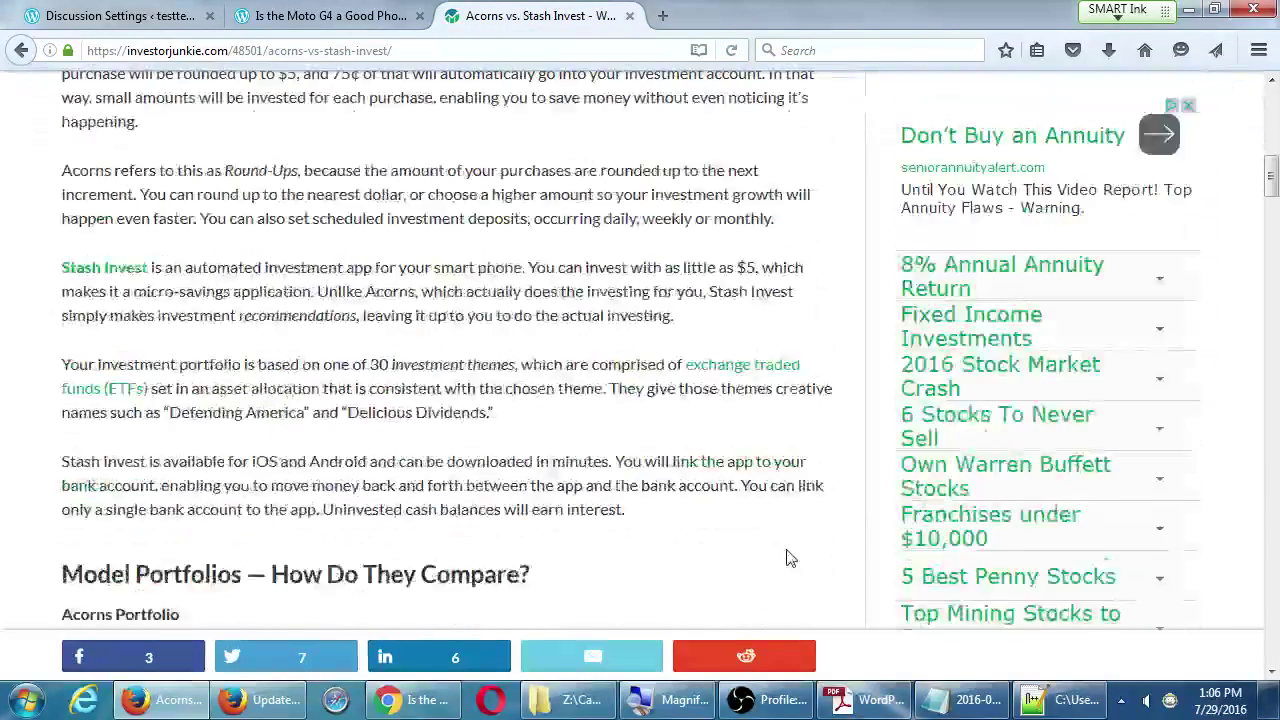
{"action": "scroll", "coordinate": [792, 569], "scroll_direction": "up", "scroll_amount": 5}
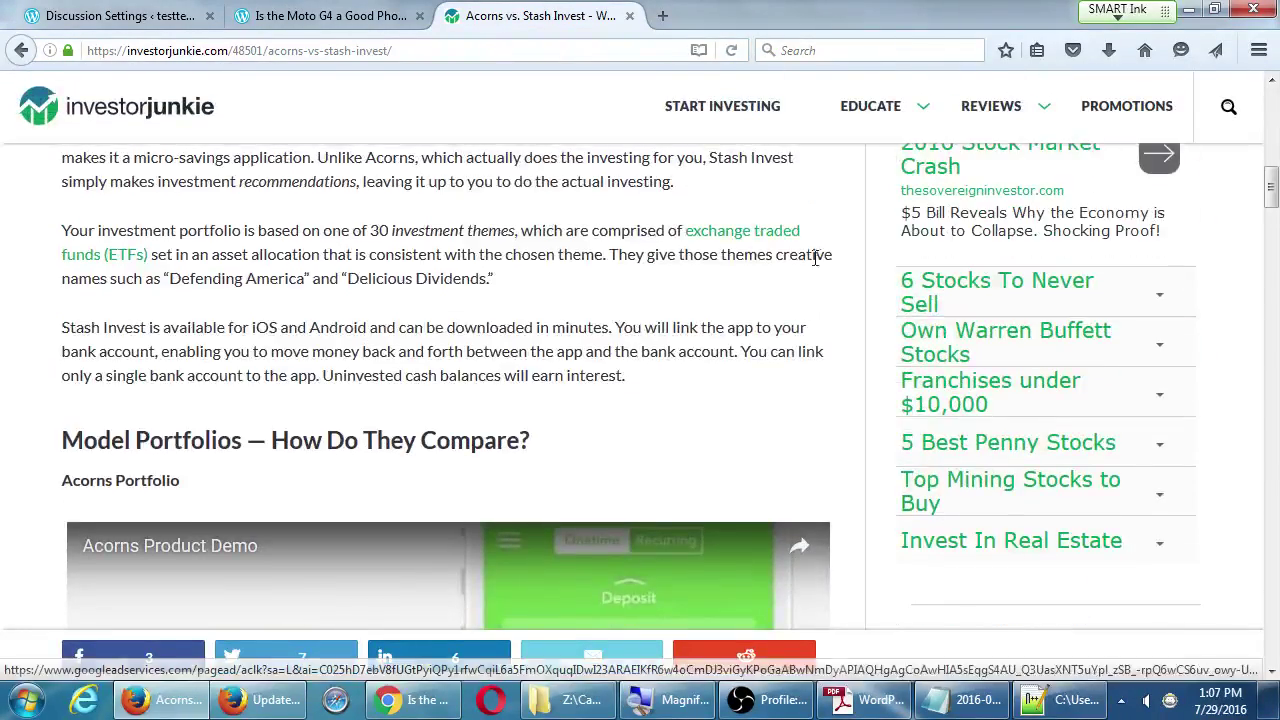
{"action": "scroll", "coordinate": [815, 350], "scroll_direction": "up", "scroll_amount": 5}
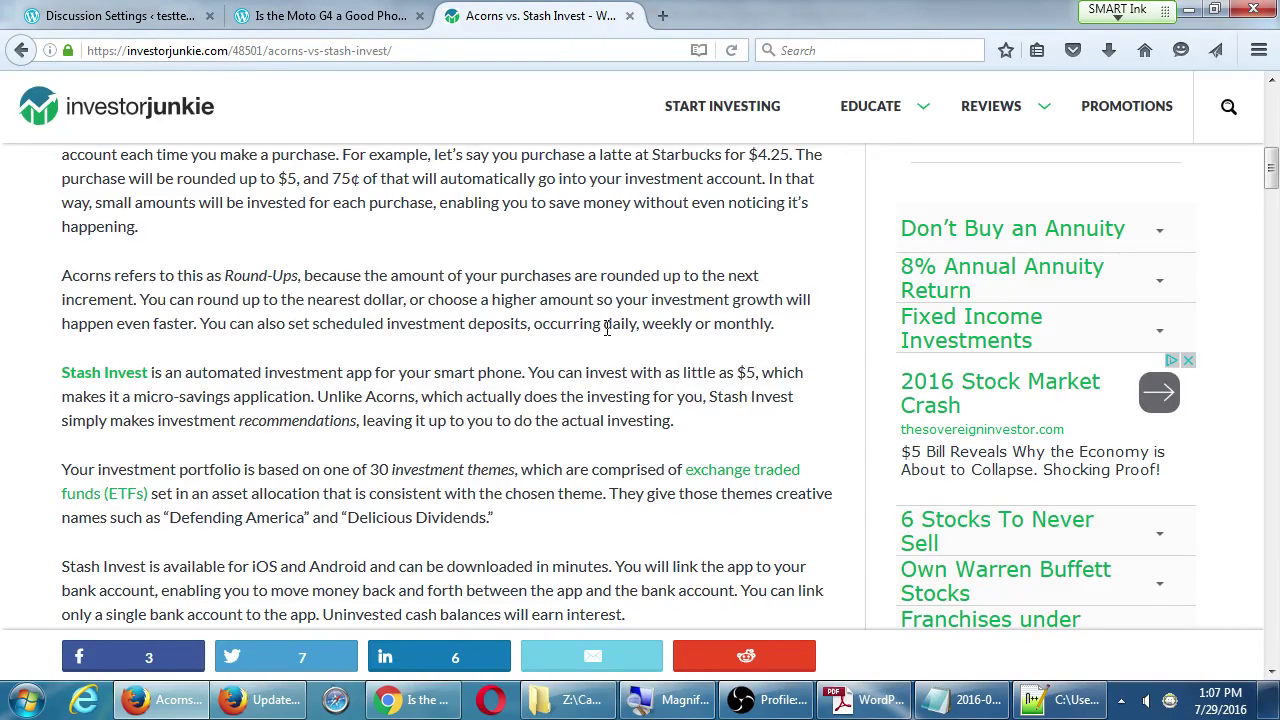
{"action": "scroll", "coordinate": [690, 470], "scroll_direction": "down", "scroll_amount": 3}
{"action": "scroll", "coordinate": [700, 420], "scroll_direction": "down", "scroll_amount": 3}
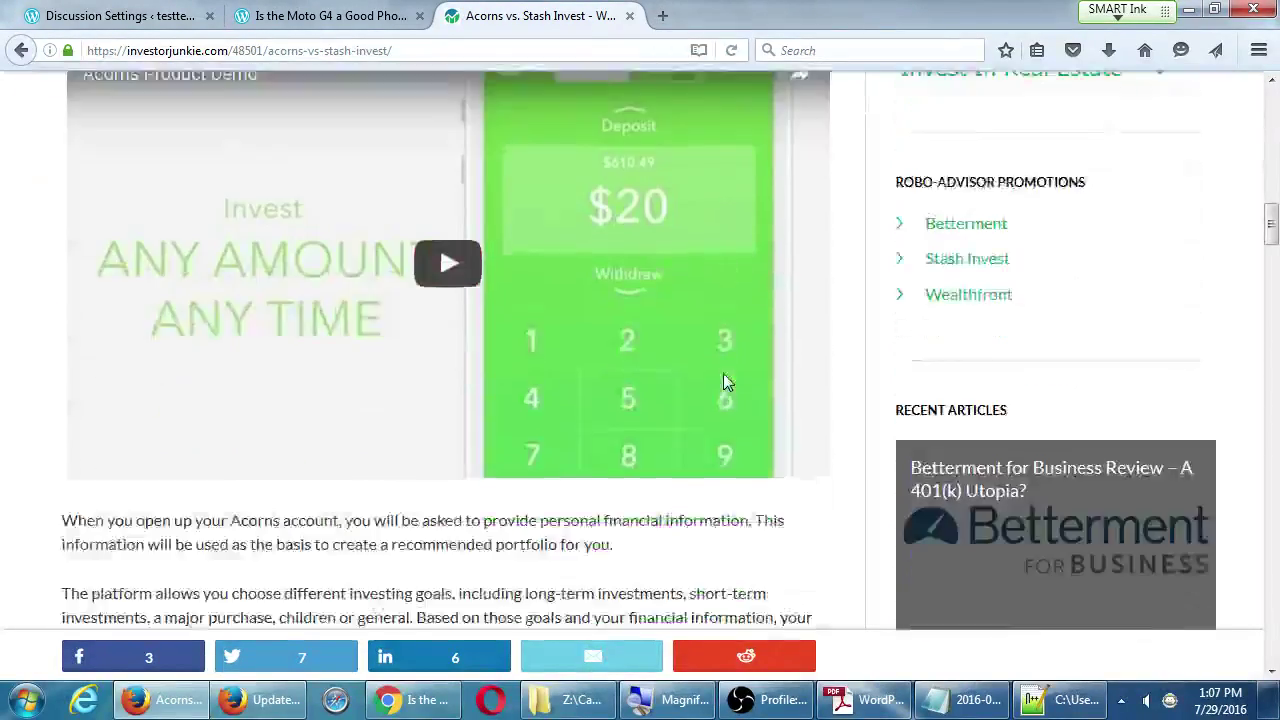
{"action": "scroll", "coordinate": [727, 383], "scroll_direction": "down", "scroll_amount": 4}
{"action": "scroll", "coordinate": [727, 383], "scroll_direction": "down", "scroll_amount": 1}
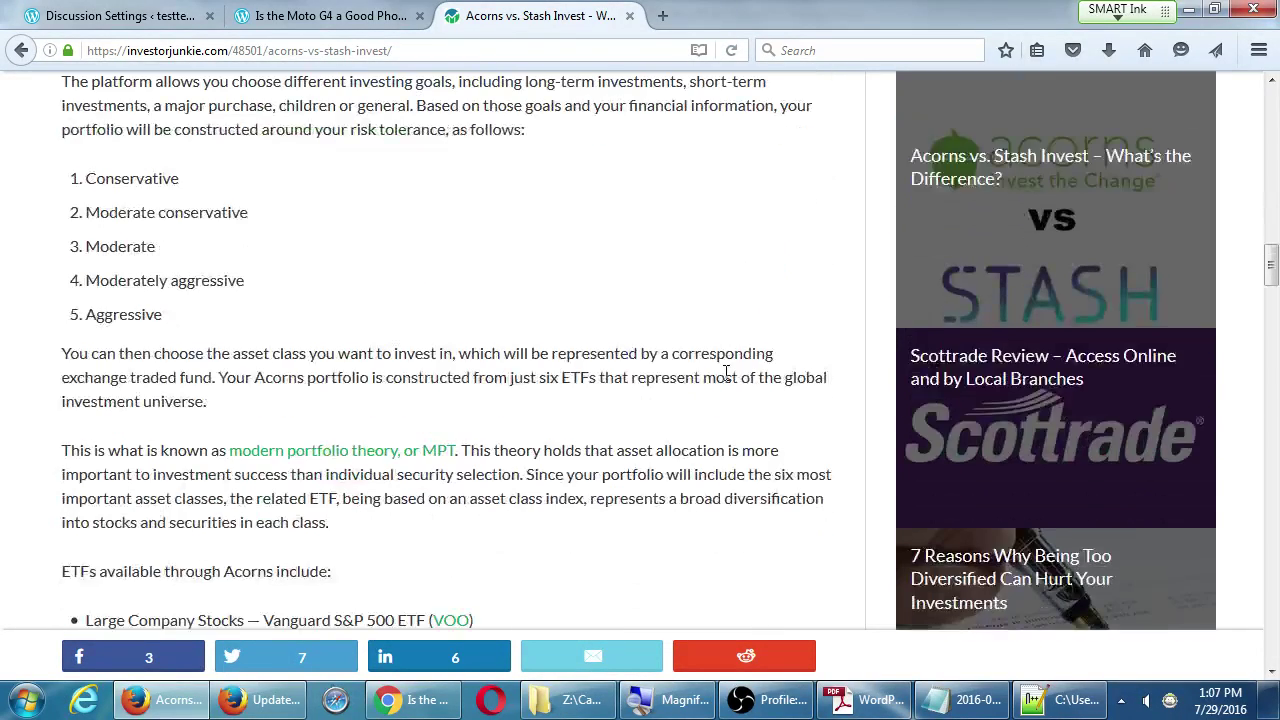
{"action": "scroll", "coordinate": [727, 375], "scroll_direction": "down", "scroll_amount": 3}
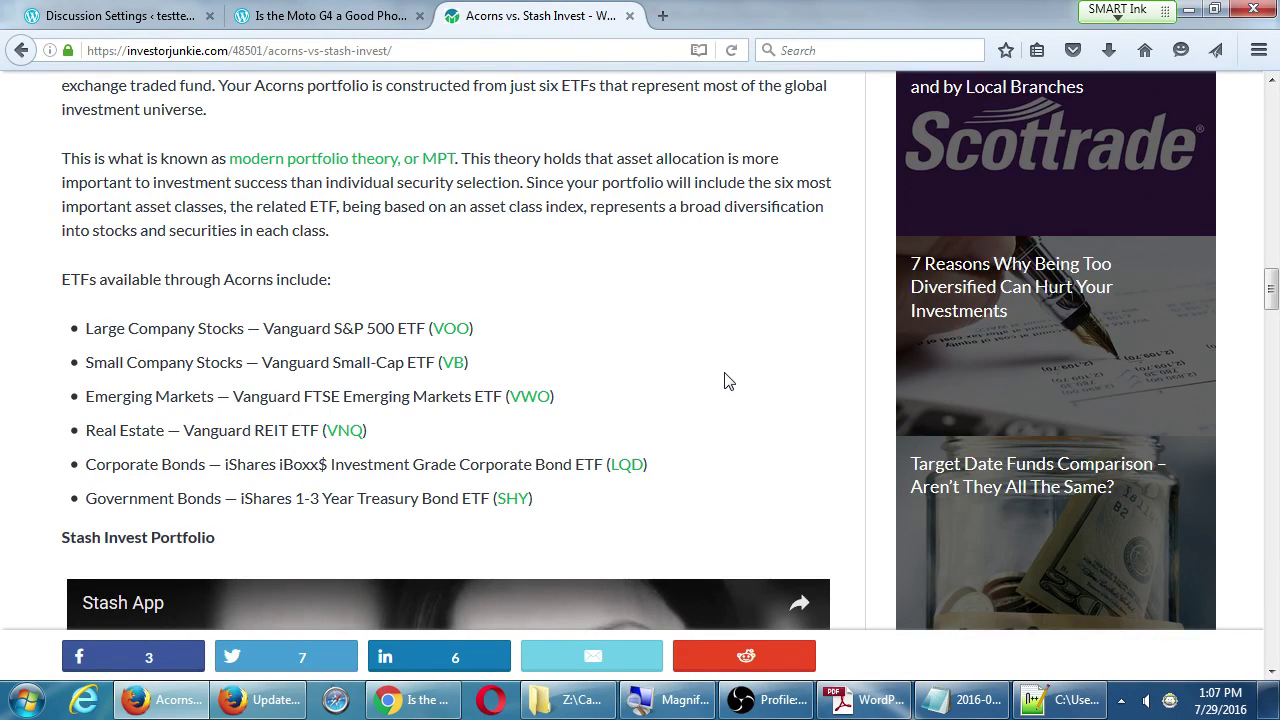
{"action": "scroll", "coordinate": [726, 380], "scroll_direction": "down", "scroll_amount": 4}
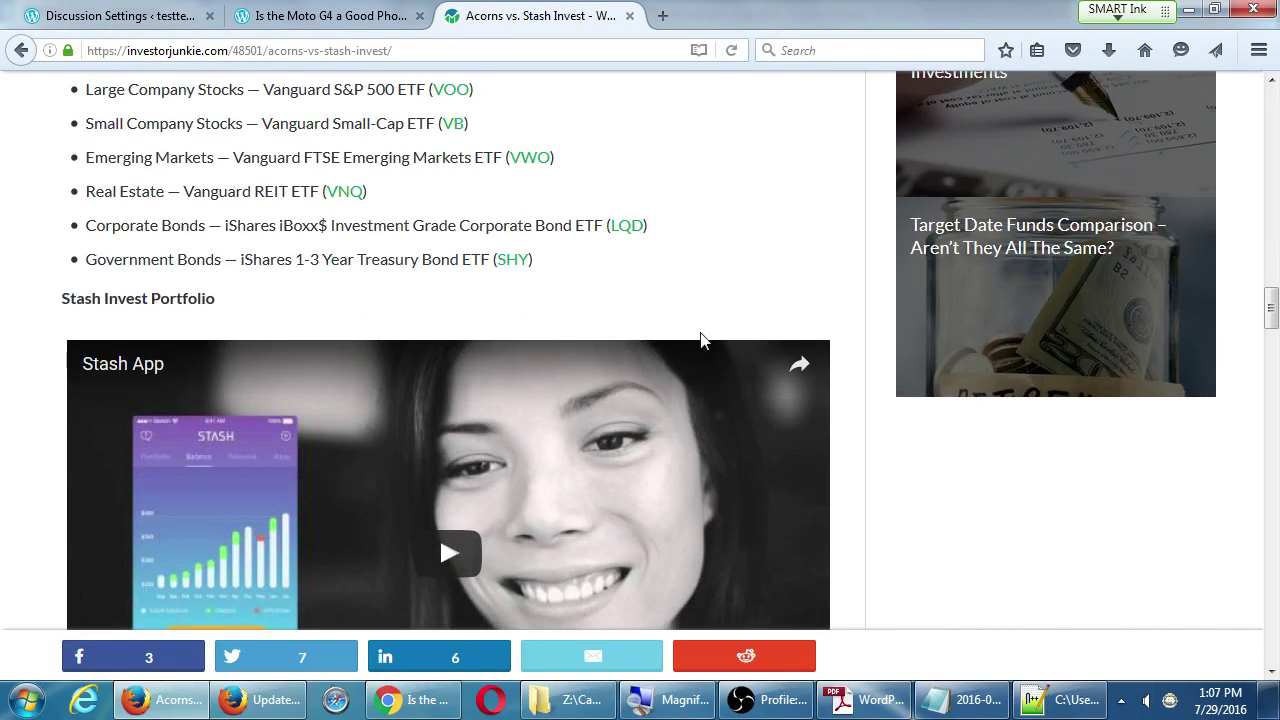
{"action": "scroll", "coordinate": [700, 330], "scroll_direction": "up", "scroll_amount": 3}
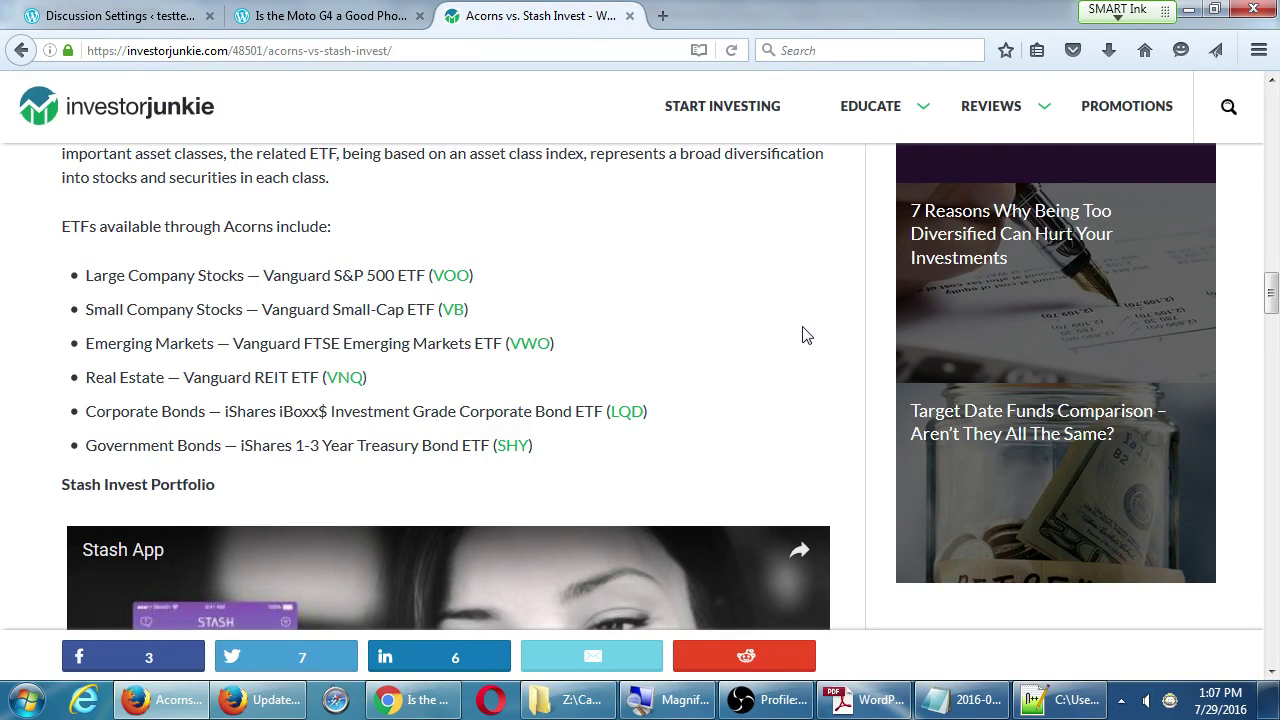
{"action": "scroll", "coordinate": [807, 330], "scroll_direction": "down", "scroll_amount": 9}
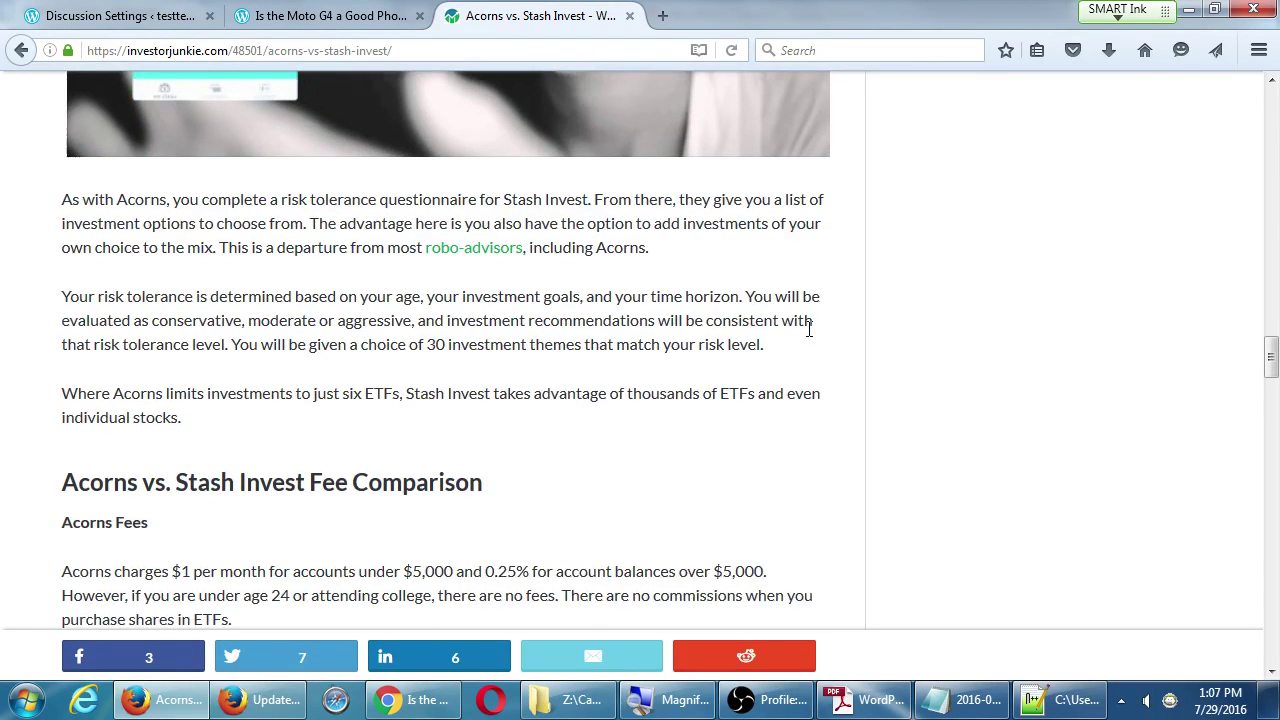
{"action": "scroll", "coordinate": [809, 330], "scroll_direction": "down", "scroll_amount": 3}
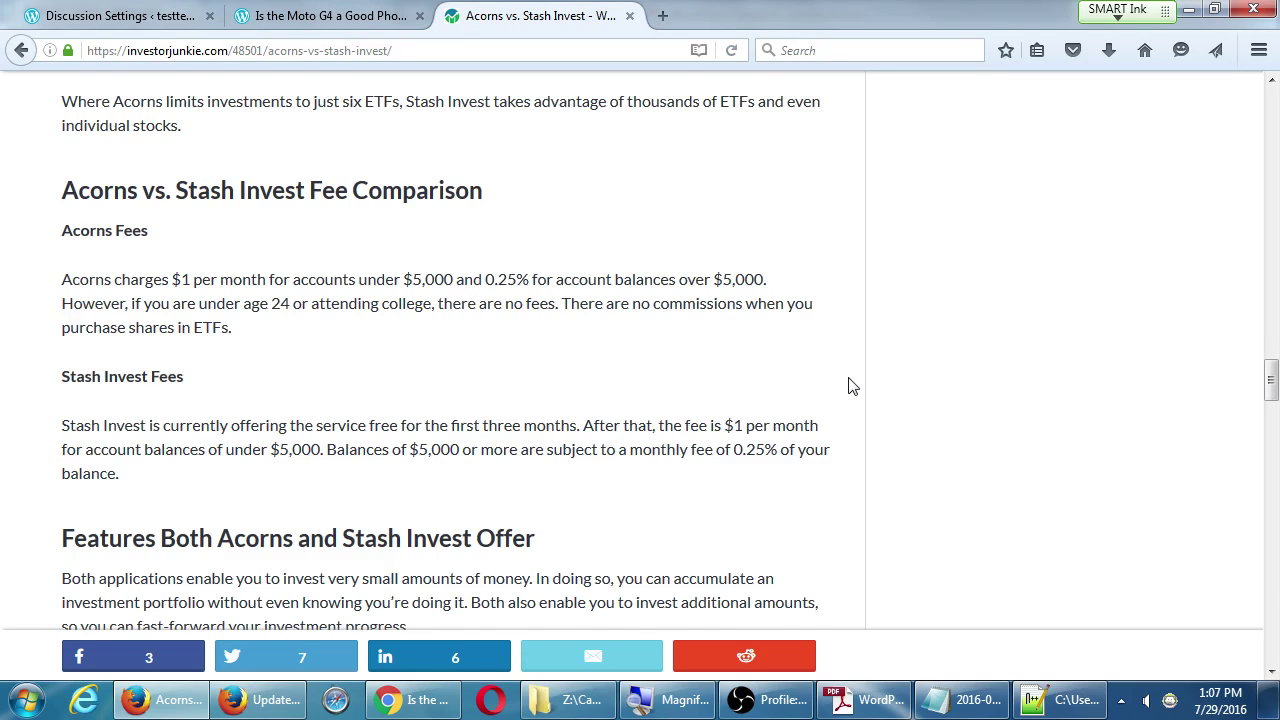
{"action": "scroll", "coordinate": [850, 386], "scroll_direction": "up", "scroll_amount": 3}
{"action": "scroll", "coordinate": [857, 380], "scroll_direction": "up", "scroll_amount": 10}
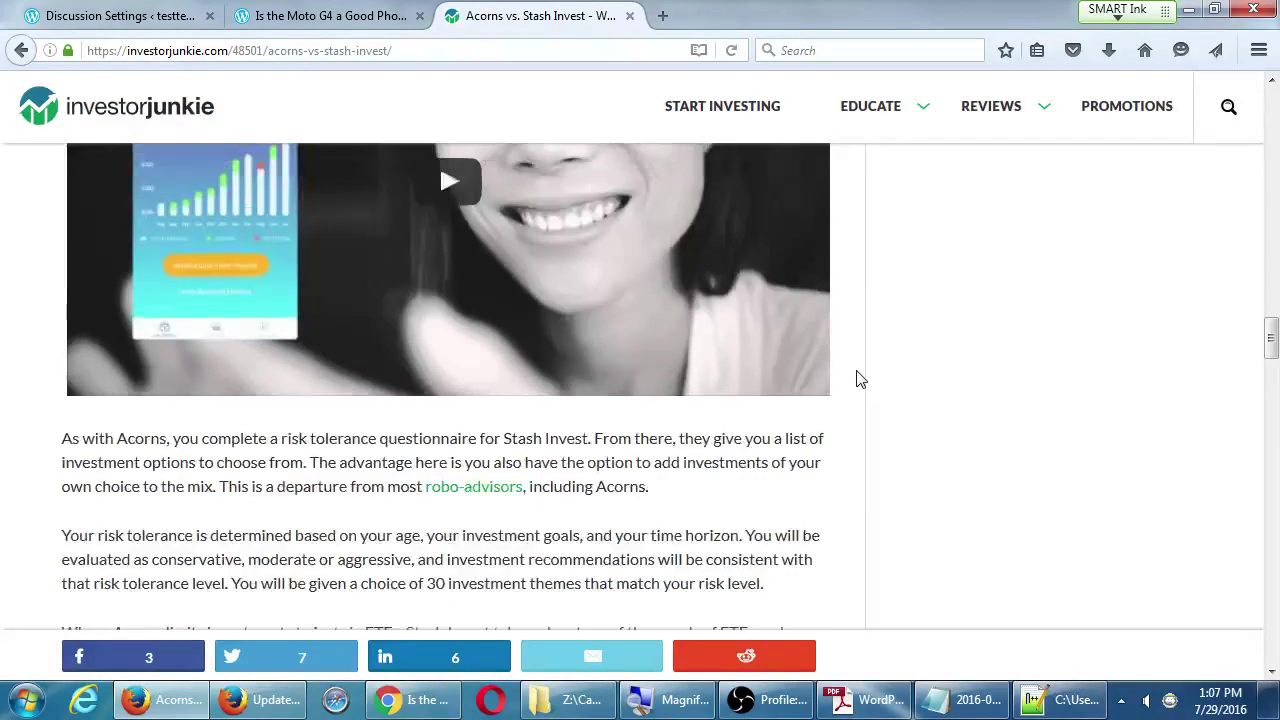
{"action": "scroll", "coordinate": [857, 378], "scroll_direction": "down", "scroll_amount": 3}
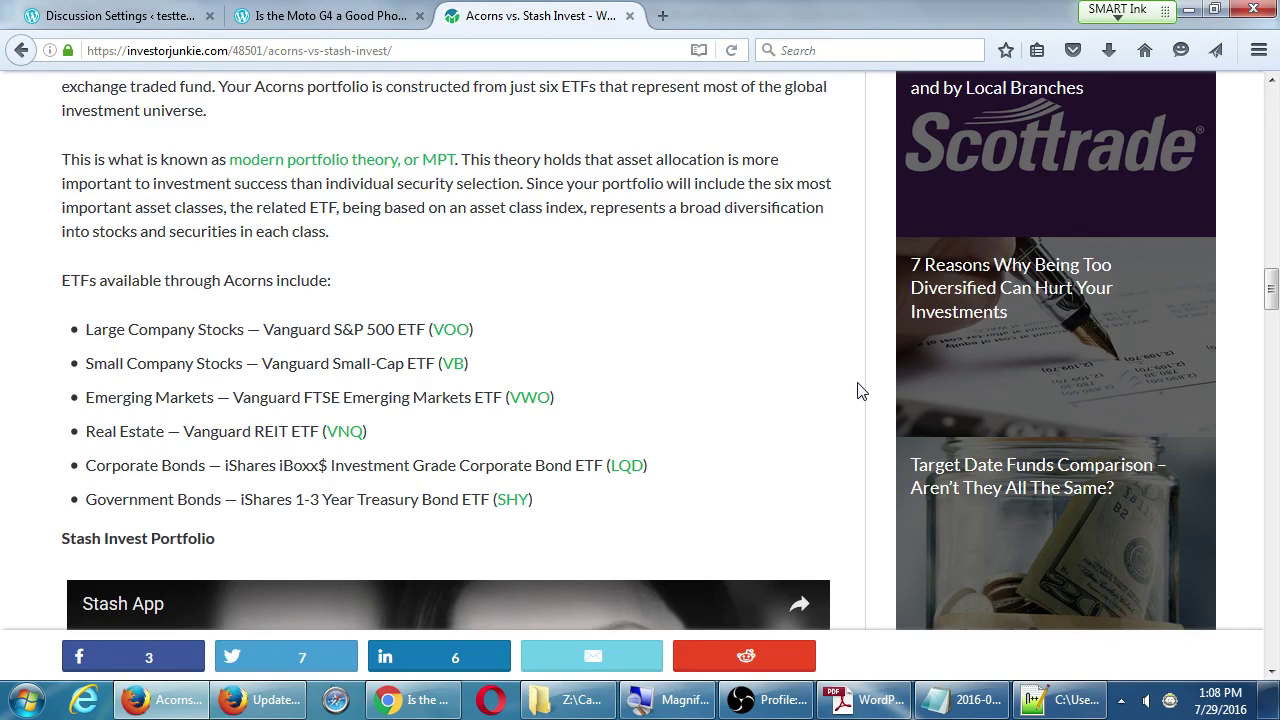
Minimize Firefox, close the 2016-07-29.txt notes in Notepad, and show the desktop with Win+D.
{"action": "left_click", "coordinate": [1190, 12]}
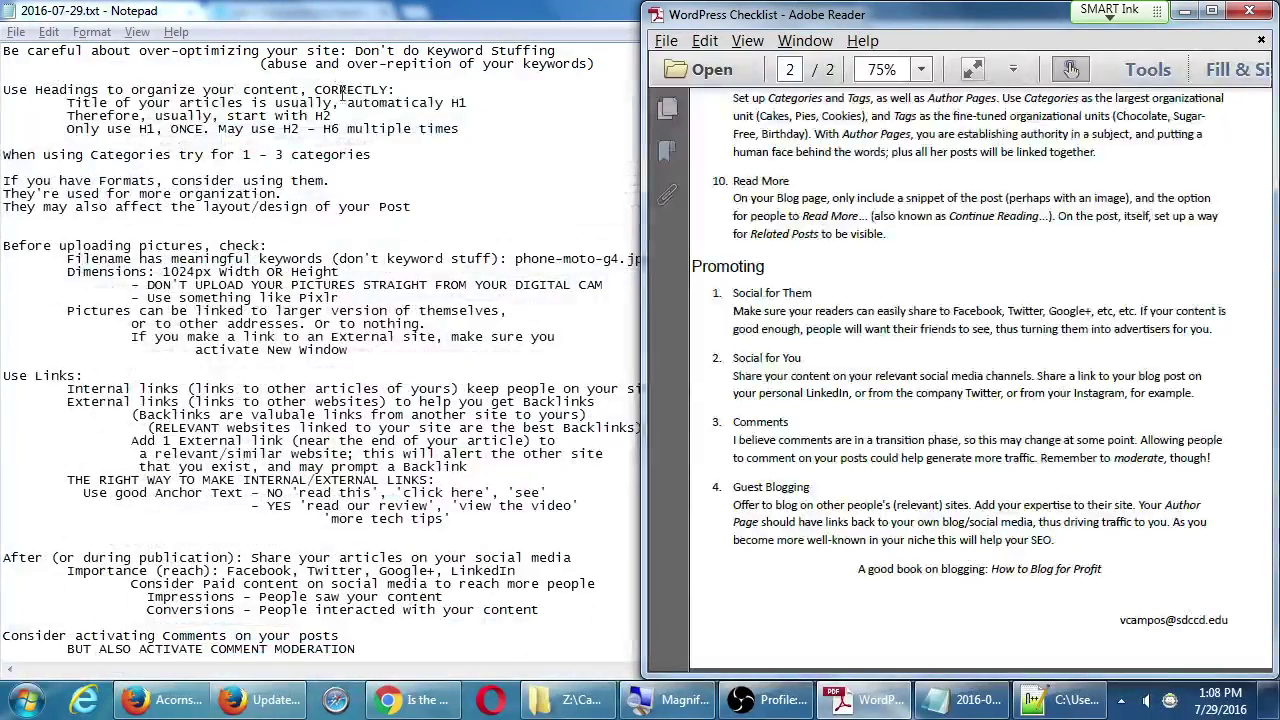
{"action": "left_click", "coordinate": [363, 105]}
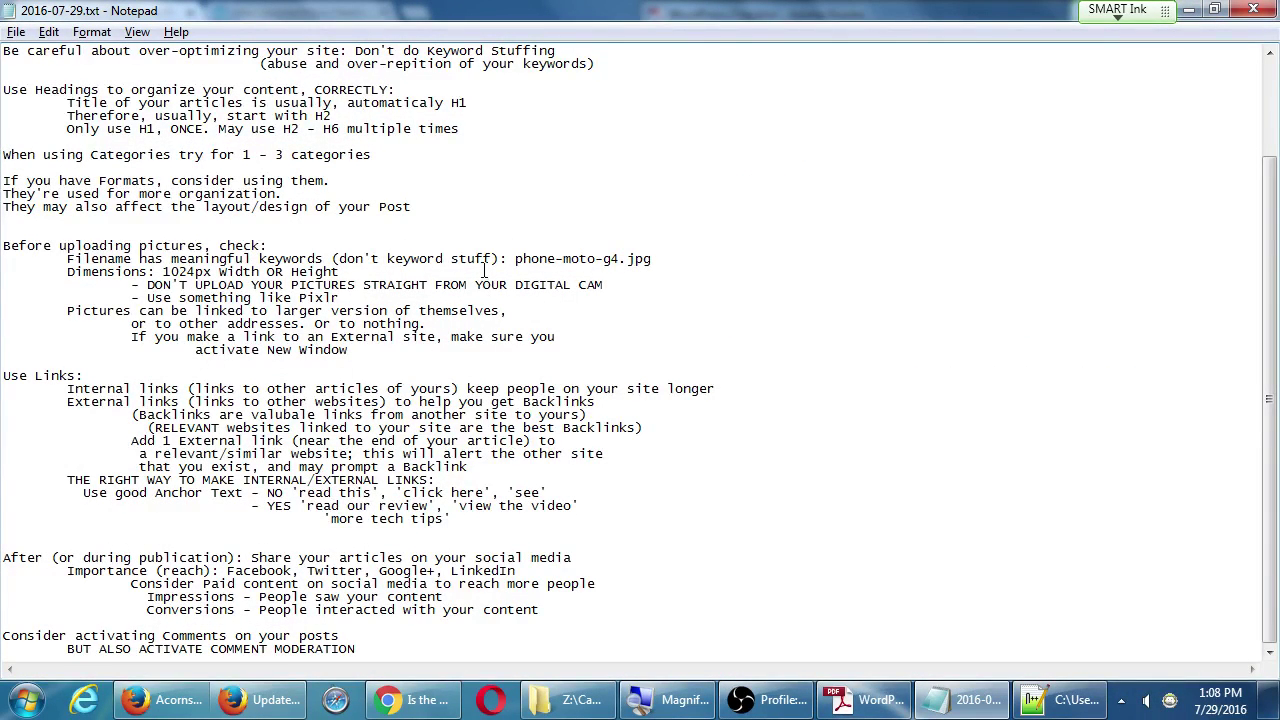
{"action": "left_click", "coordinate": [1253, 9]}
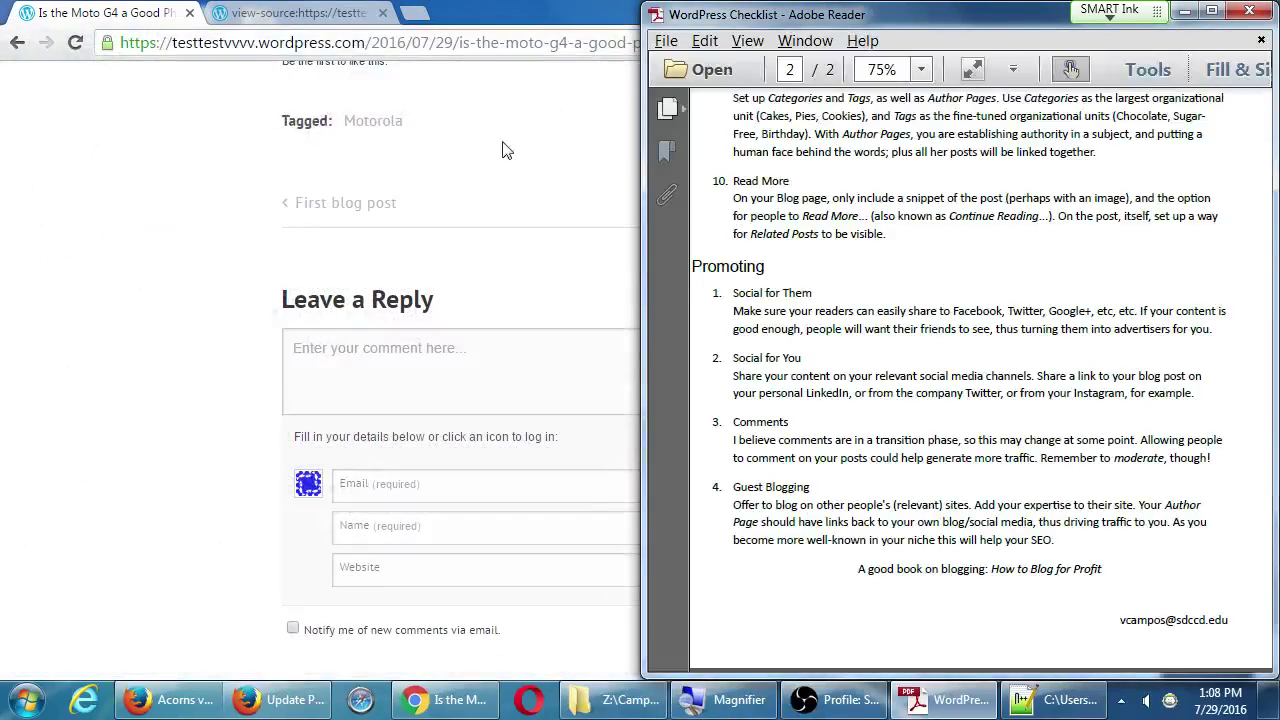
{"action": "left_click", "coordinate": [507, 150]}
{"action": "key", "text": "super+d"}
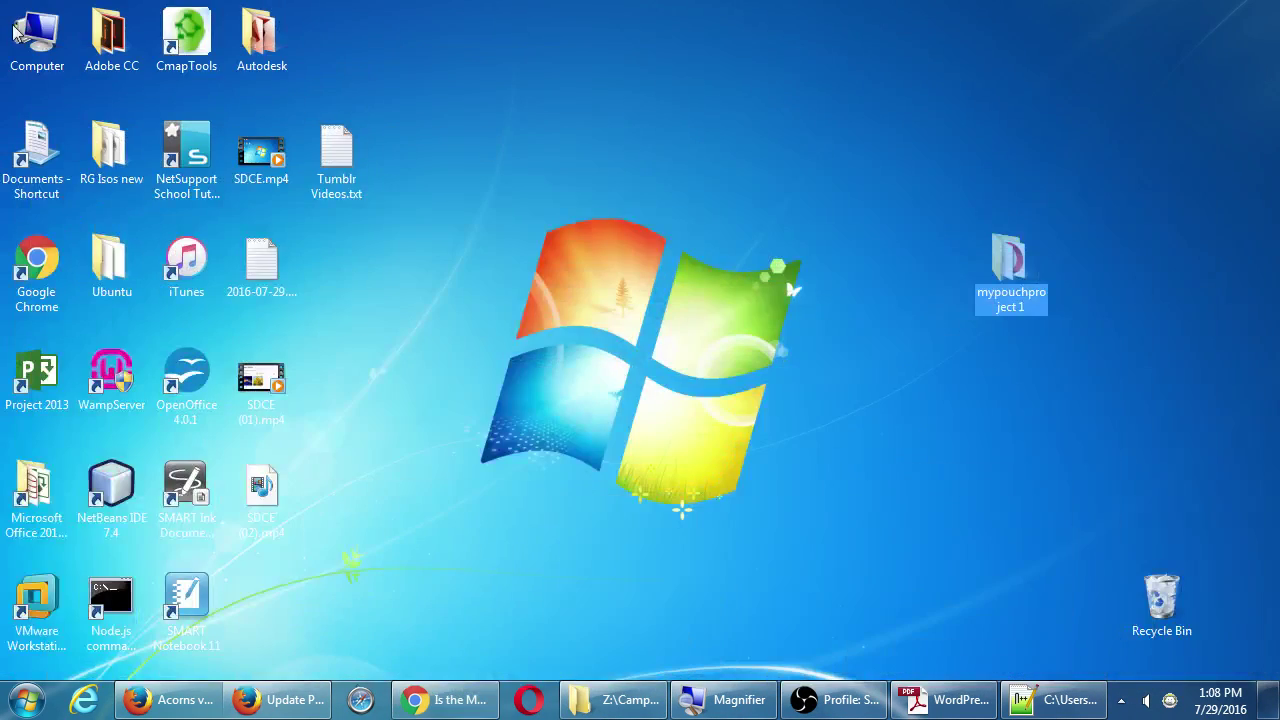
Open the Campos Blogging folder on the Z: classroom data drive and move its window right.
{"action": "double_click", "coordinate": [15, 32]}
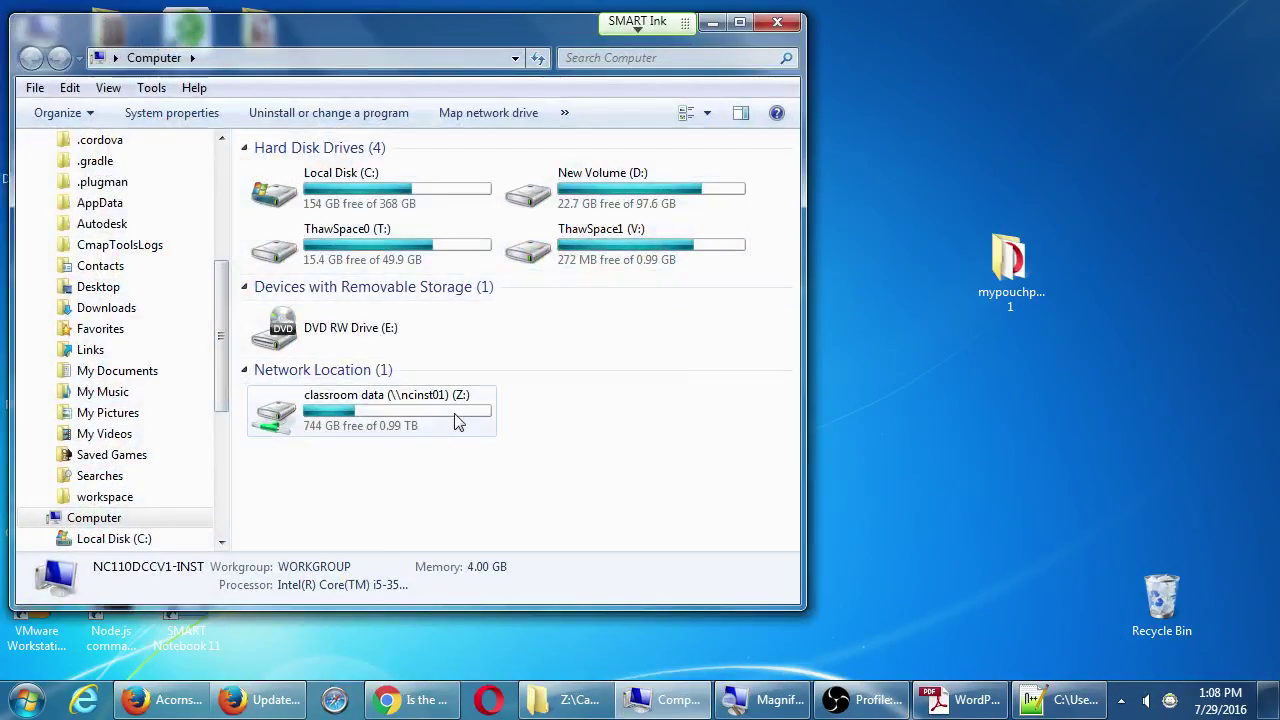
{"action": "double_click", "coordinate": [455, 421]}
{"action": "scroll", "coordinate": [457, 417], "scroll_direction": "down", "scroll_amount": 5}
{"action": "left_click", "coordinate": [363, 207]}
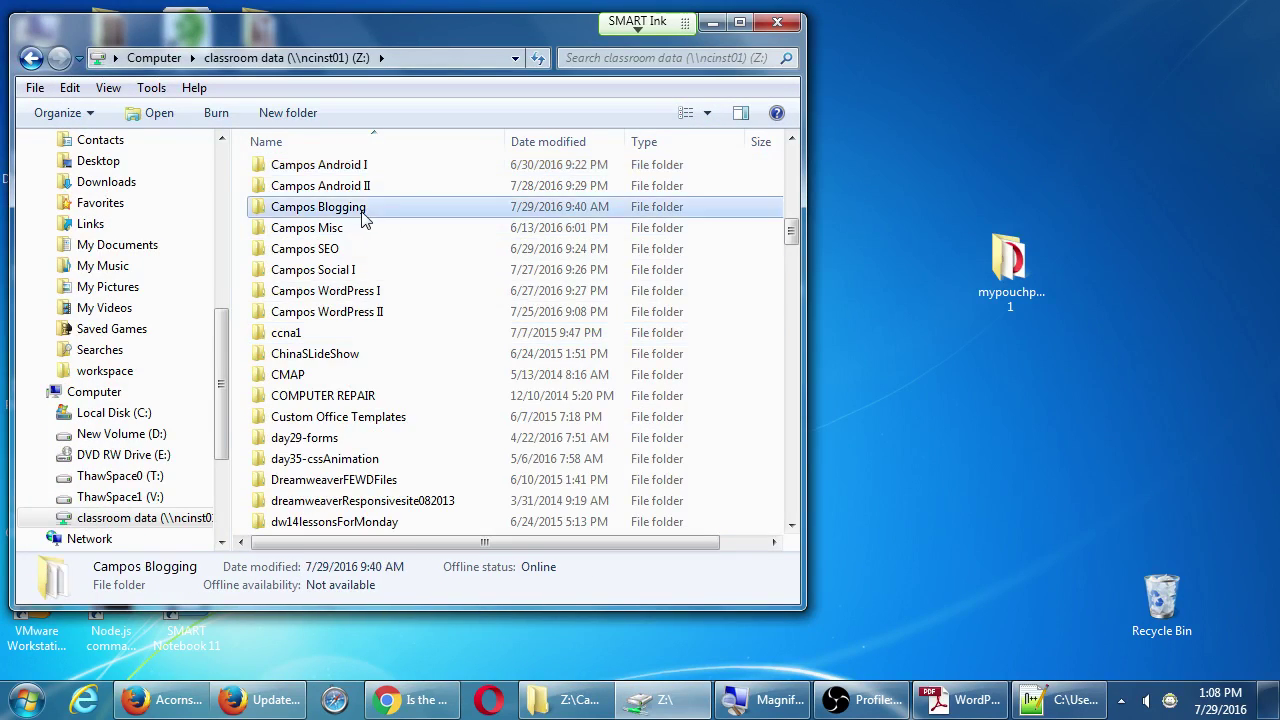
{"action": "double_click", "coordinate": [362, 213]}
{"action": "left_click_drag", "start_coordinate": [380, 32], "coordinate": [766, 29]}
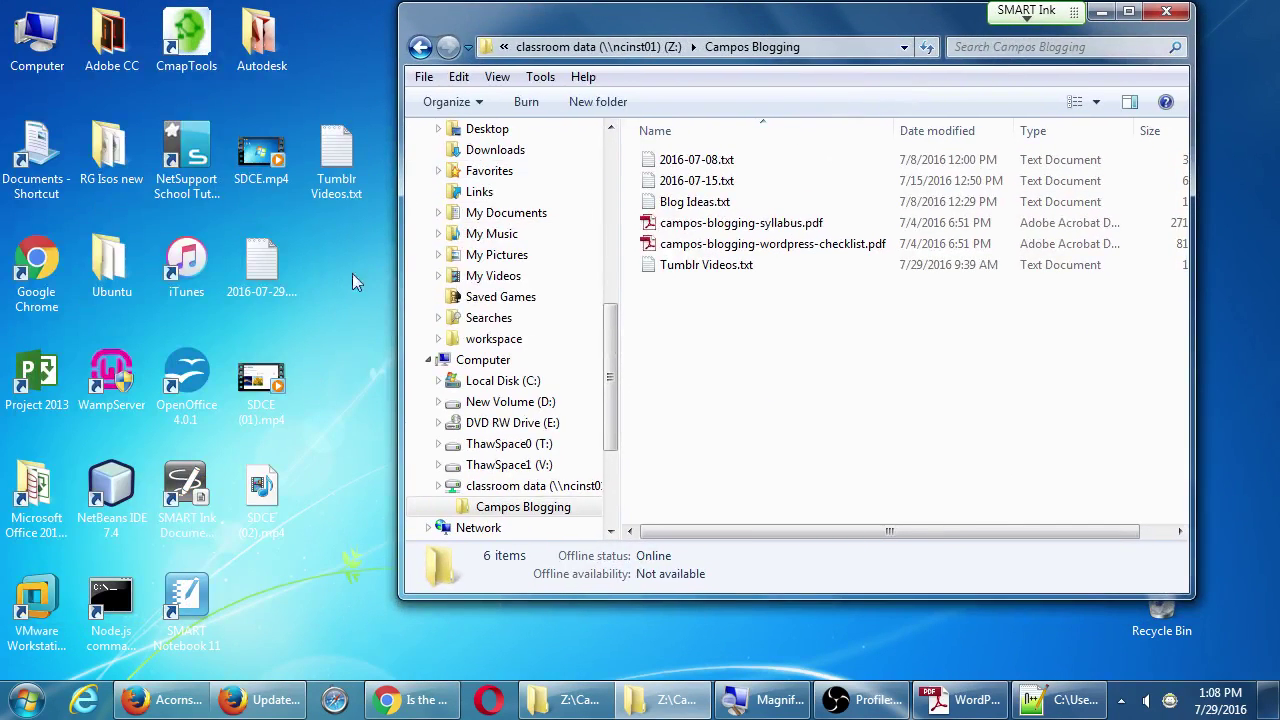
Drag 2016-07-29.txt from the desktop into Campos Blogging and maximize the folder window.
{"action": "left_click_drag", "start_coordinate": [270, 288], "coordinate": [720, 330]}
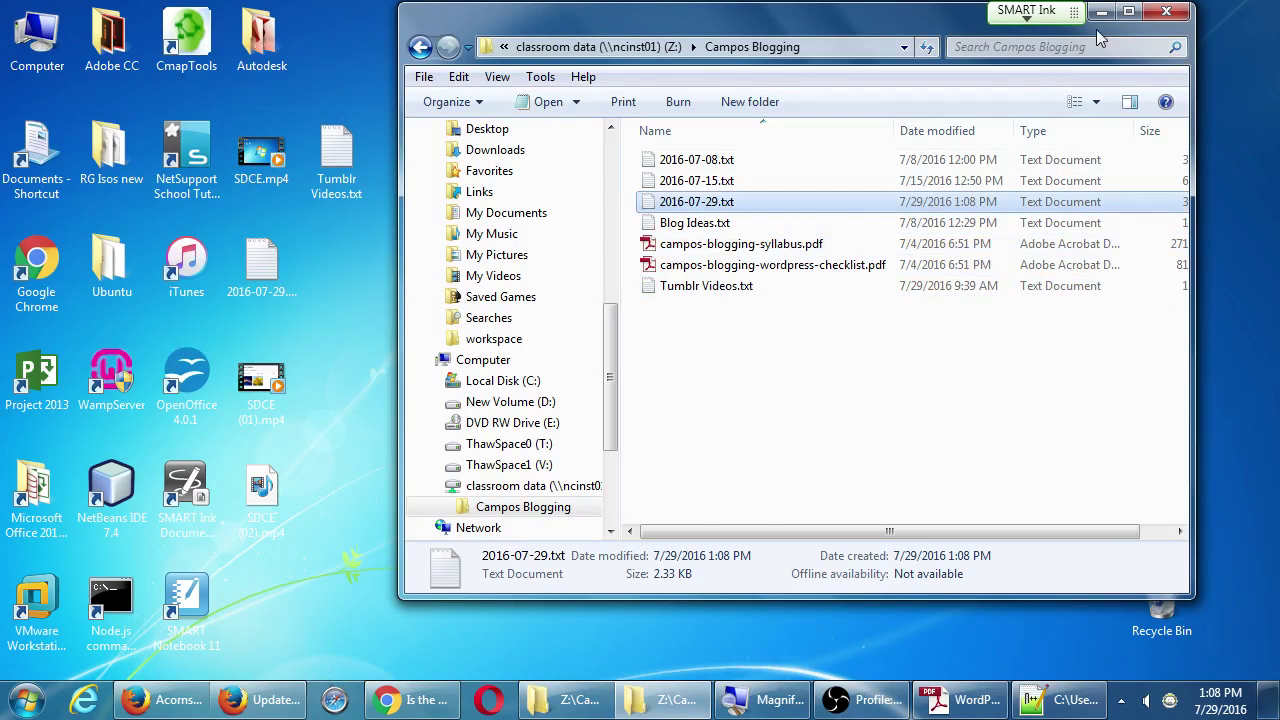
{"action": "left_click", "coordinate": [1127, 12]}
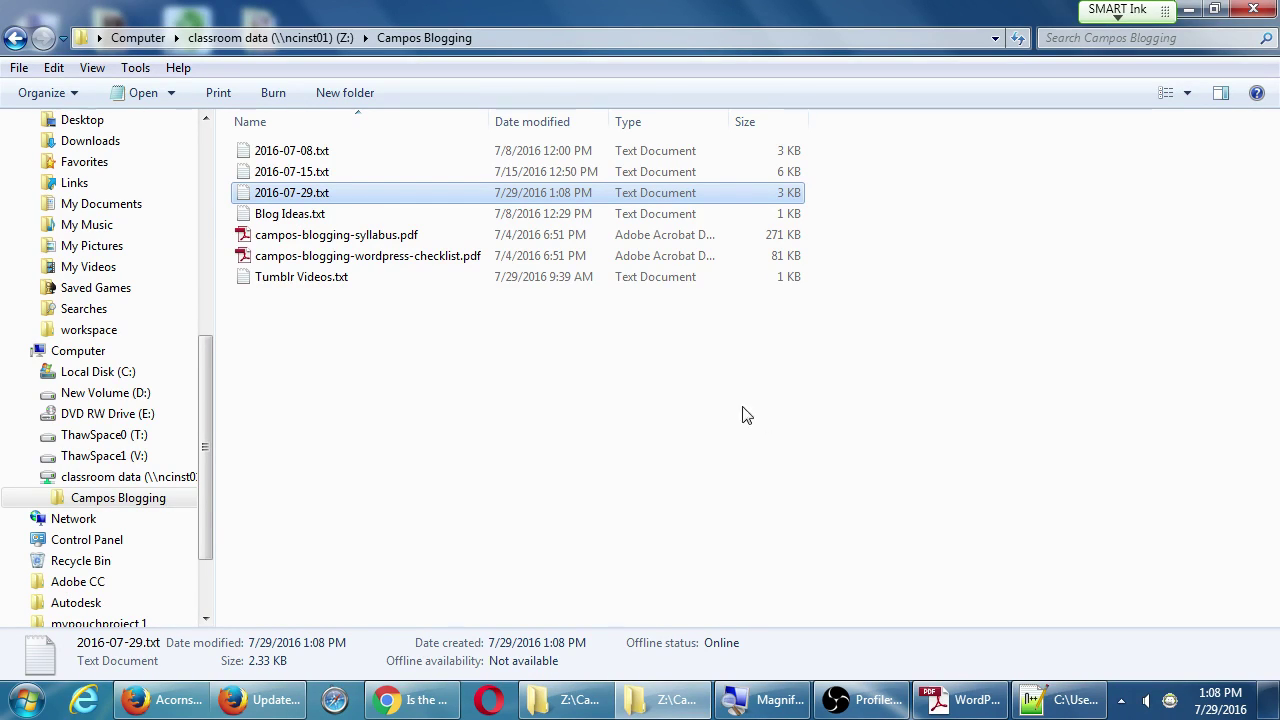
{"action": "left_click", "coordinate": [615, 409]}
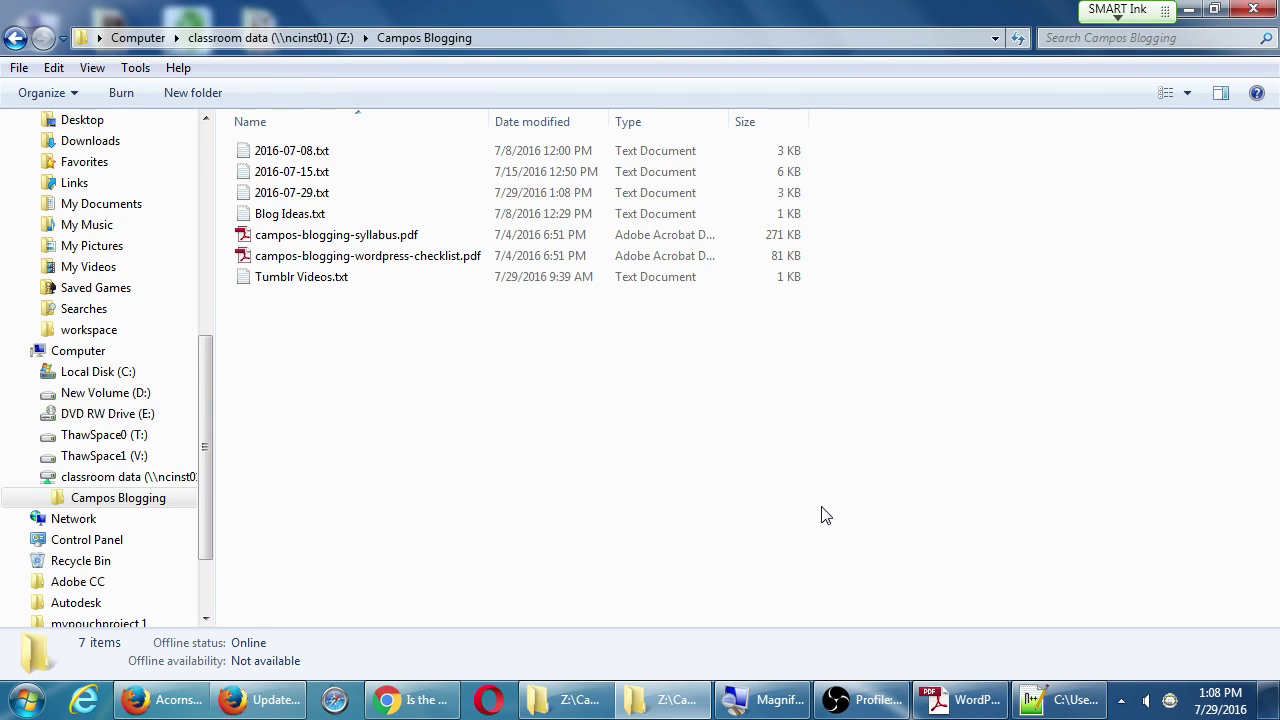
{"action": "left_click", "coordinate": [842, 699]}
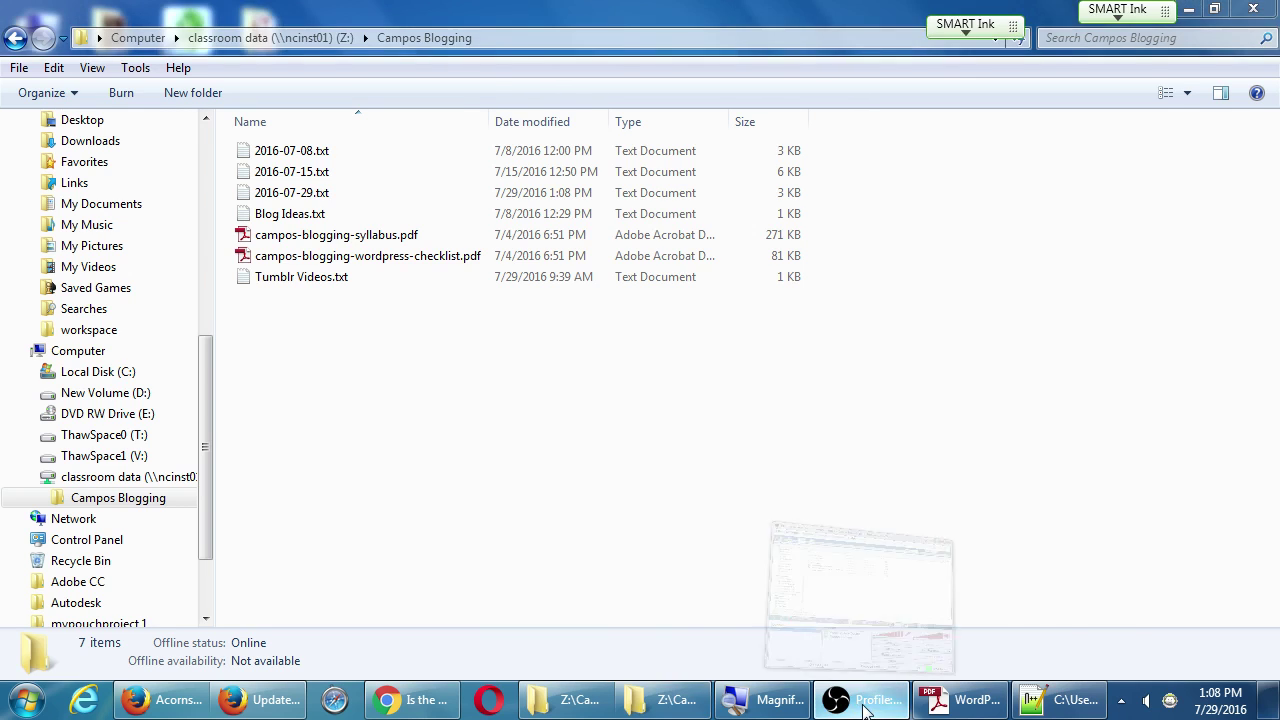